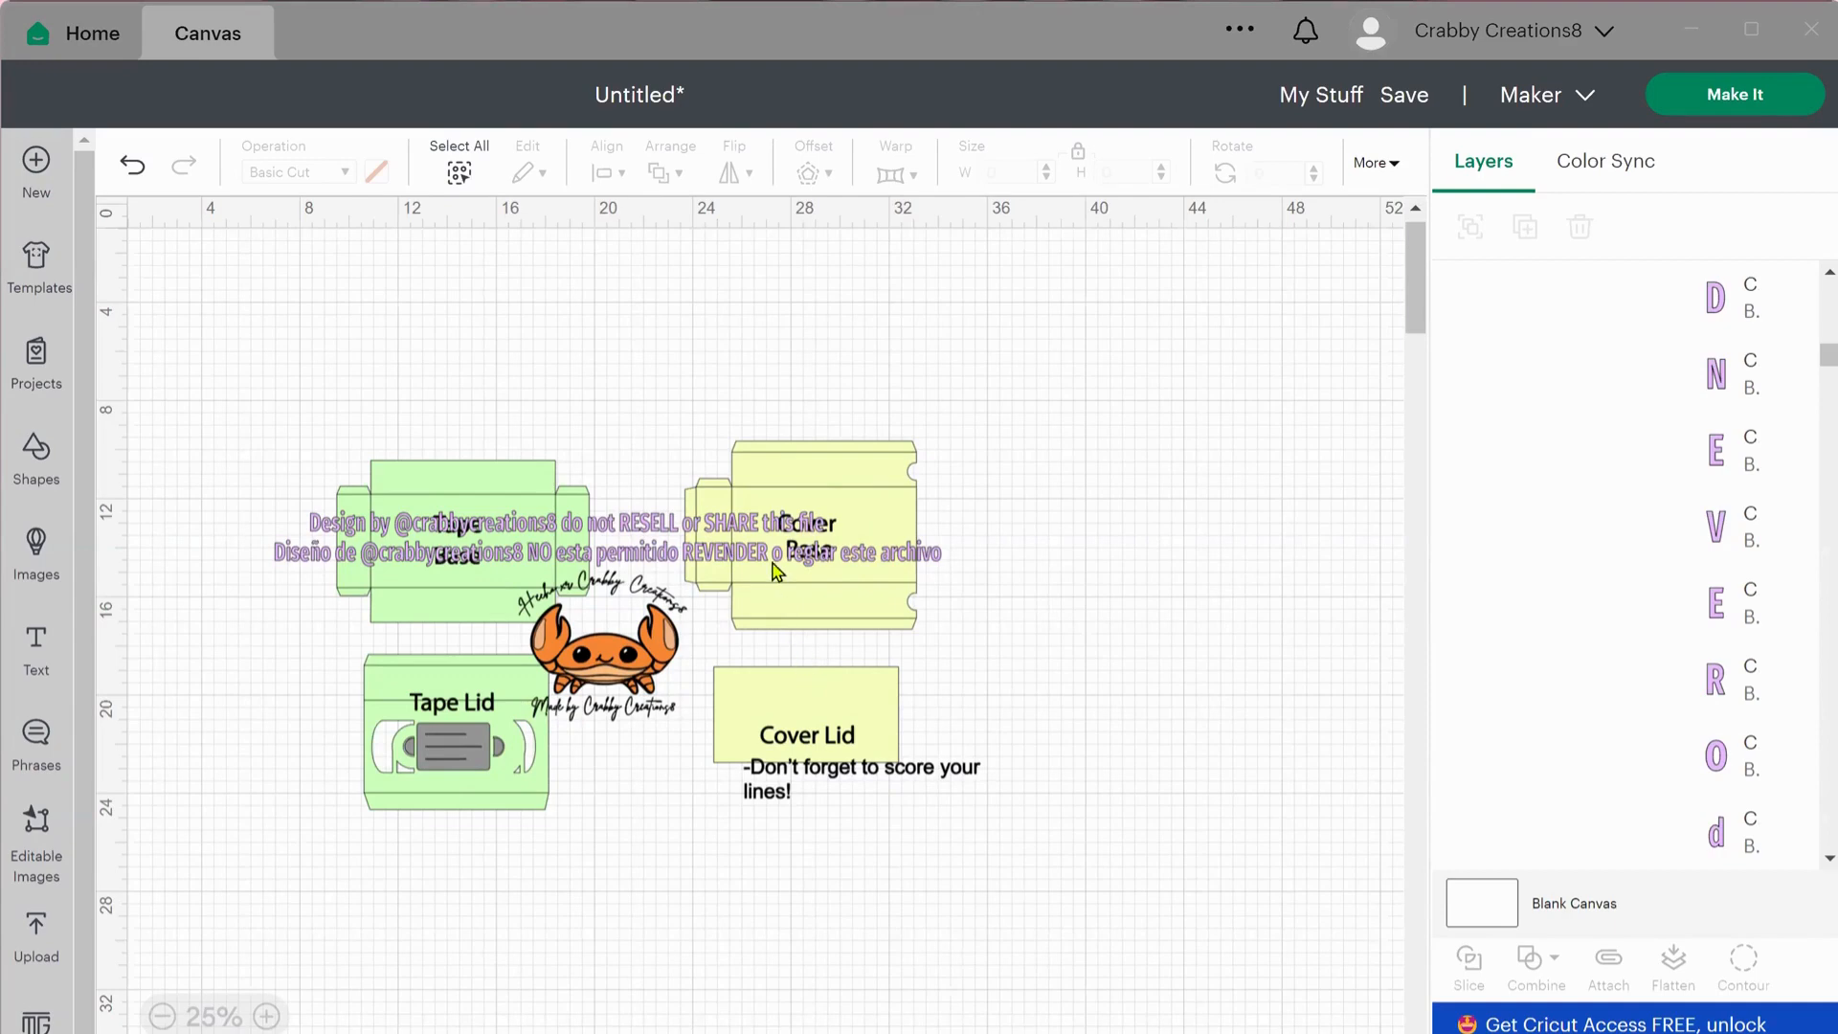
Ungroup the imported design and delete the group holding the part labels, copyright text and crab logo.
left_click_drag(771, 561, 781, 578)
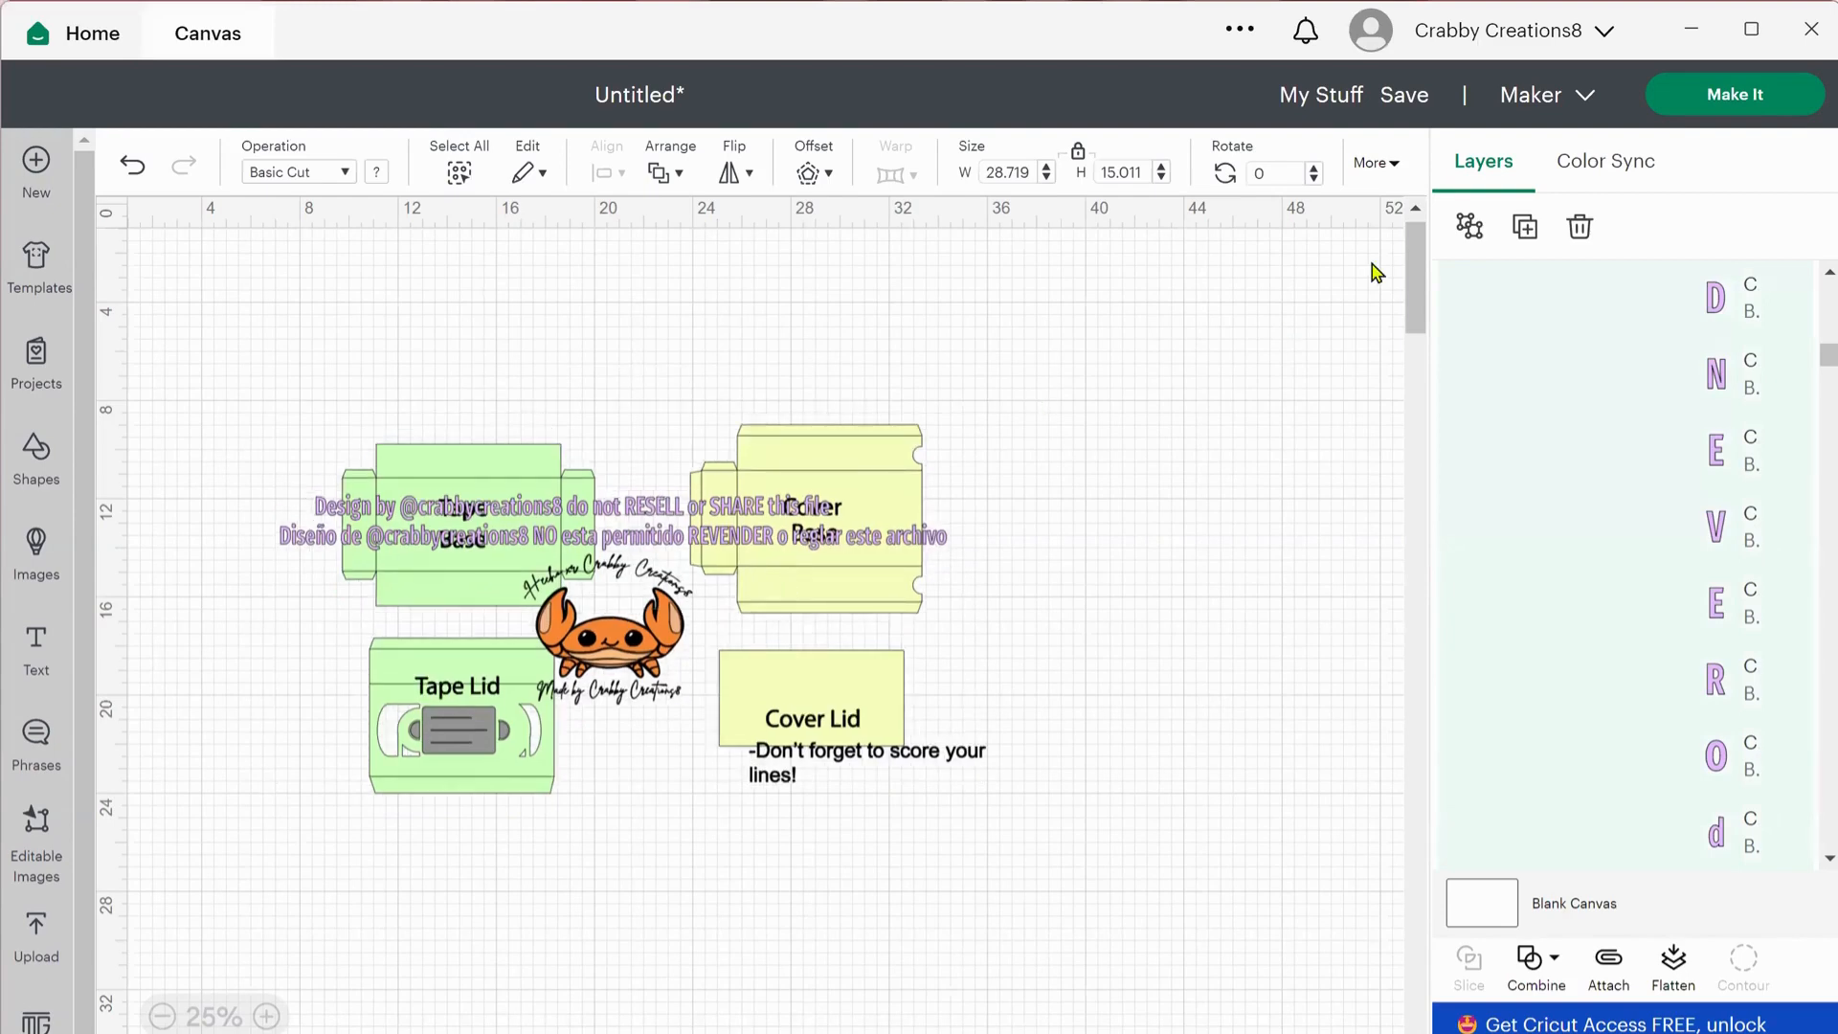
left_click(1467, 233)
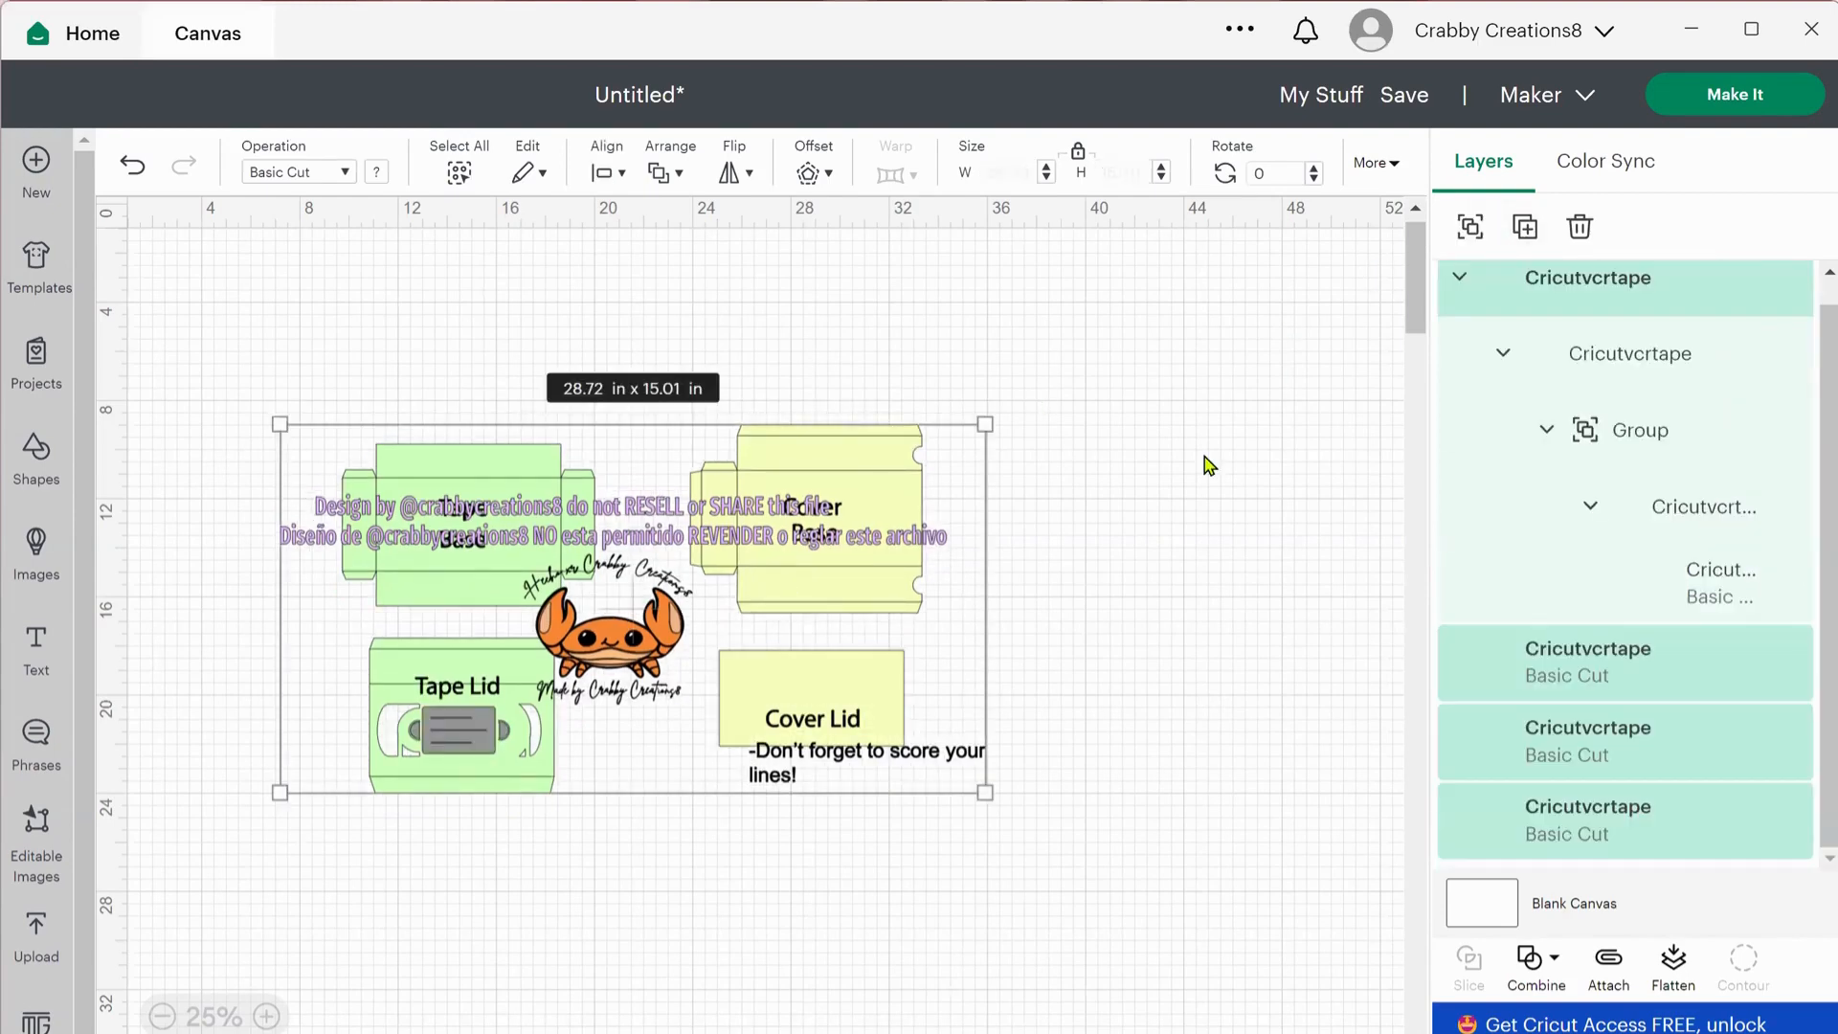
left_click(1133, 479)
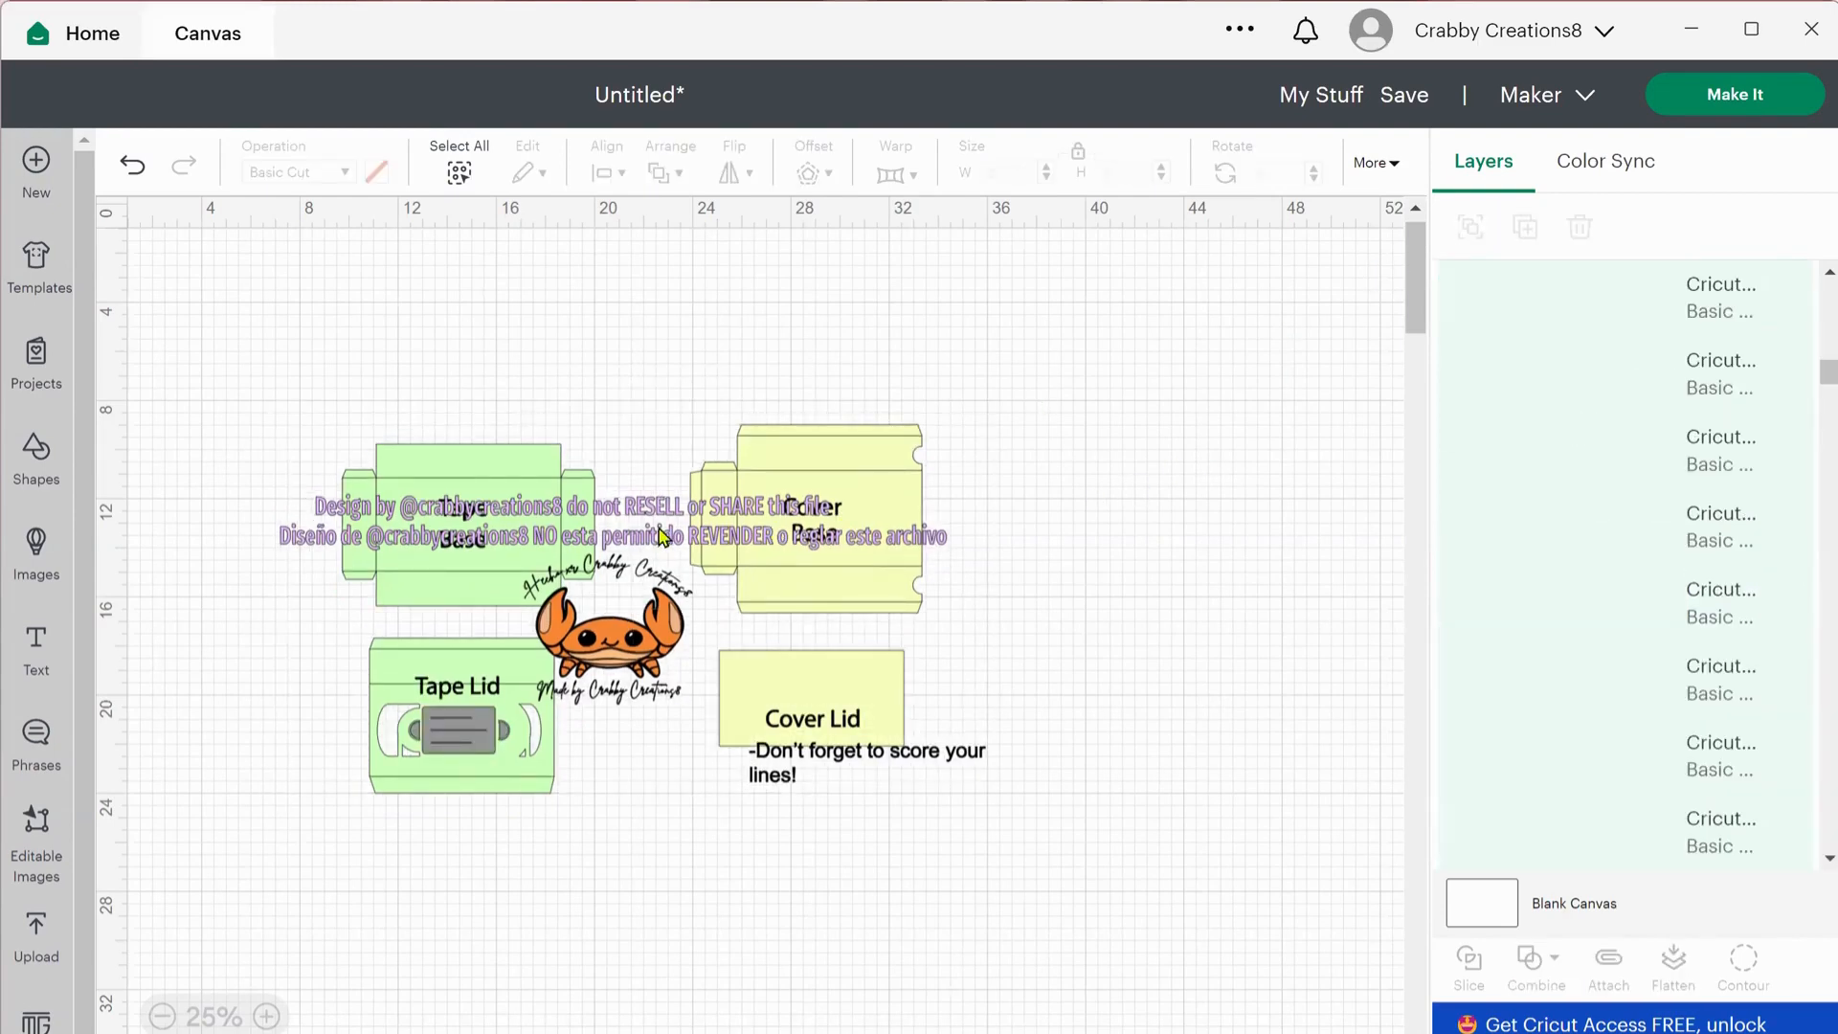
left_click_drag(656, 528, 667, 379)
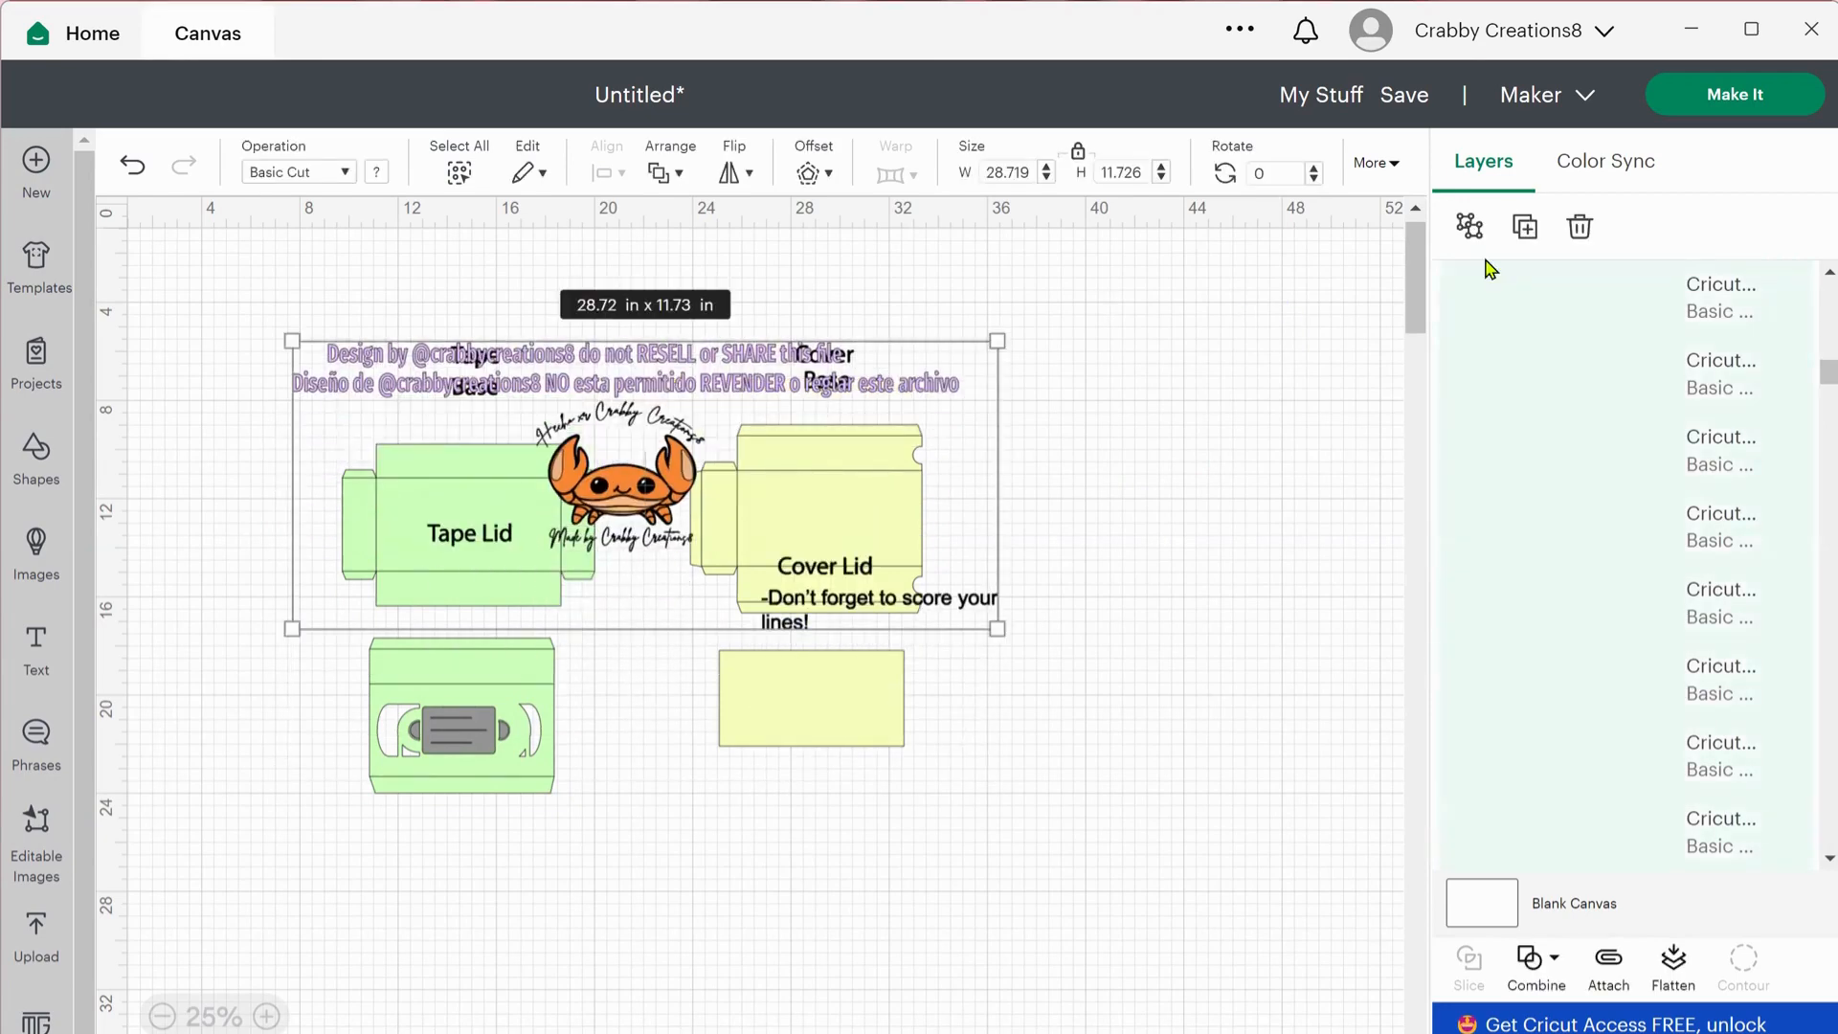
left_click(1577, 230)
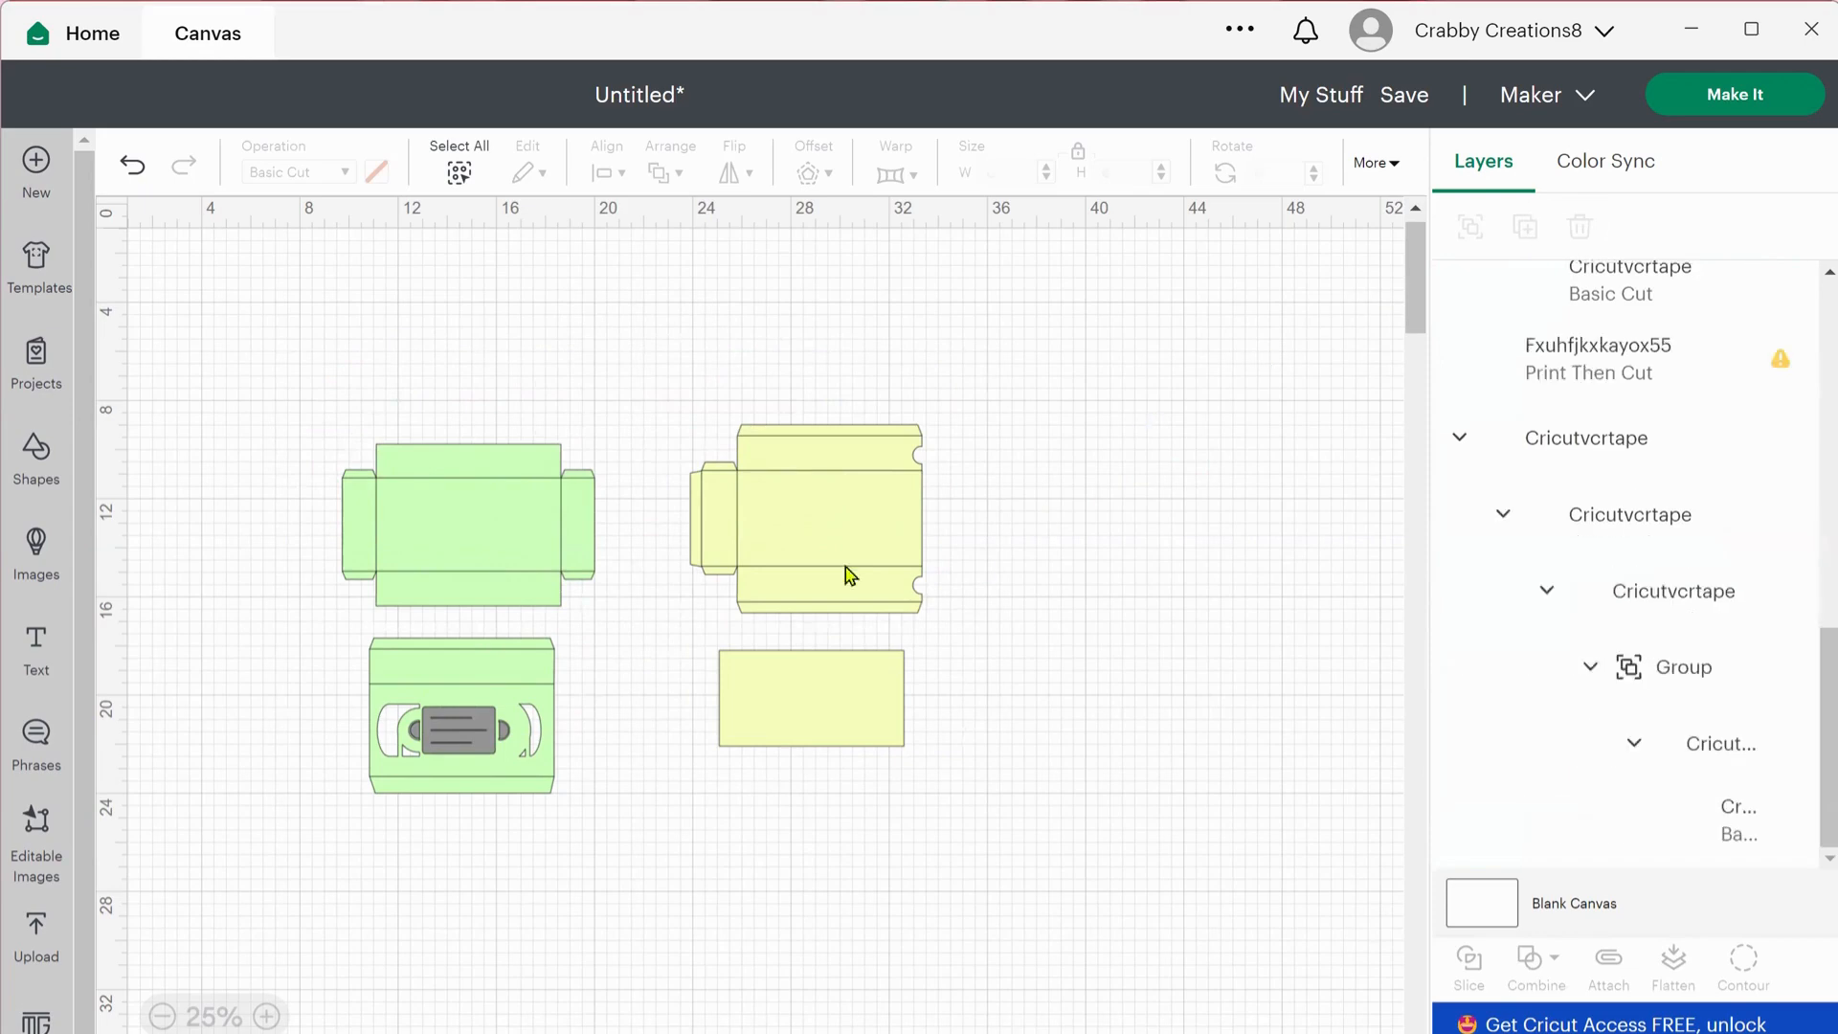
Change the fold lines of the large yellow cover base from a basic cut to Score.
left_click(800, 544)
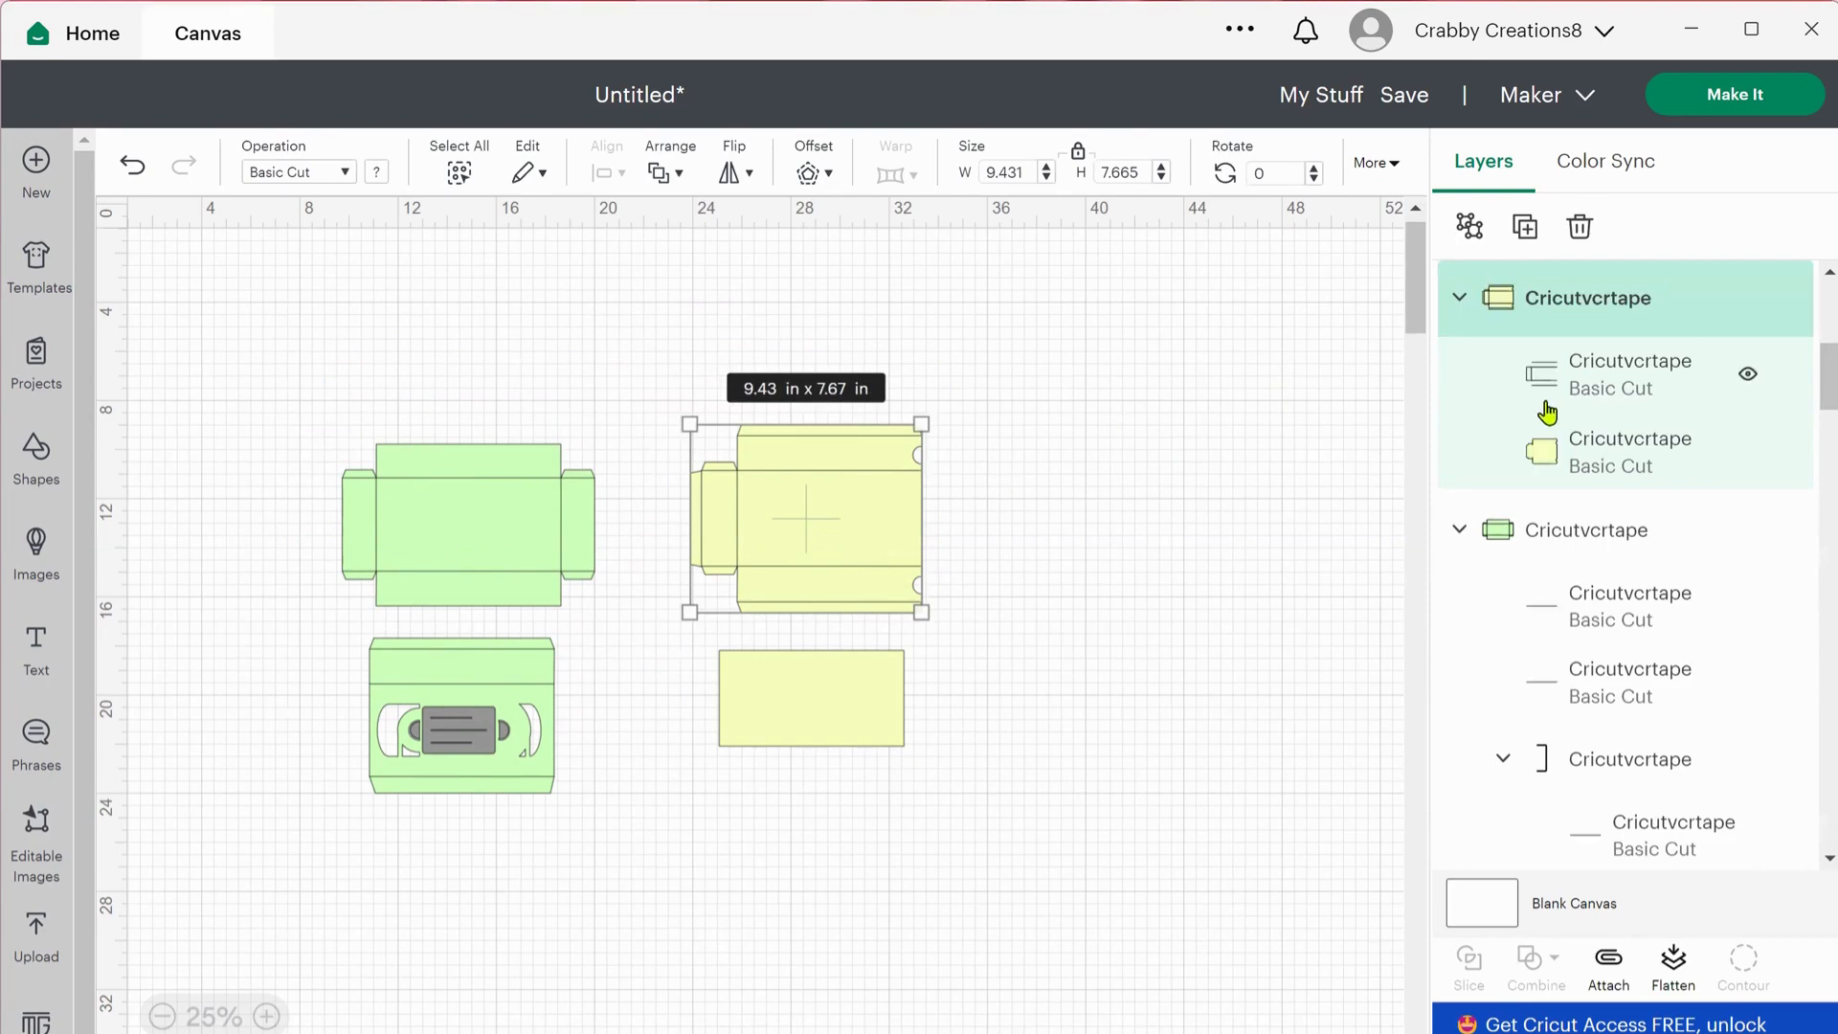
left_click(1628, 384)
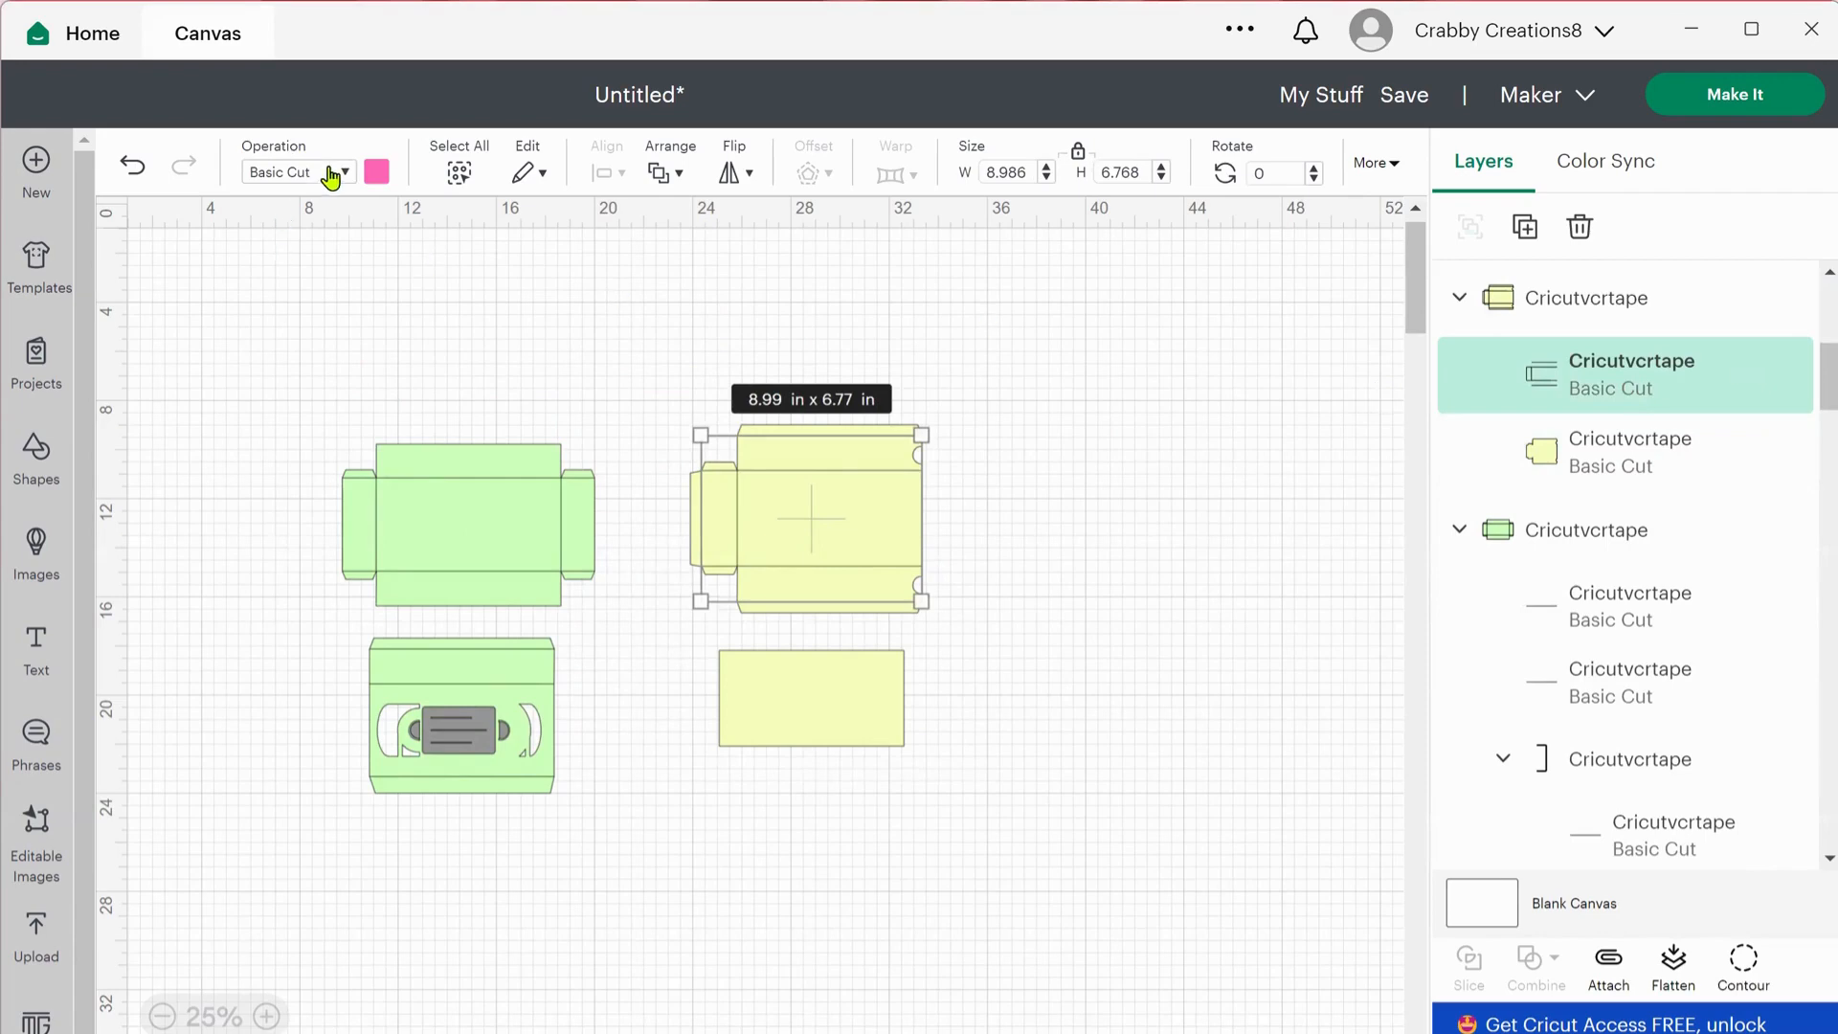
left_click(301, 176)
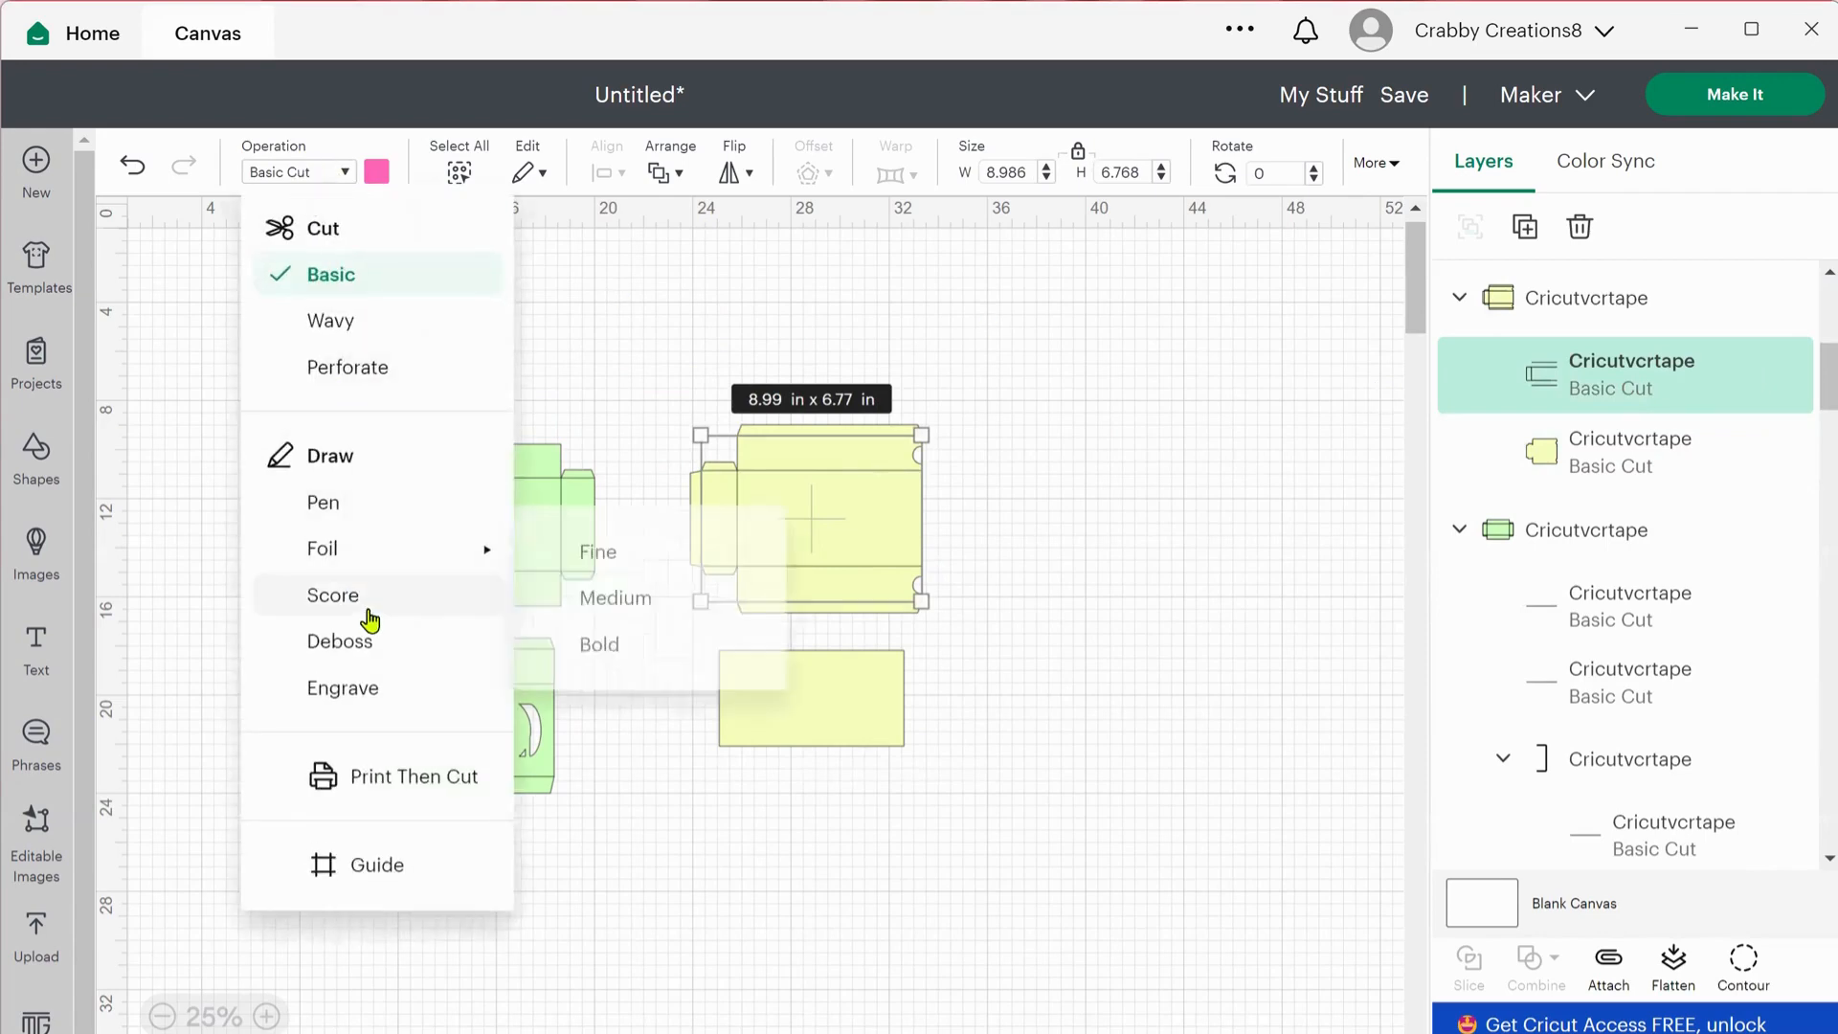
left_click(368, 612)
left_click(1008, 542)
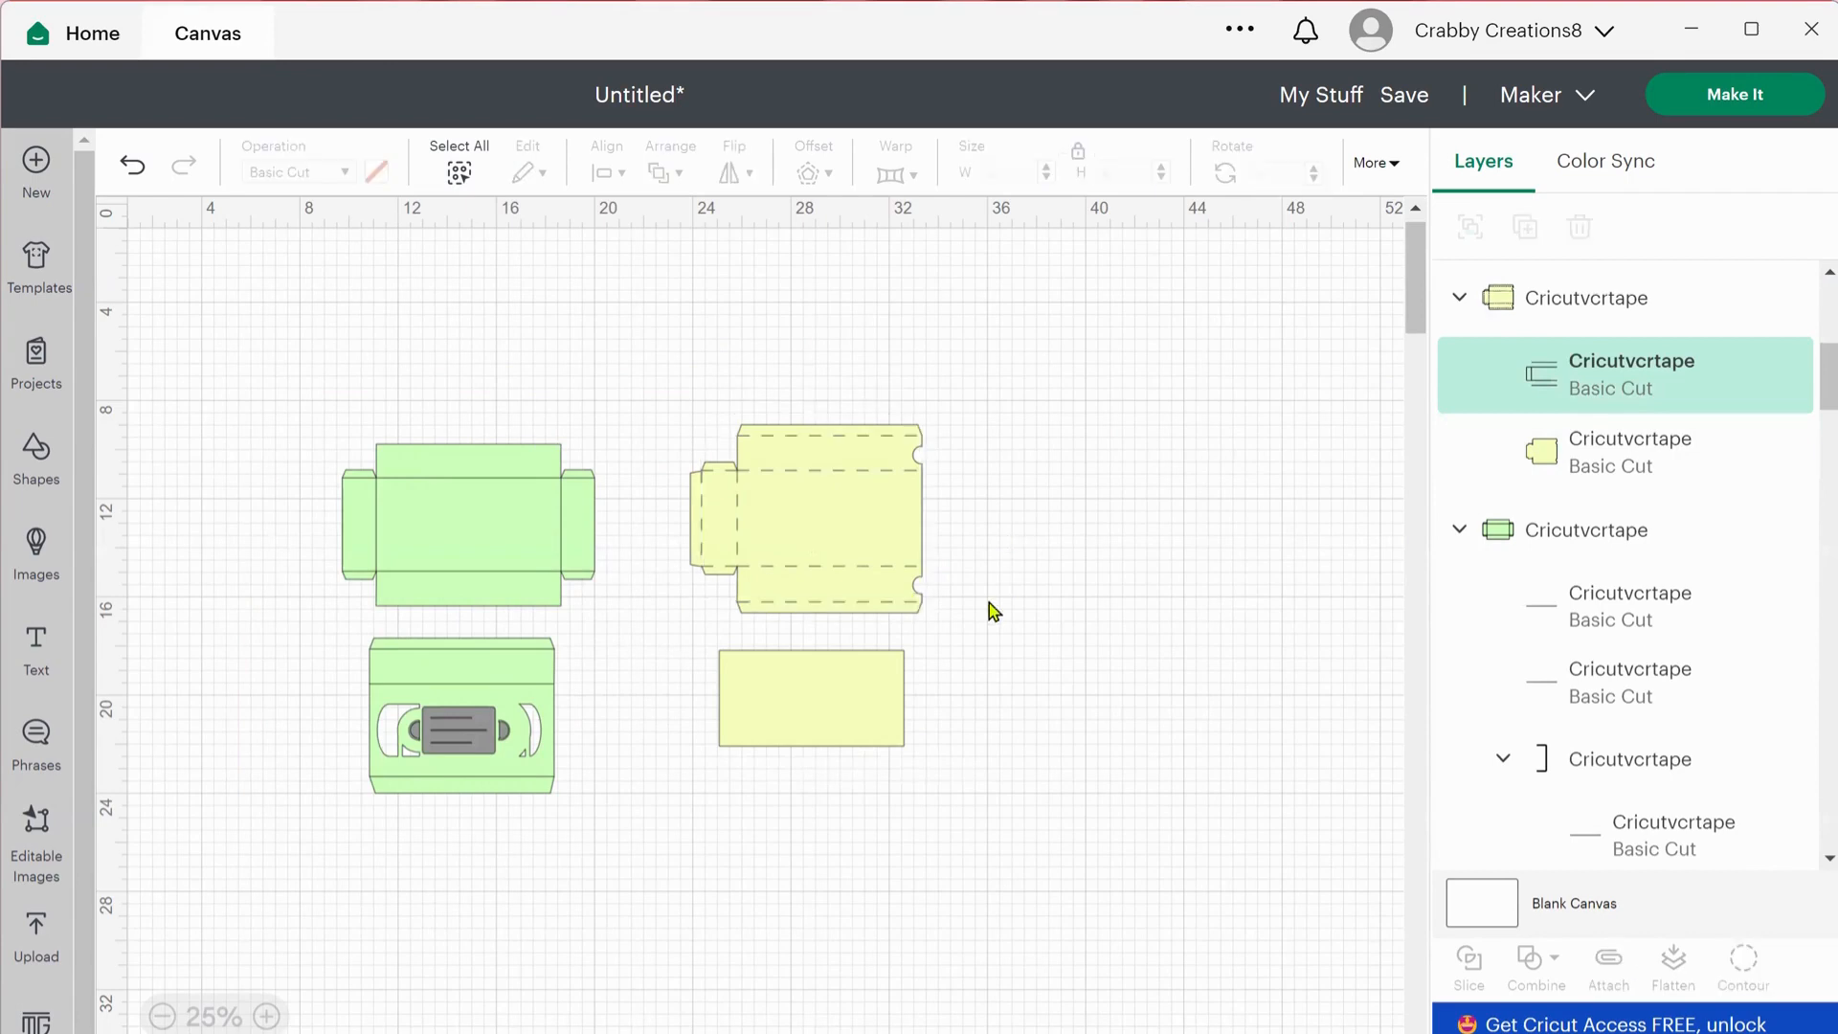
Change the green tape base's two straight fold lines and both bracket-shaped line groups to Score, and check their layers.
left_click(507, 515)
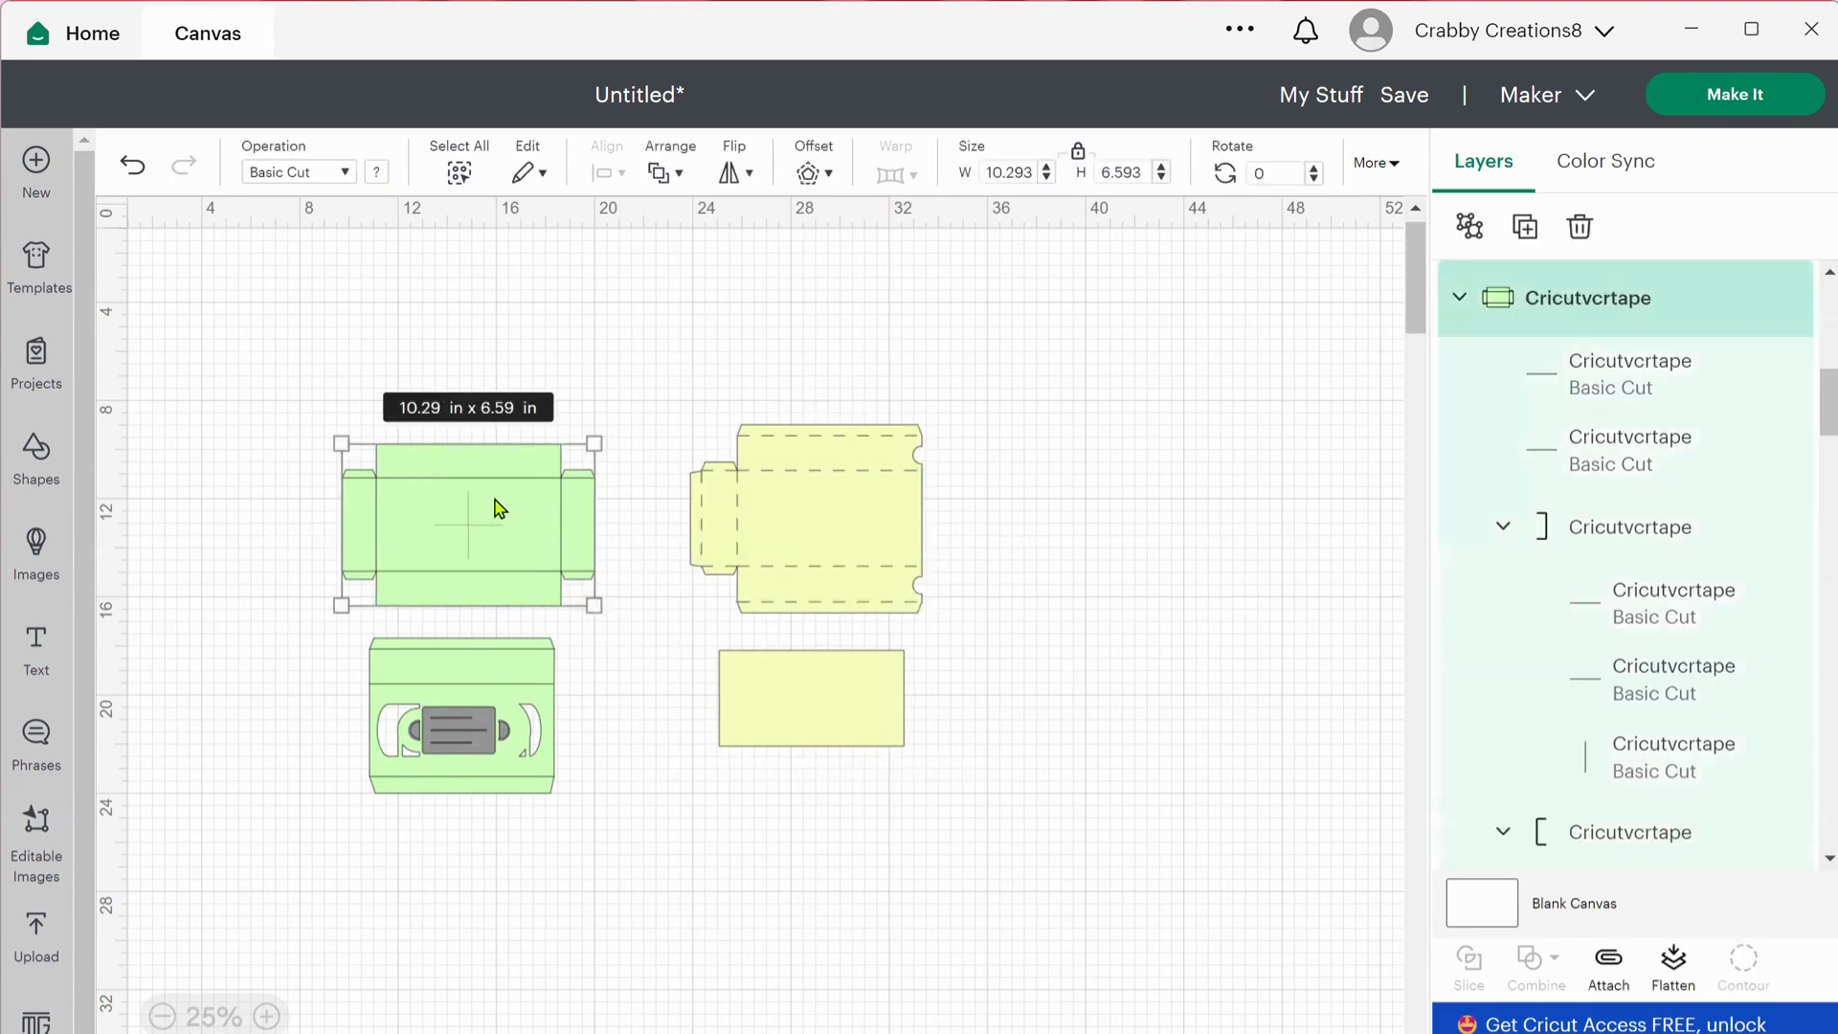
left_click(1617, 378)
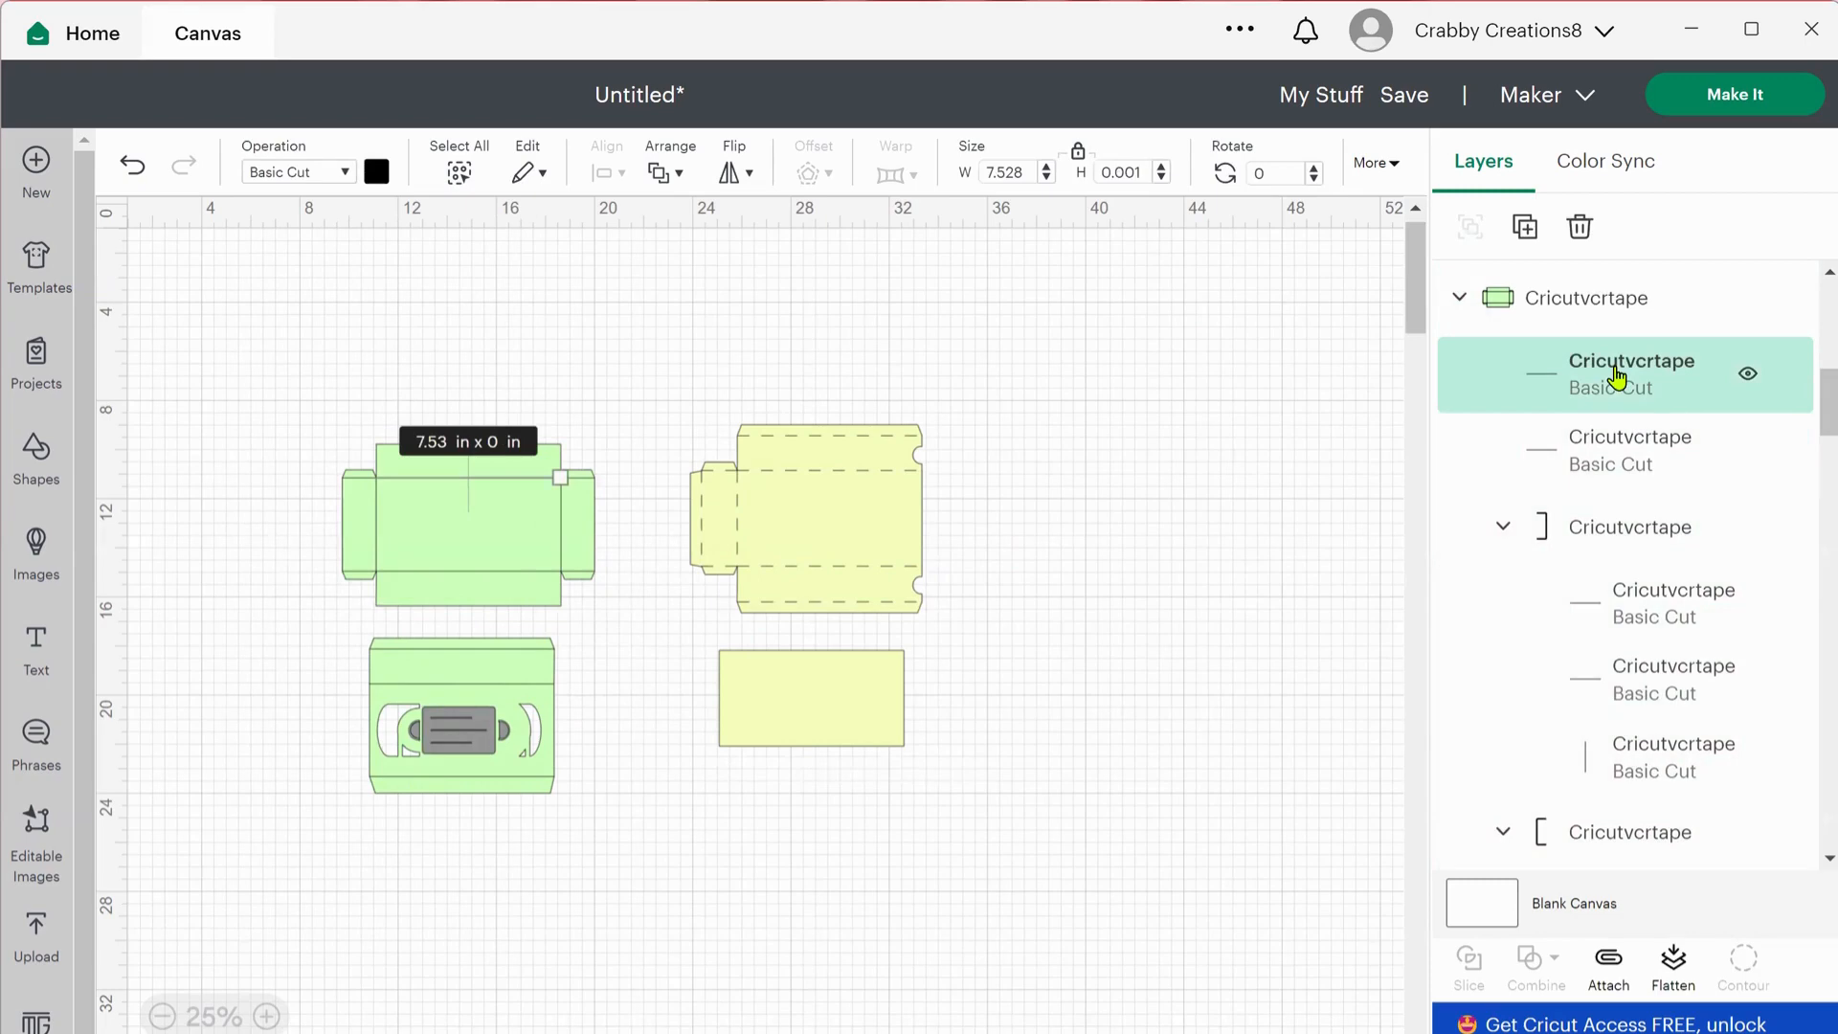
left_click(1624, 440, "shift")
left_click(1640, 529, "shift")
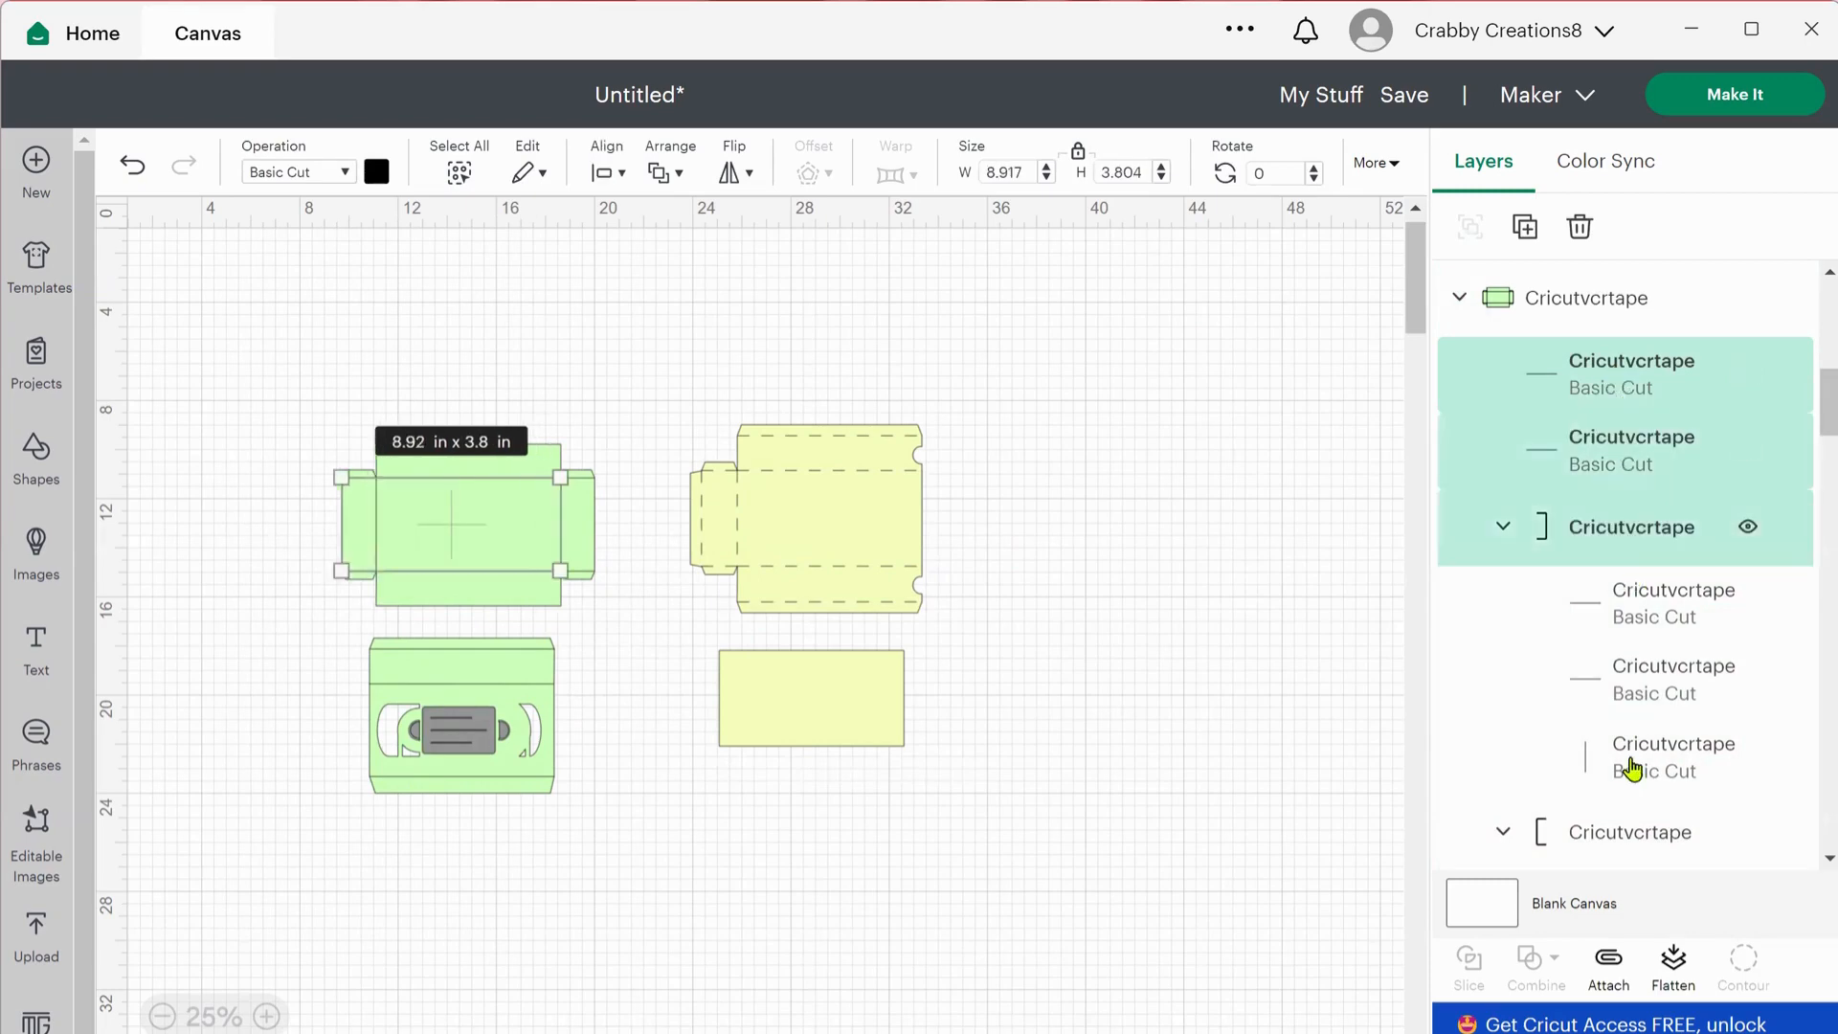
left_click(1605, 840, "shift")
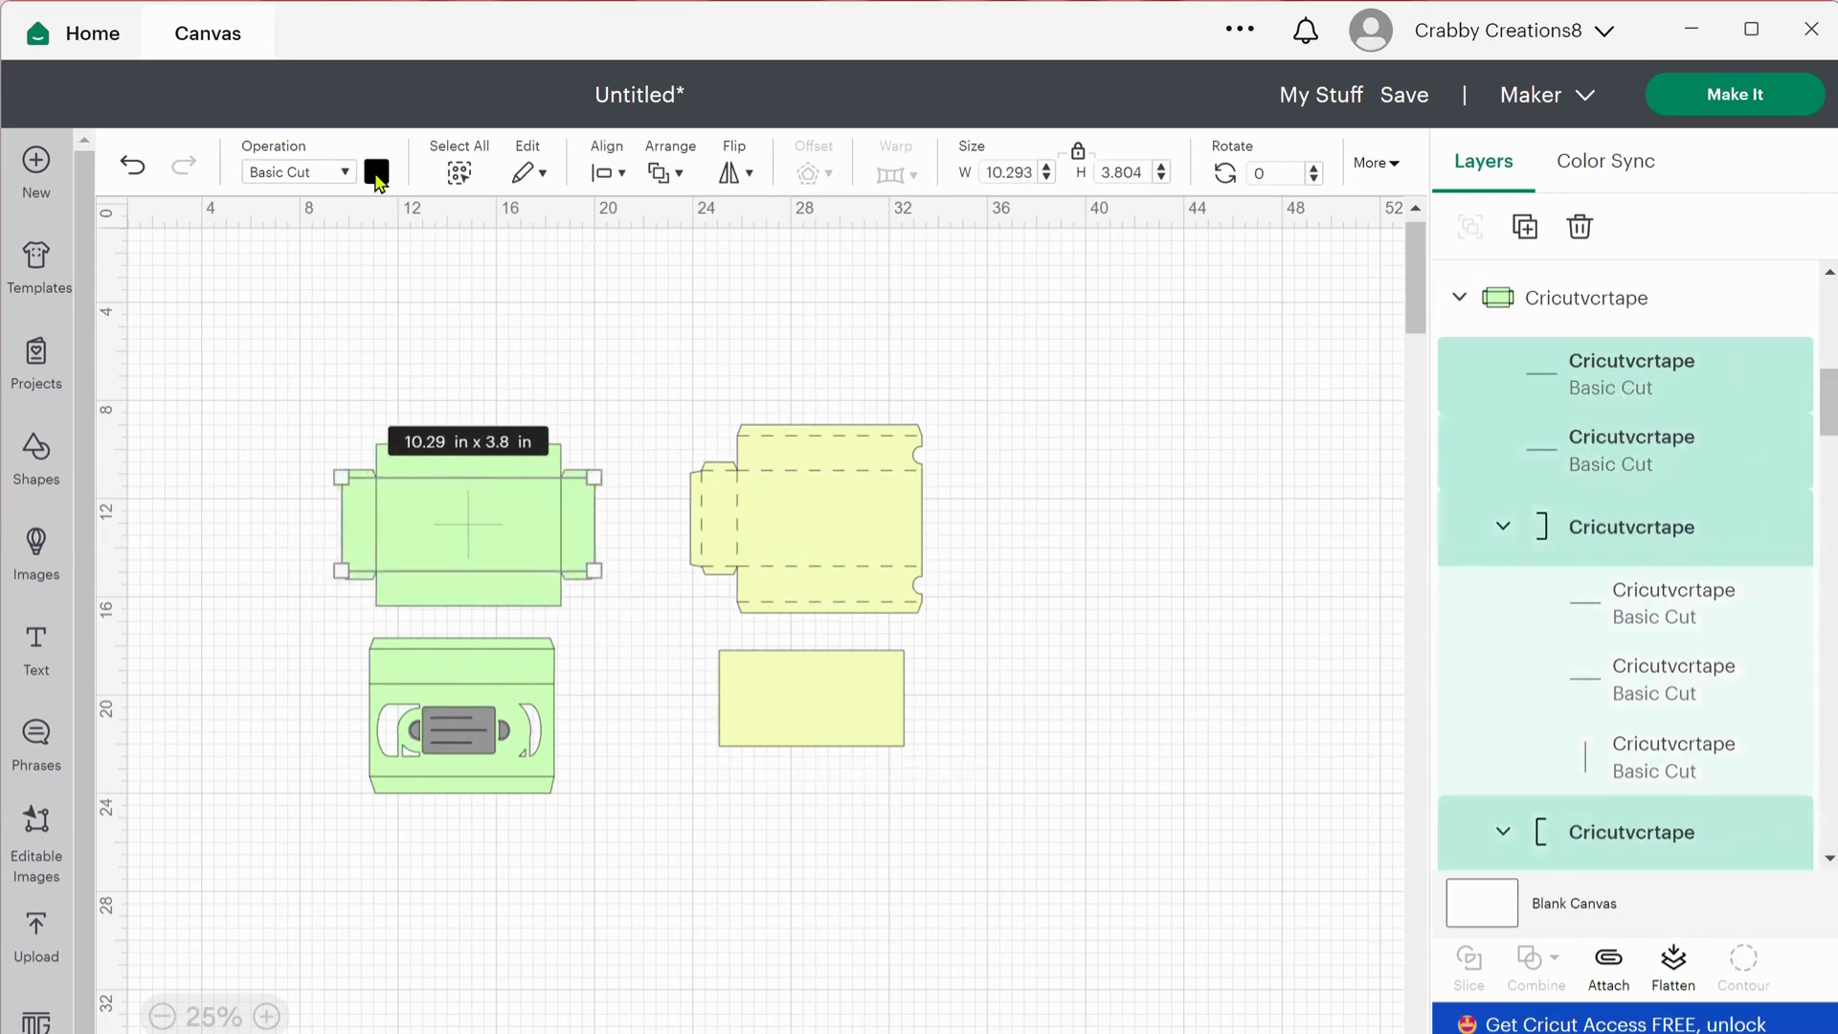
left_click(297, 172)
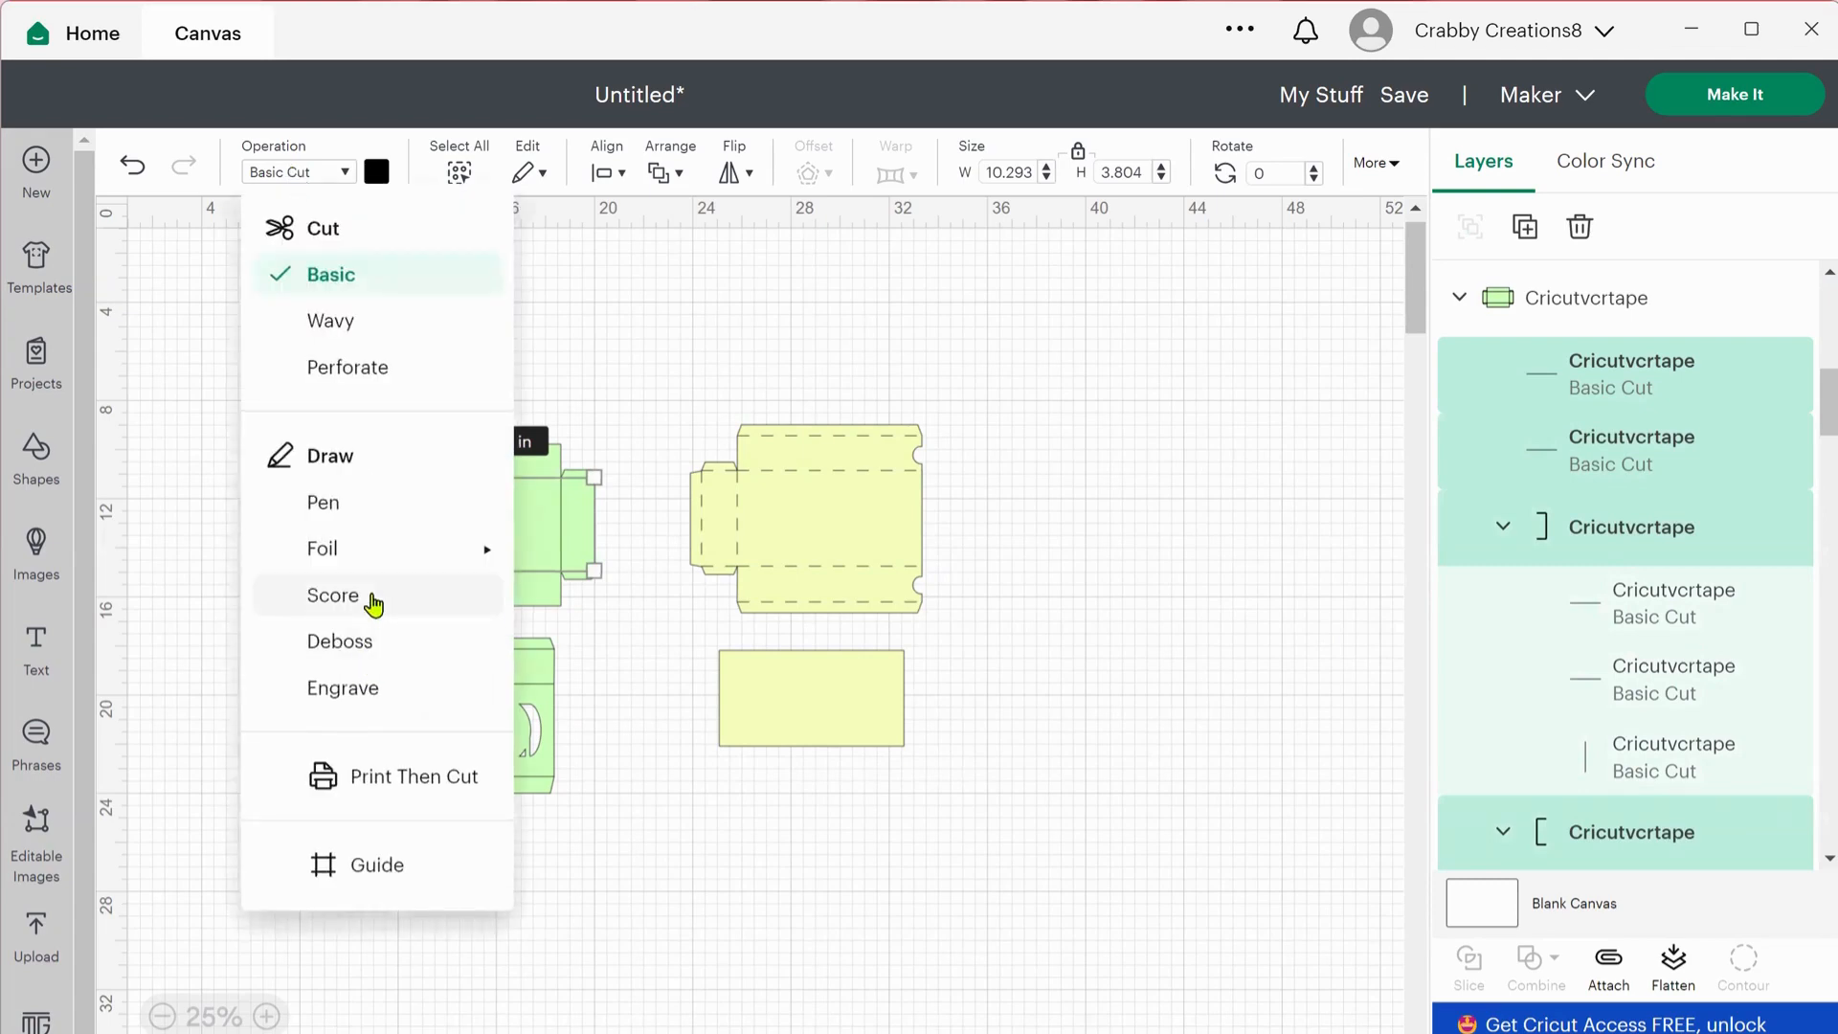
left_click(373, 601)
left_click(717, 381)
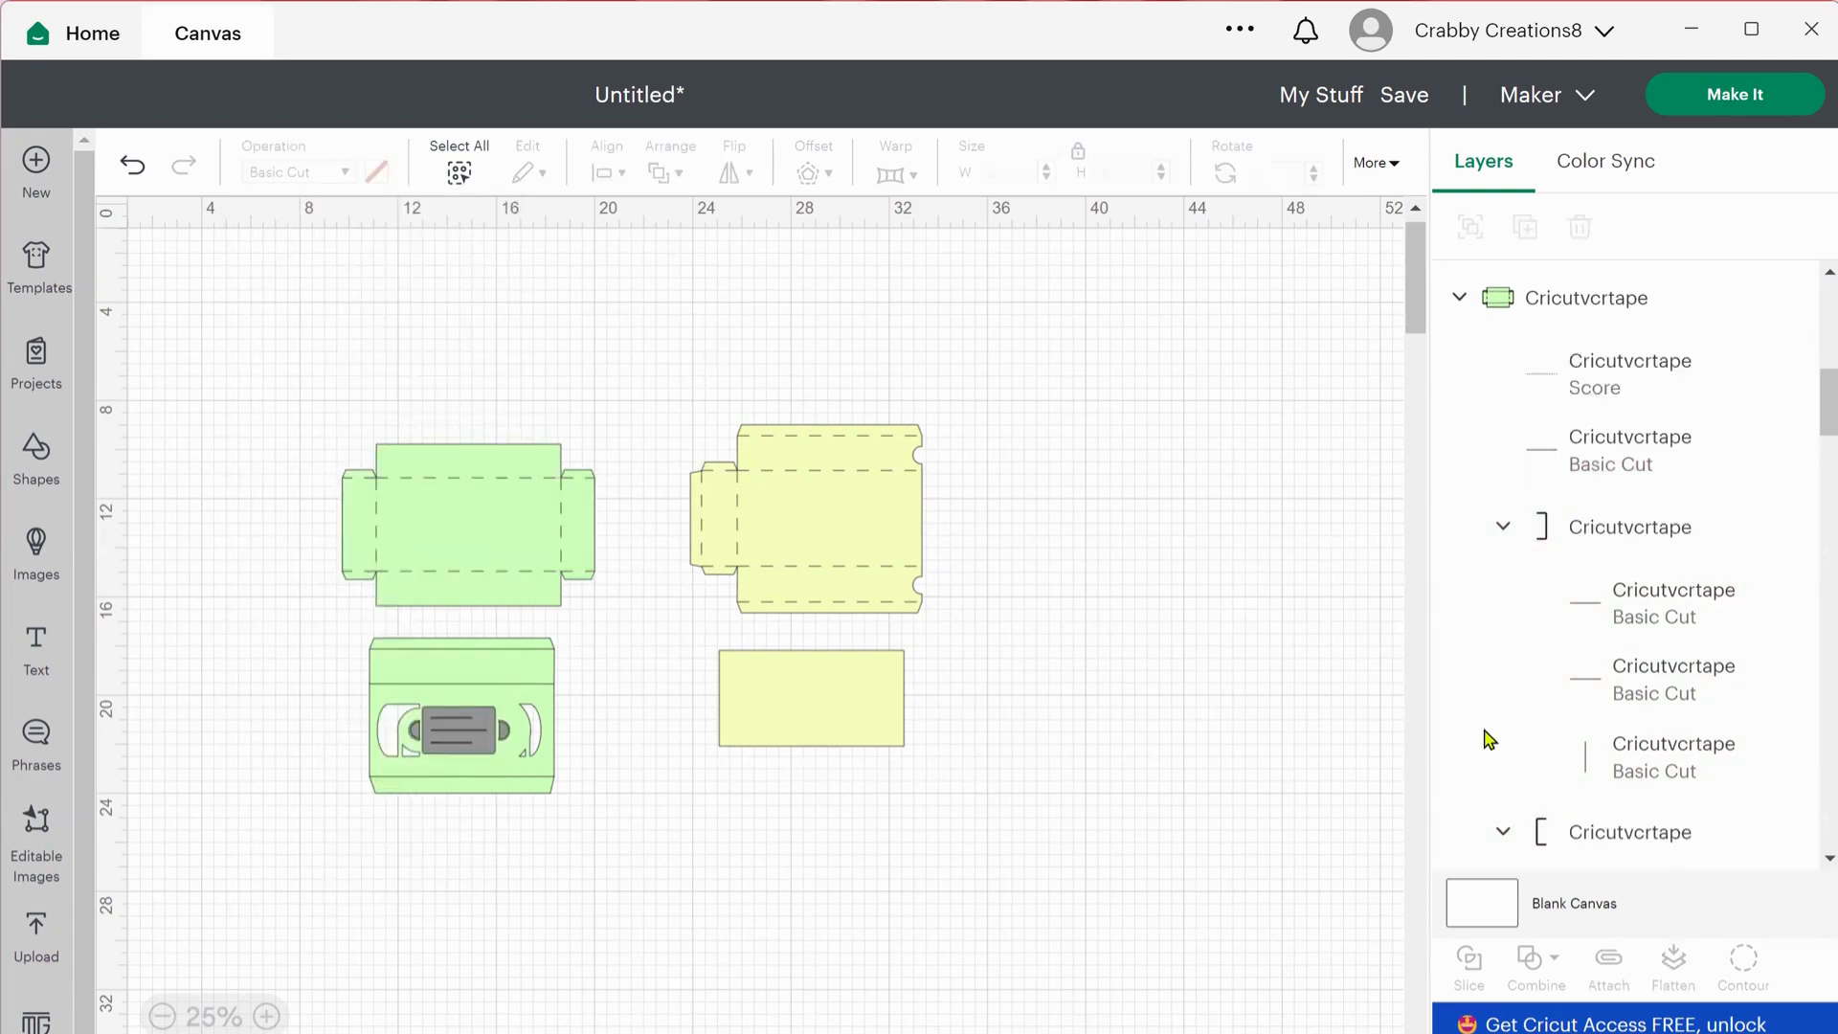
scroll(1677, 755, "down", 10)
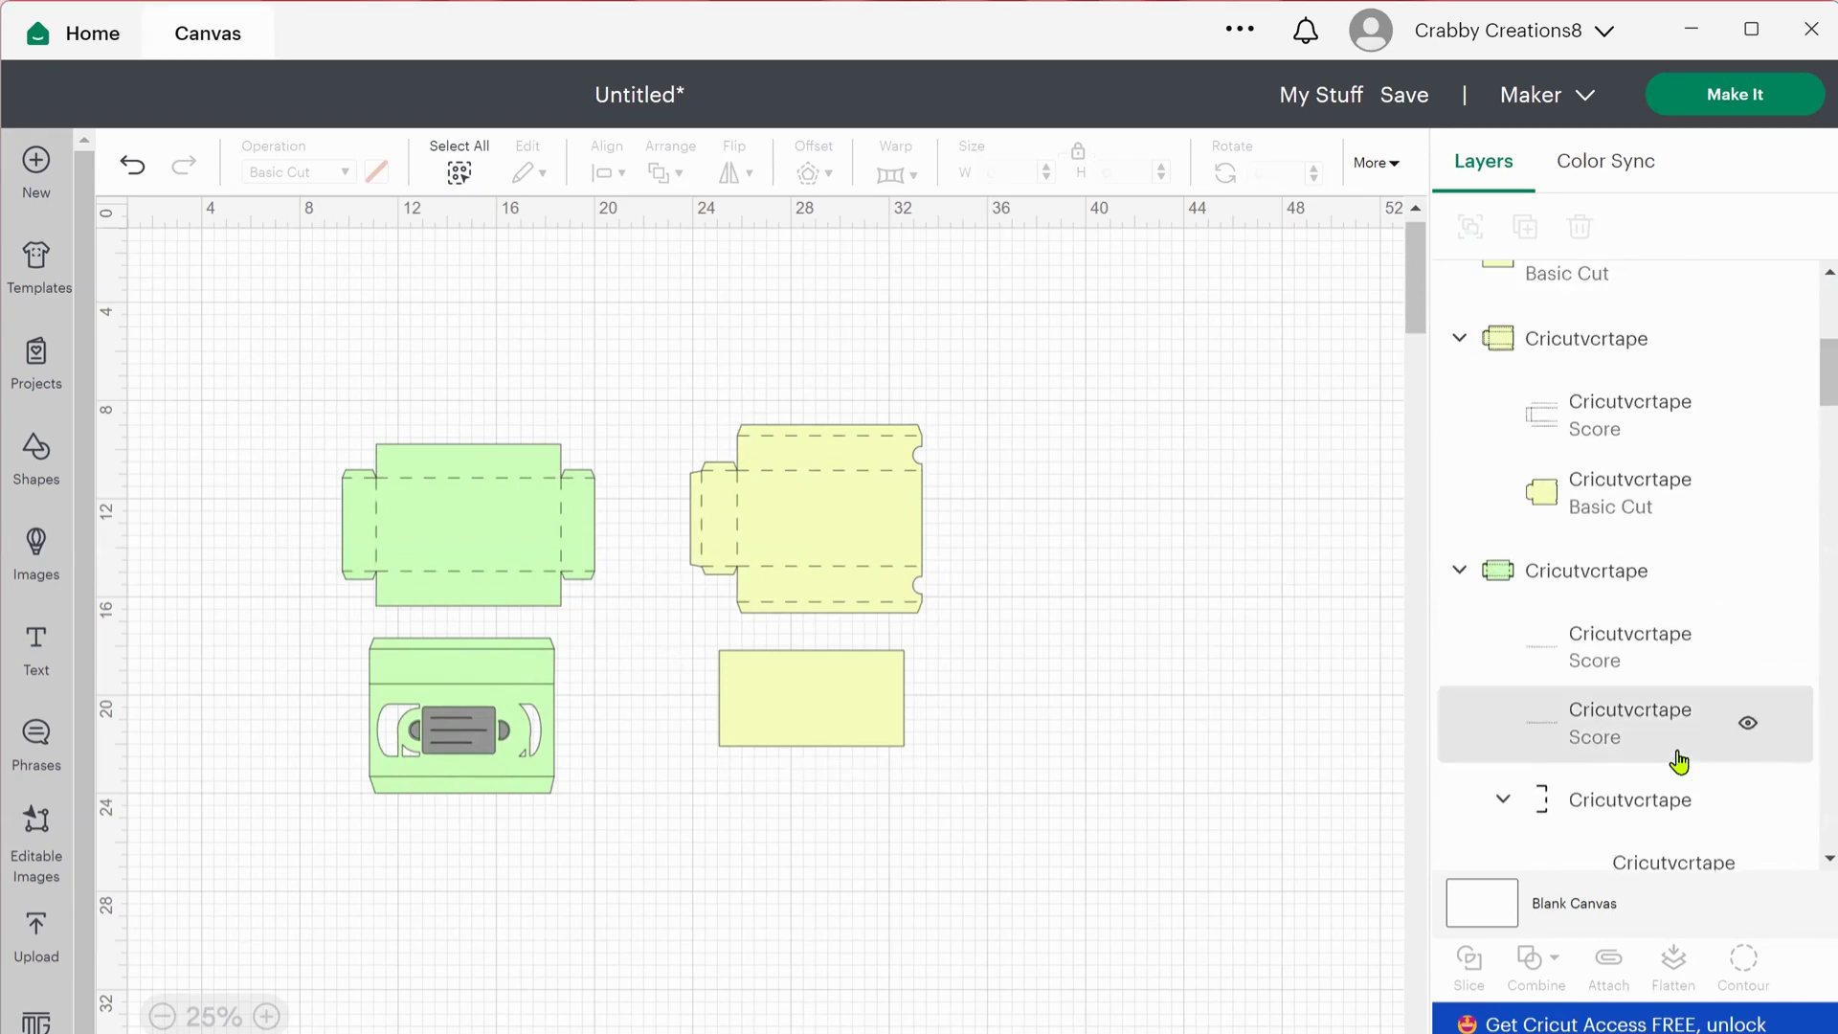
scroll(1677, 756, "down", 6)
scroll(1571, 628, "up", 3)
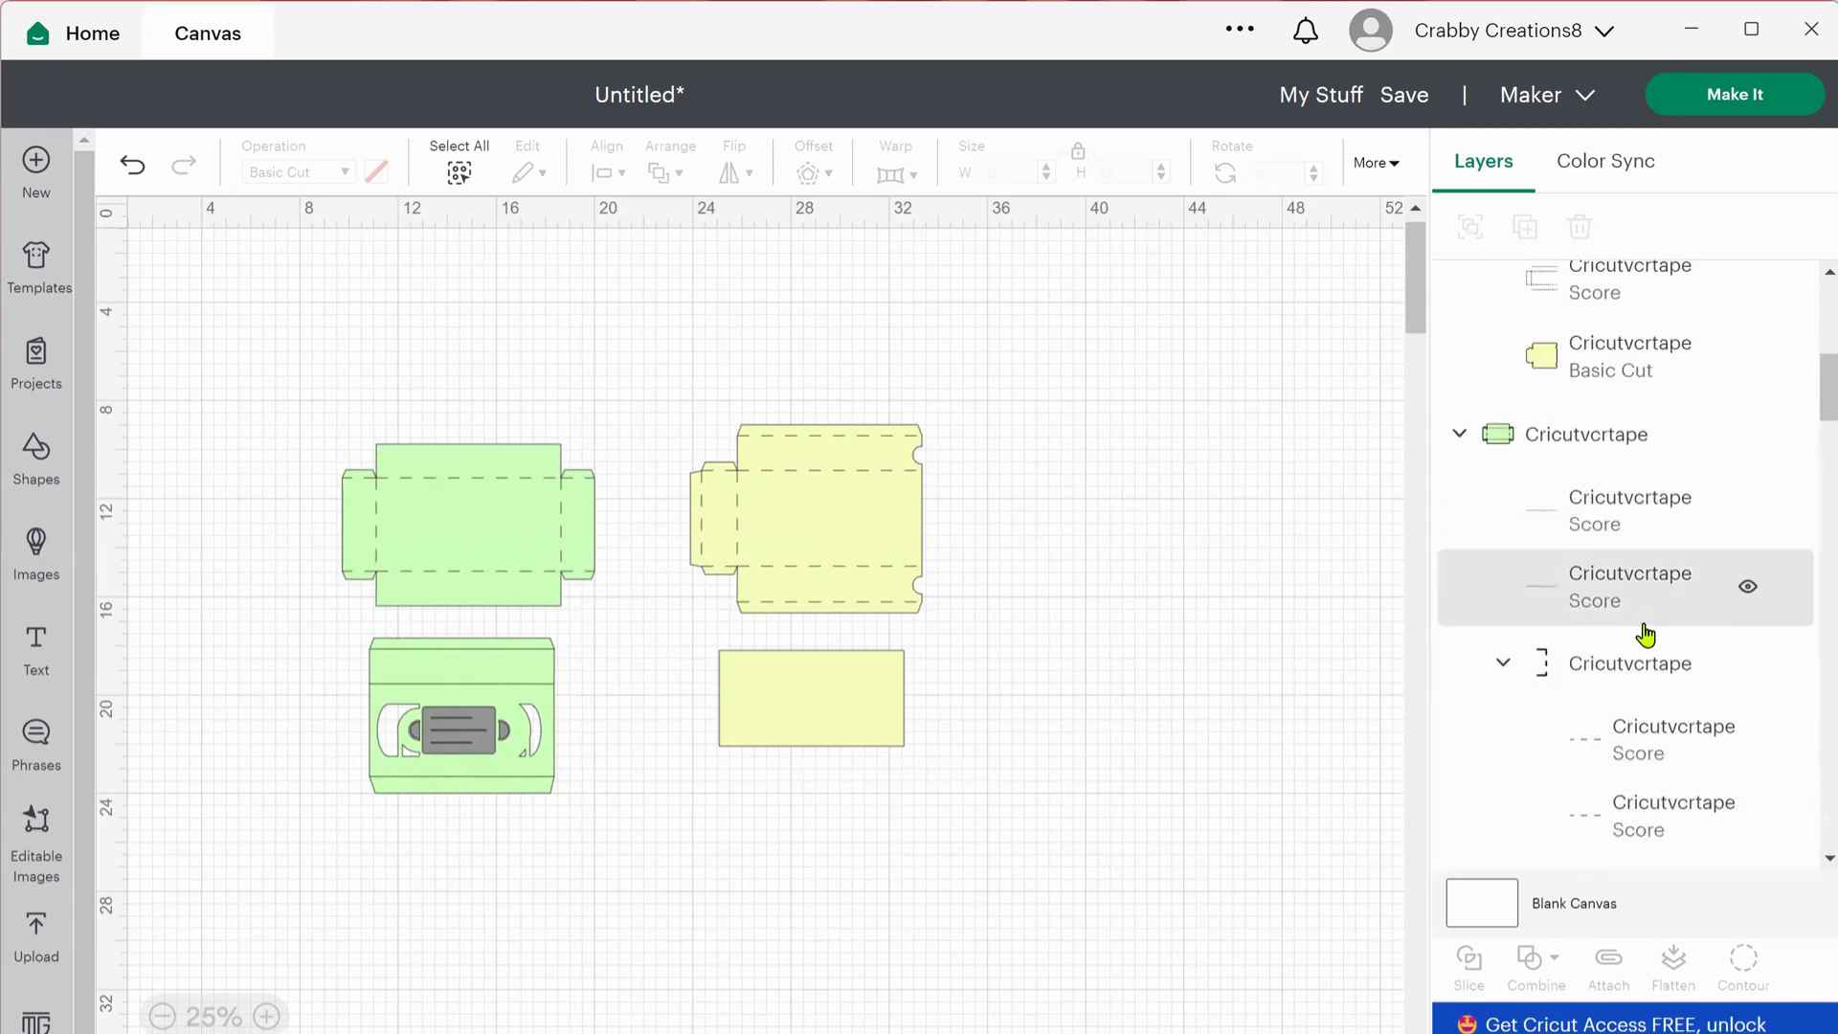
scroll(1532, 632, "down", 5)
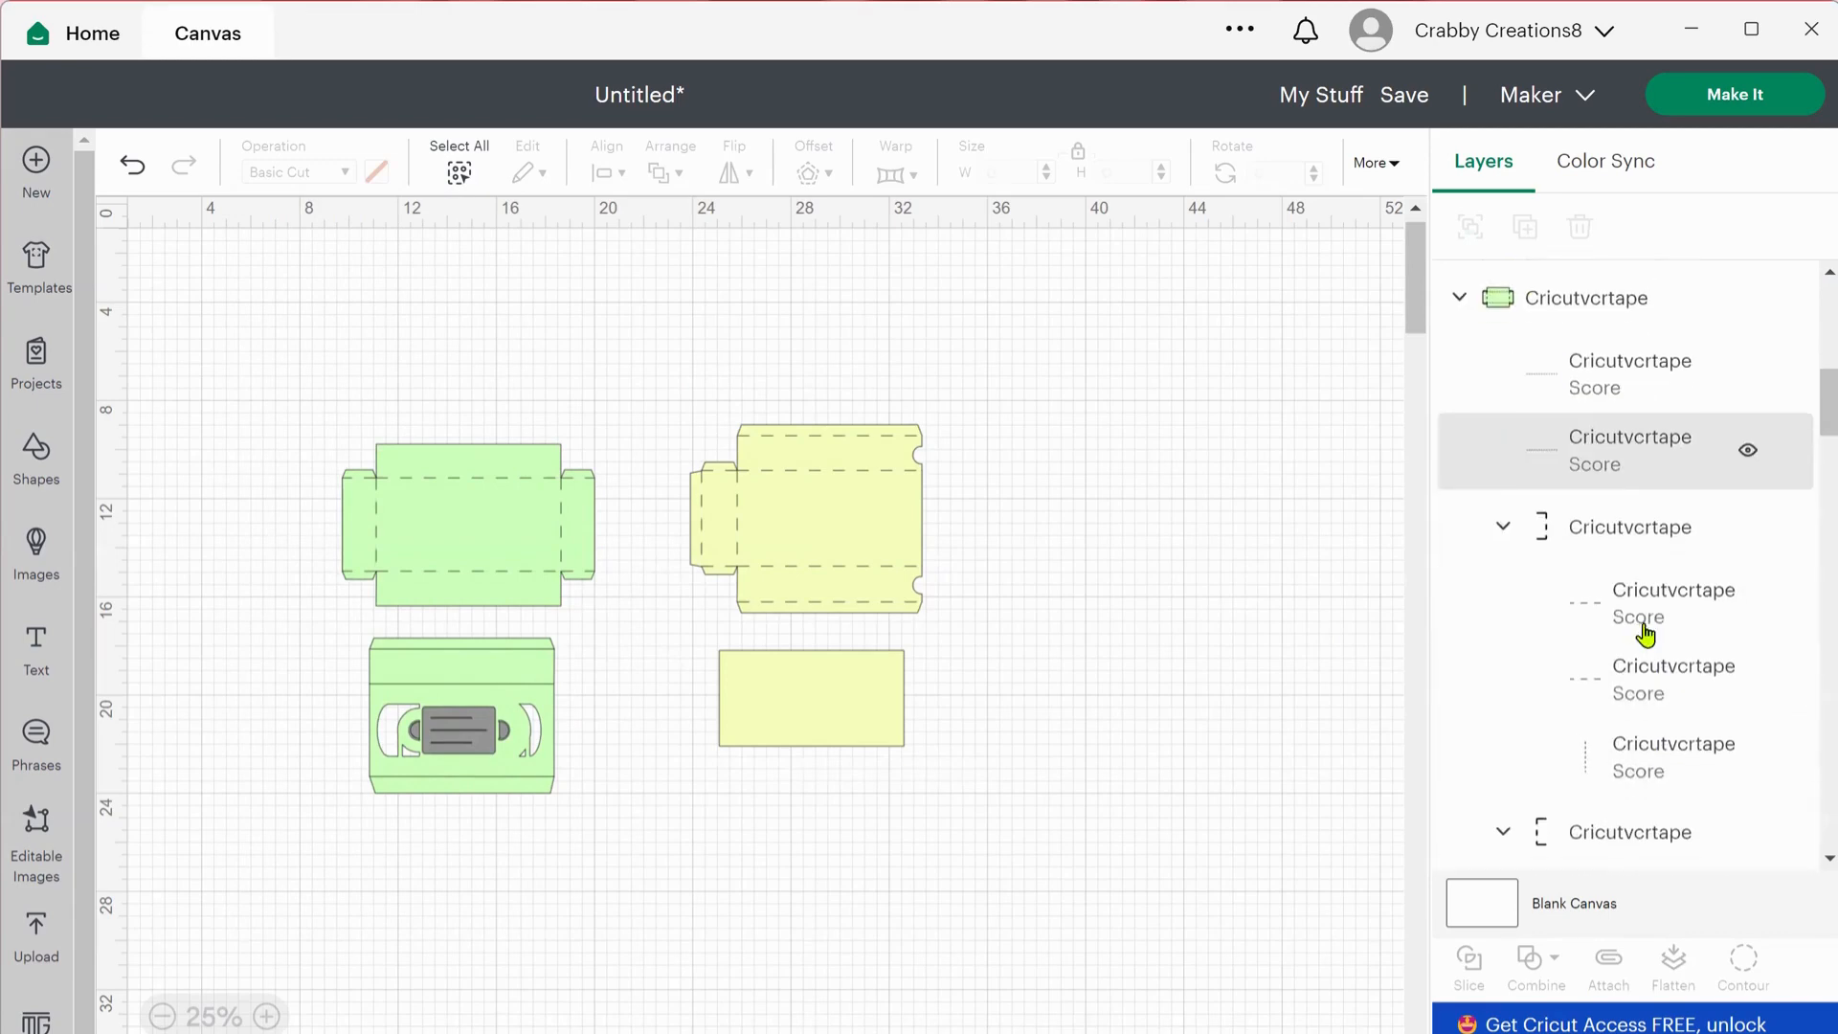
Change the fold lines of the green tape lid with the reel cutouts to Score.
left_click(461, 675)
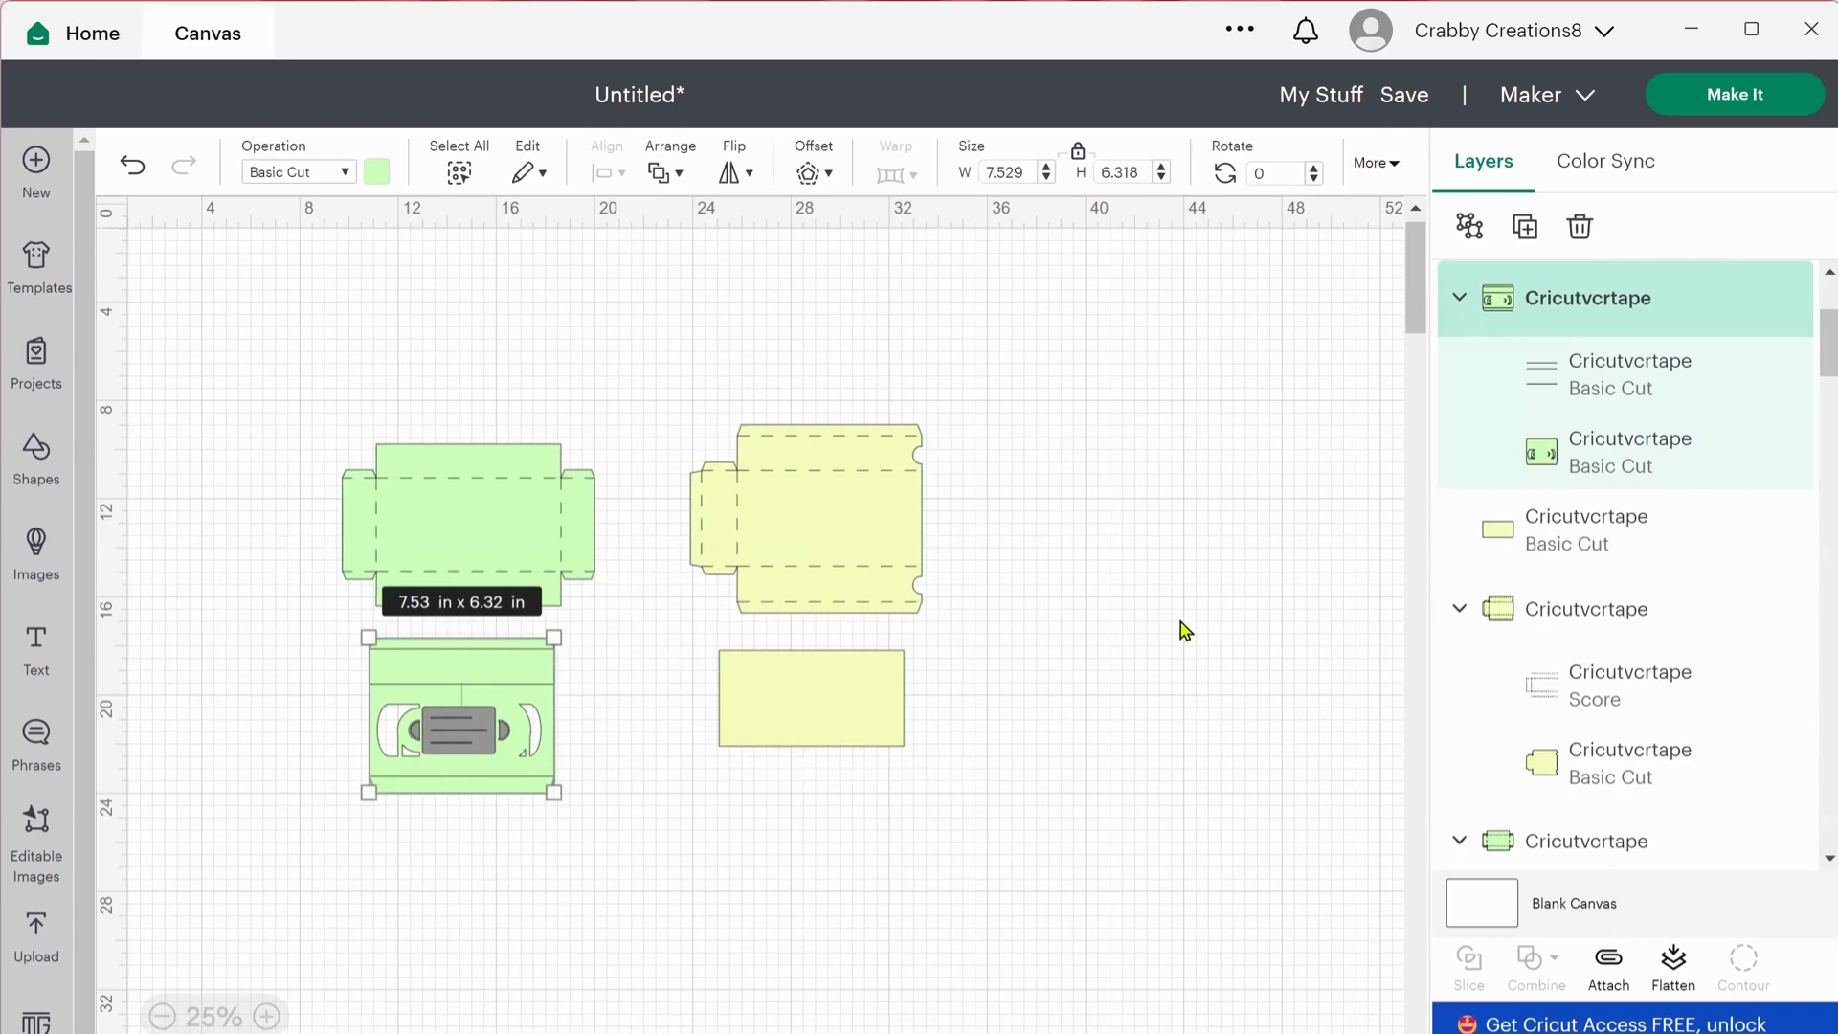
left_click(1572, 370)
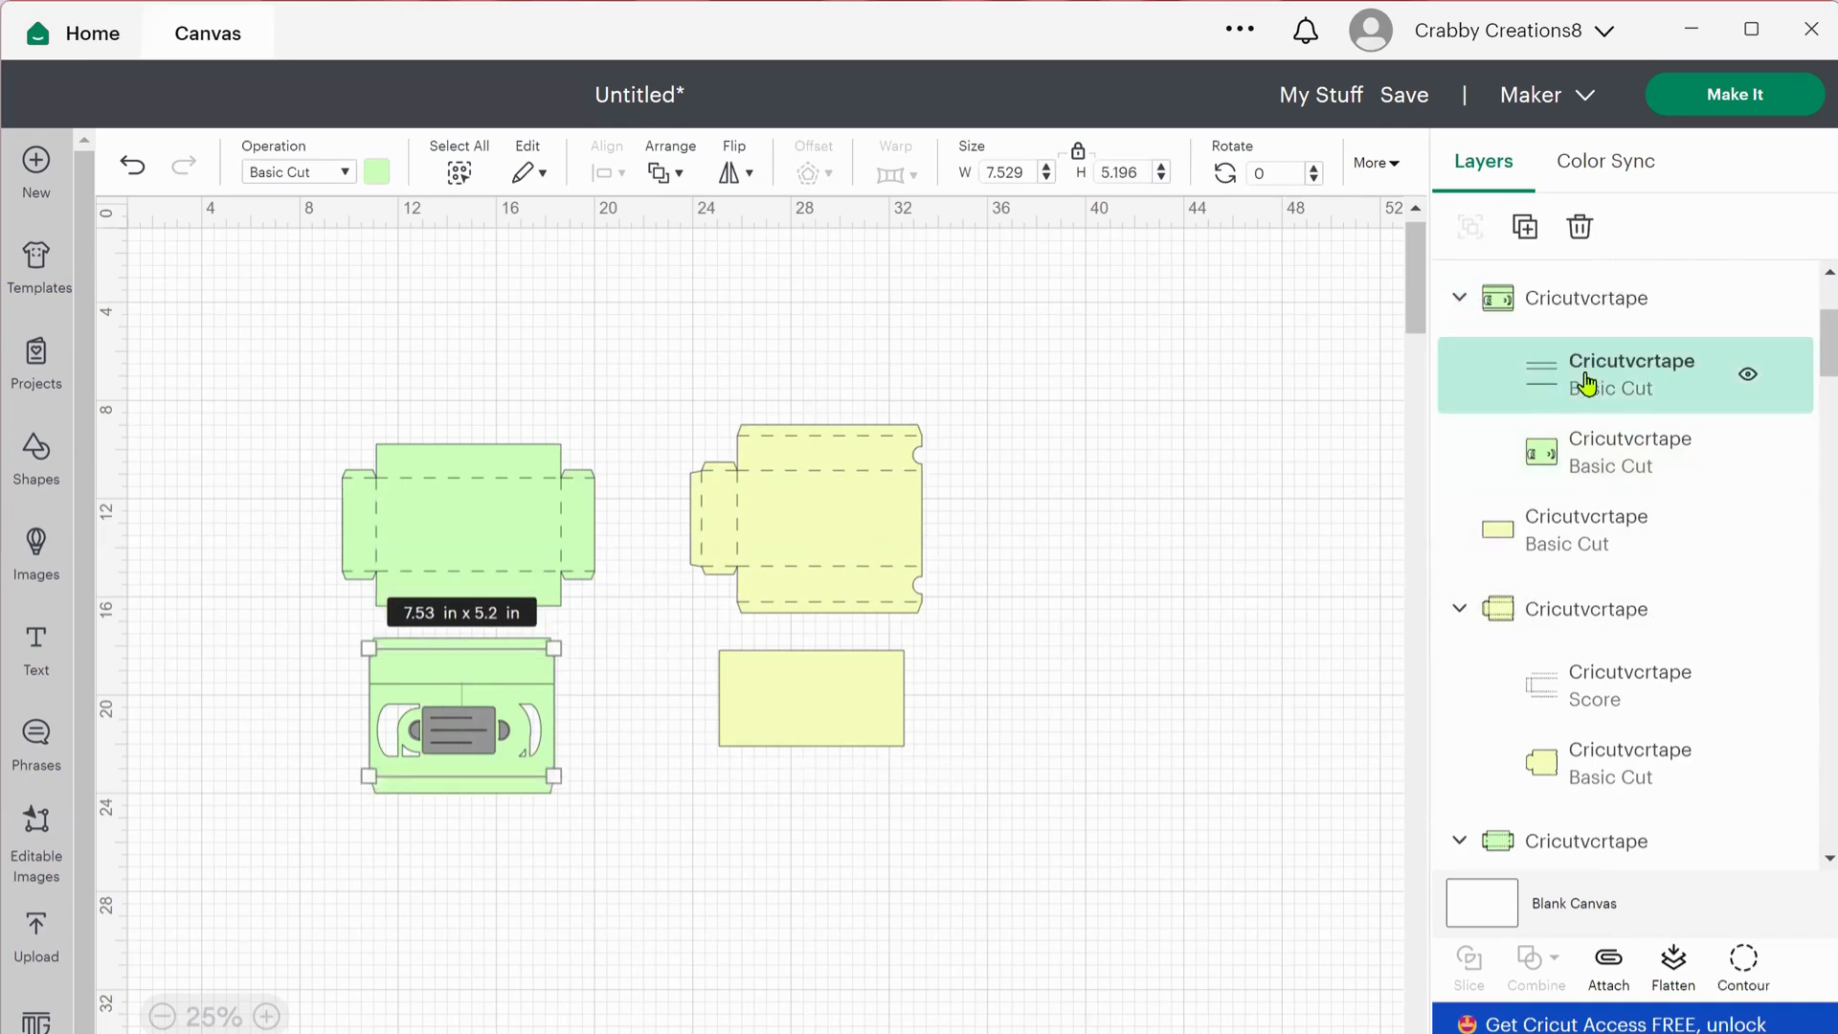
left_click(316, 177)
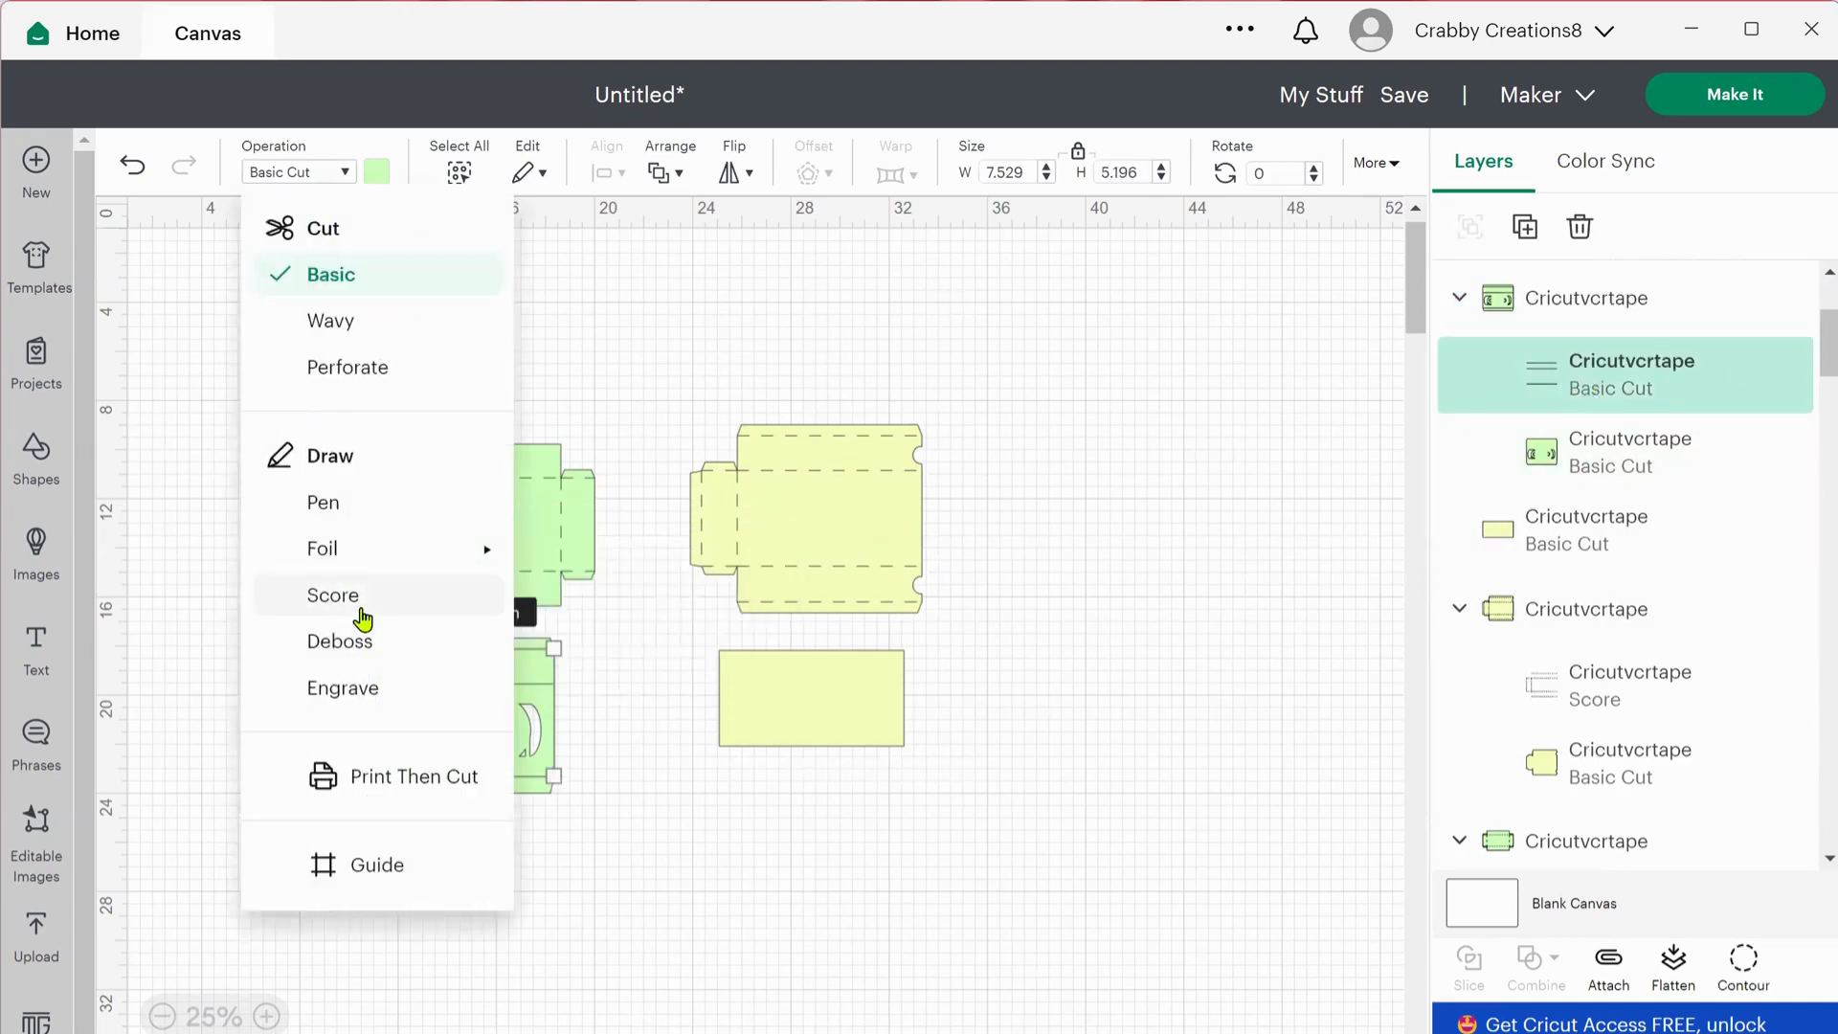
left_click(362, 611)
left_click(566, 907)
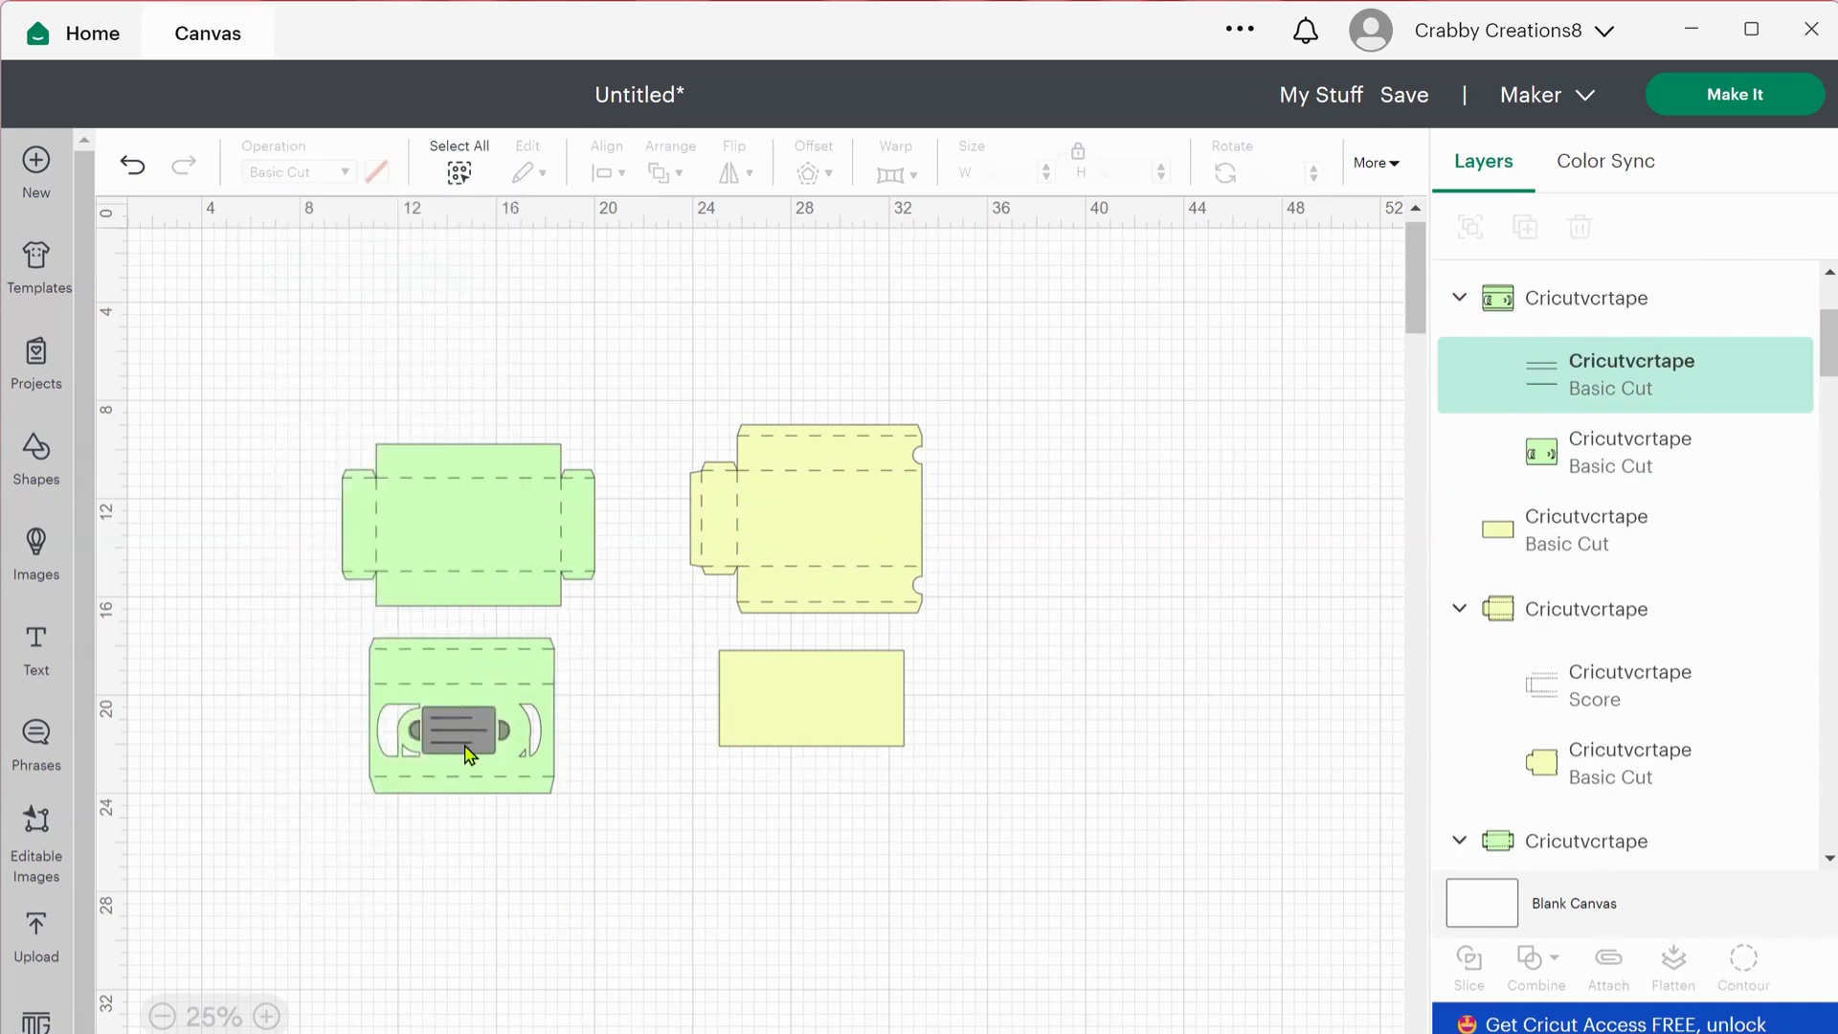
Move the grey label piece and the two grey half-circles off the tape lid onto the empty canvas beside it.
left_click_drag(450, 729, 628, 880)
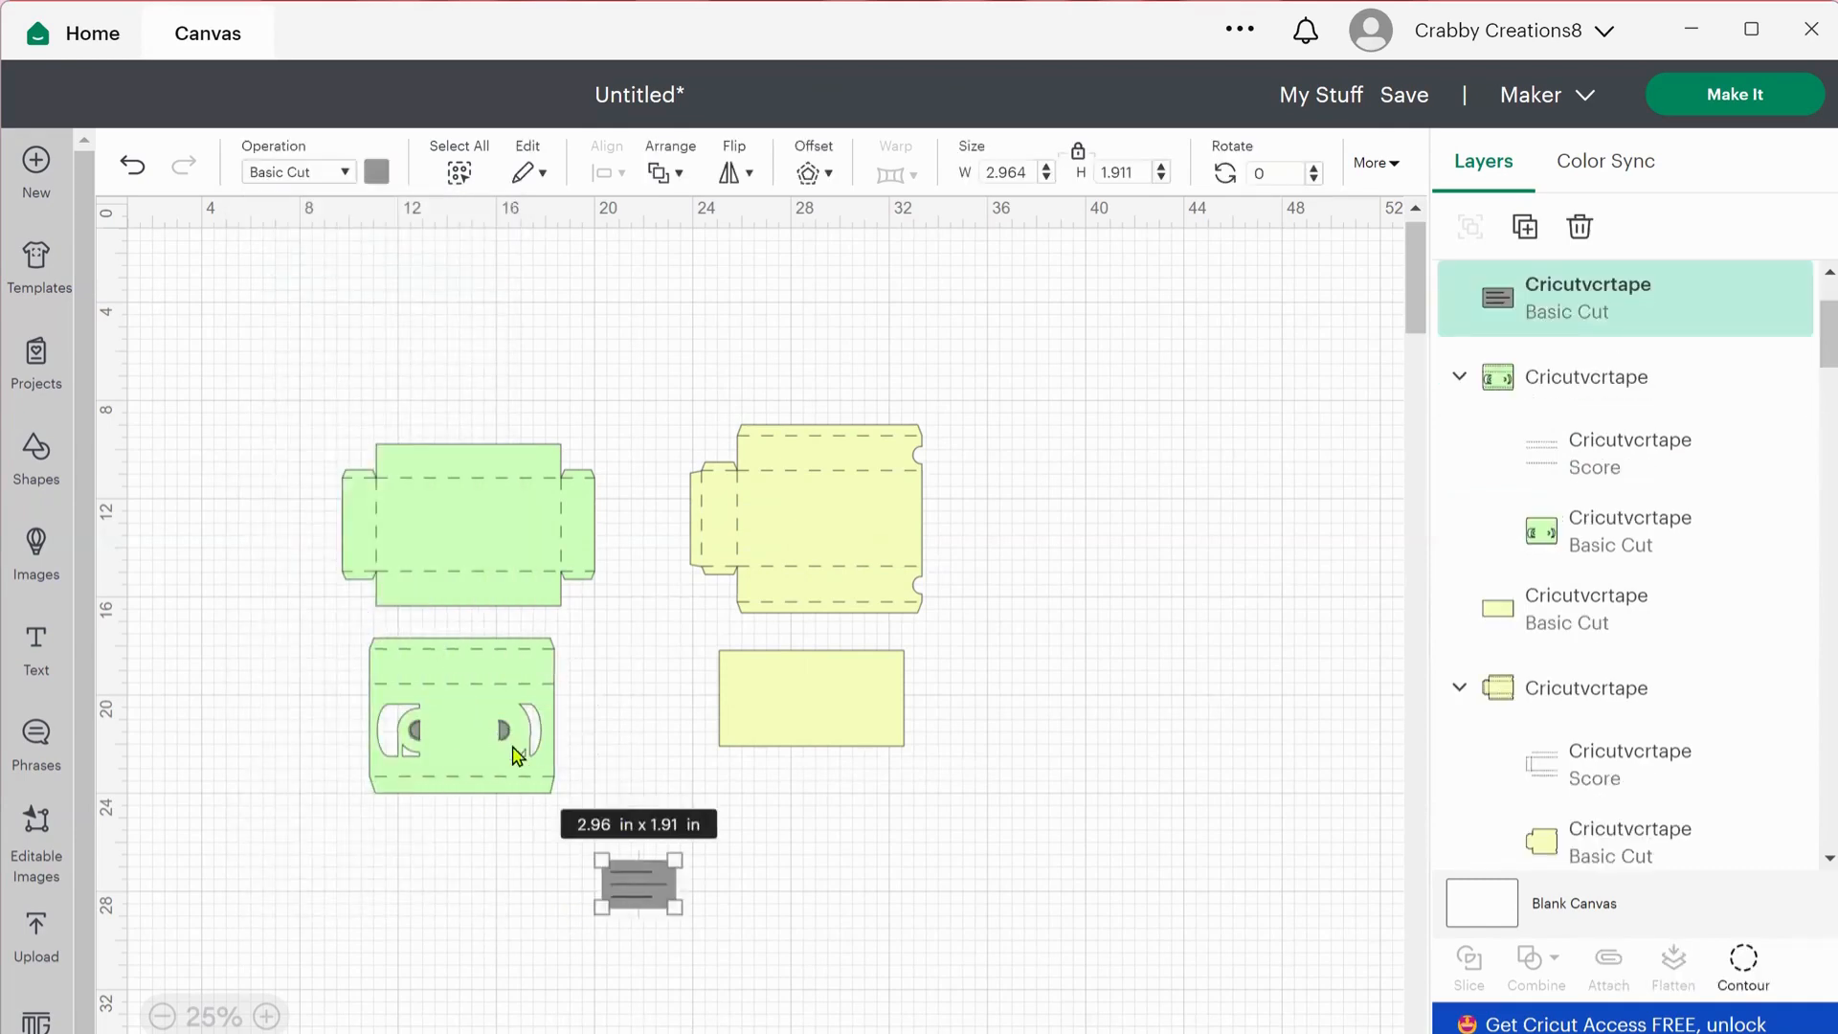
left_click_drag(507, 731, 635, 784)
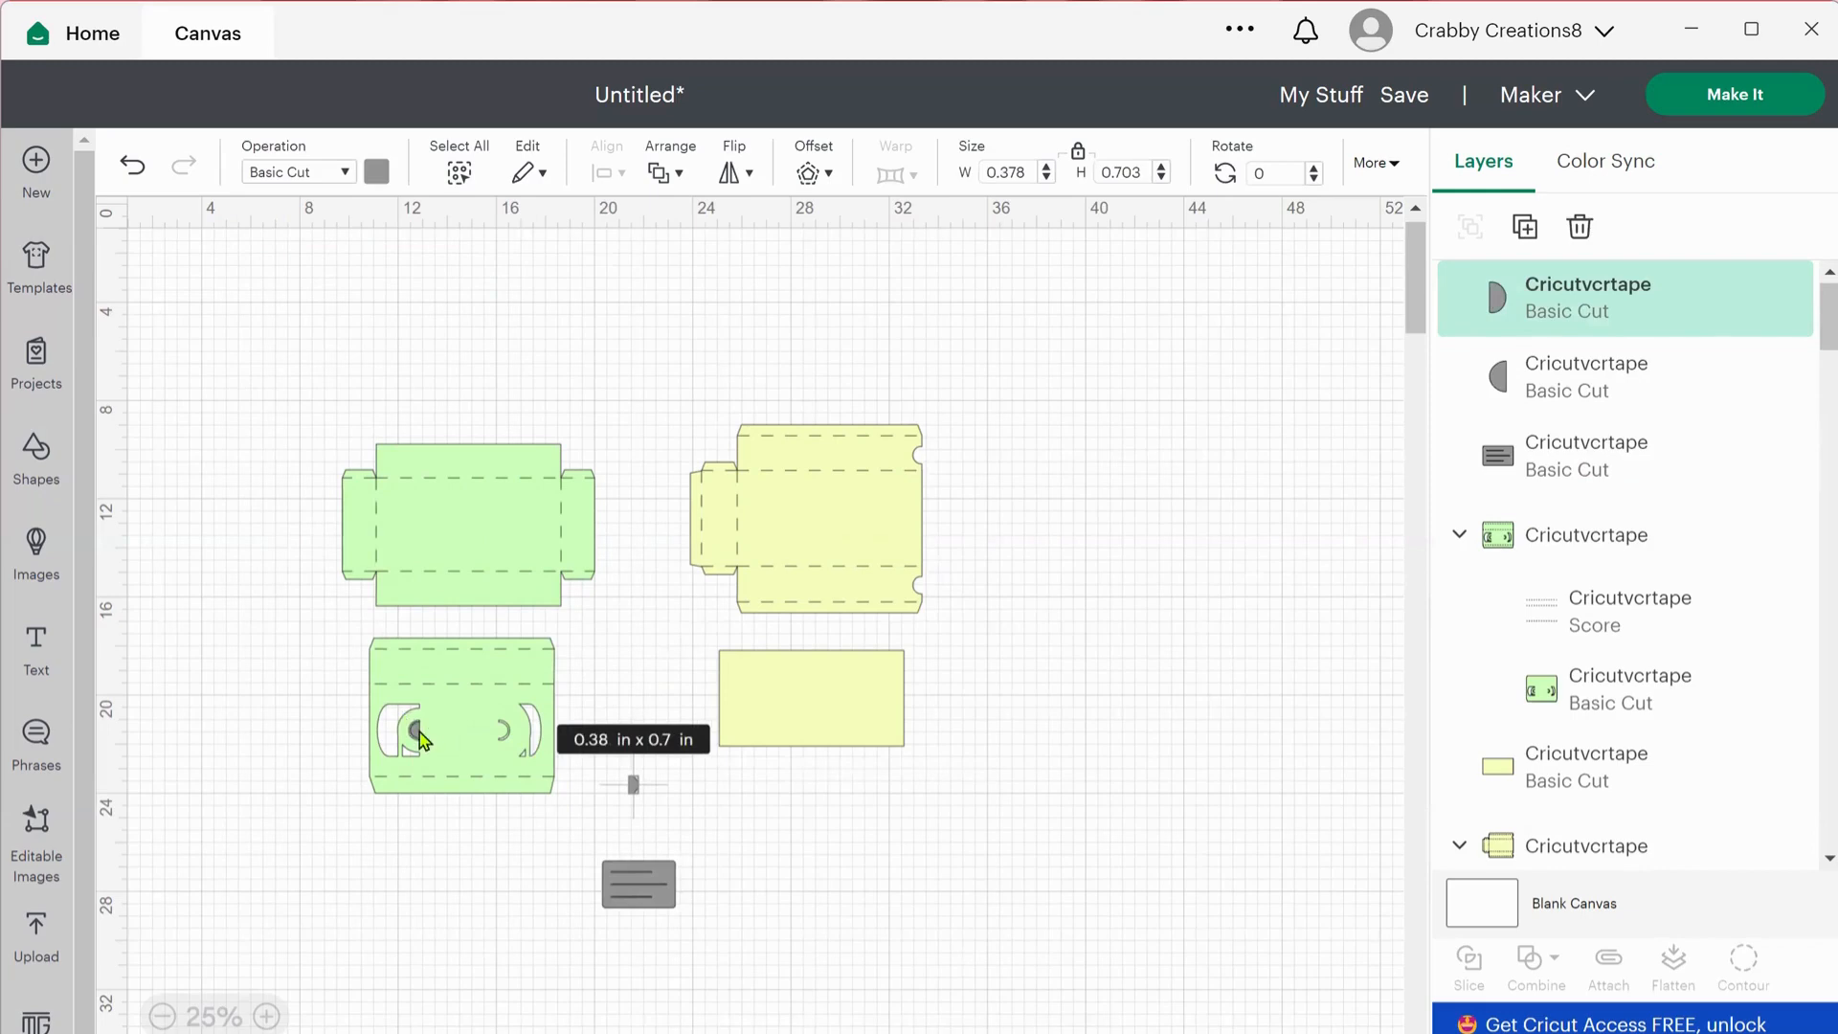
left_click_drag(418, 737, 618, 829)
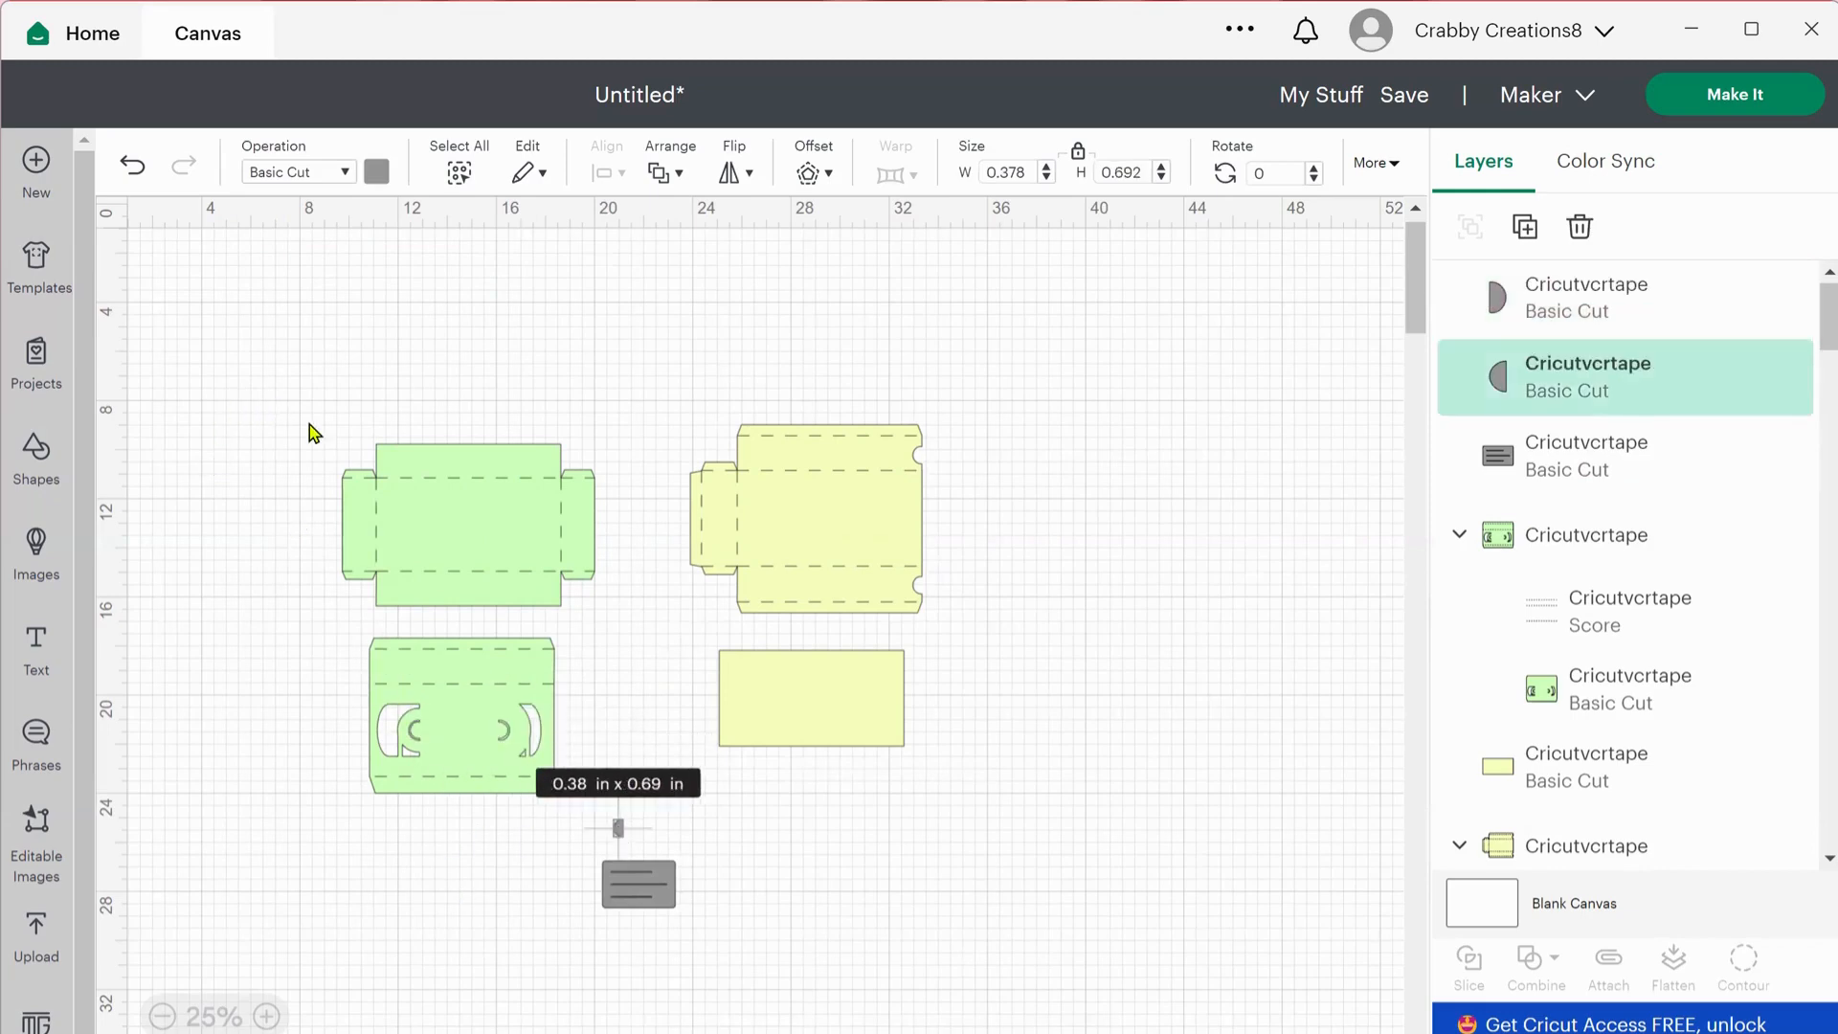
Attach the score lines to their cut shapes separately for the green tape base, green tape lid and yellow cover base.
left_click_drag(269, 392, 641, 624)
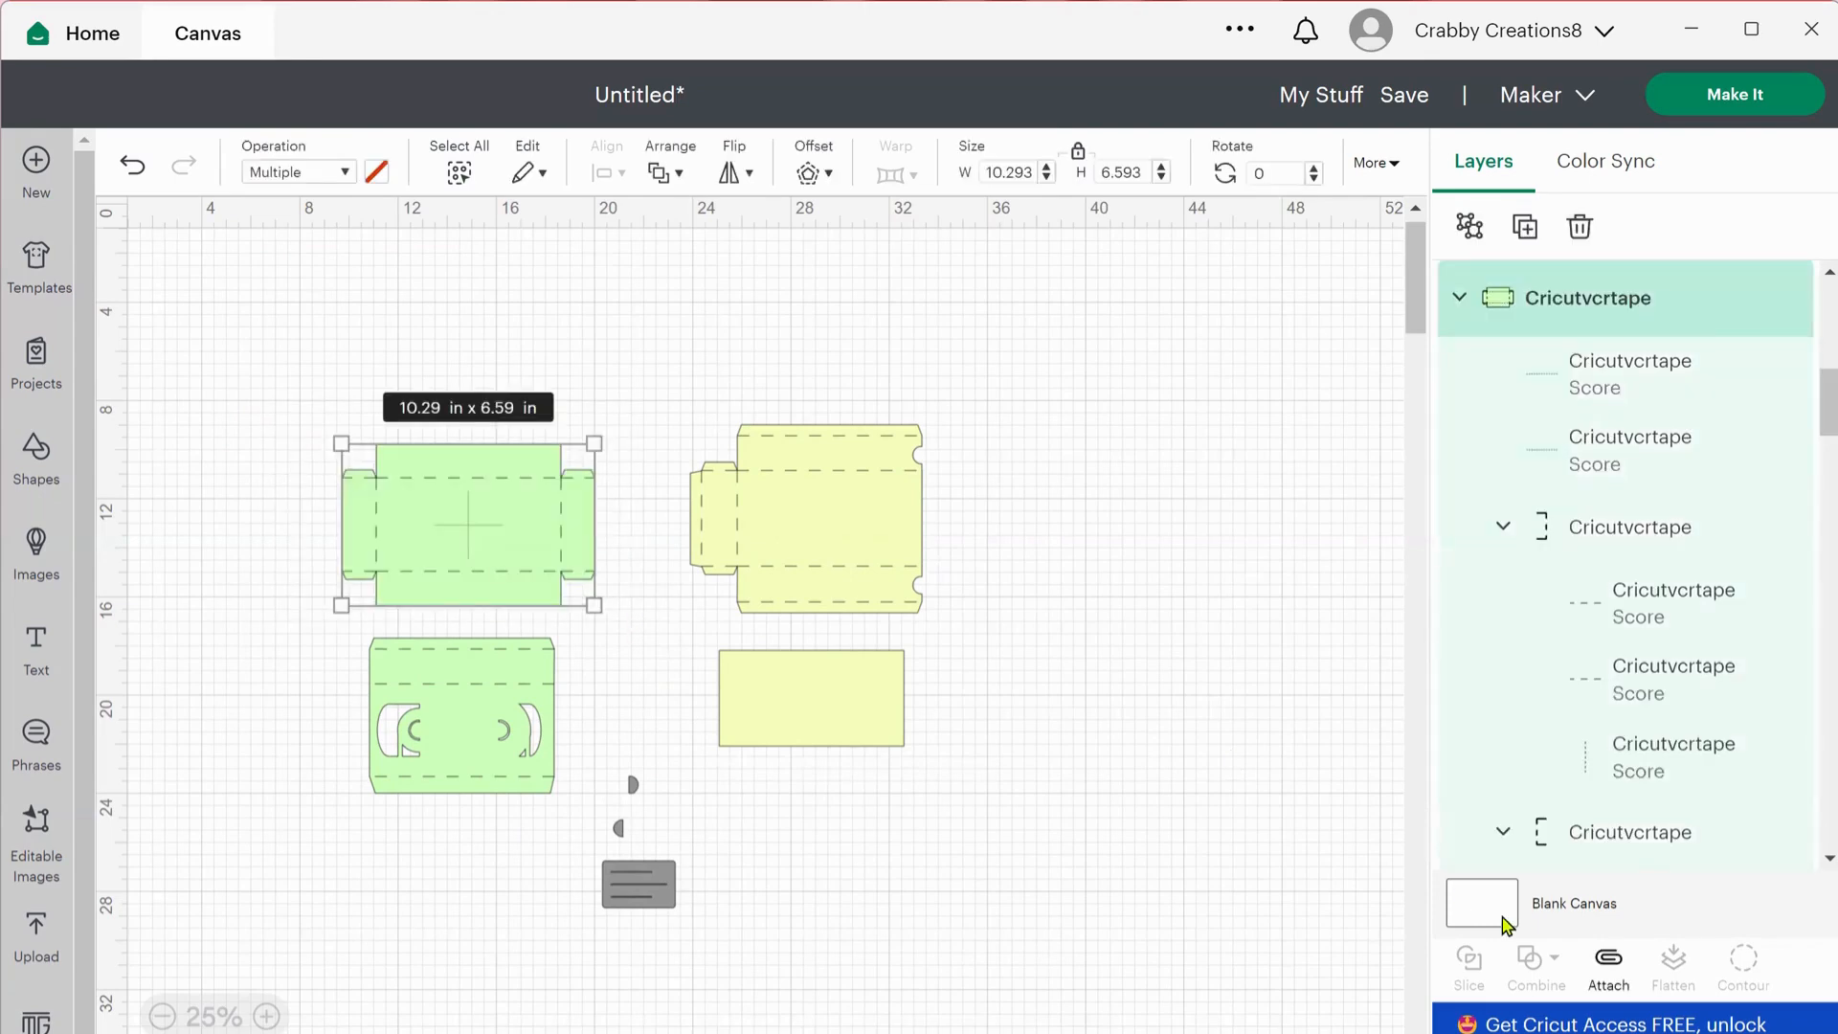
left_click(1616, 978)
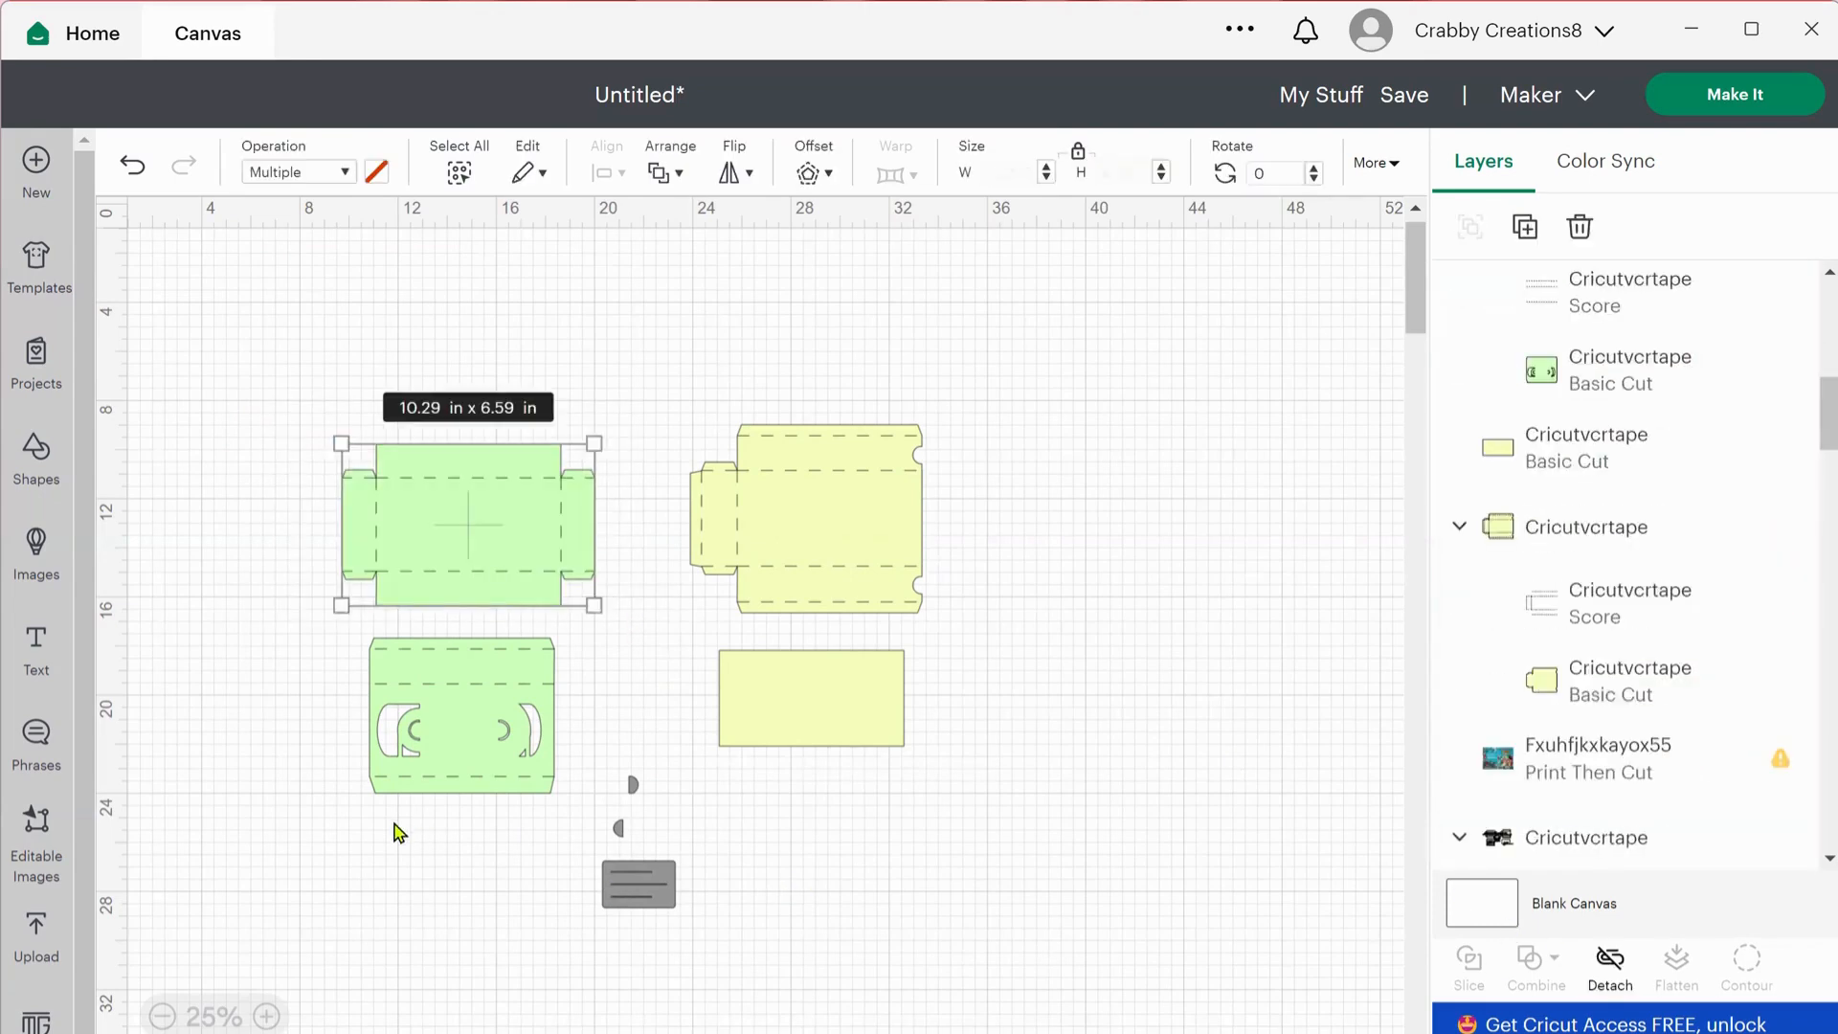
left_click_drag(298, 635, 563, 823)
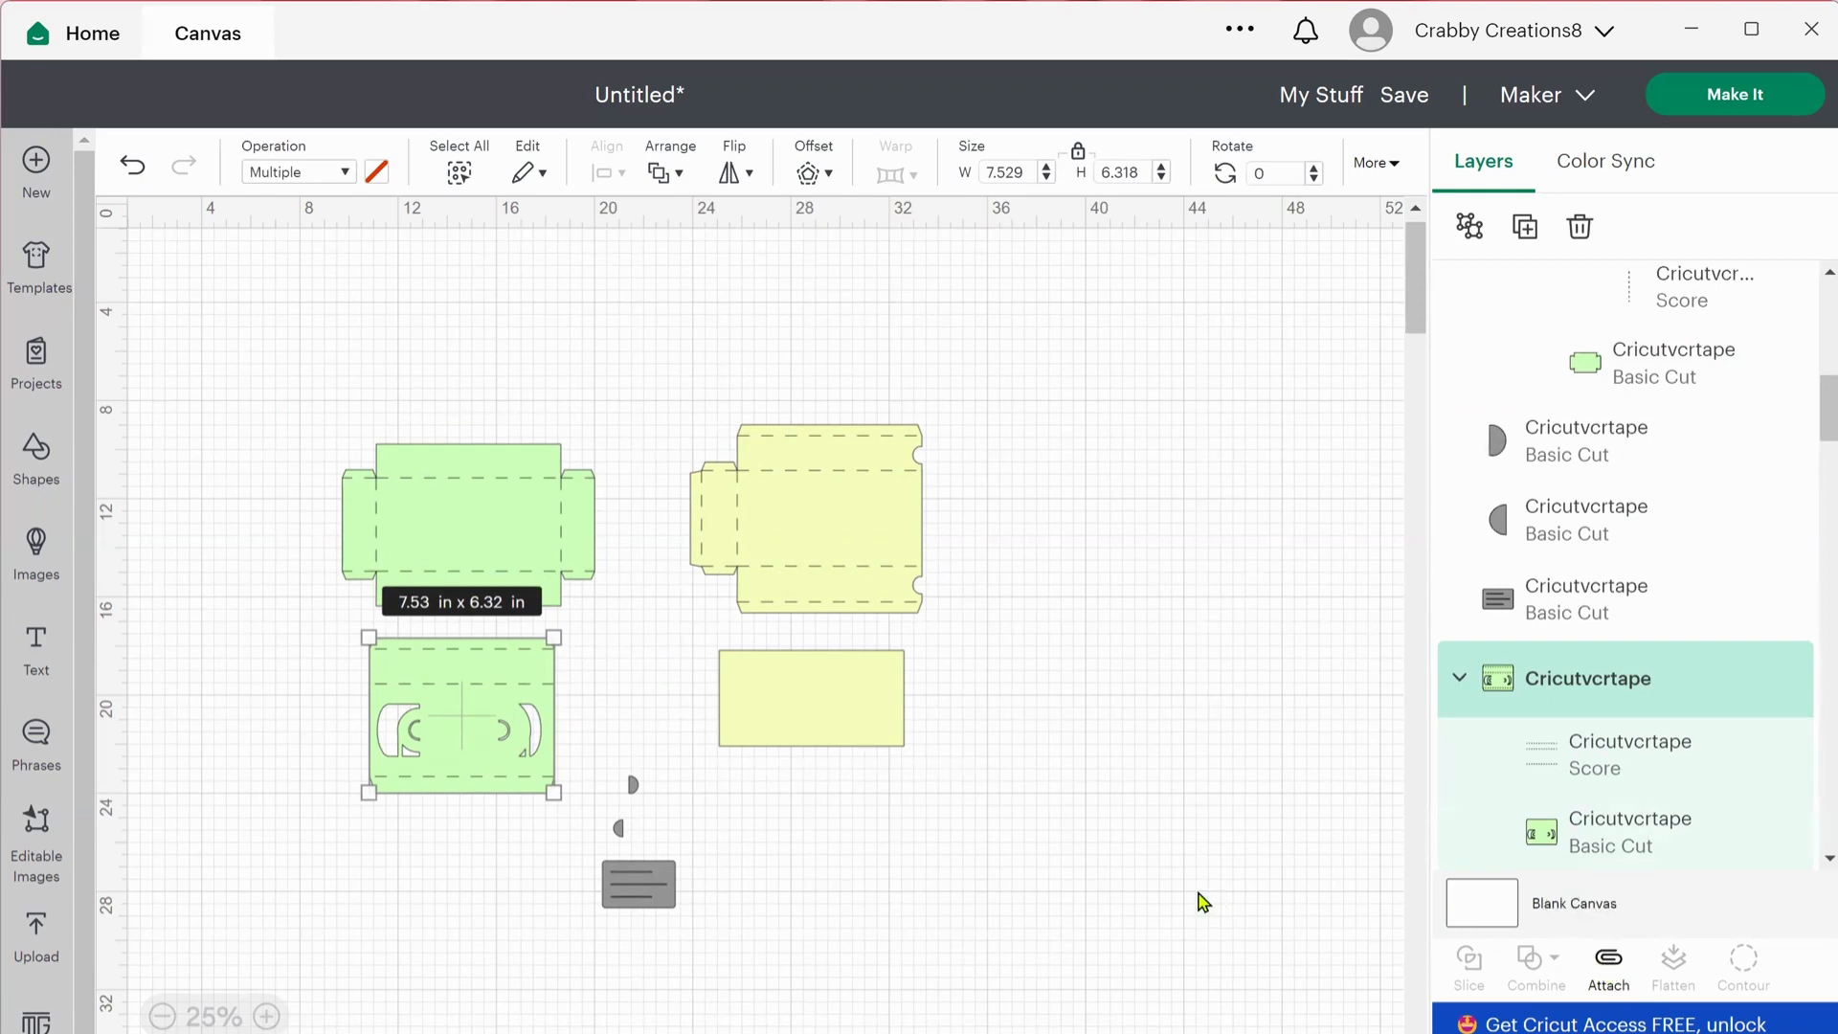
left_click(1608, 974)
left_click_drag(659, 365, 993, 623)
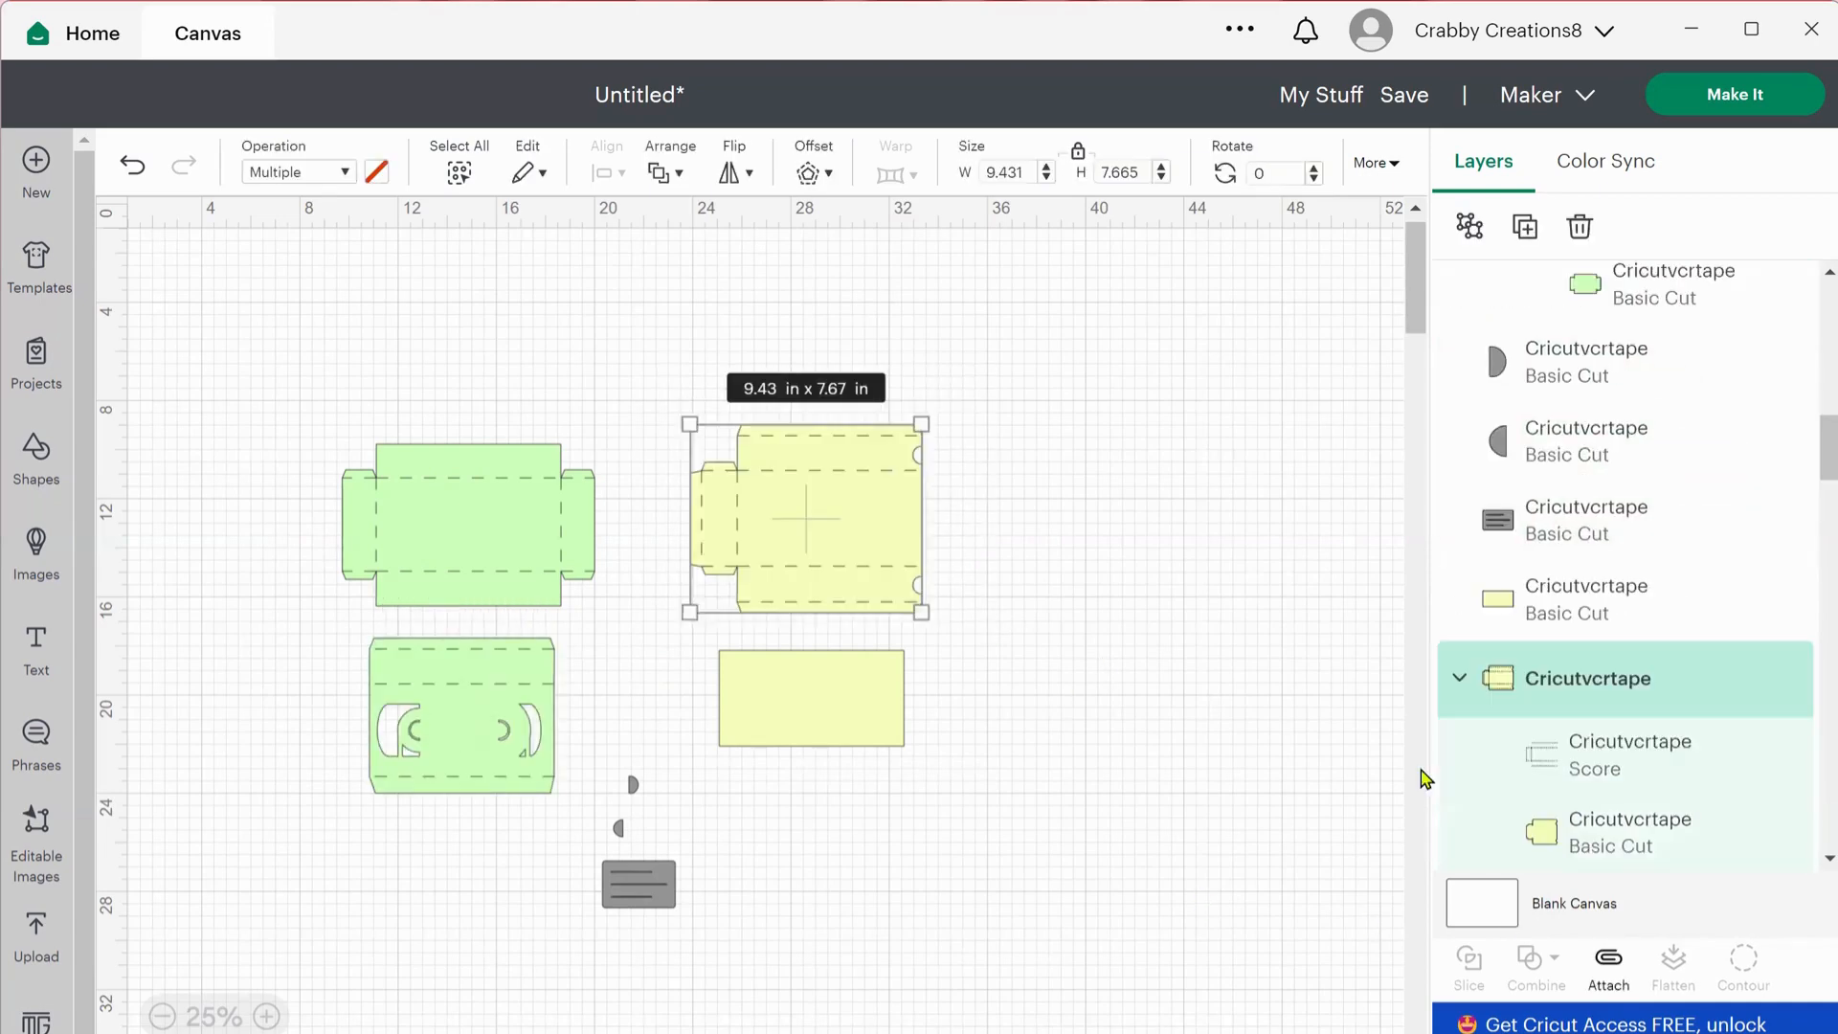
left_click(1615, 975)
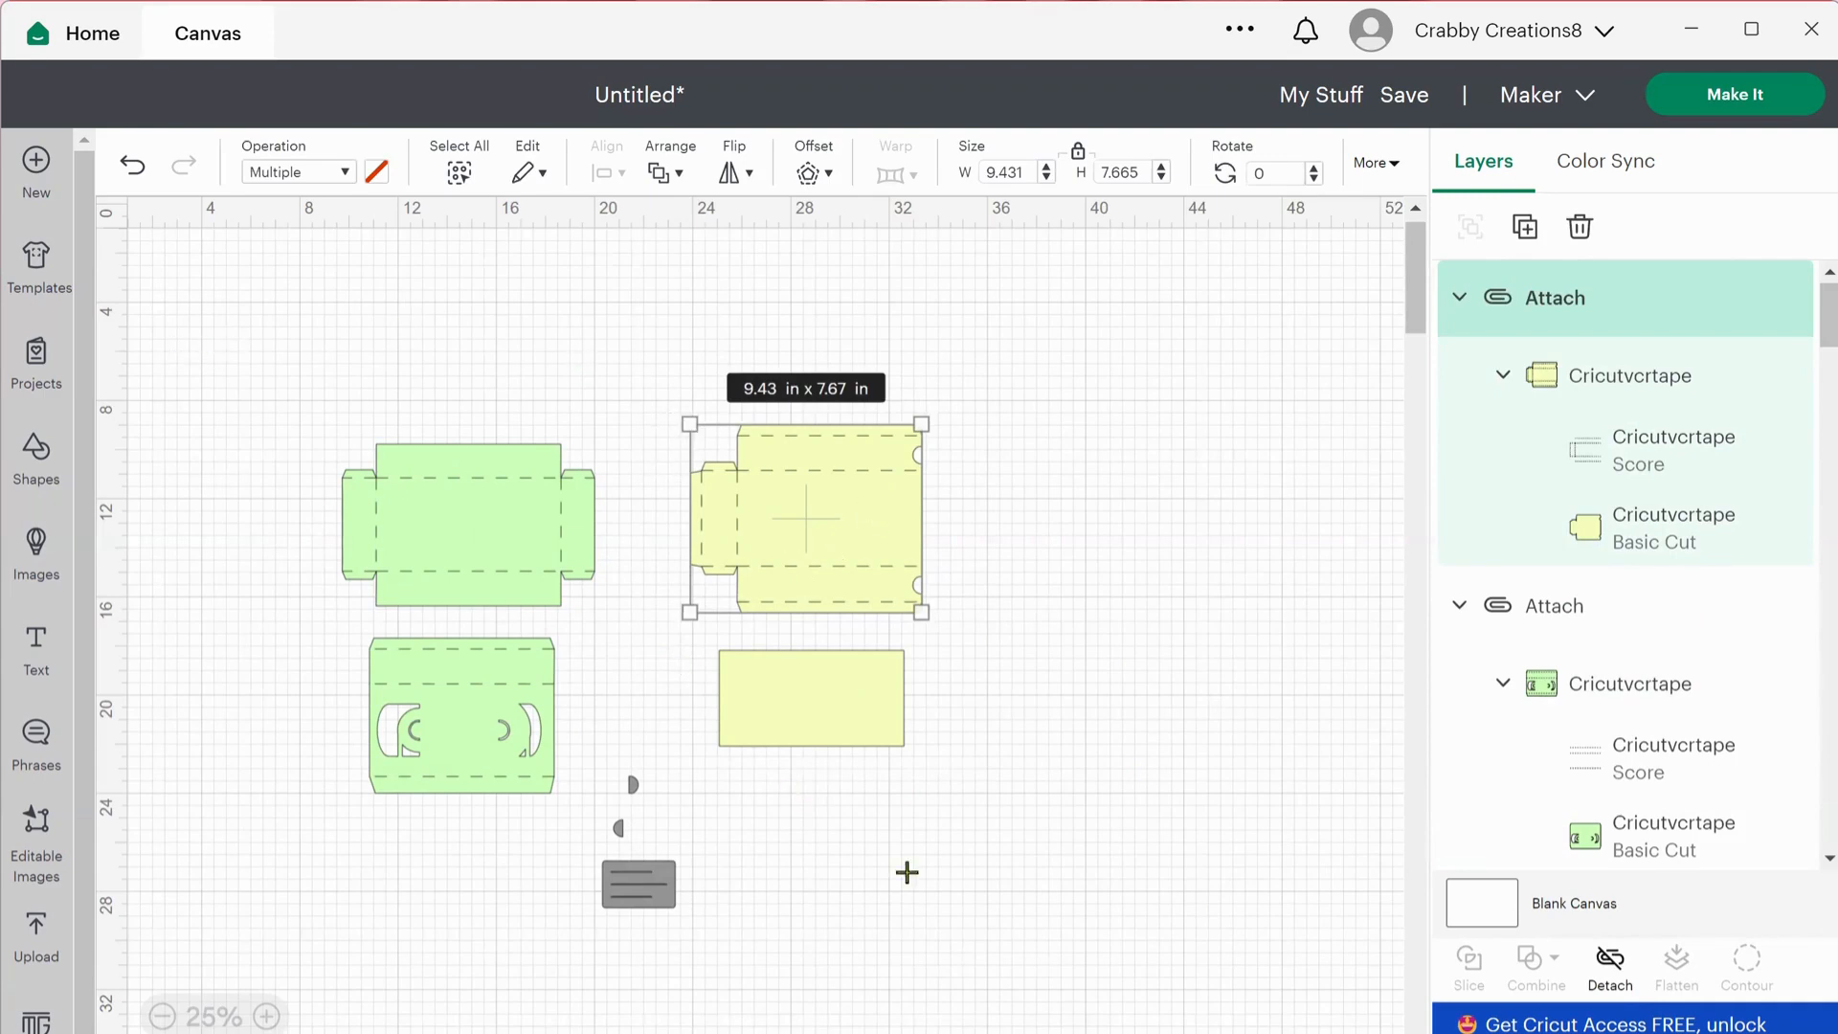
Select all the box pieces together and align them with Center so they stack on one another.
left_click_drag(201, 336, 1048, 968)
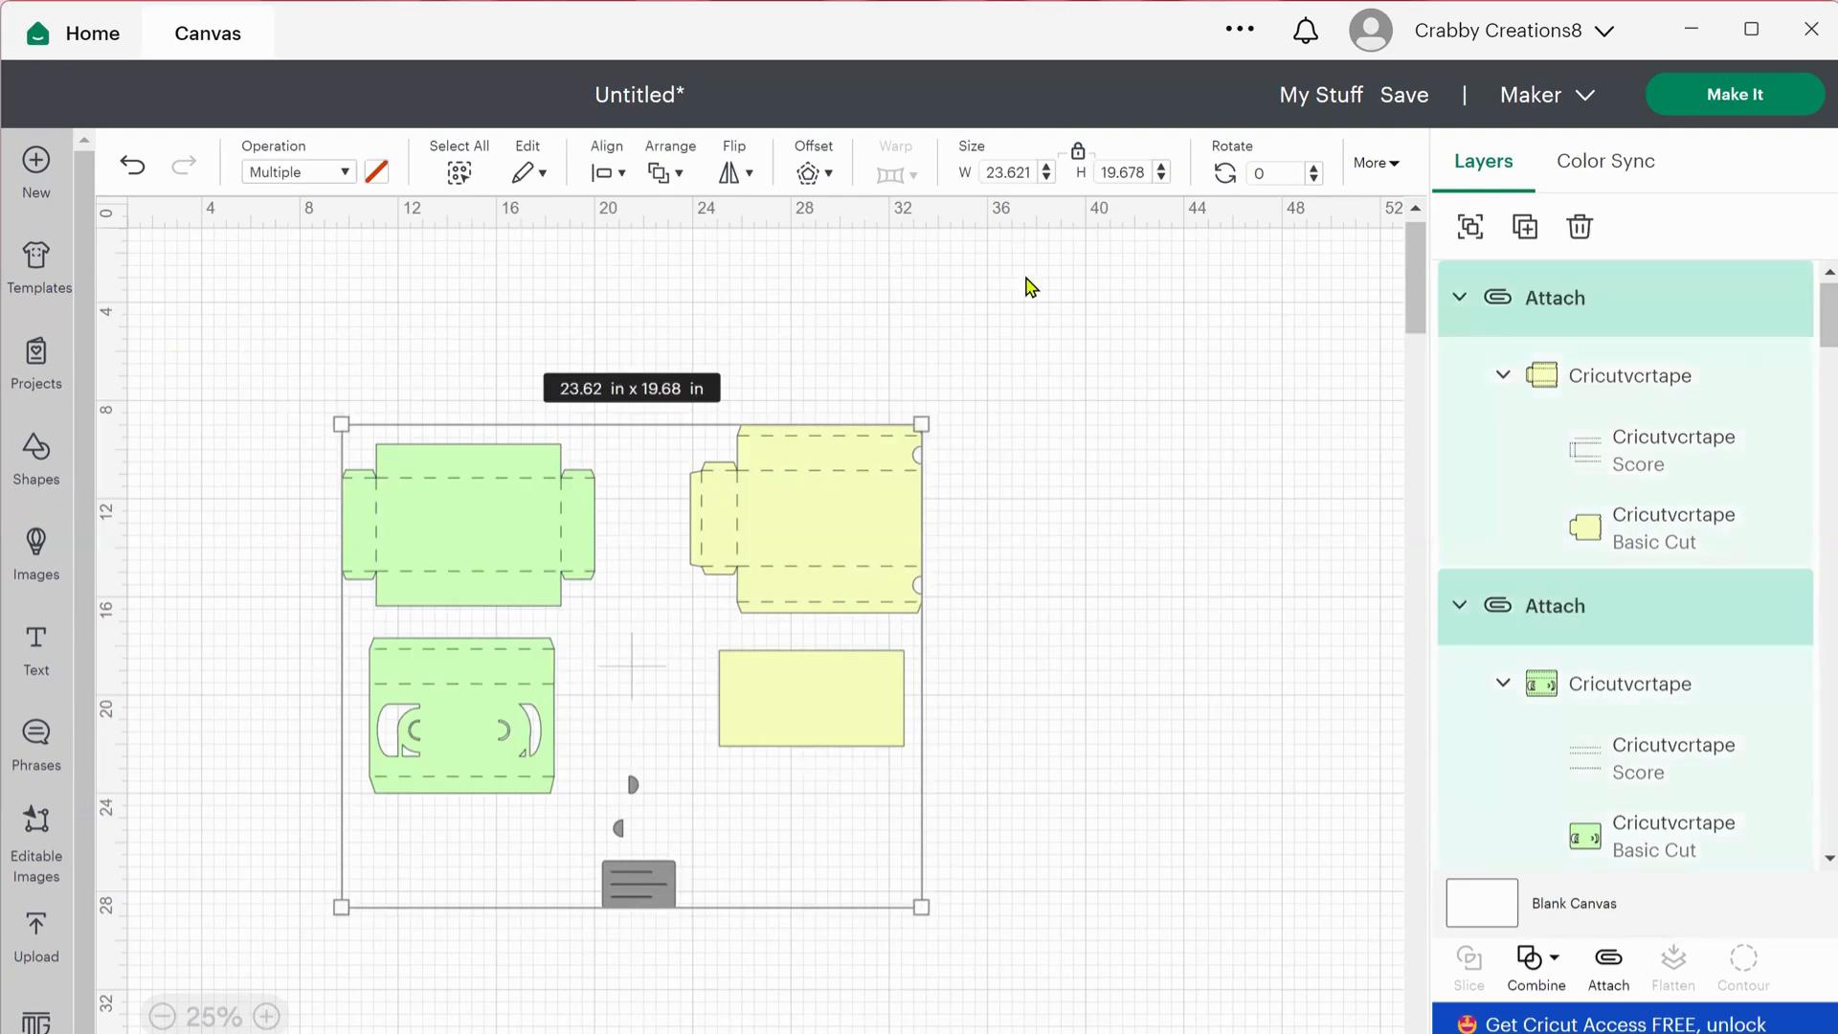
left_click(605, 172)
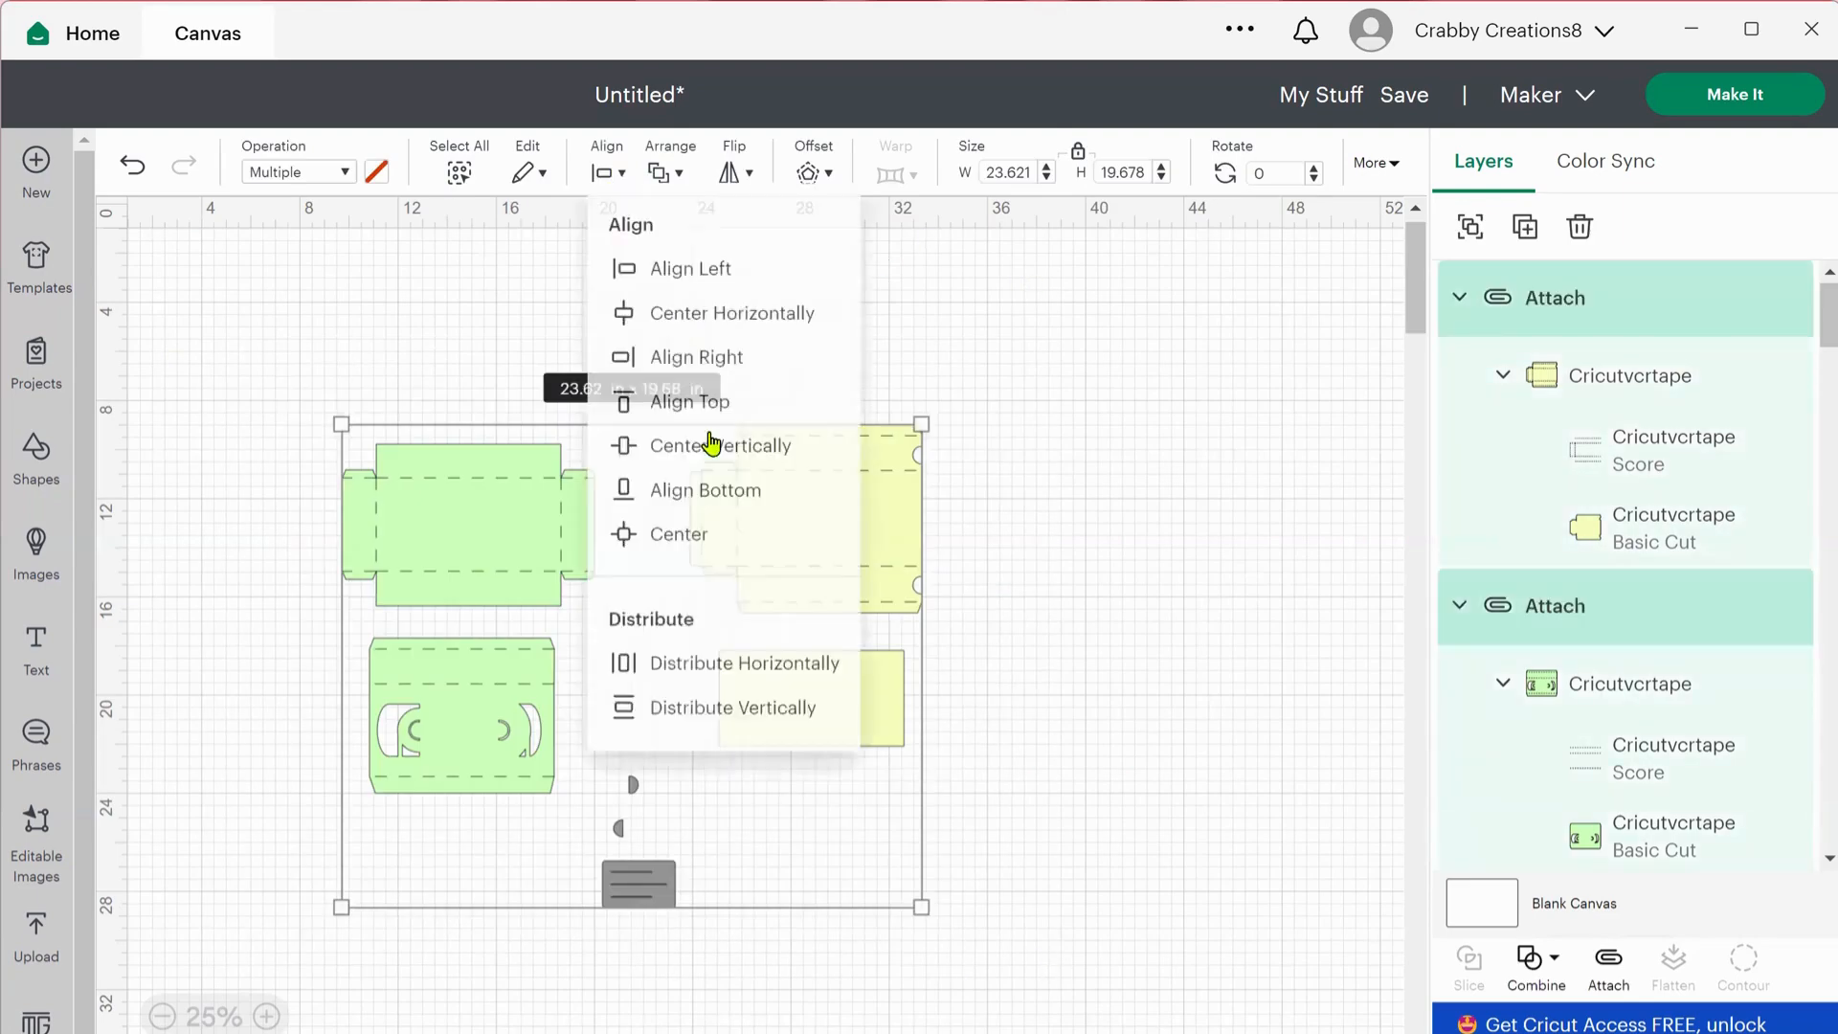
left_click(743, 555)
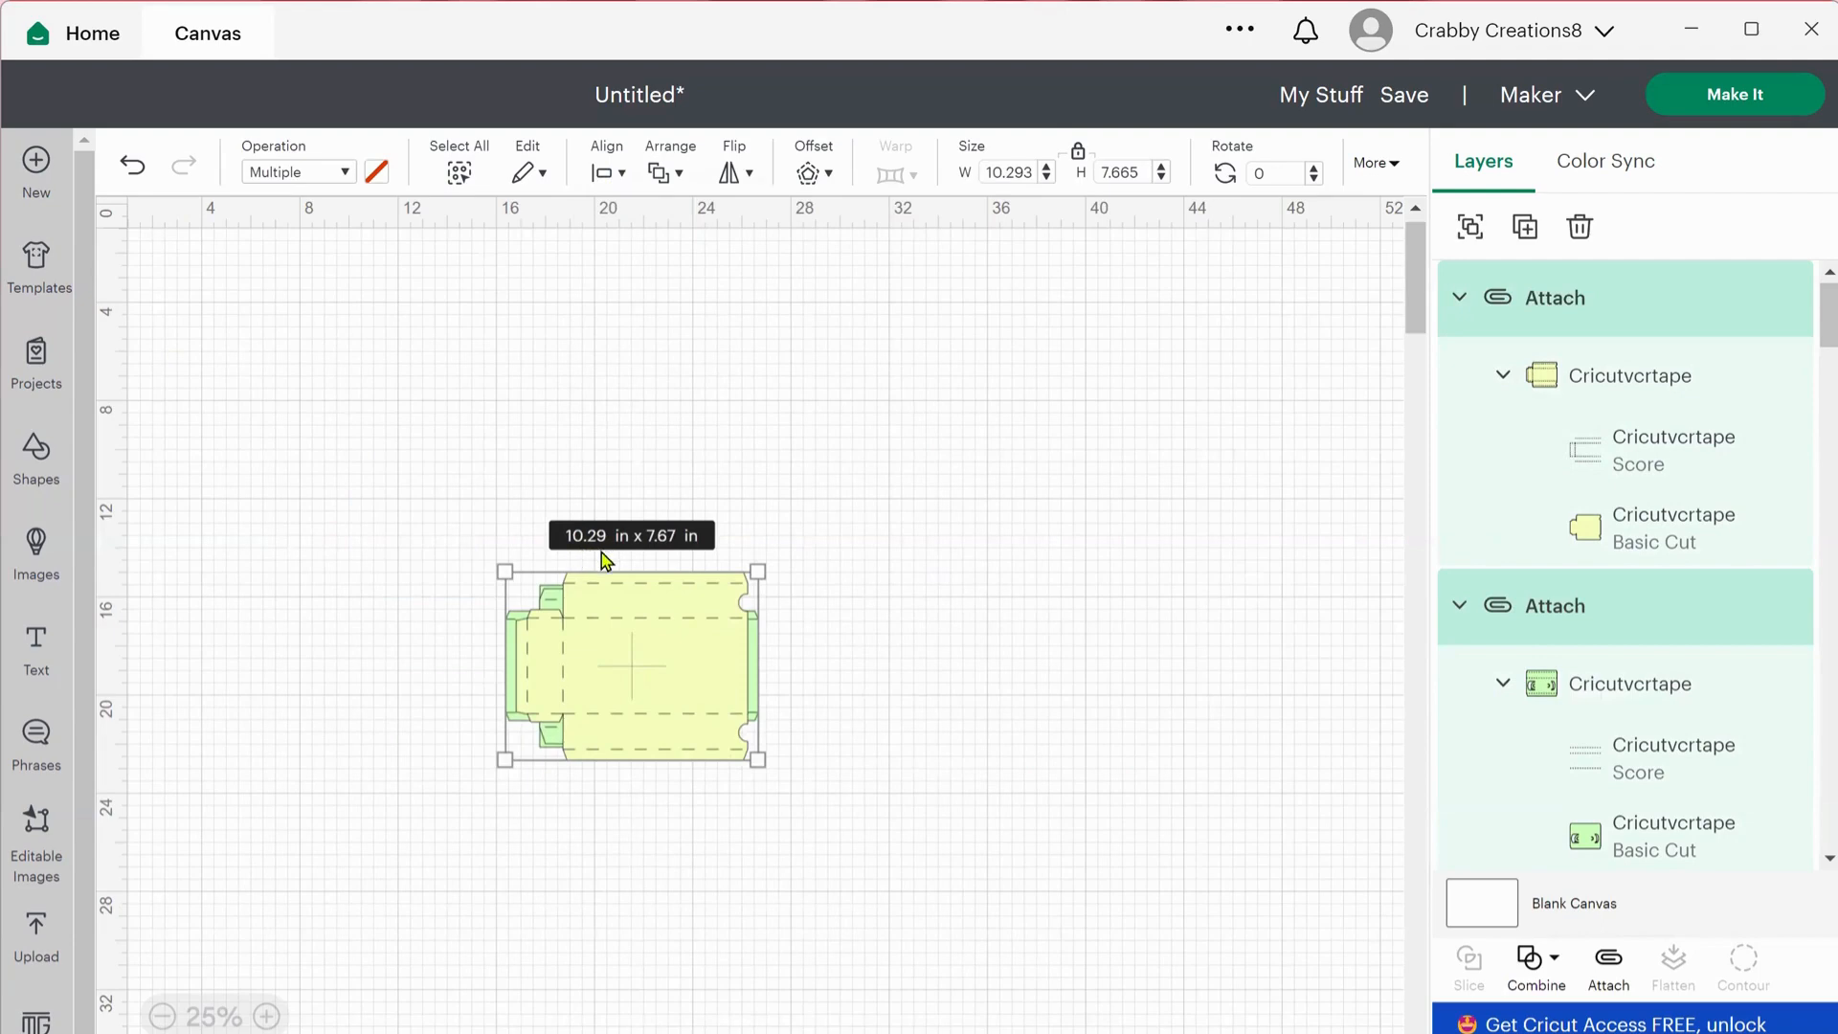
Set the width of the stacked selection to 9 in with proportions locked, and deselect it.
double_click(1000, 174)
type("9")
key("Return")
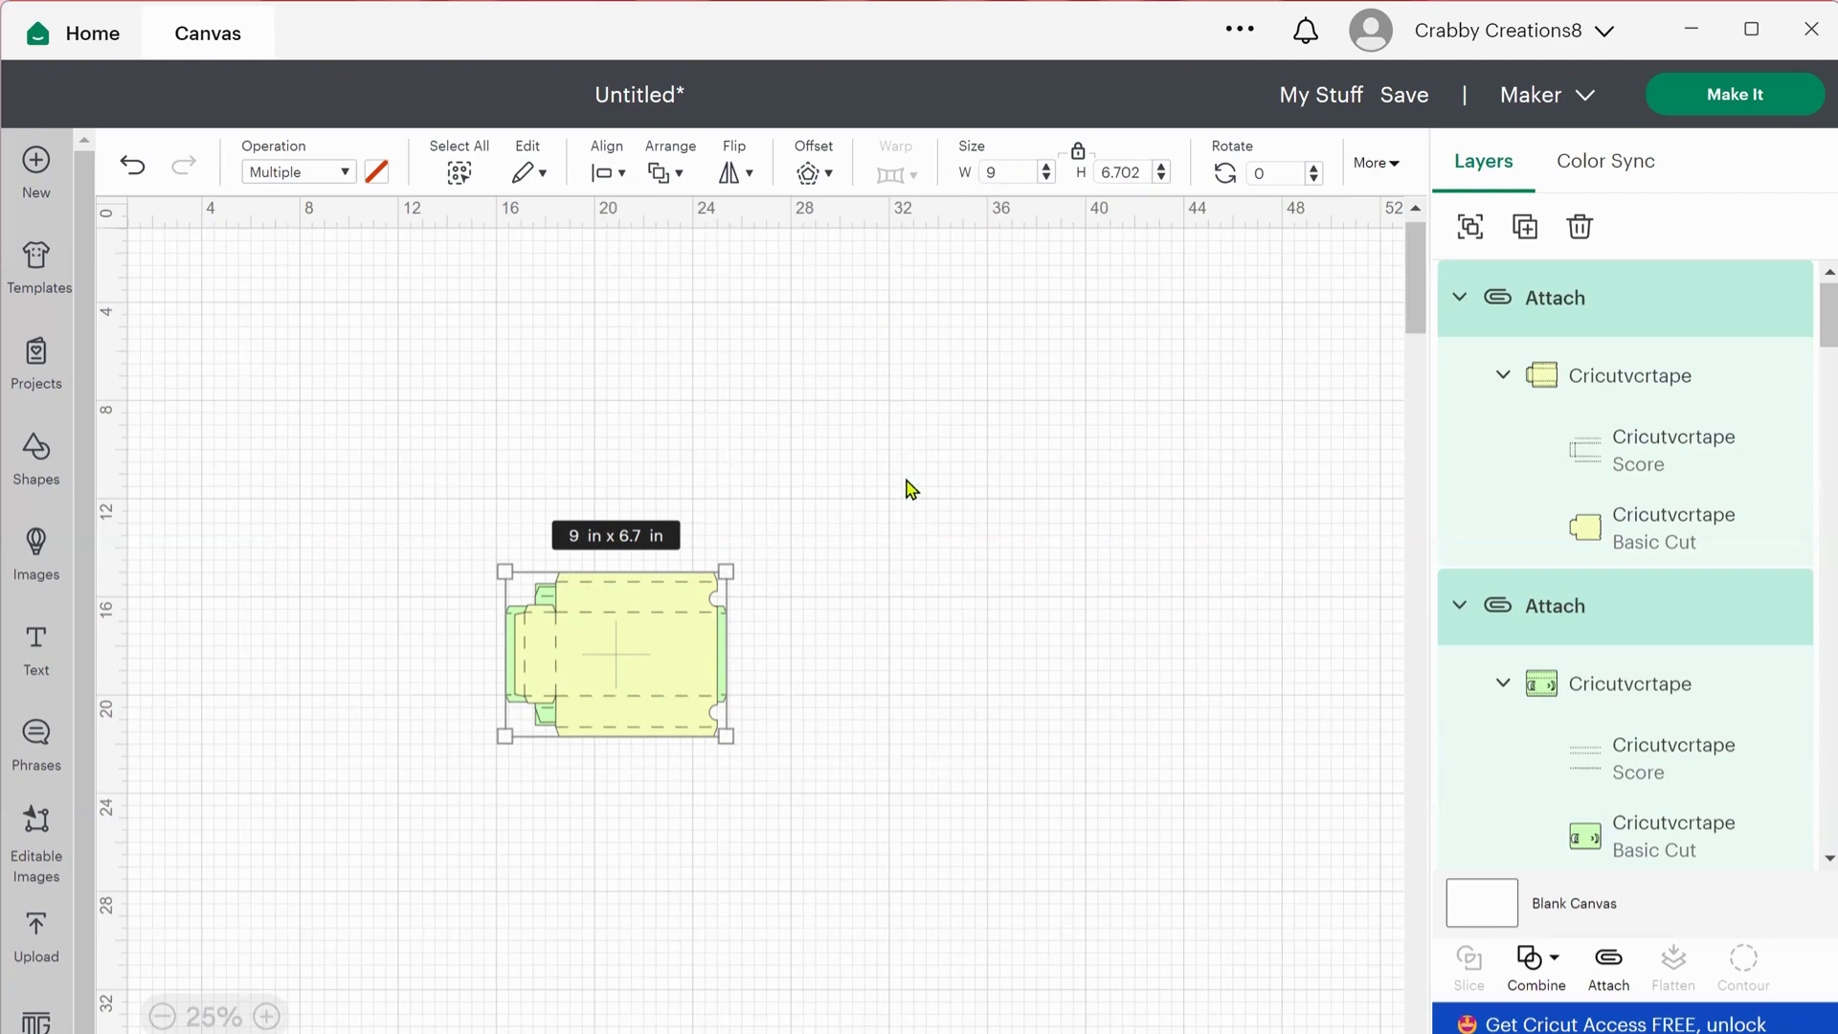
left_click(740, 649)
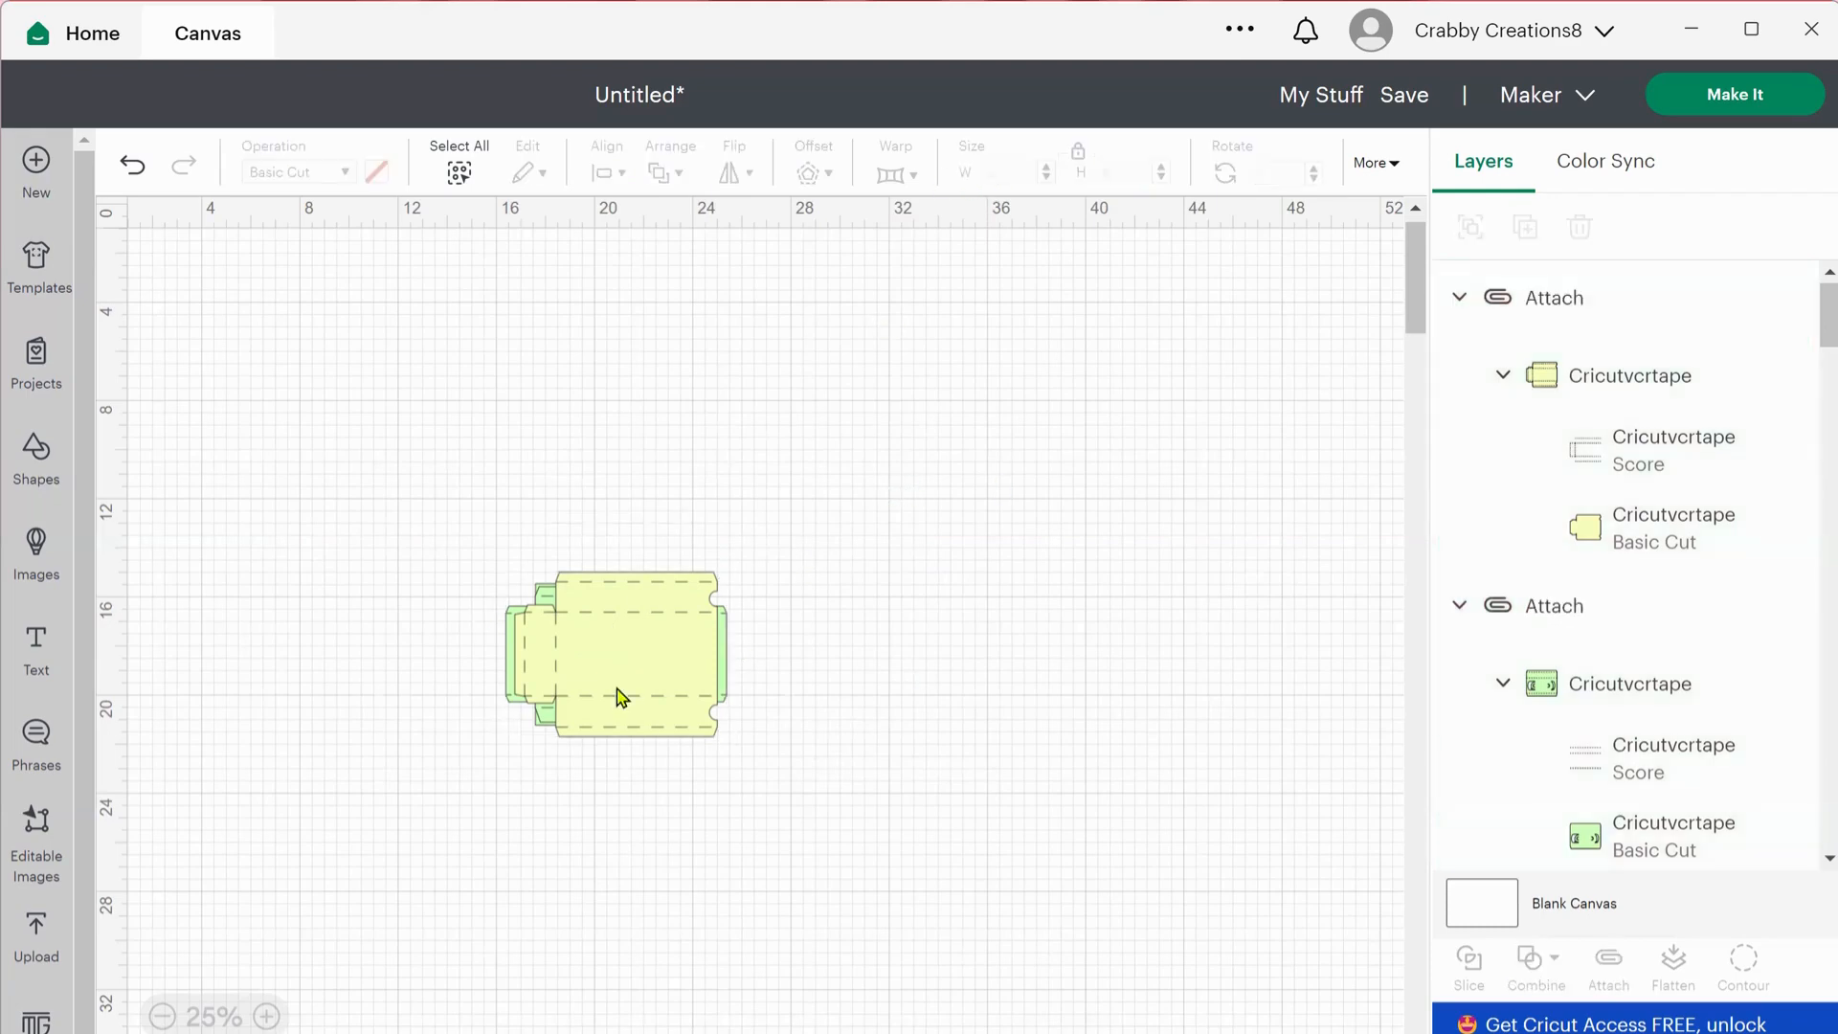
Spread the stacked yellow cover base, green tape lid, green tape base and yellow rectangle apart on the canvas.
left_click_drag(617, 680, 936, 431)
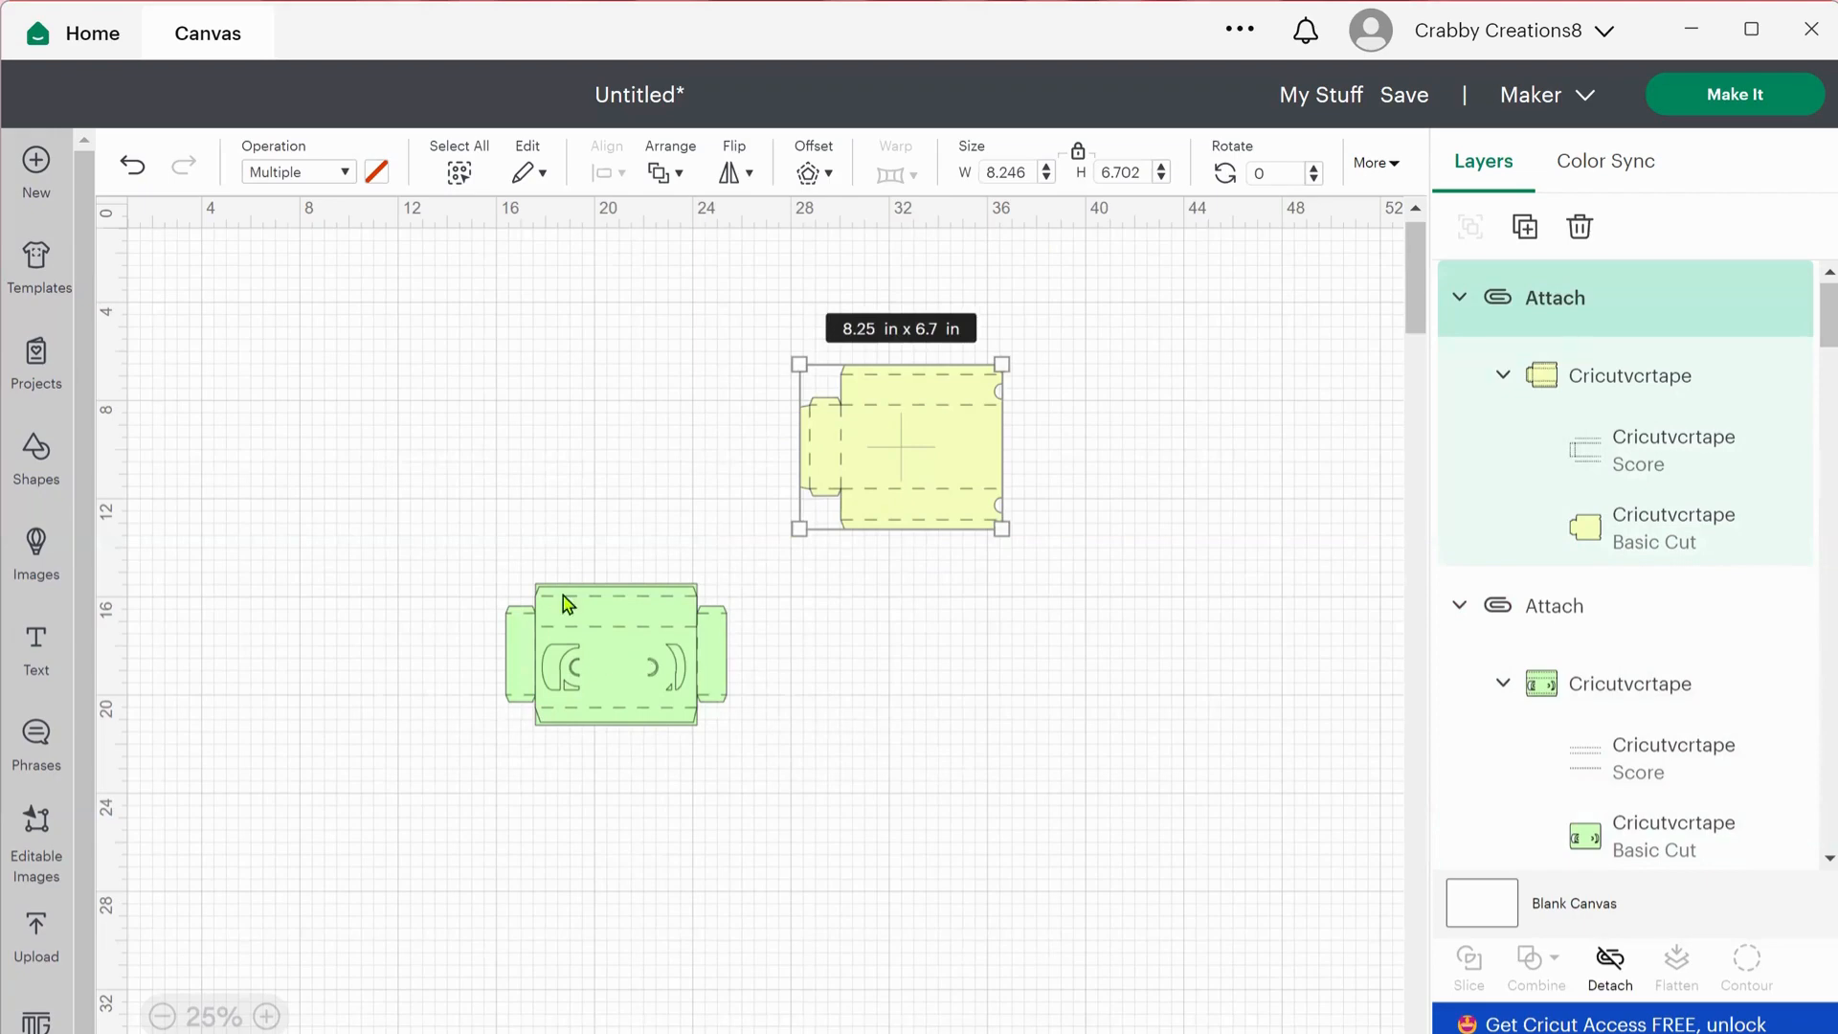
left_click_drag(563, 595, 387, 364)
left_click_drag(593, 667, 338, 654)
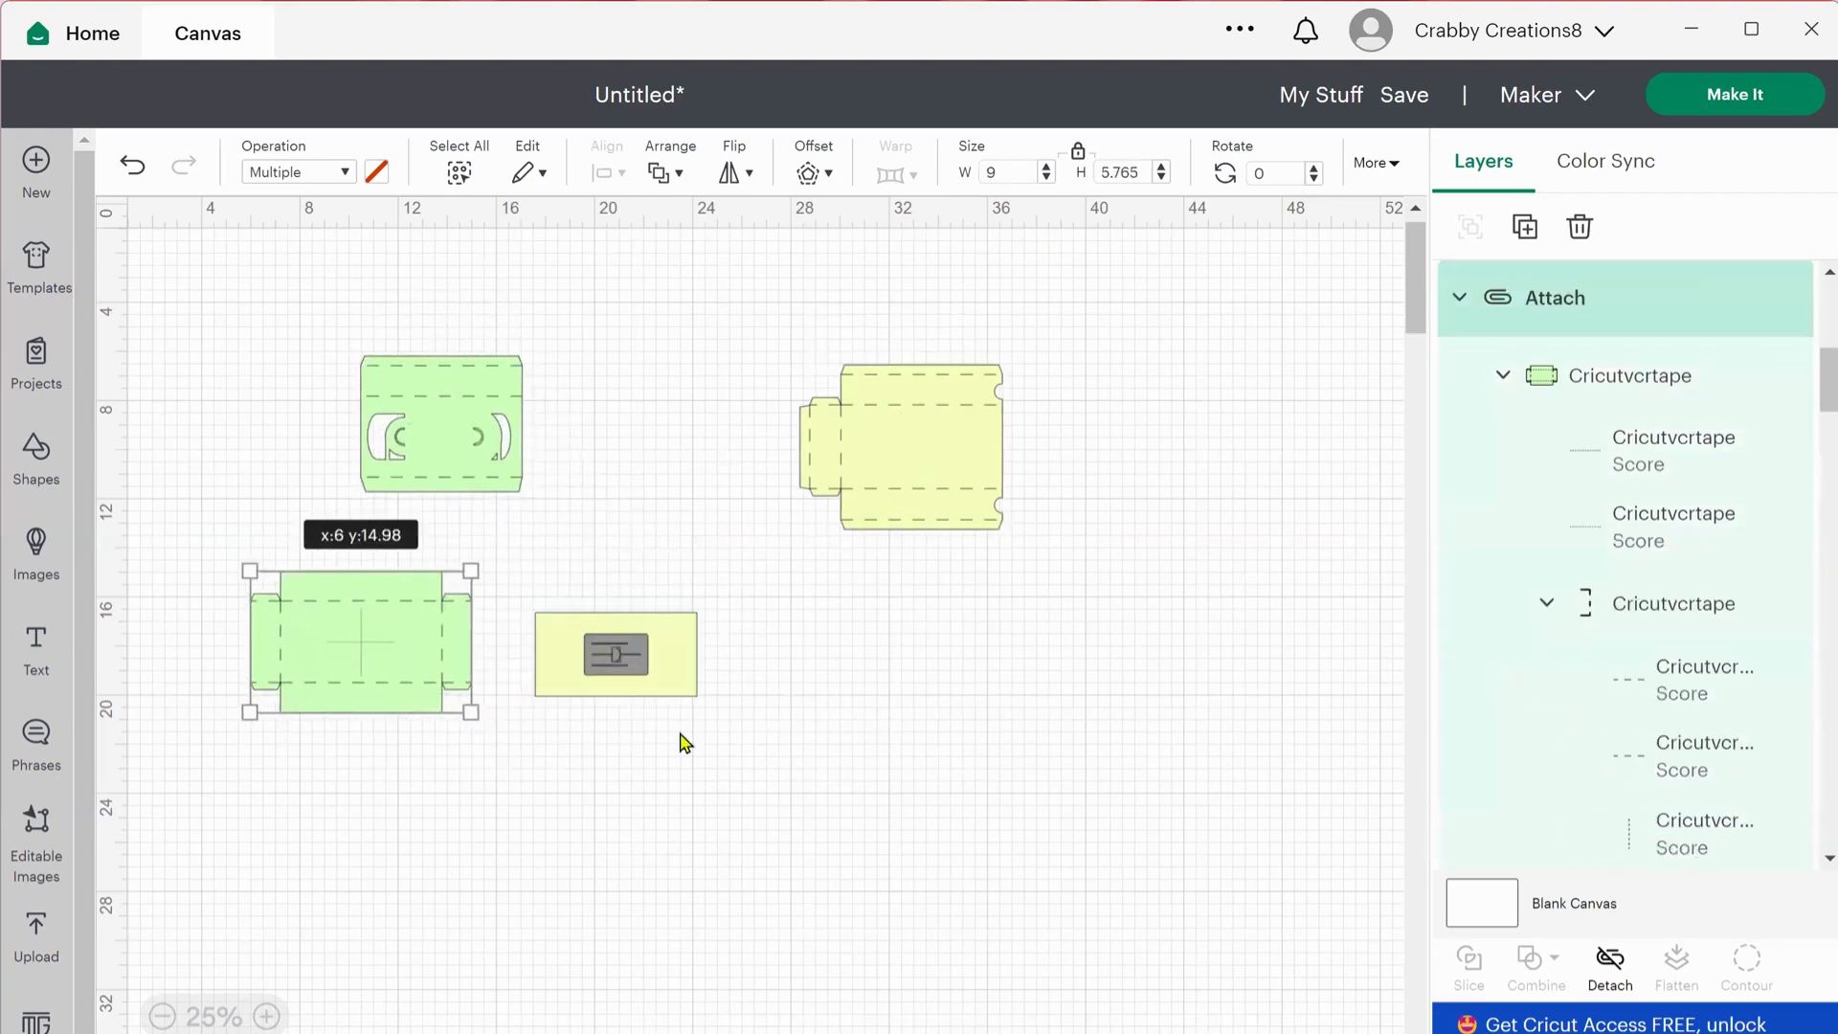
left_click_drag(669, 689, 952, 775)
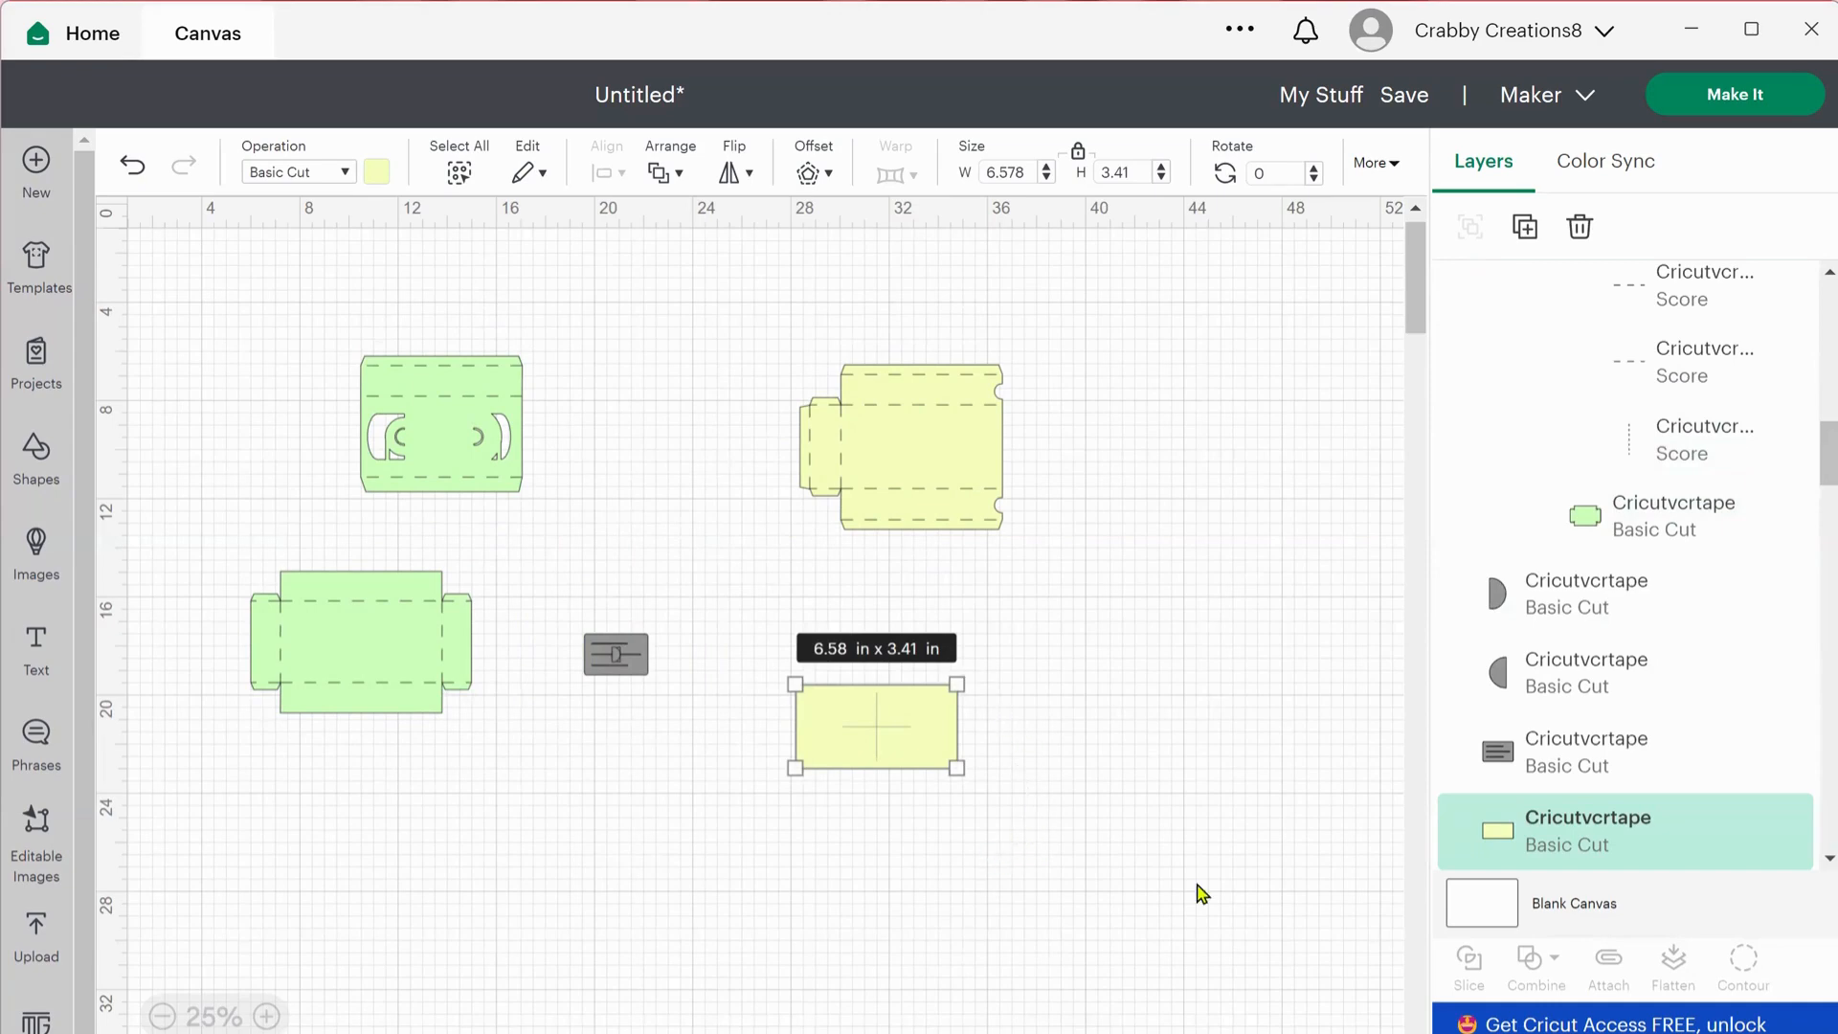
Find the Goofy Movie cover image layer and move the image up beside the yellow rectangle.
scroll(1487, 679, "down", 10)
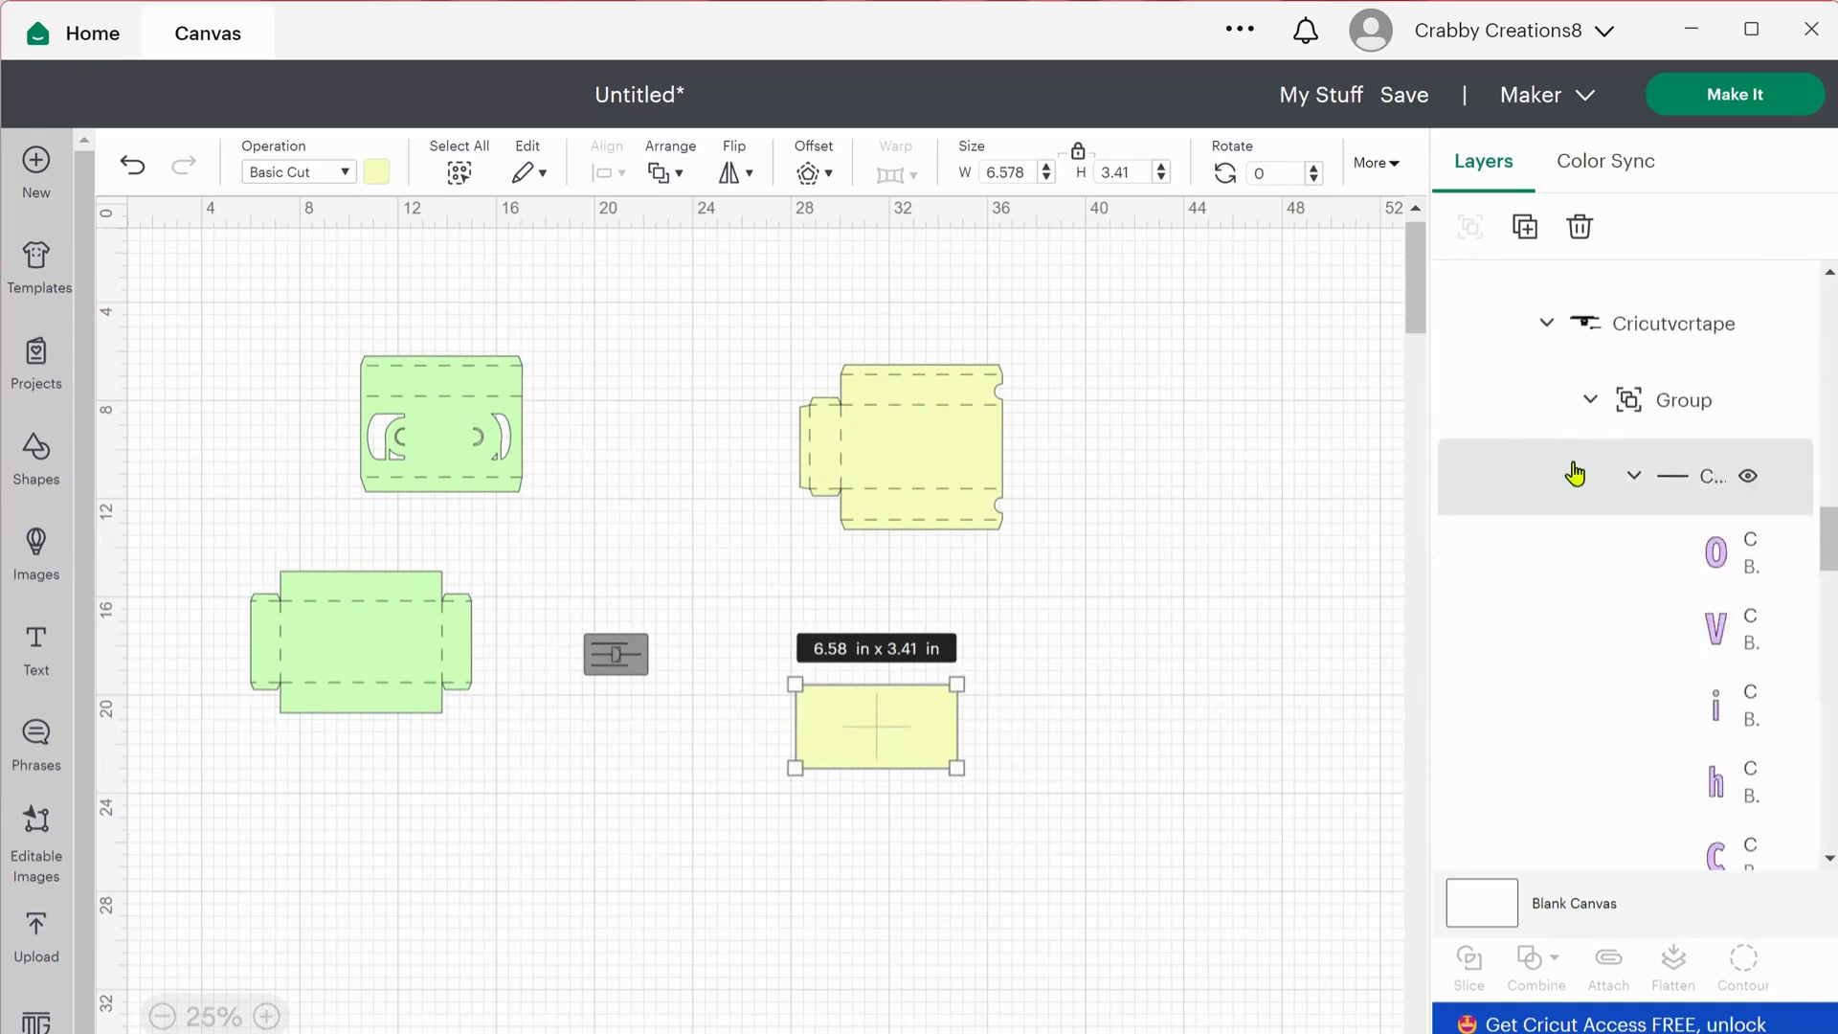
scroll(1571, 471, "up", 3)
scroll(1582, 499, "up", 2)
left_click(1580, 490)
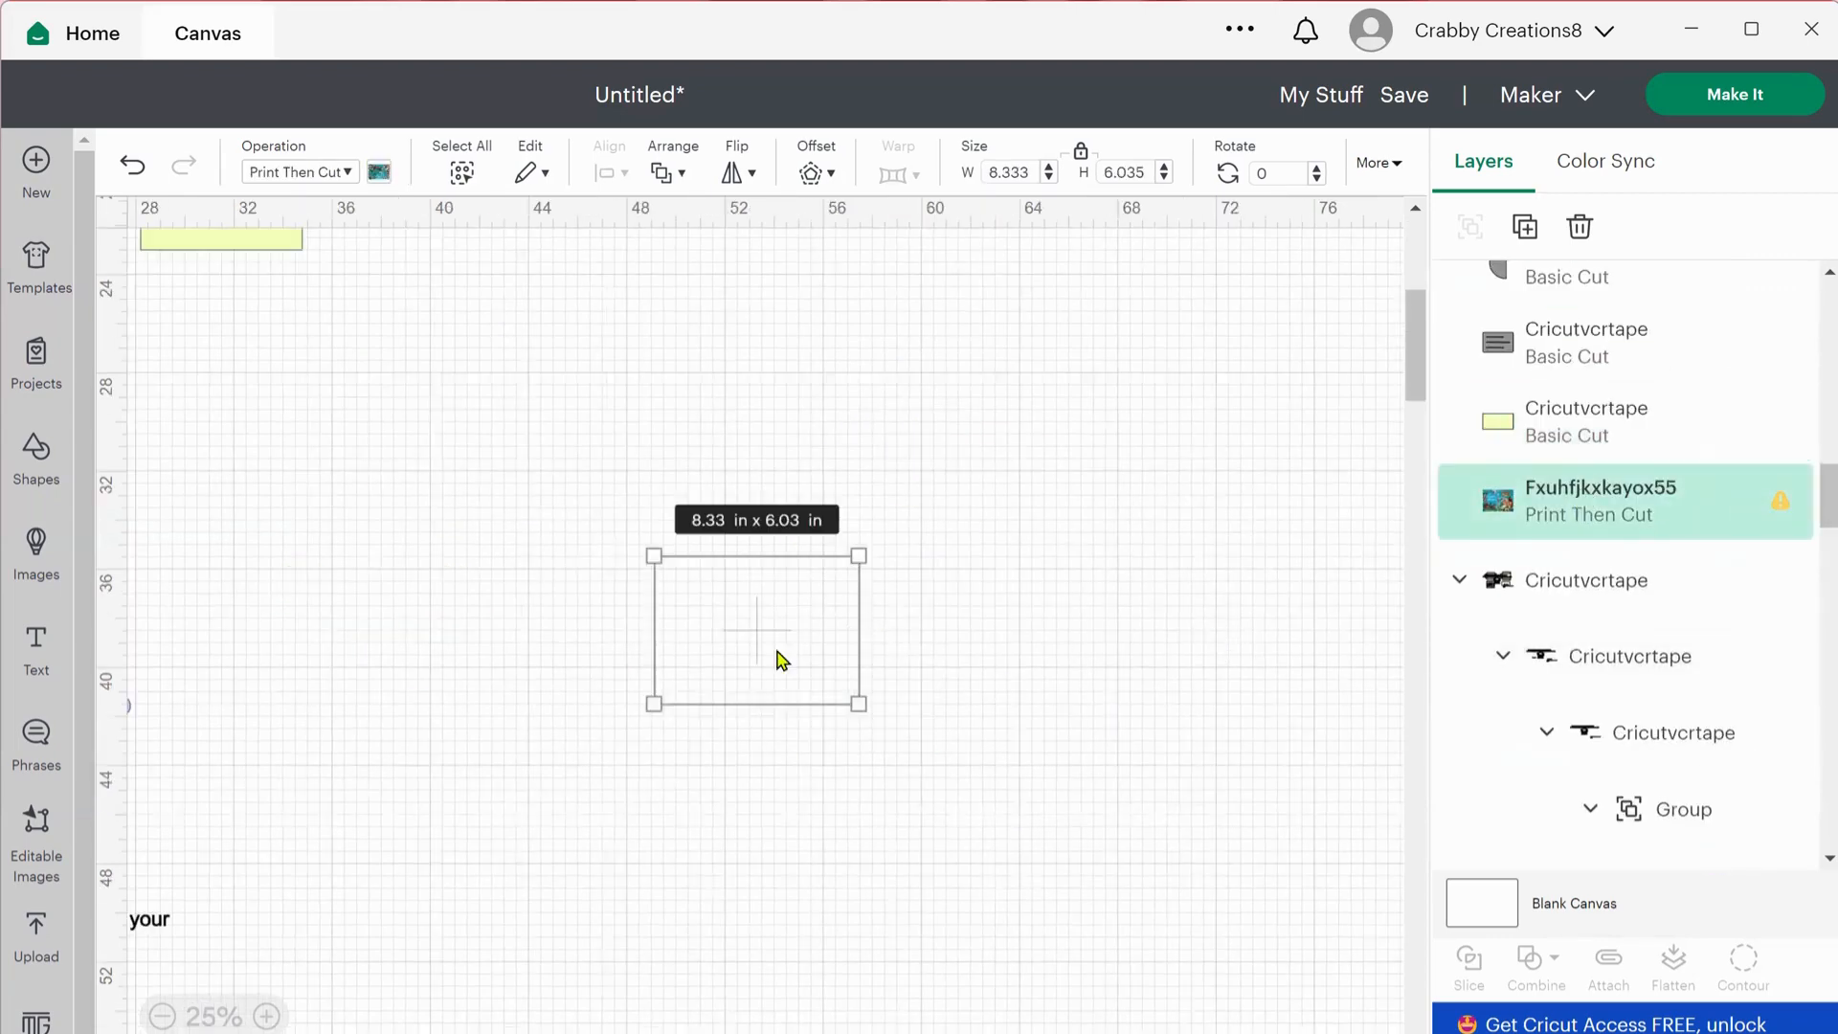
left_click_drag(783, 658, 362, 366)
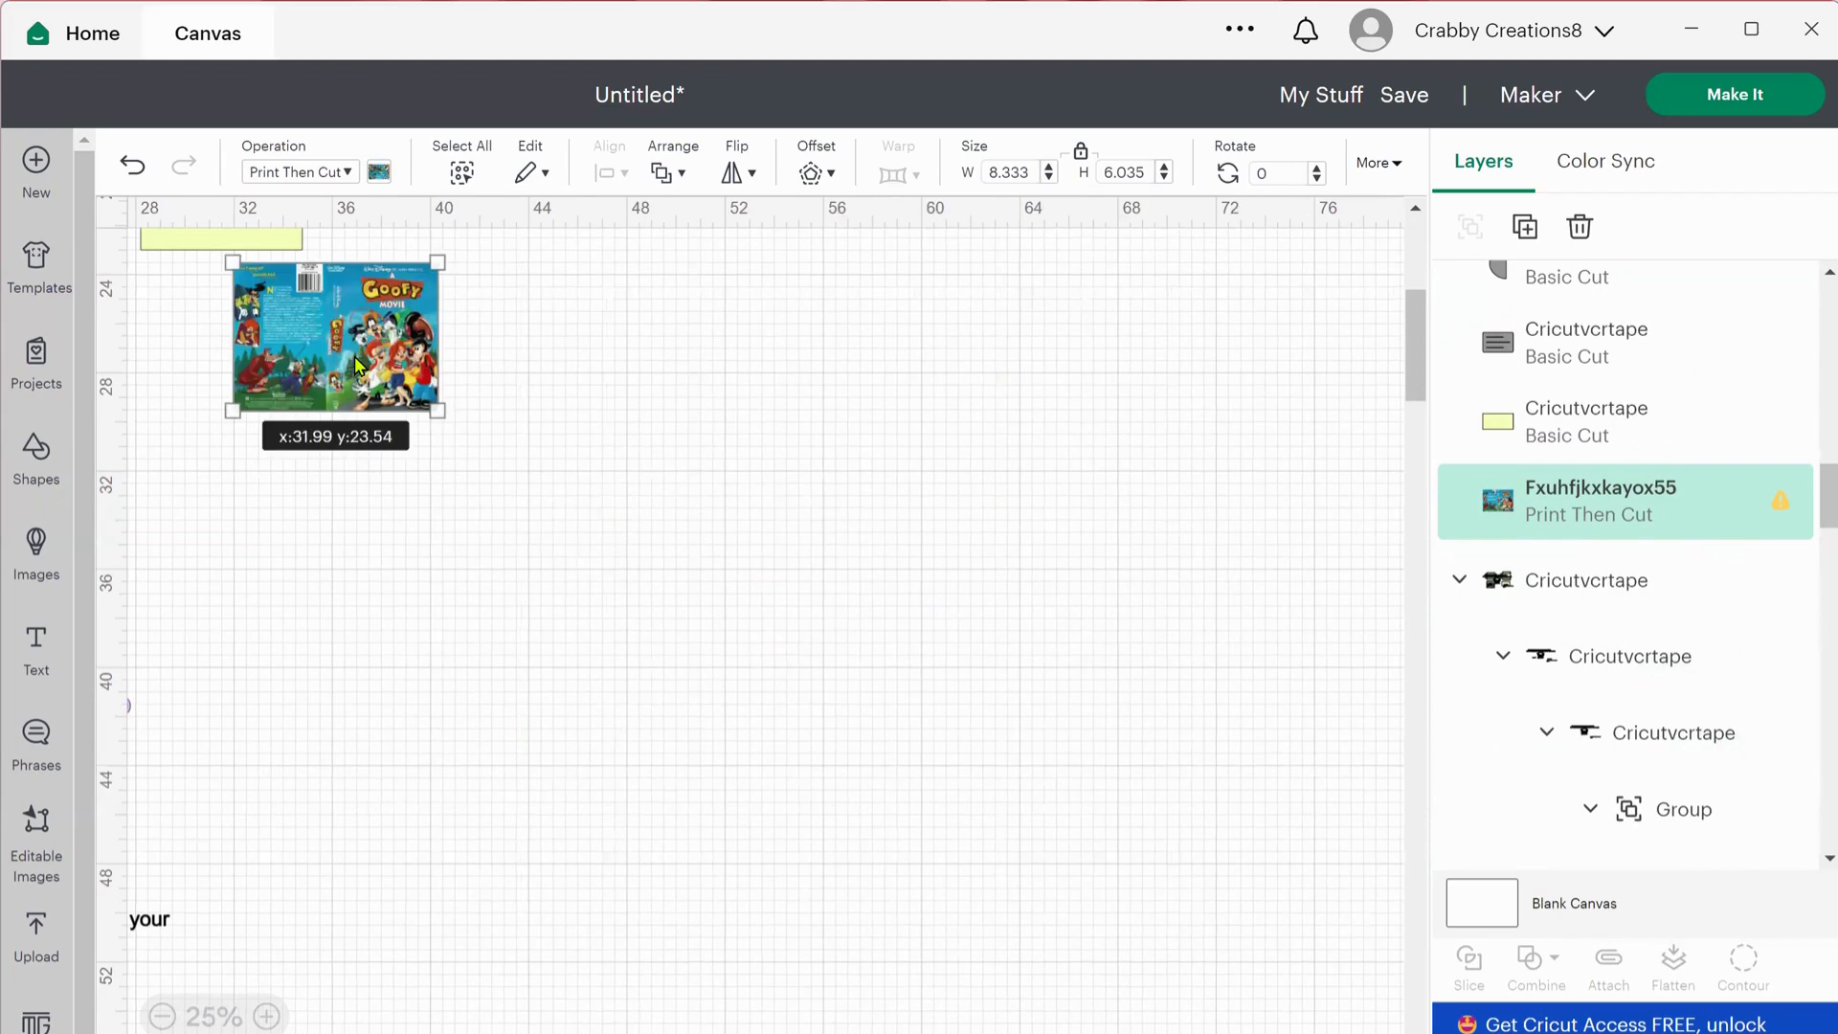
scroll(459, 840, "up", 4)
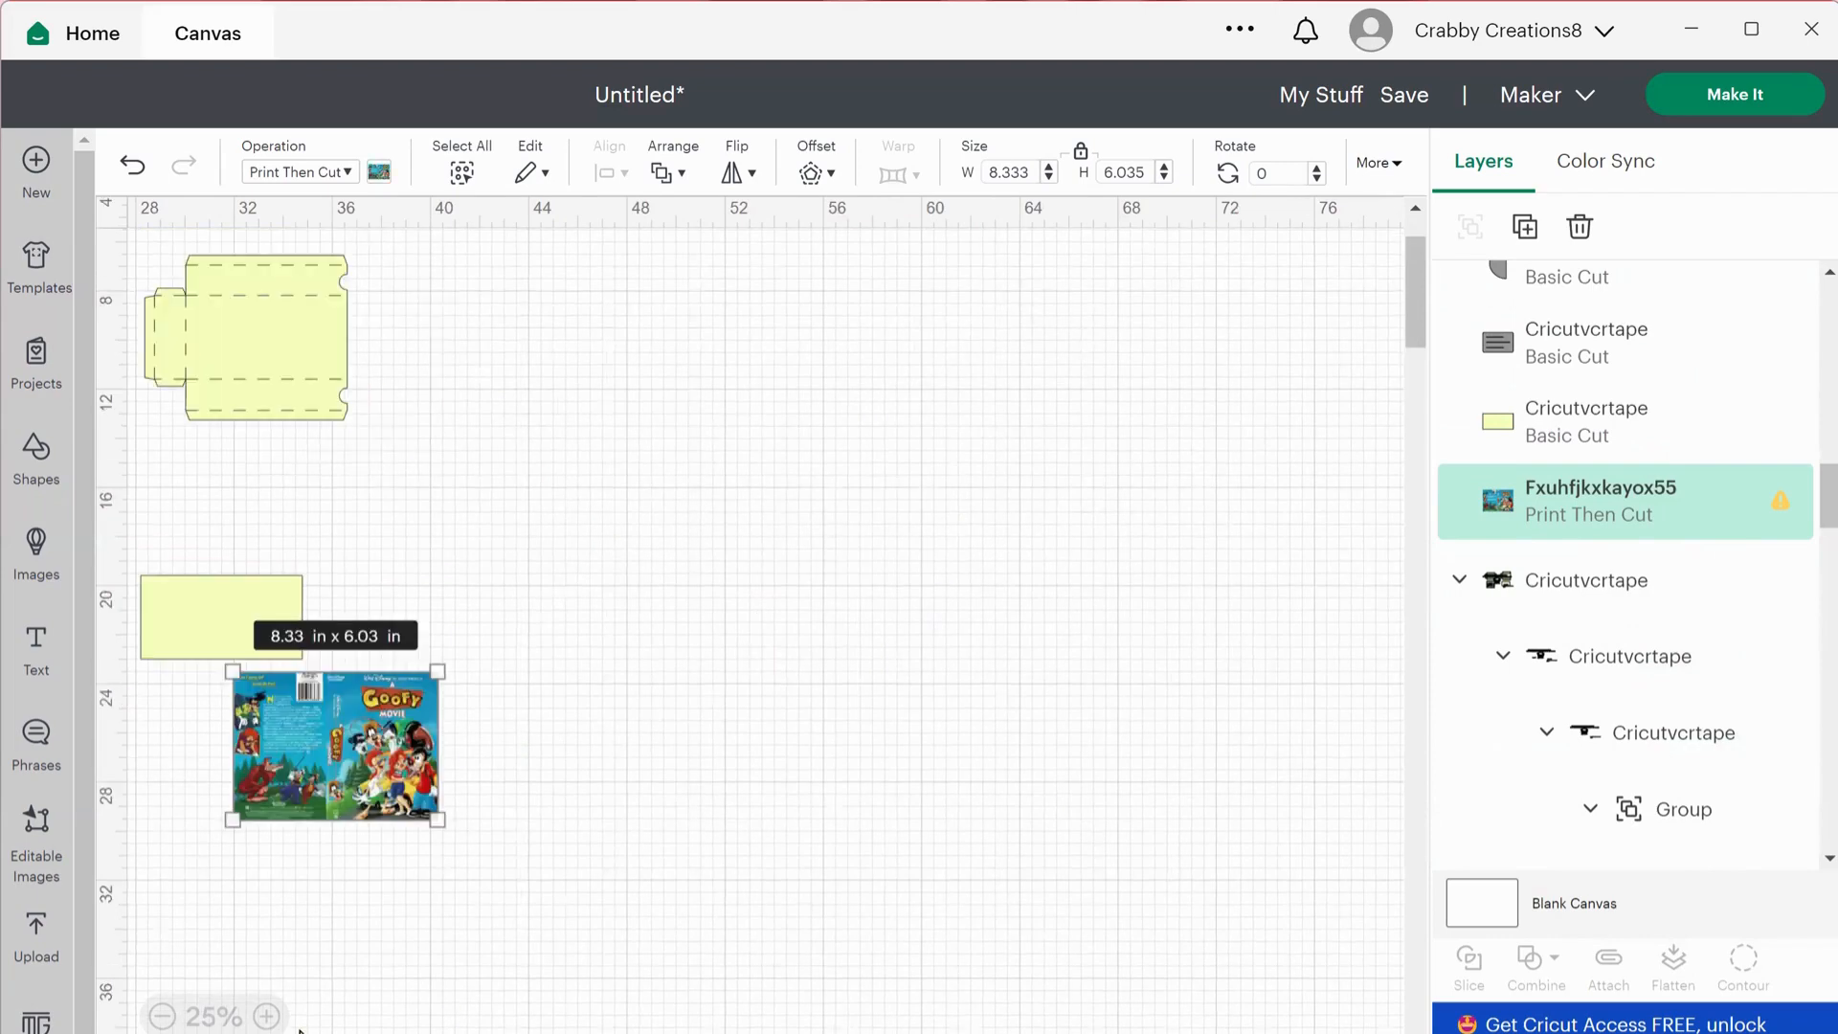
scroll(746, 836, "left", 7)
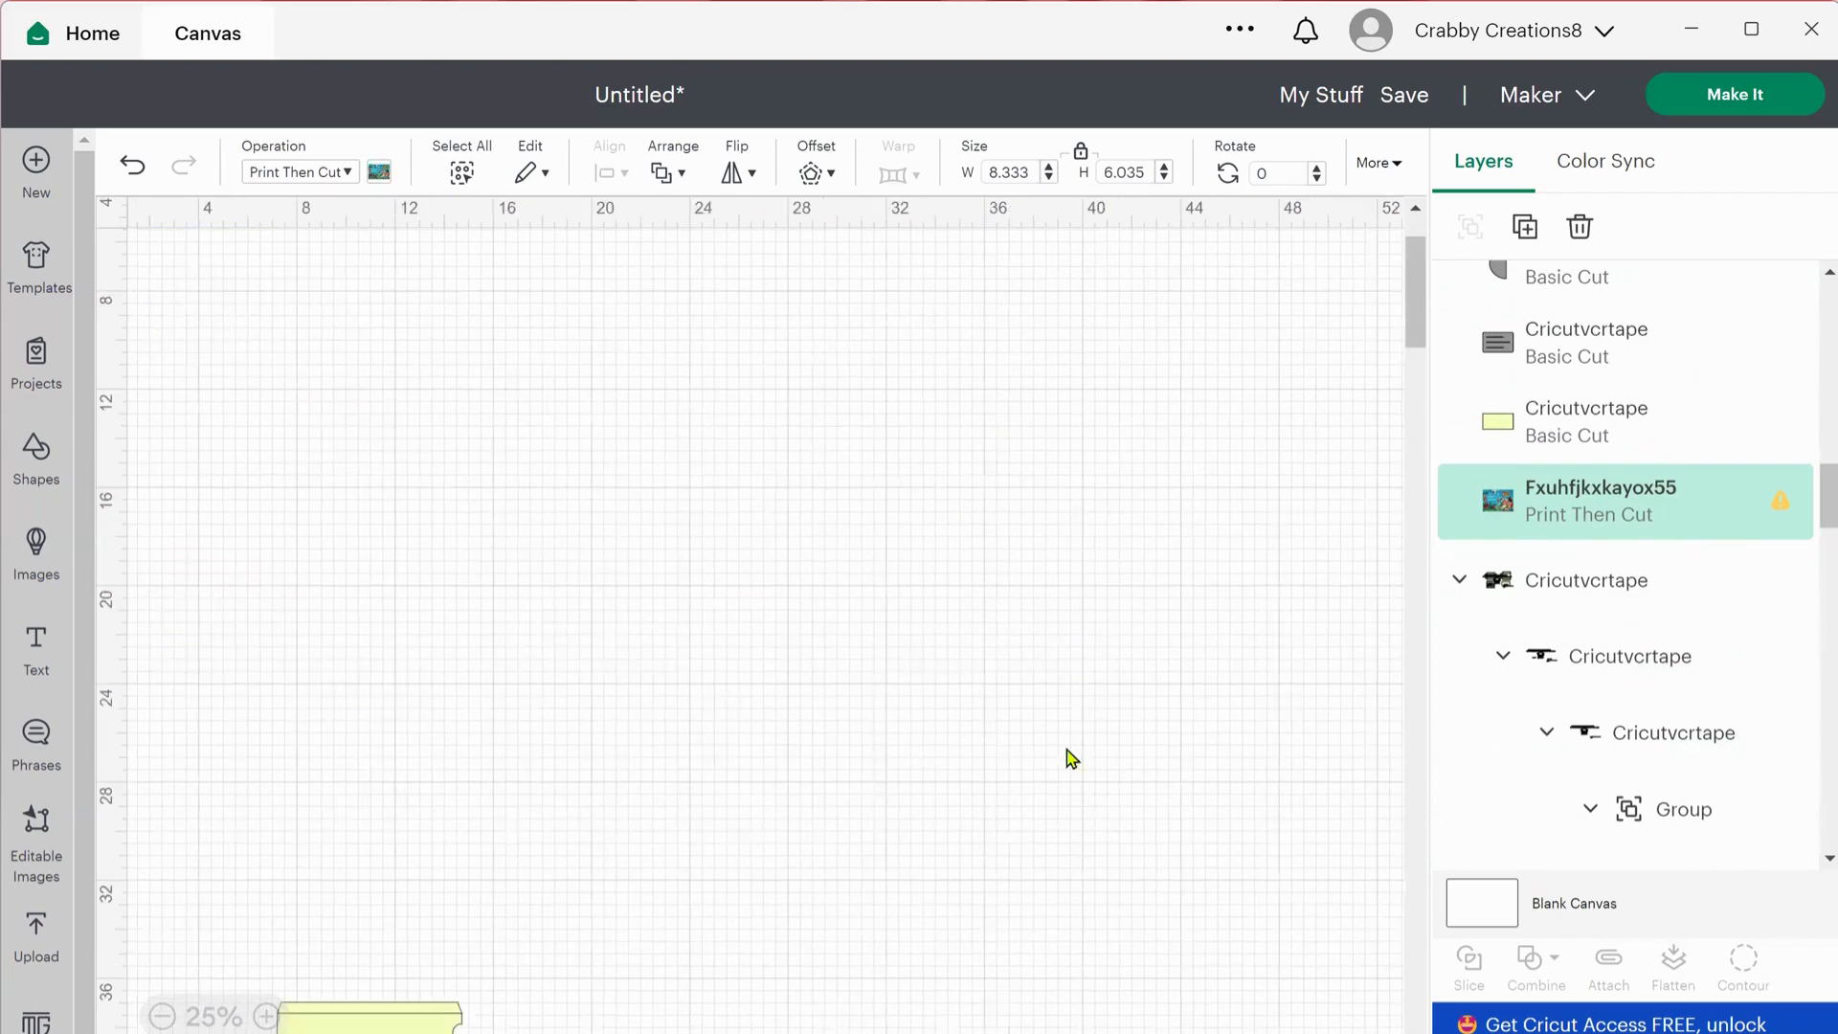
left_click_drag(1003, 771, 1096, 556)
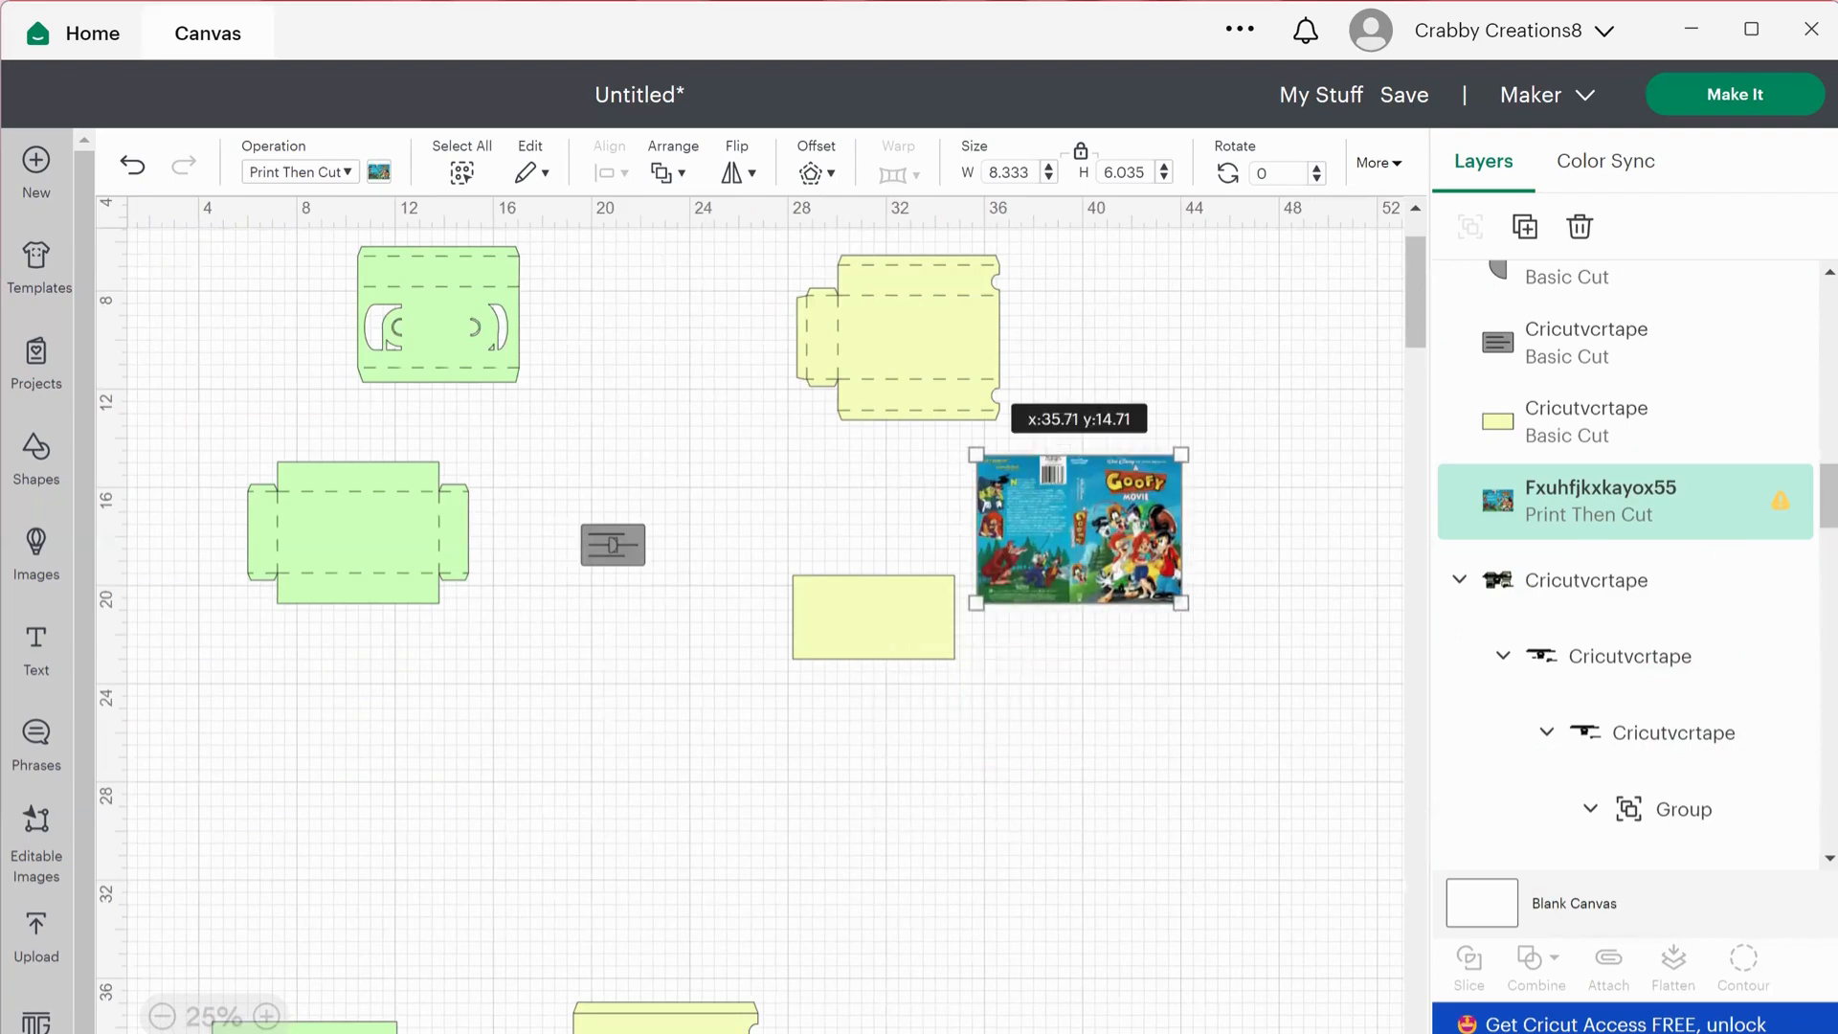
scroll(692, 908, "up", 1)
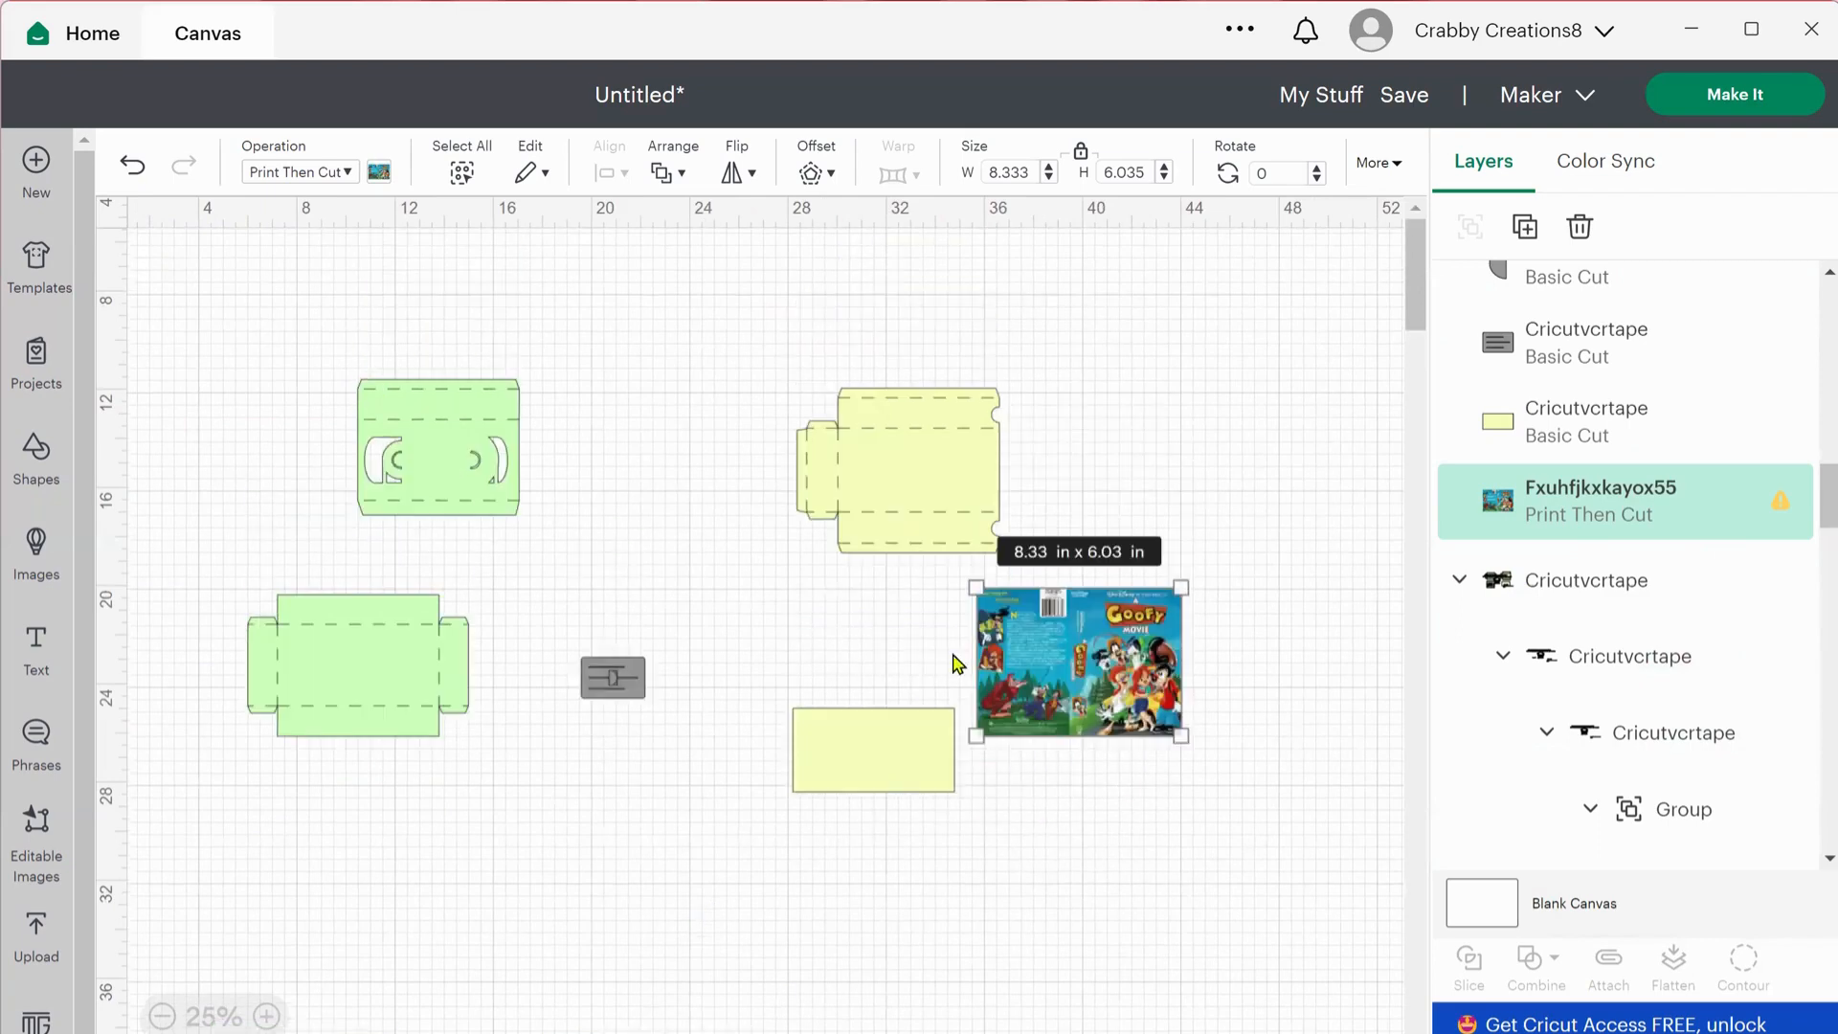
Delete the leftover Cricutvcrtape group listed below the cover image layer, and leave nothing selected.
left_click(1474, 603)
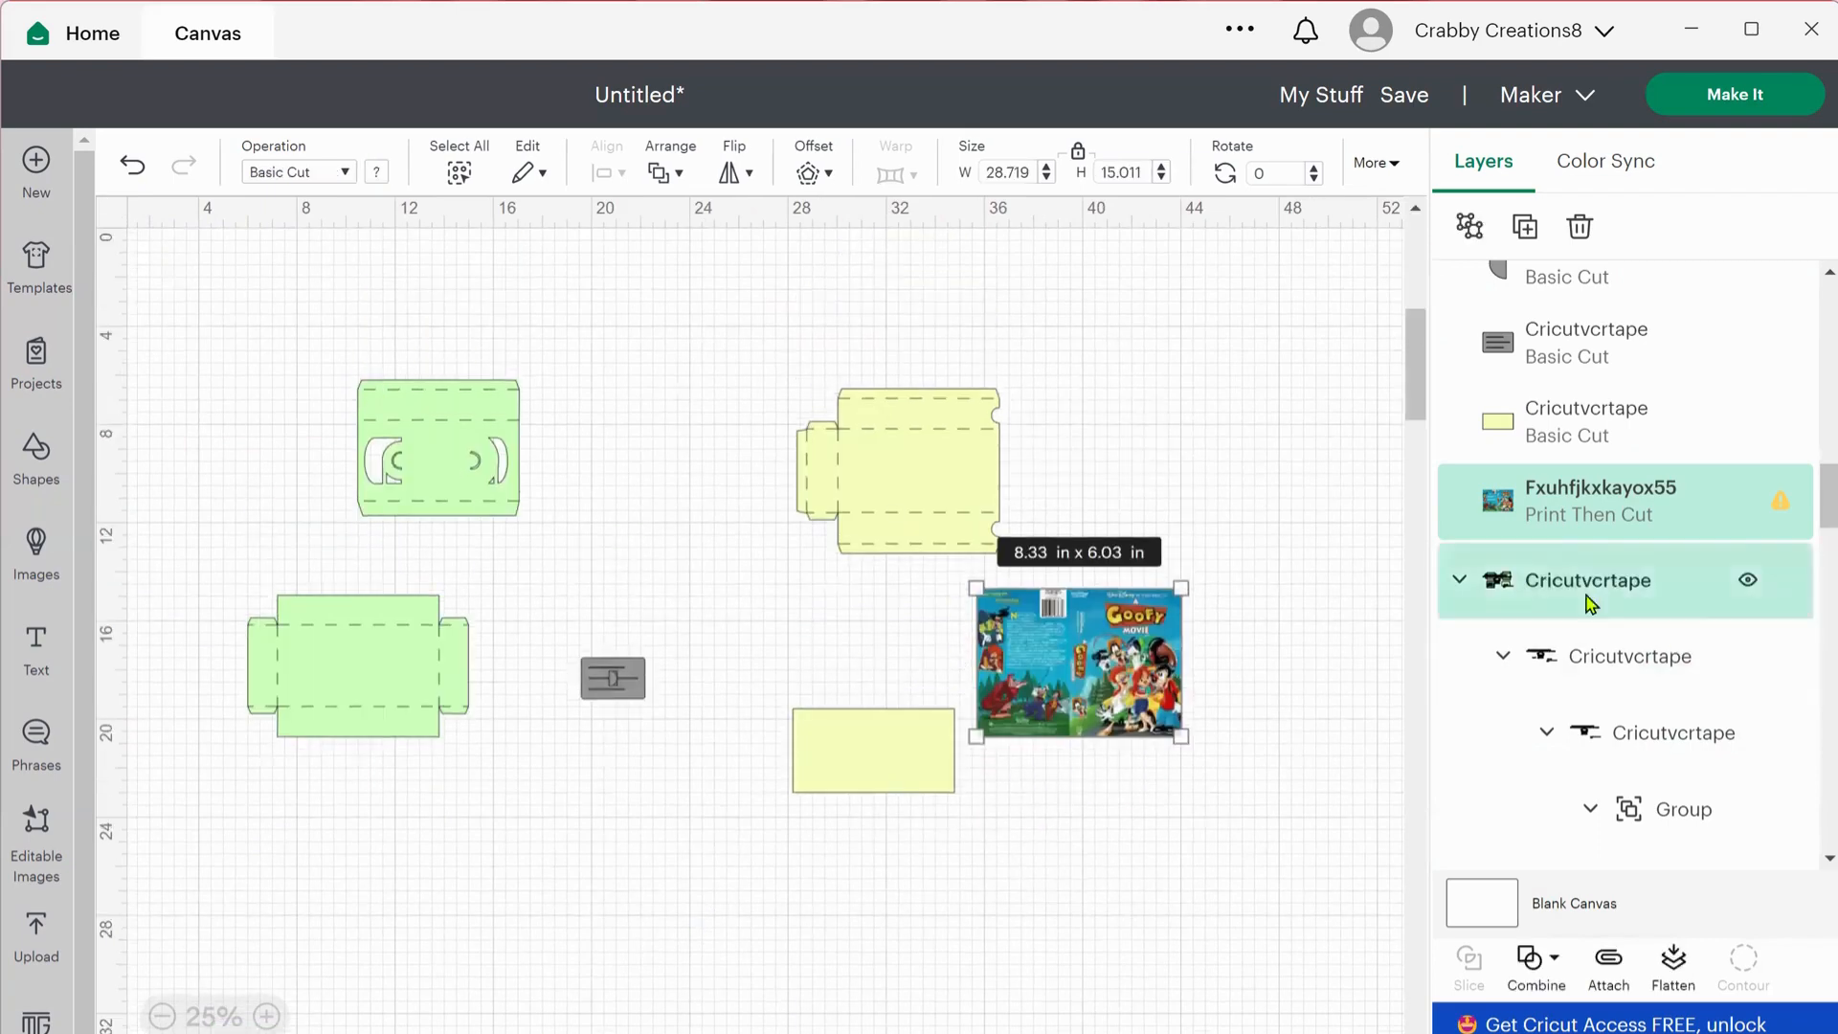
scroll(1531, 430, "down", 3)
scroll(1359, 670, "down", 5)
left_click(1344, 766)
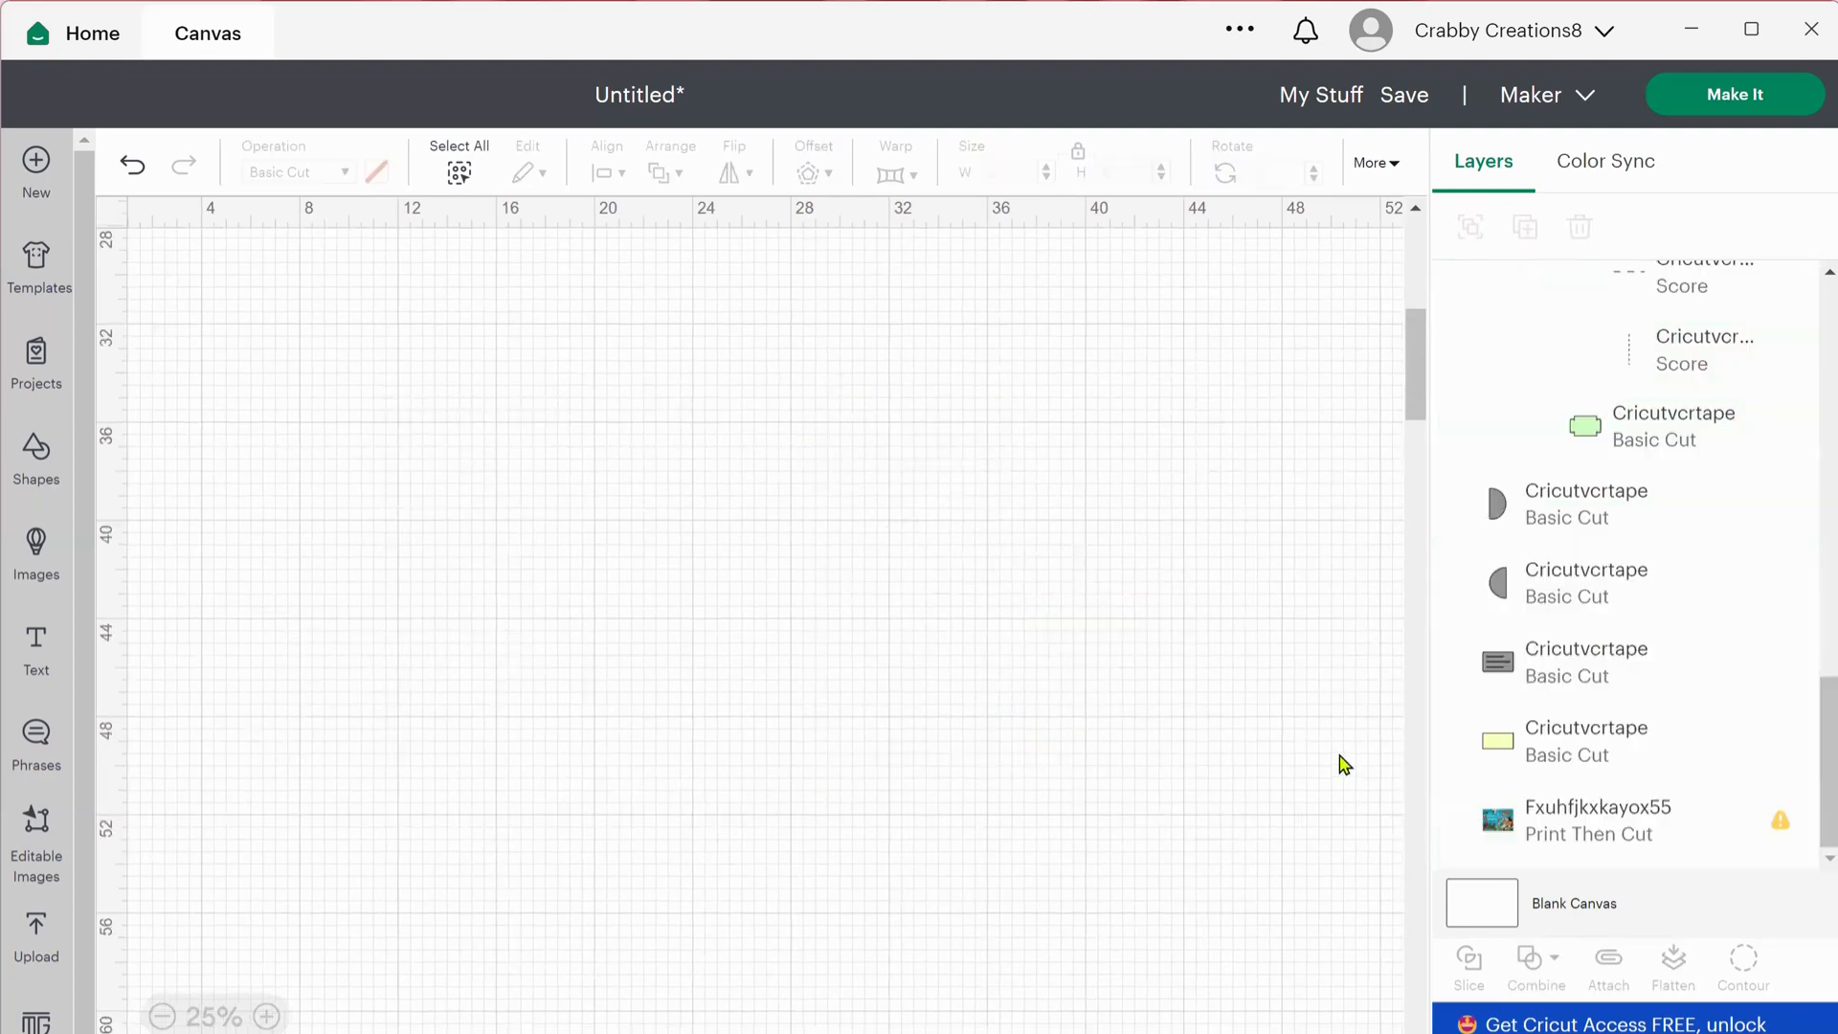
Locate the box pieces on the canvas again and shift the cover image slightly away from the yellow rectangle.
scroll(1592, 723, "up", 10)
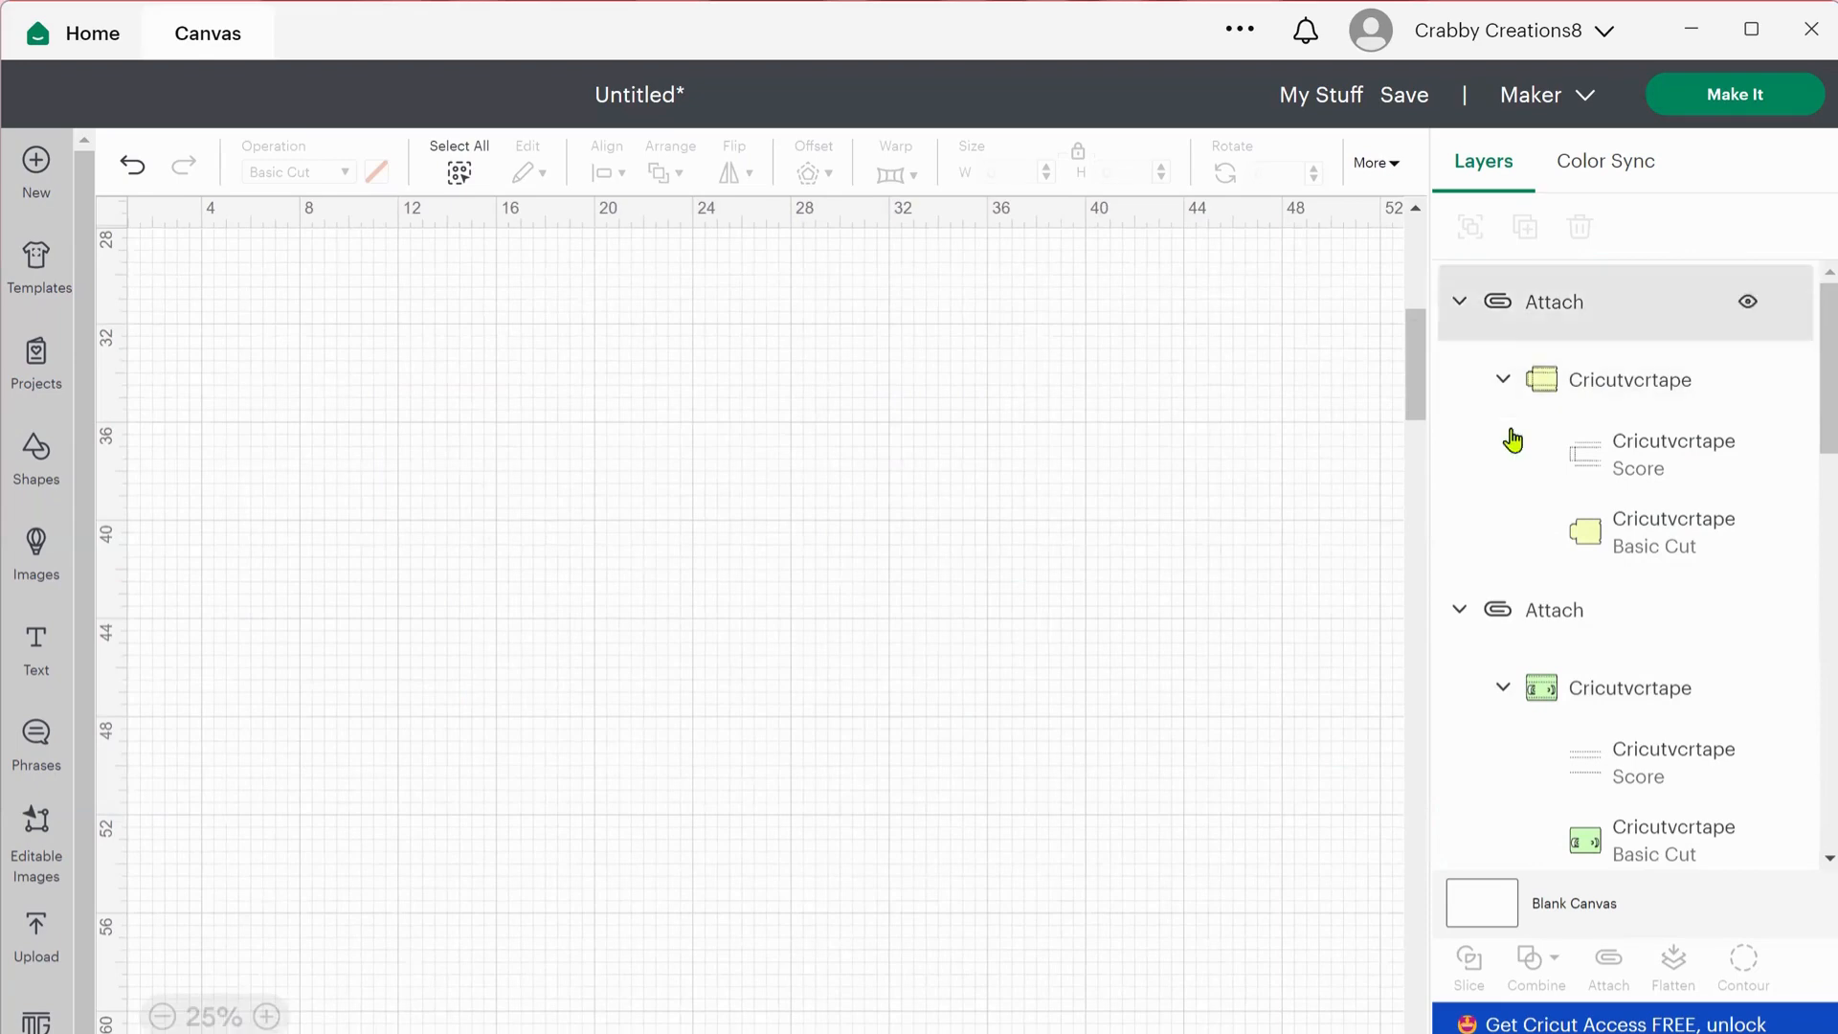
left_click(1583, 392)
scroll(878, 691, "up", 5)
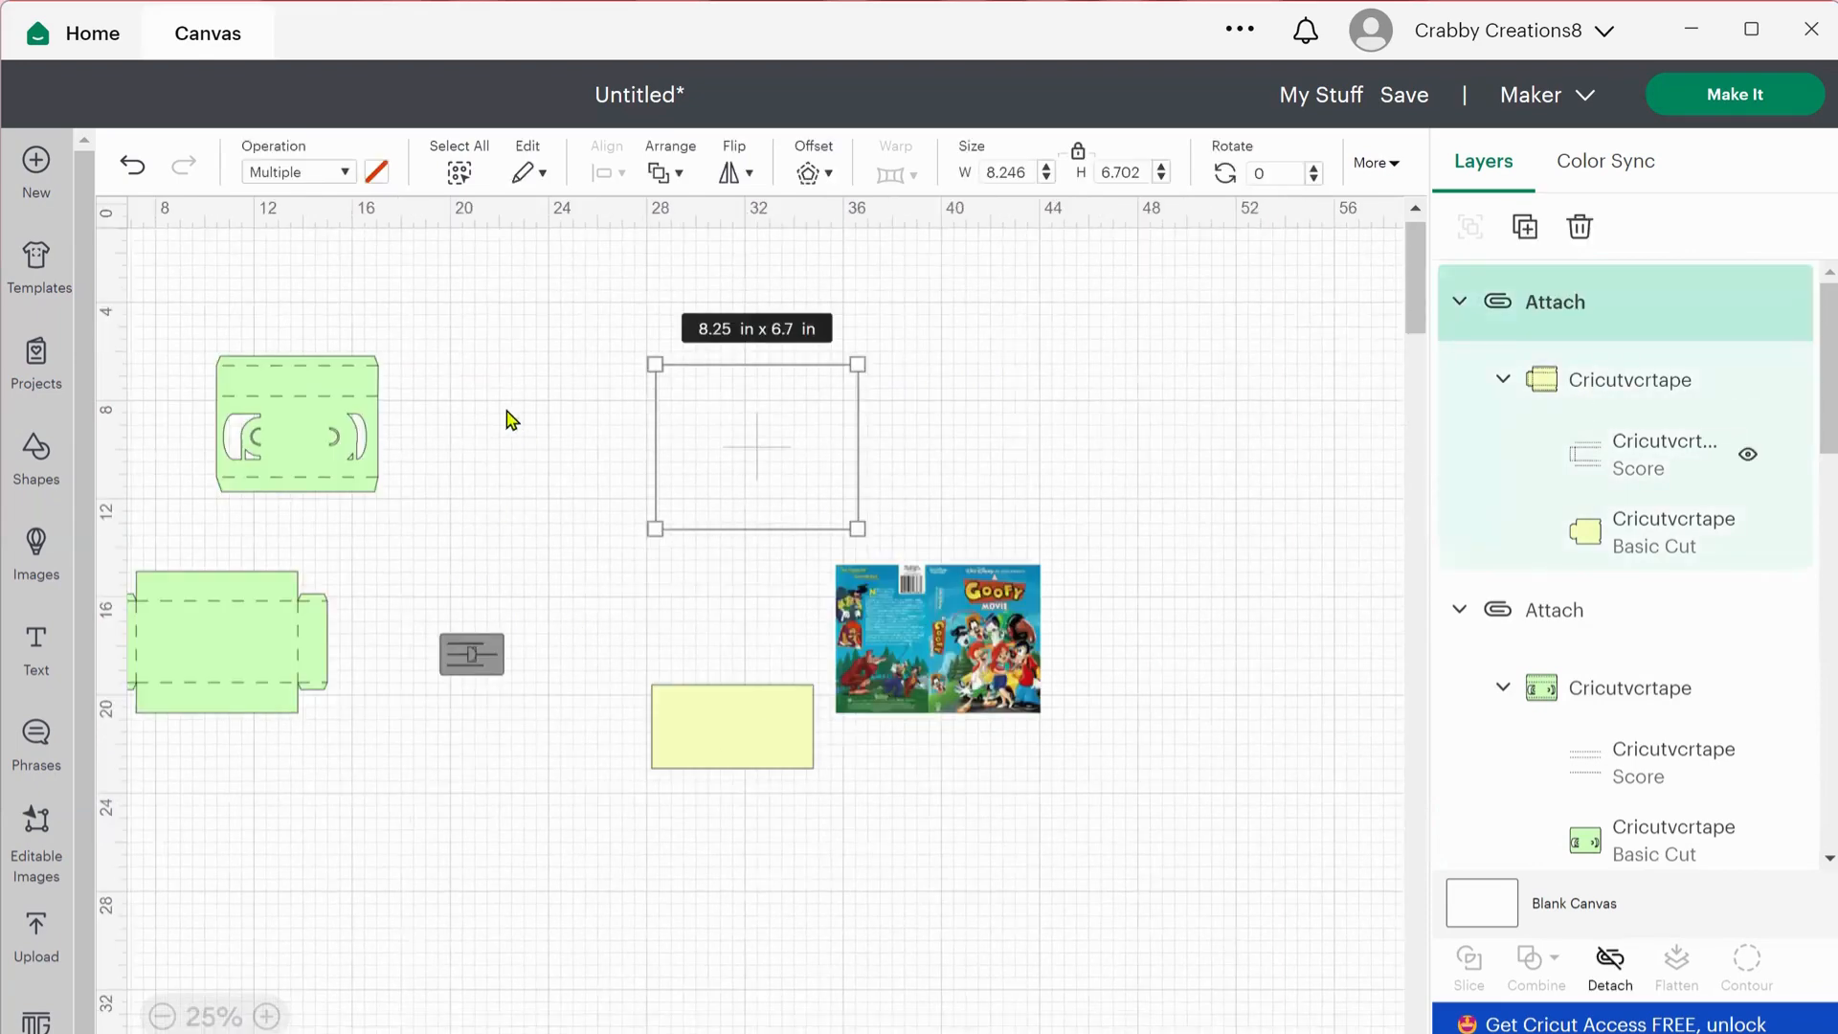
left_click(825, 682)
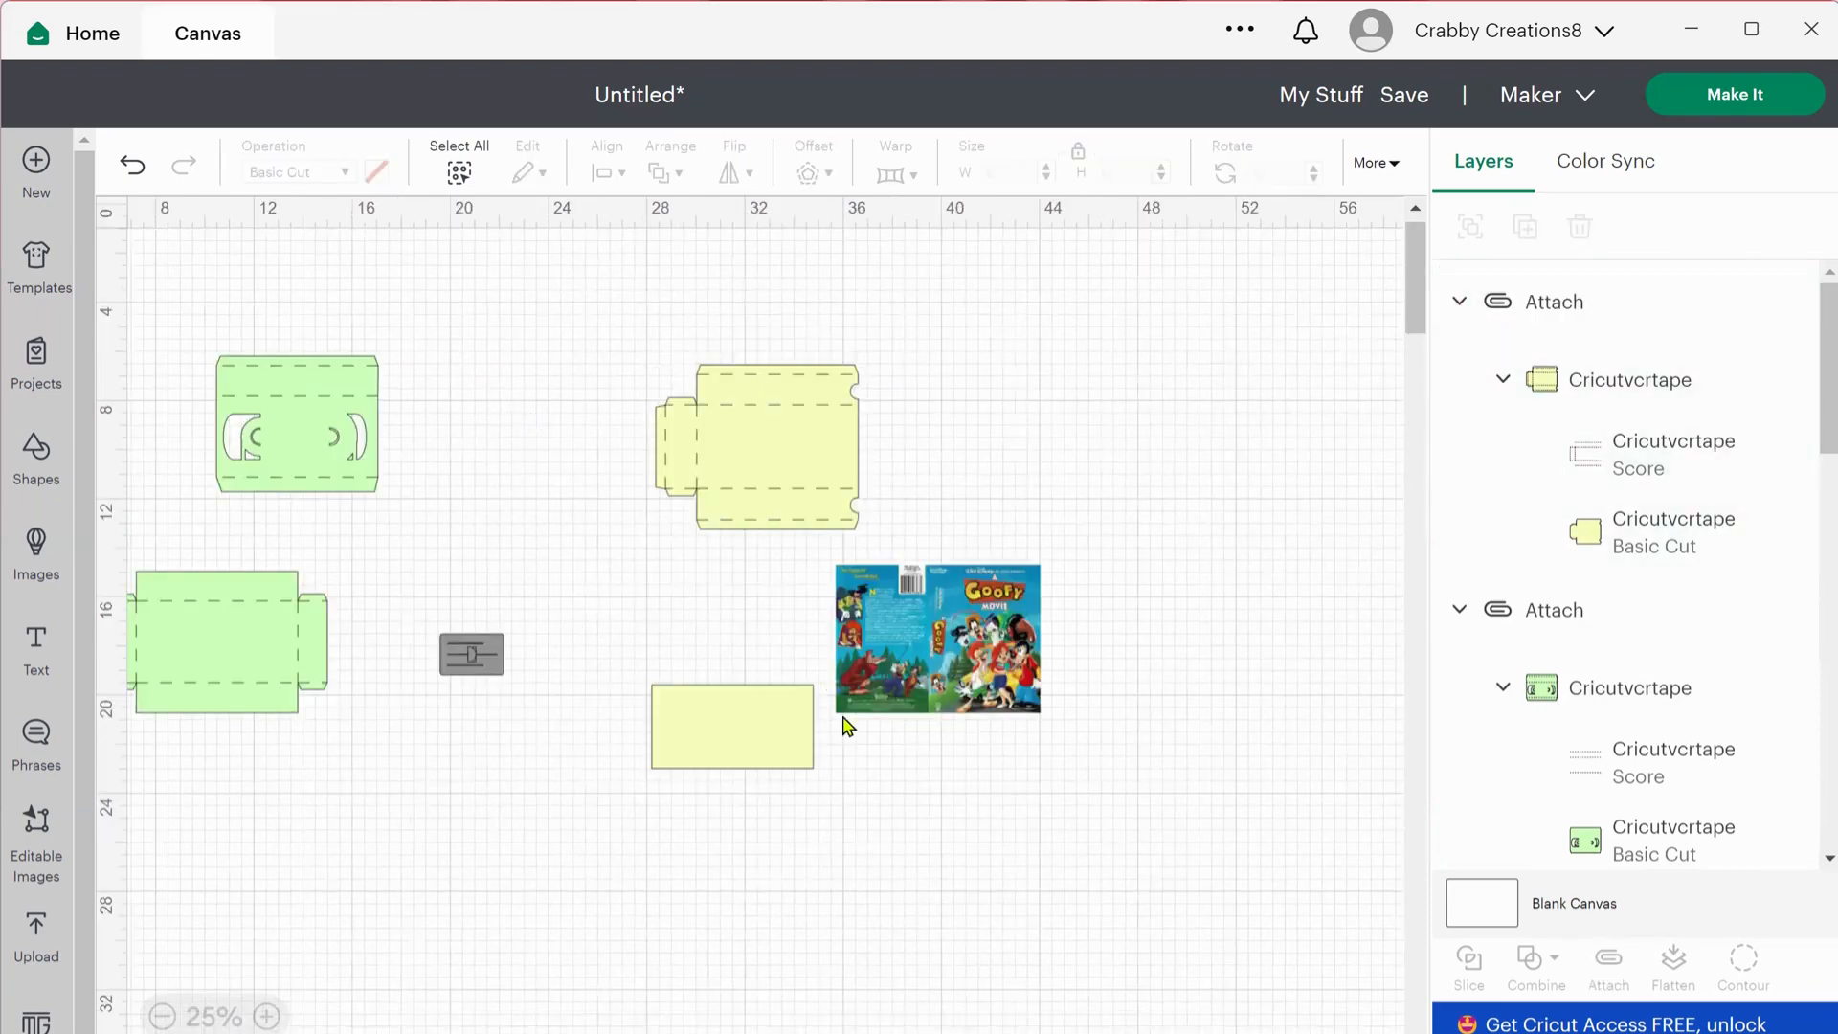
left_click_drag(972, 665, 1025, 670)
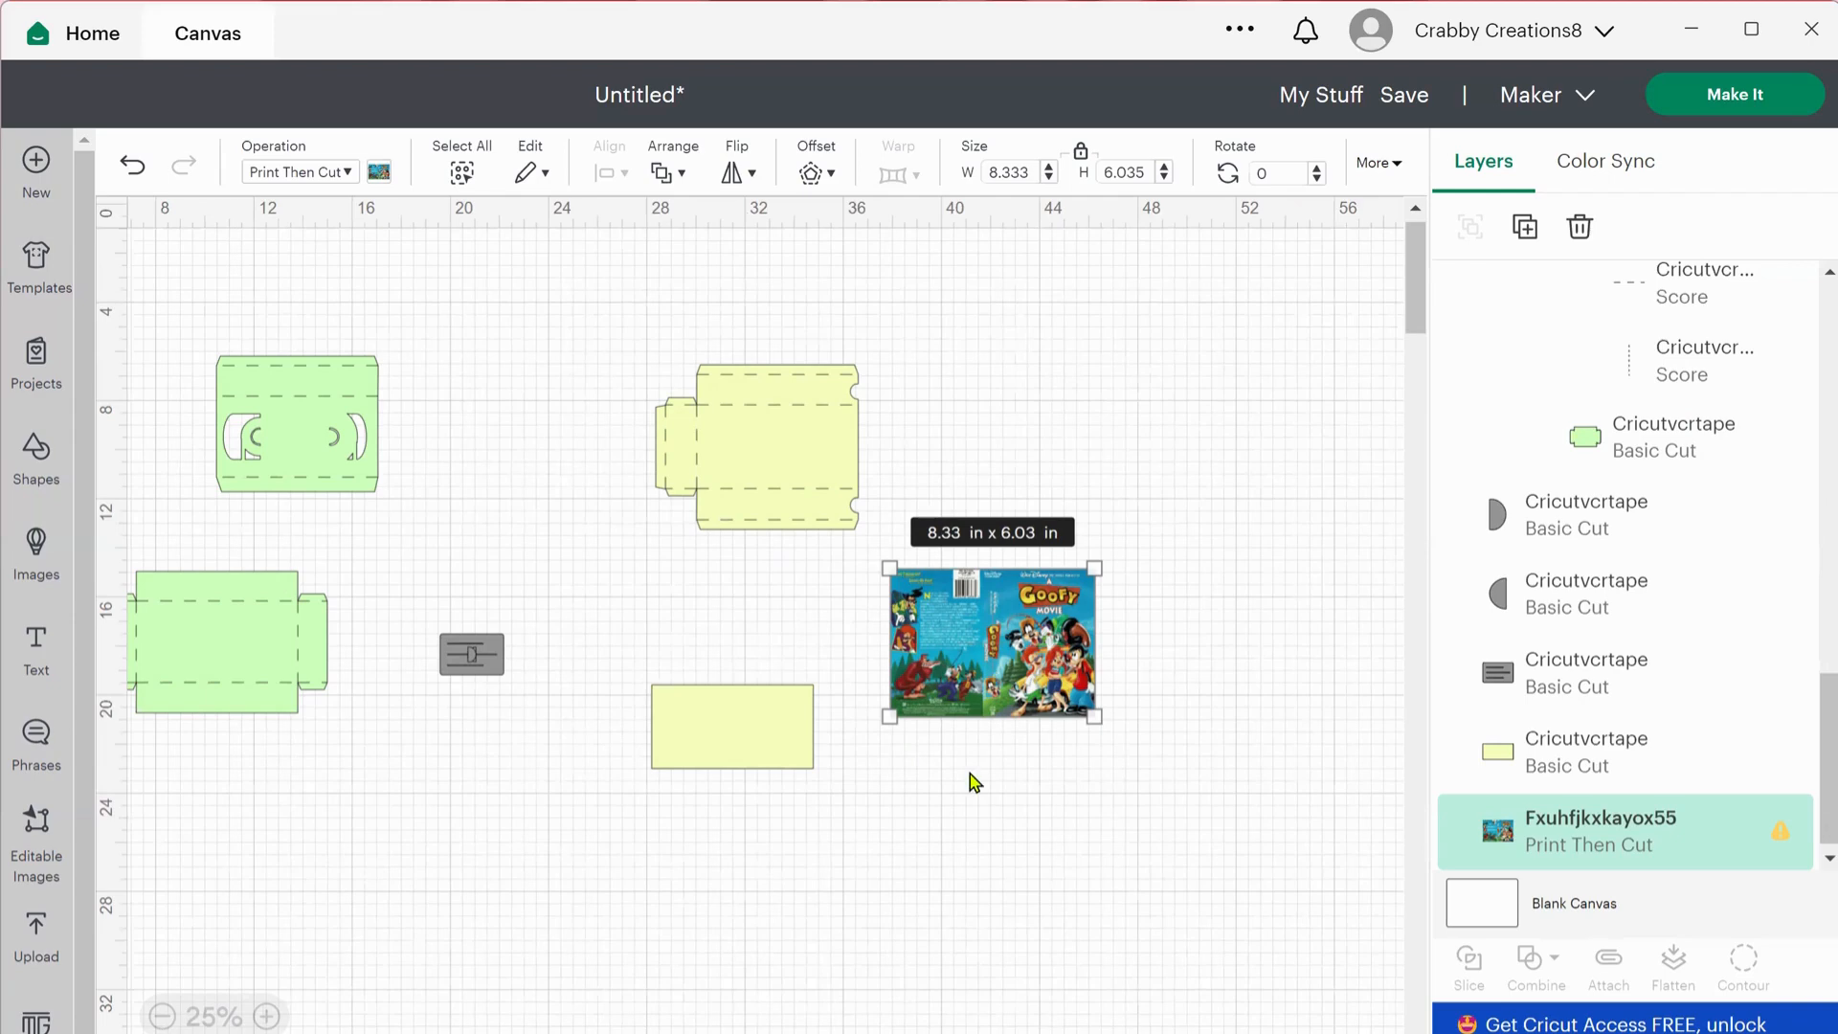
Duplicate the Goofy Movie cover image twice.
right_click(996, 660)
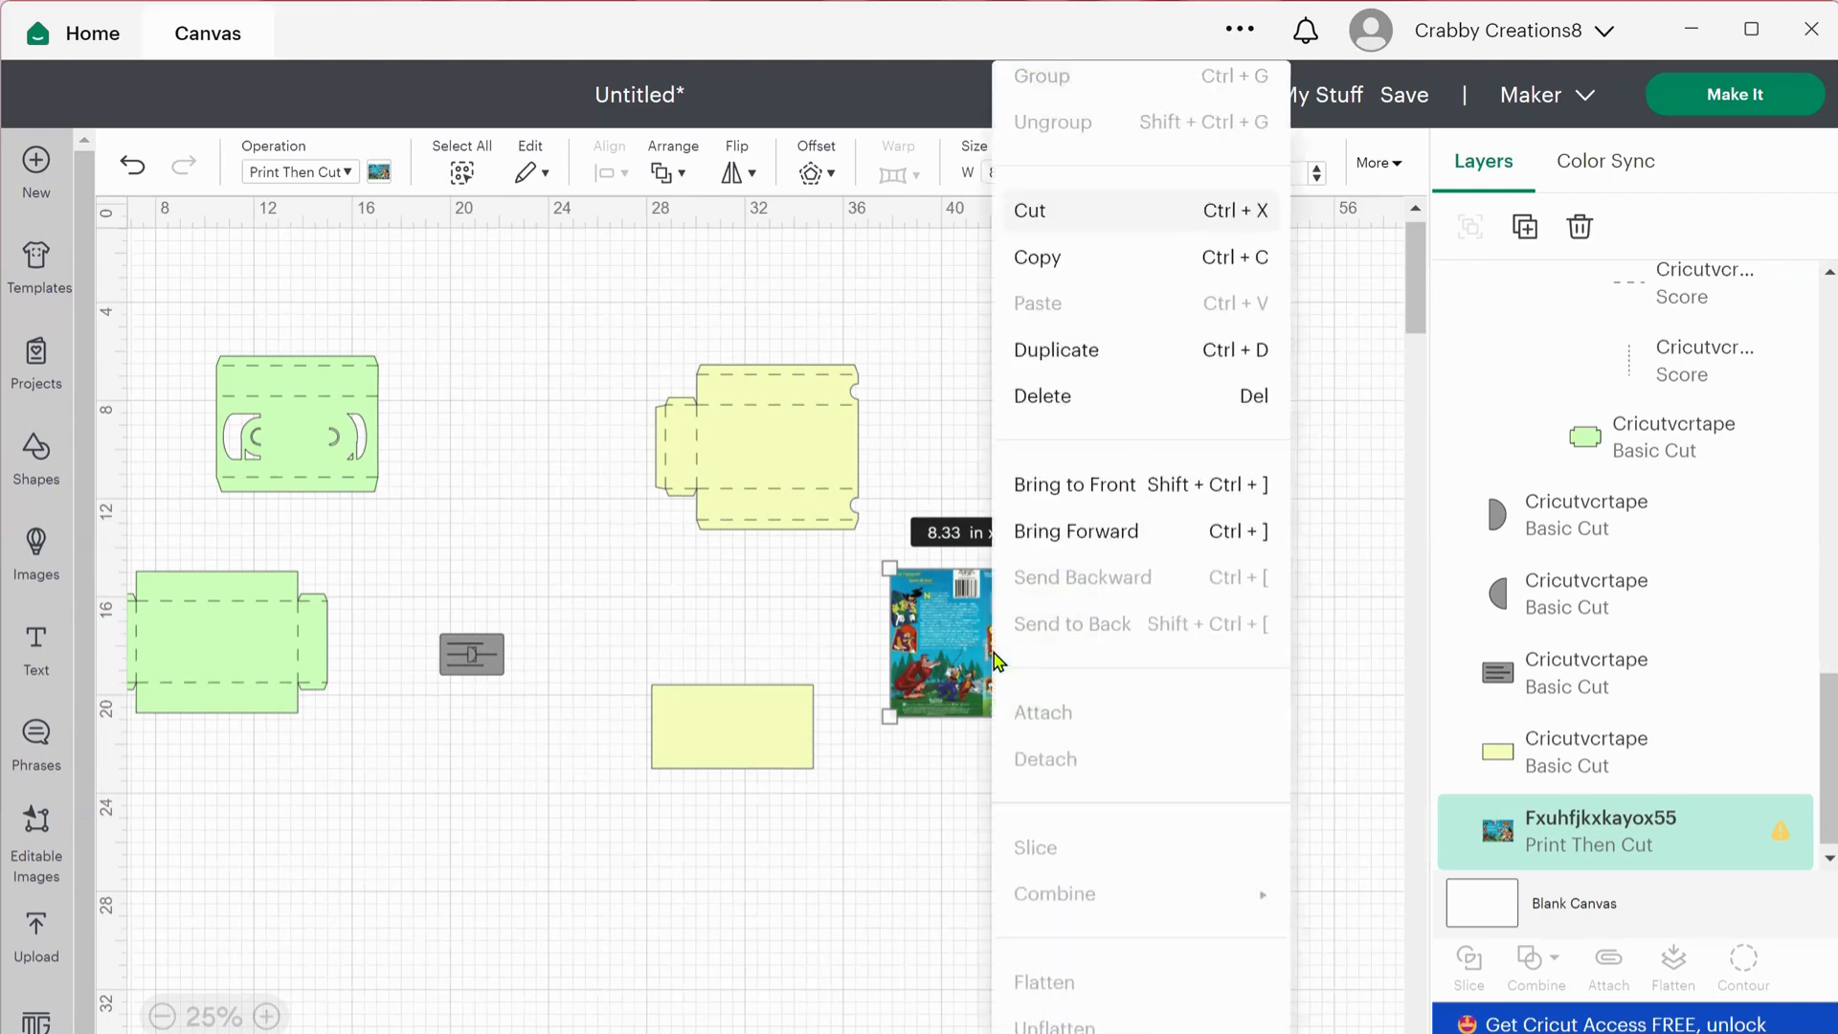
left_click(1054, 373)
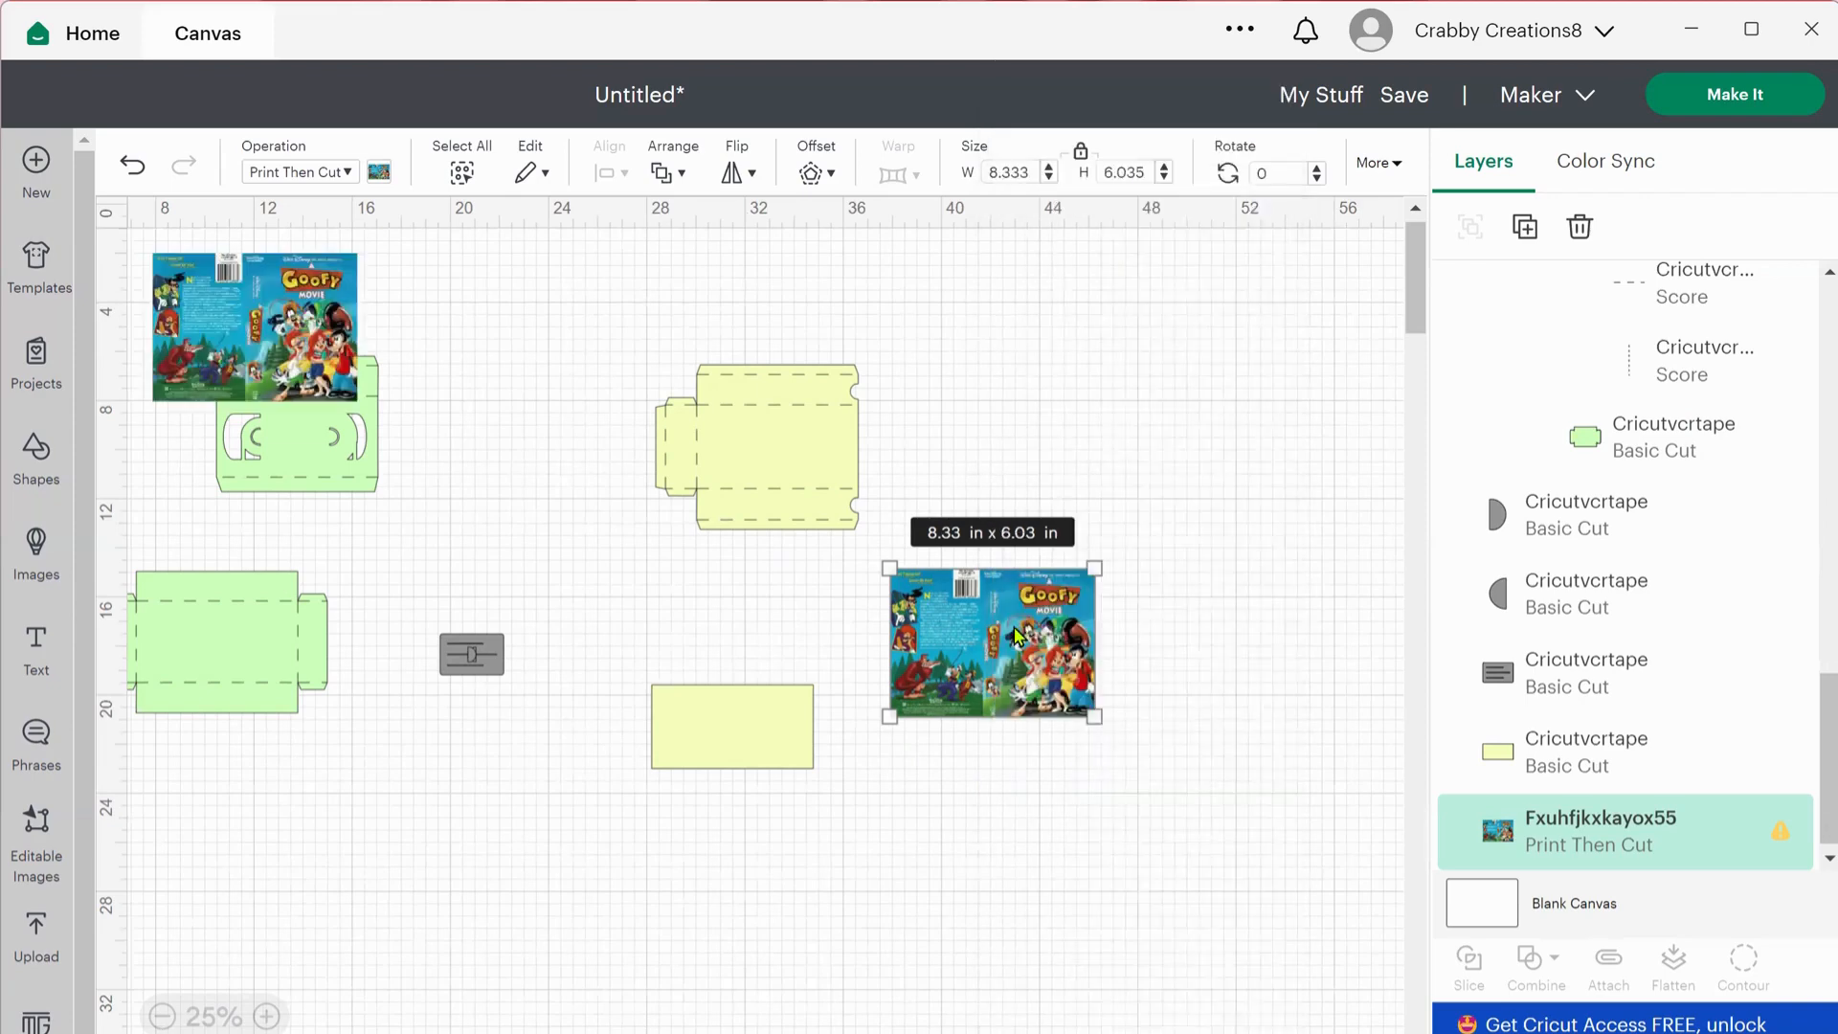
right_click(1010, 650)
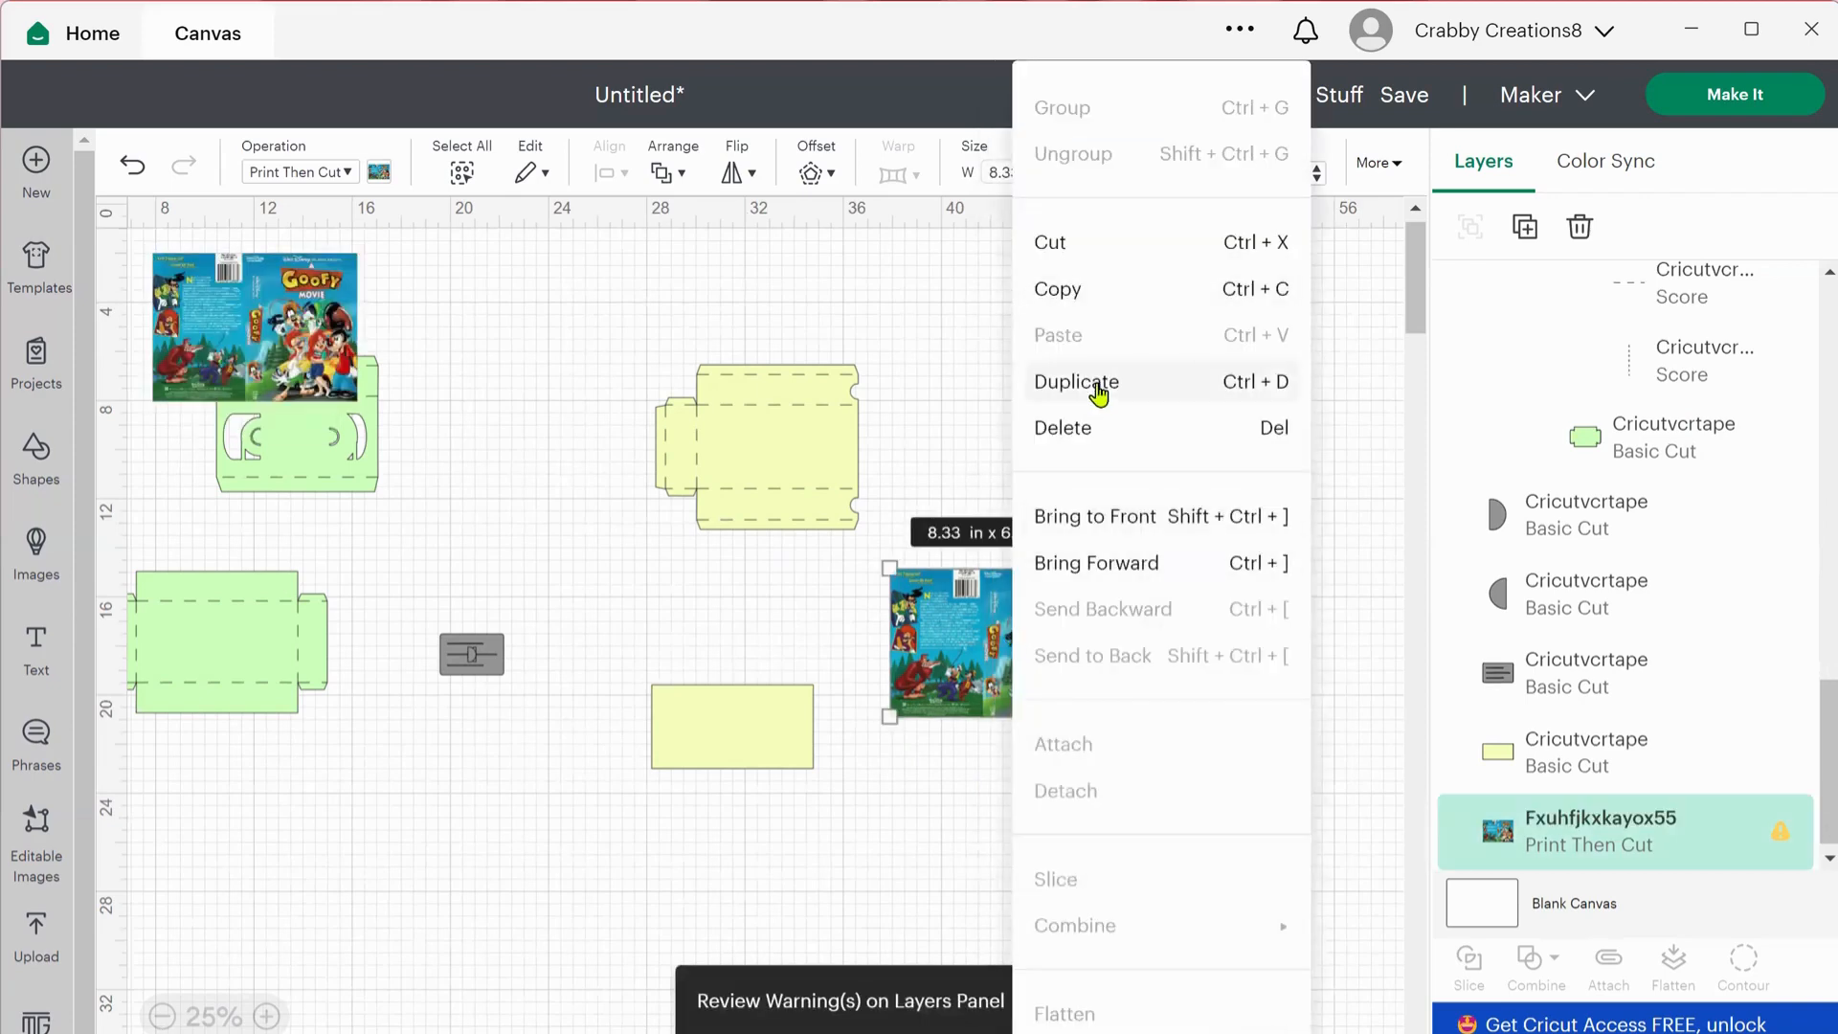
left_click(1098, 387)
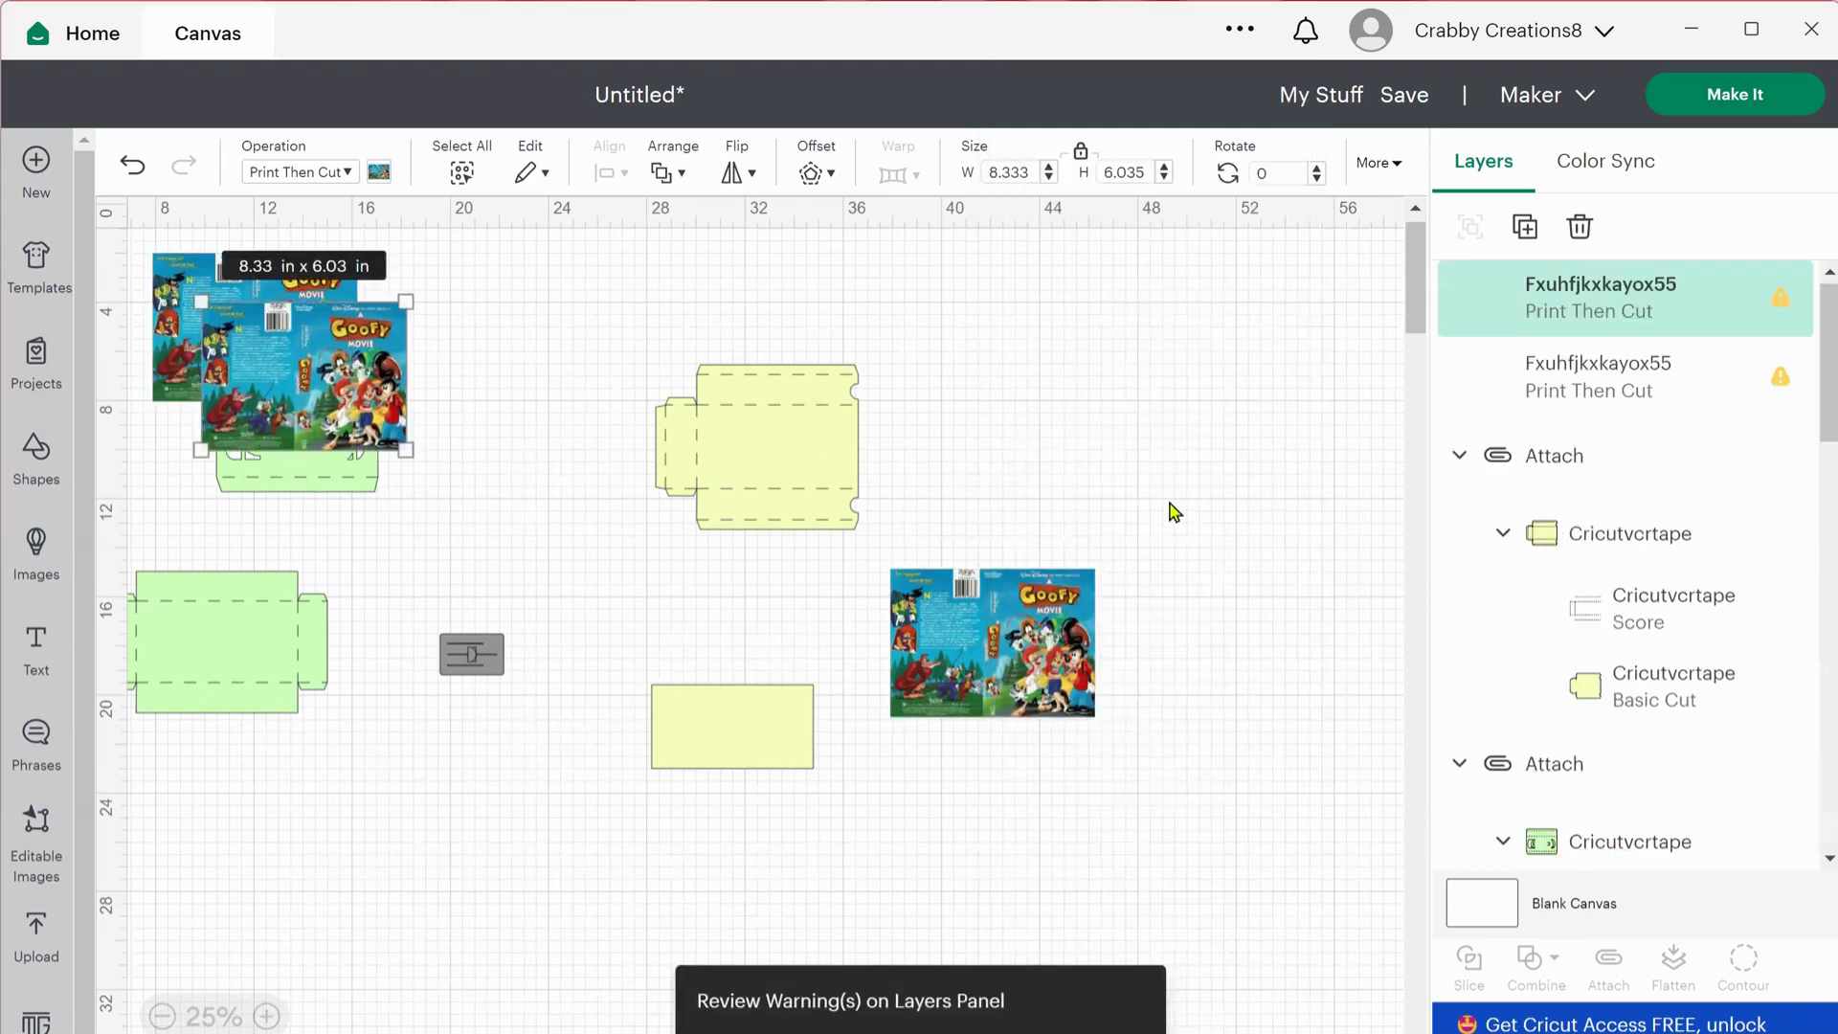
Bring the yellow rectangle over to the original cover image and pull the image out from under it.
left_click(852, 708)
left_click_drag(751, 746, 1065, 702)
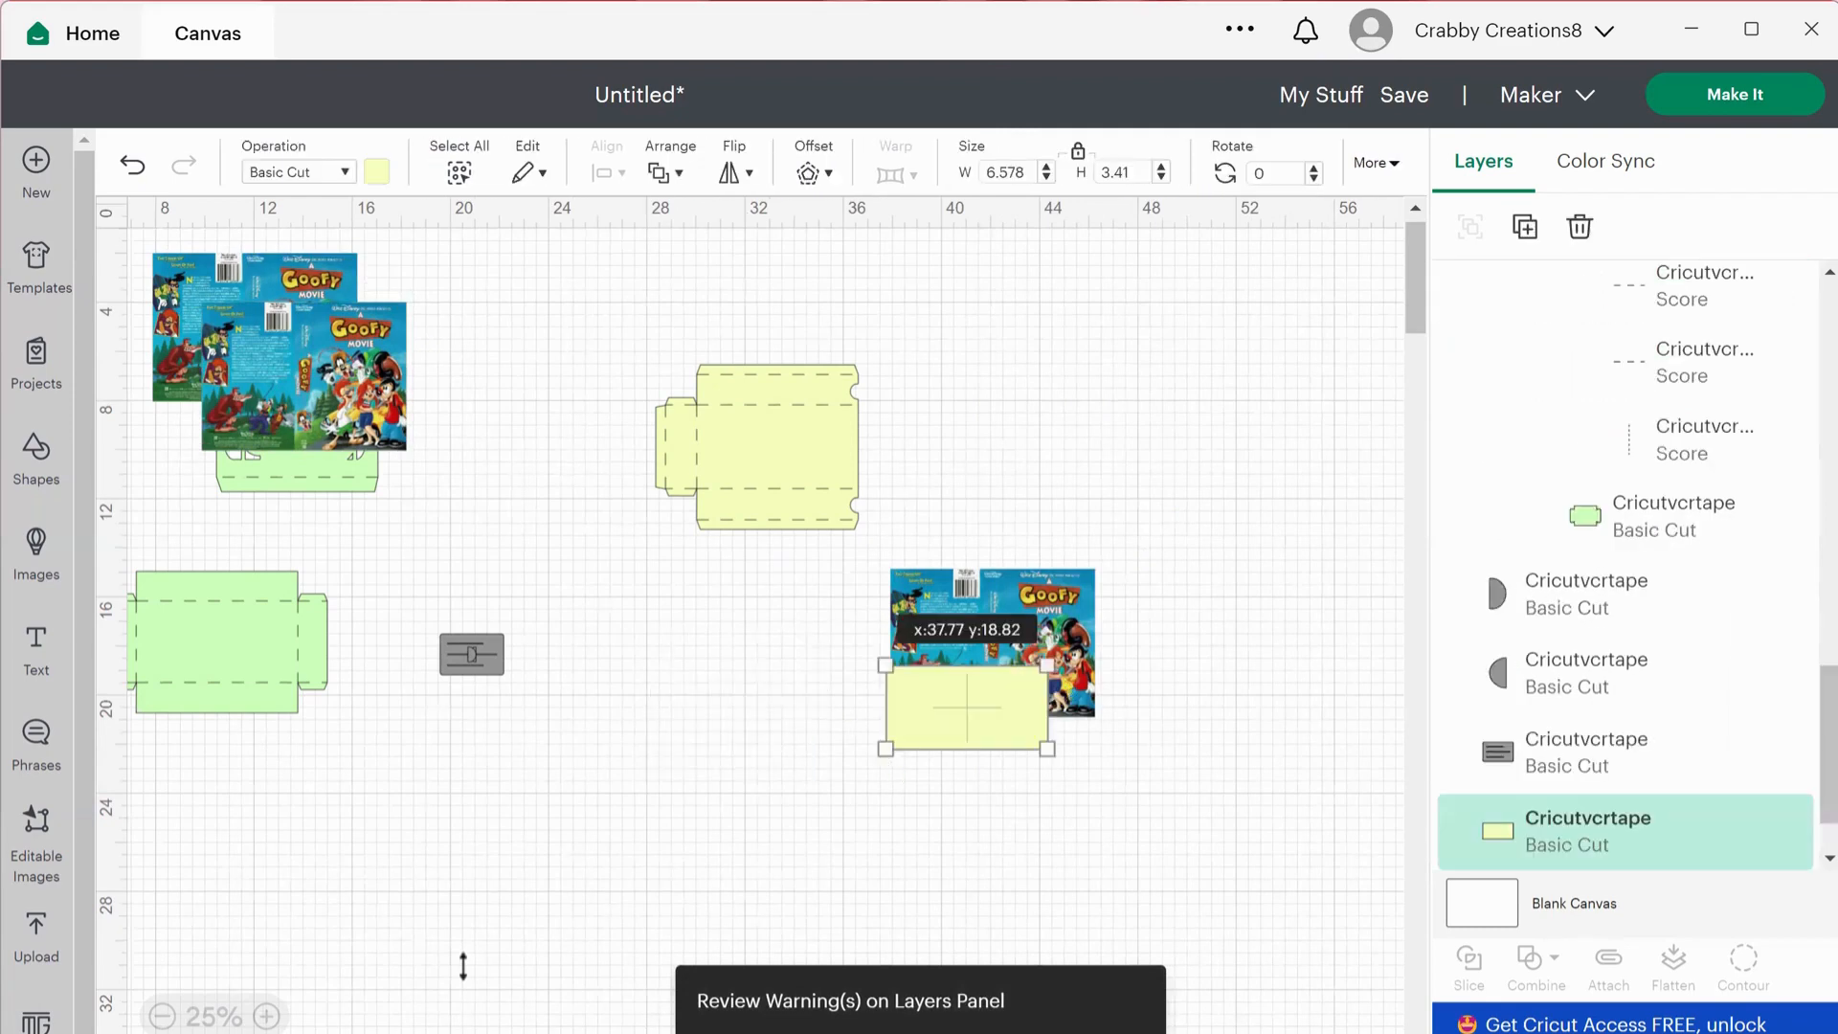
left_click(266, 1018)
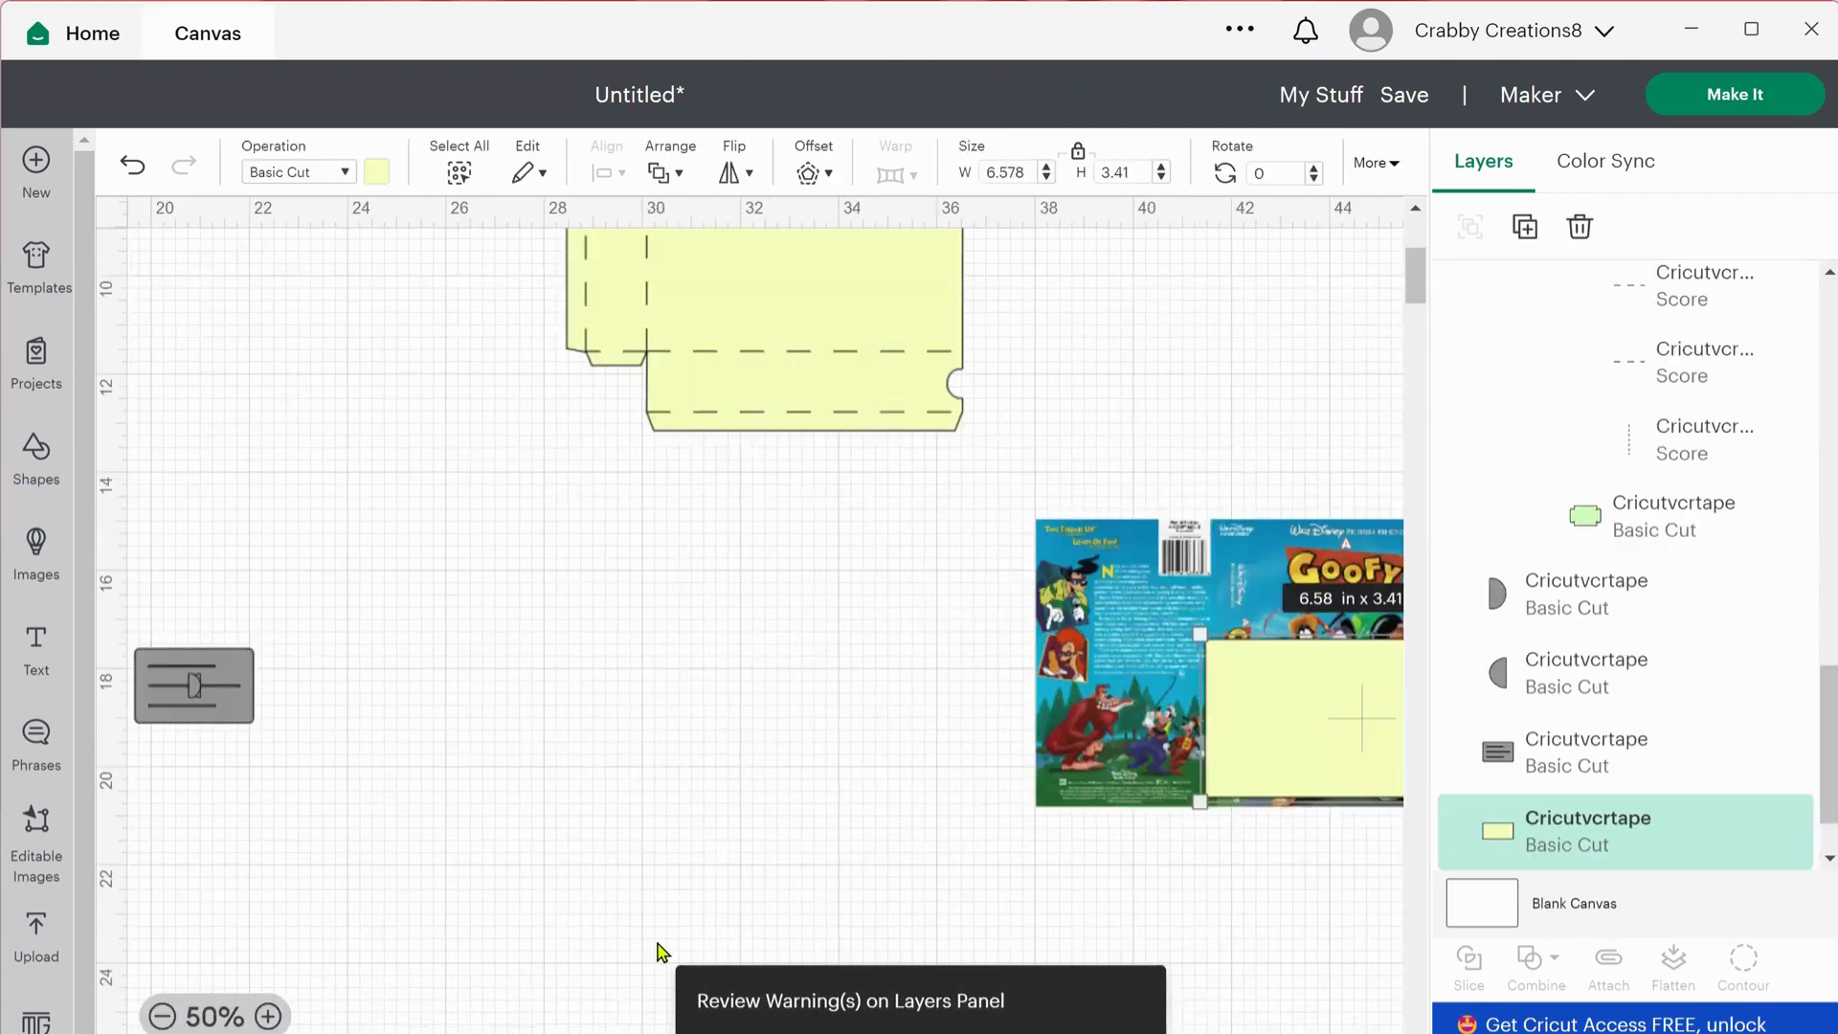
left_click_drag(1116, 728, 805, 789)
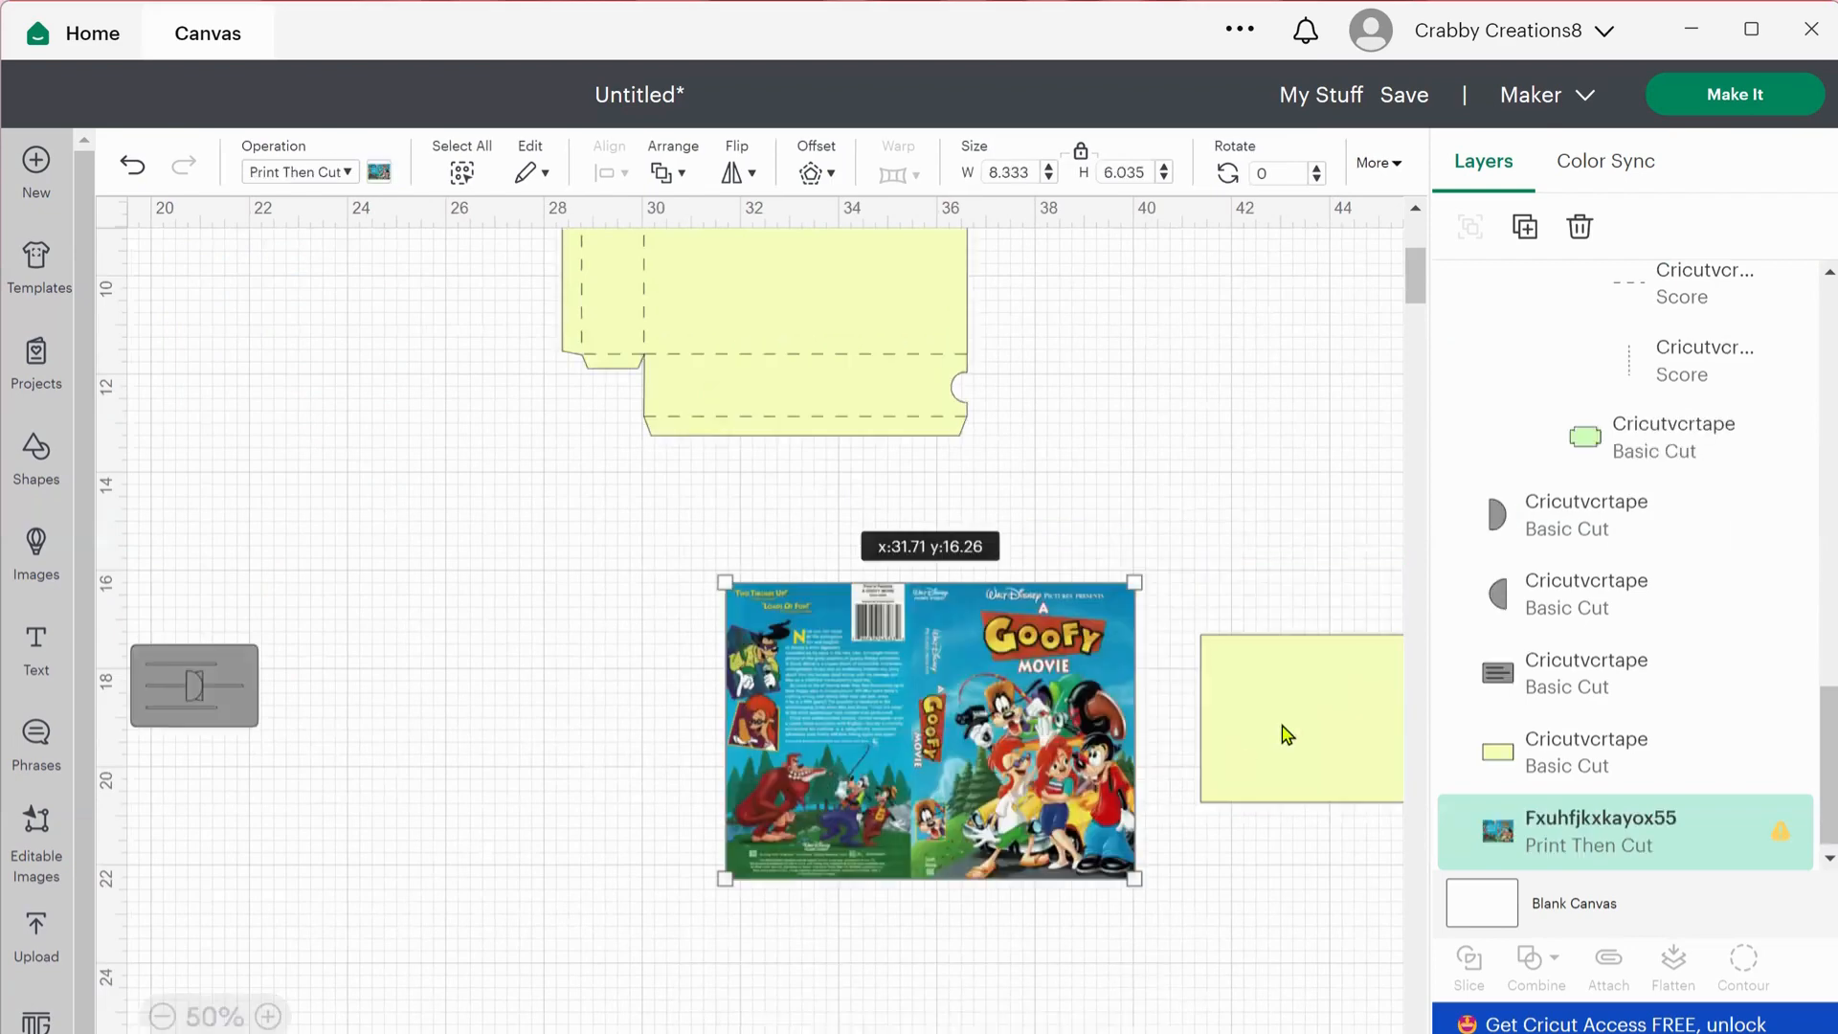
left_click_drag(1023, 742, 978, 743)
Rotate the yellow rectangle upright to about 89.71 degrees and place it over the front cover artwork.
left_click_drag(1250, 615, 1196, 893)
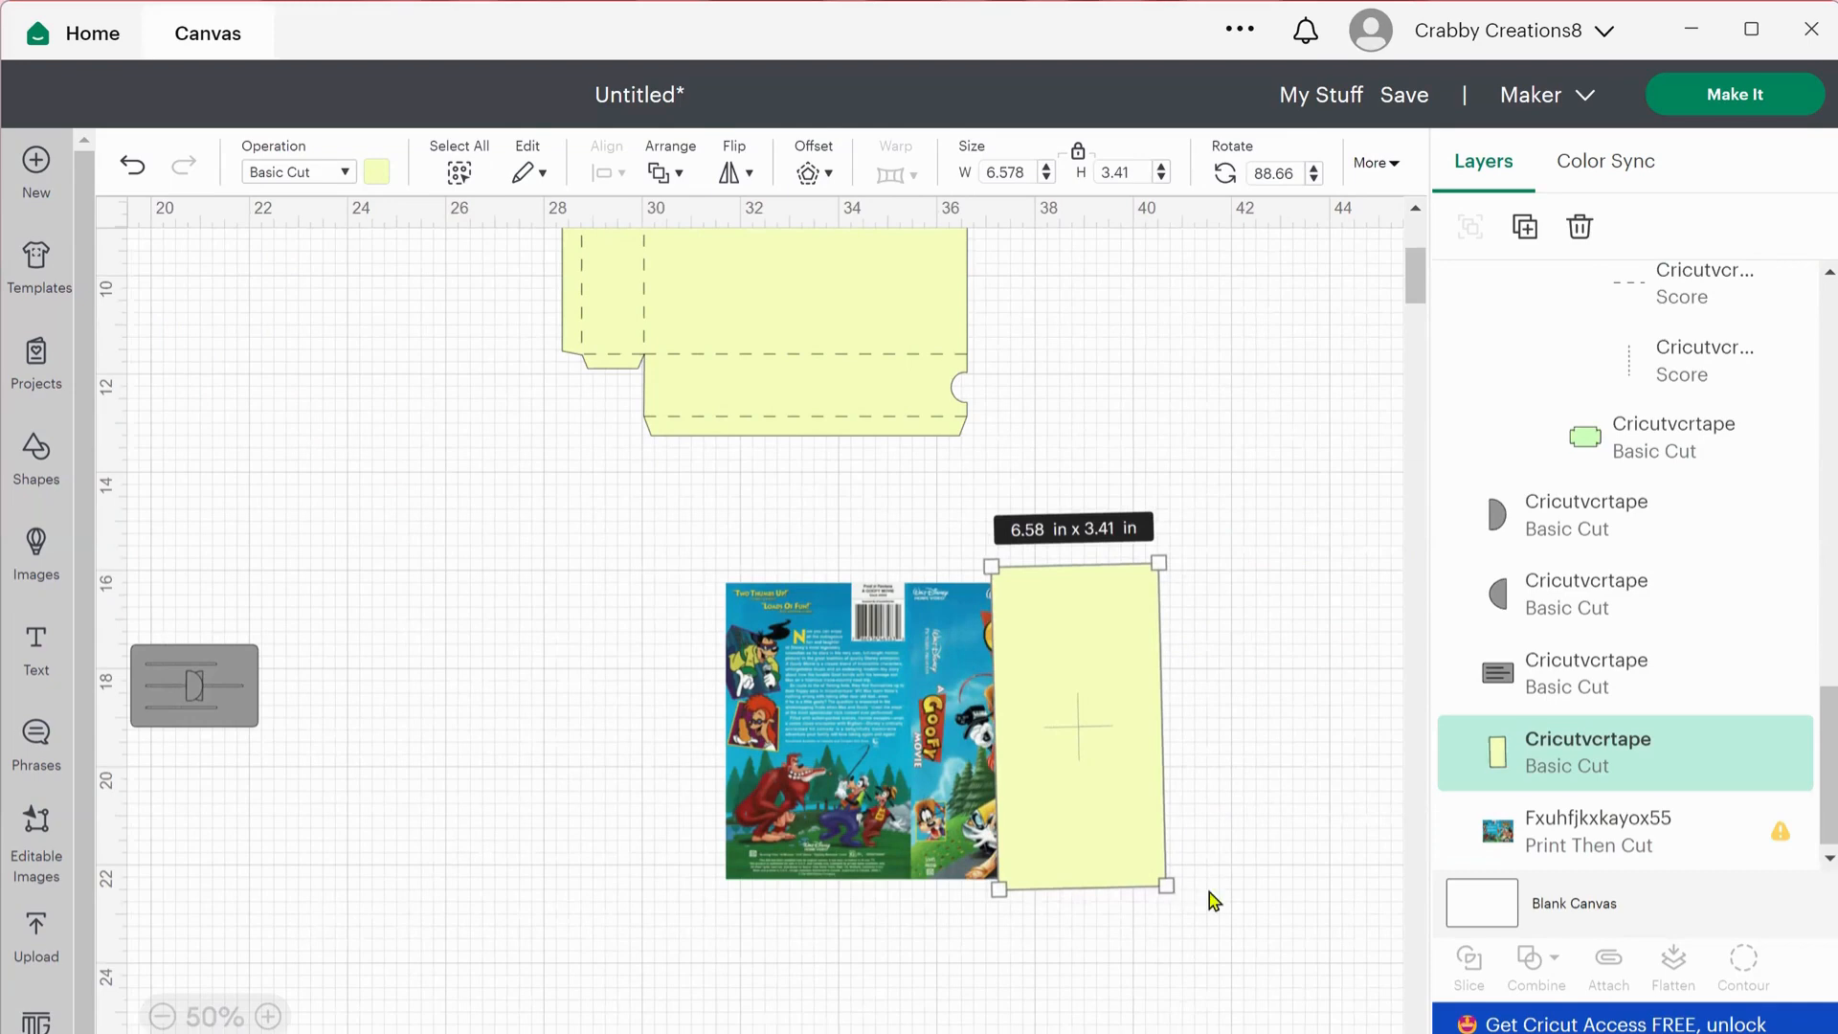
left_click_drag(1187, 886, 1188, 896)
left_click_drag(1111, 792, 1069, 802)
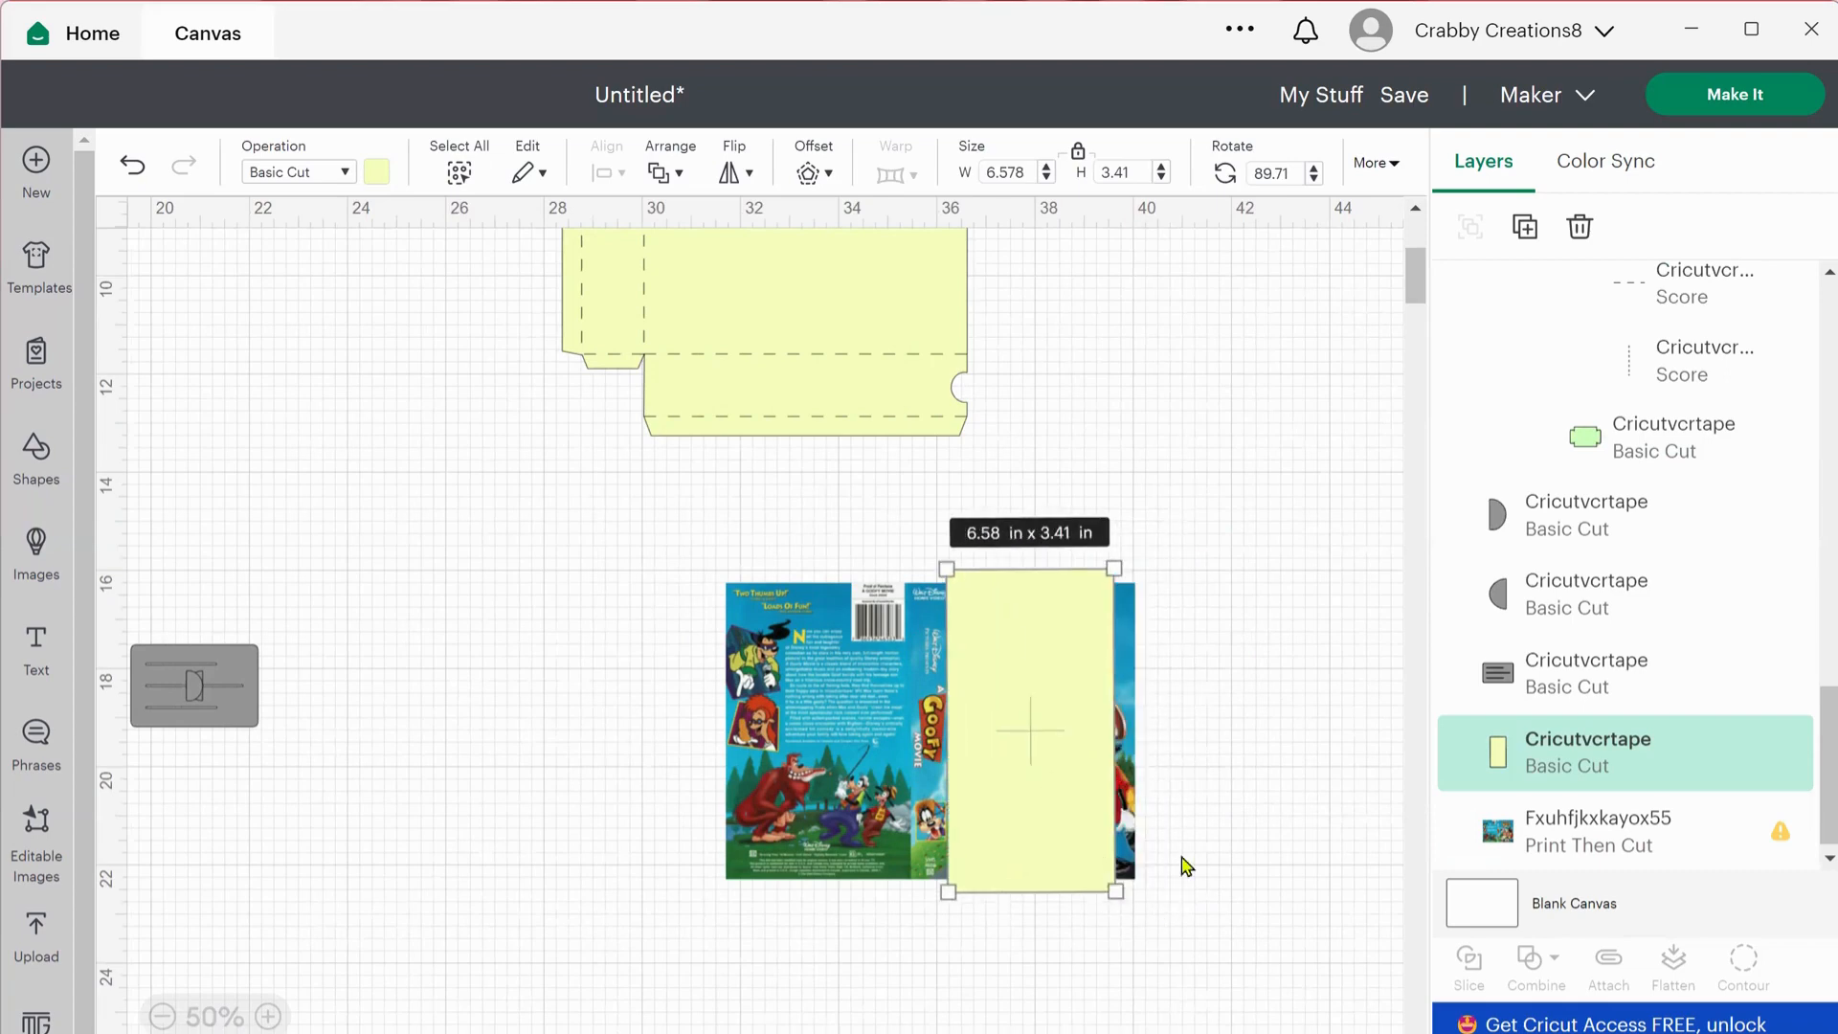
Move the cover image clear of the yellow rectangle and turn the rectangle half around to about 269.71 degrees.
left_click_drag(853, 718, 810, 709)
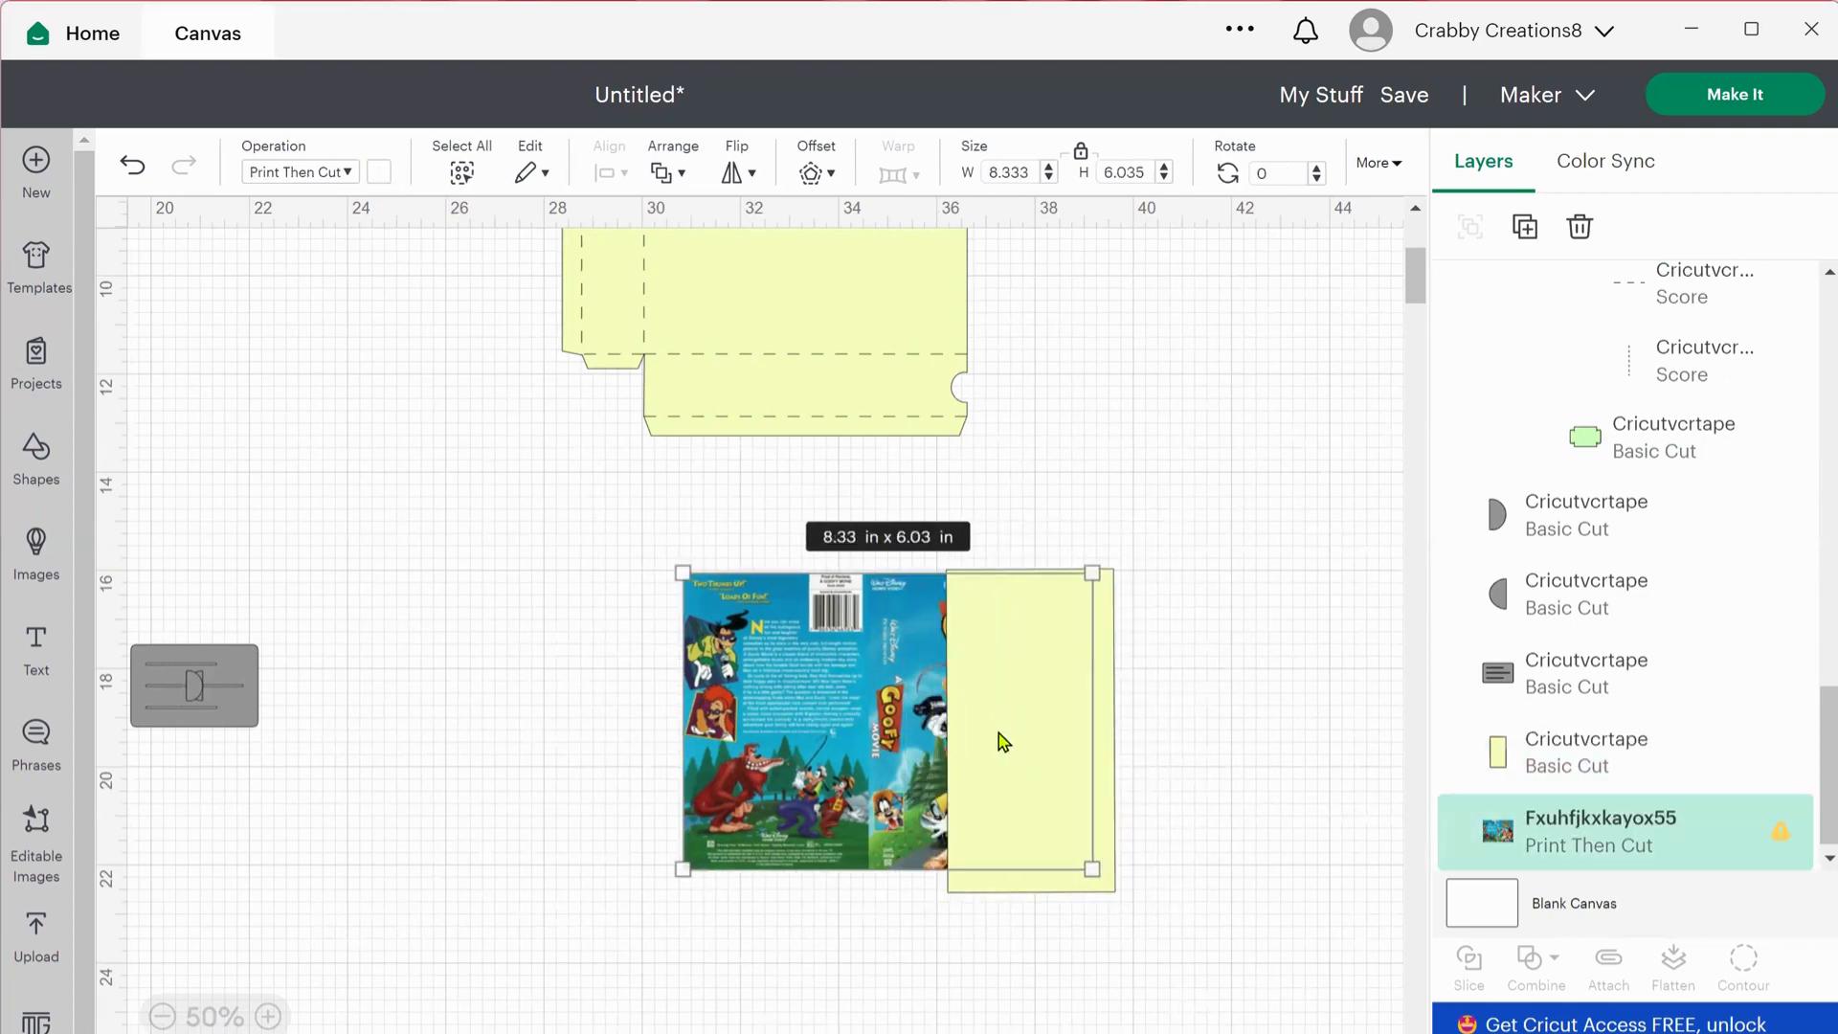
left_click_drag(1017, 710, 835, 694)
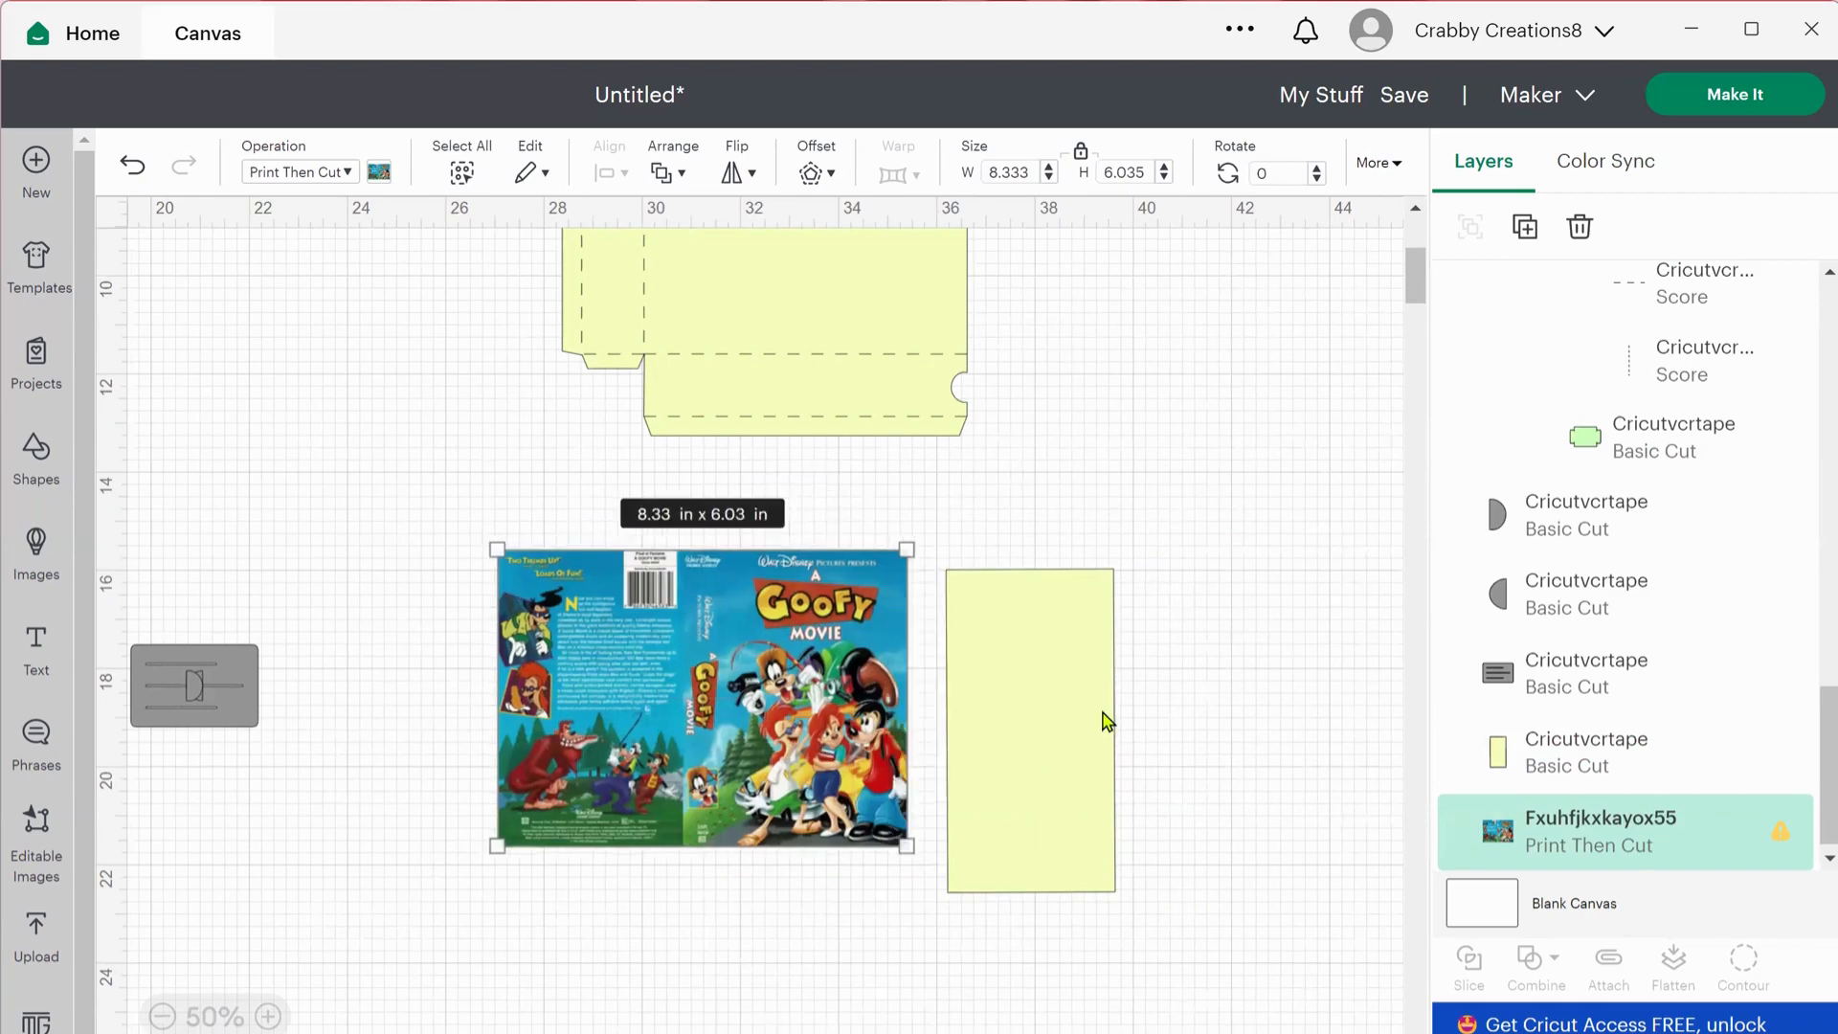
left_click(1093, 717)
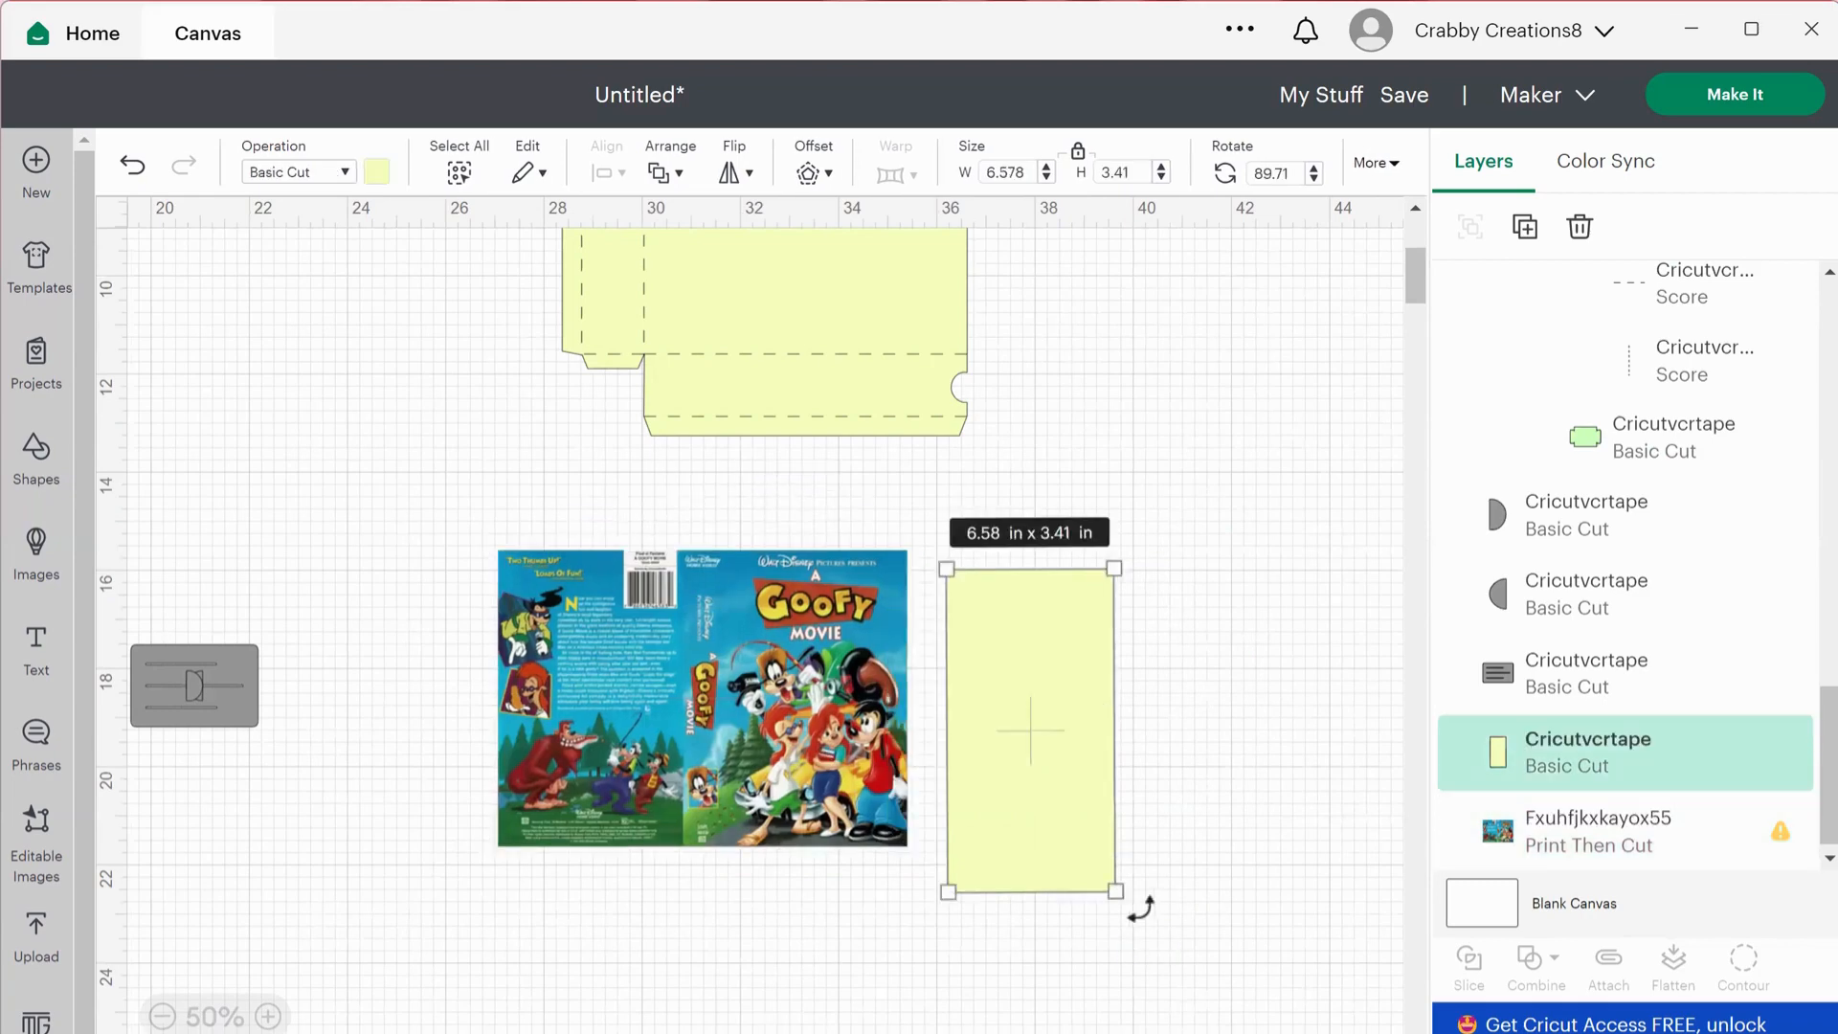
left_click_drag(1111, 935, 960, 613)
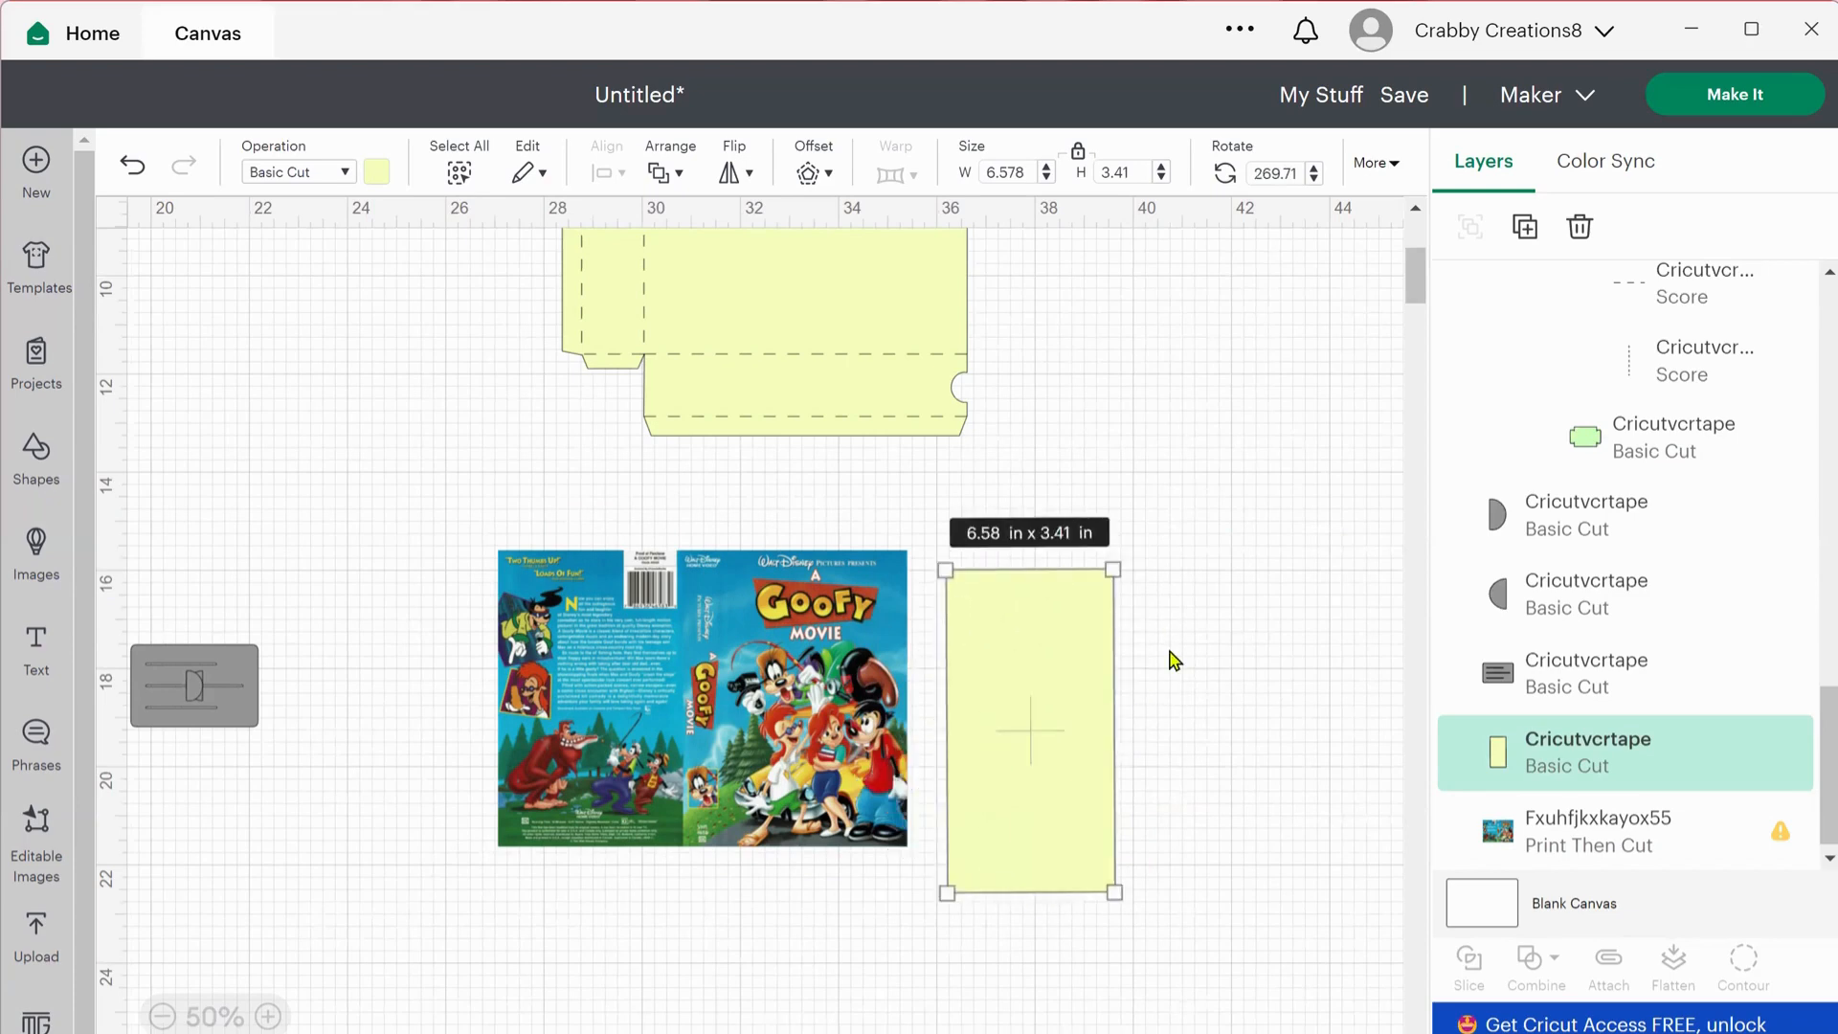
left_click(1173, 661)
Bring the cover image in front of the yellow rectangle and enlarge it to about 9.94 by 7.2 in, so its front cover spans the rectangle.
left_click_drag(808, 651, 969, 686)
key("ctrl+shift+Up")
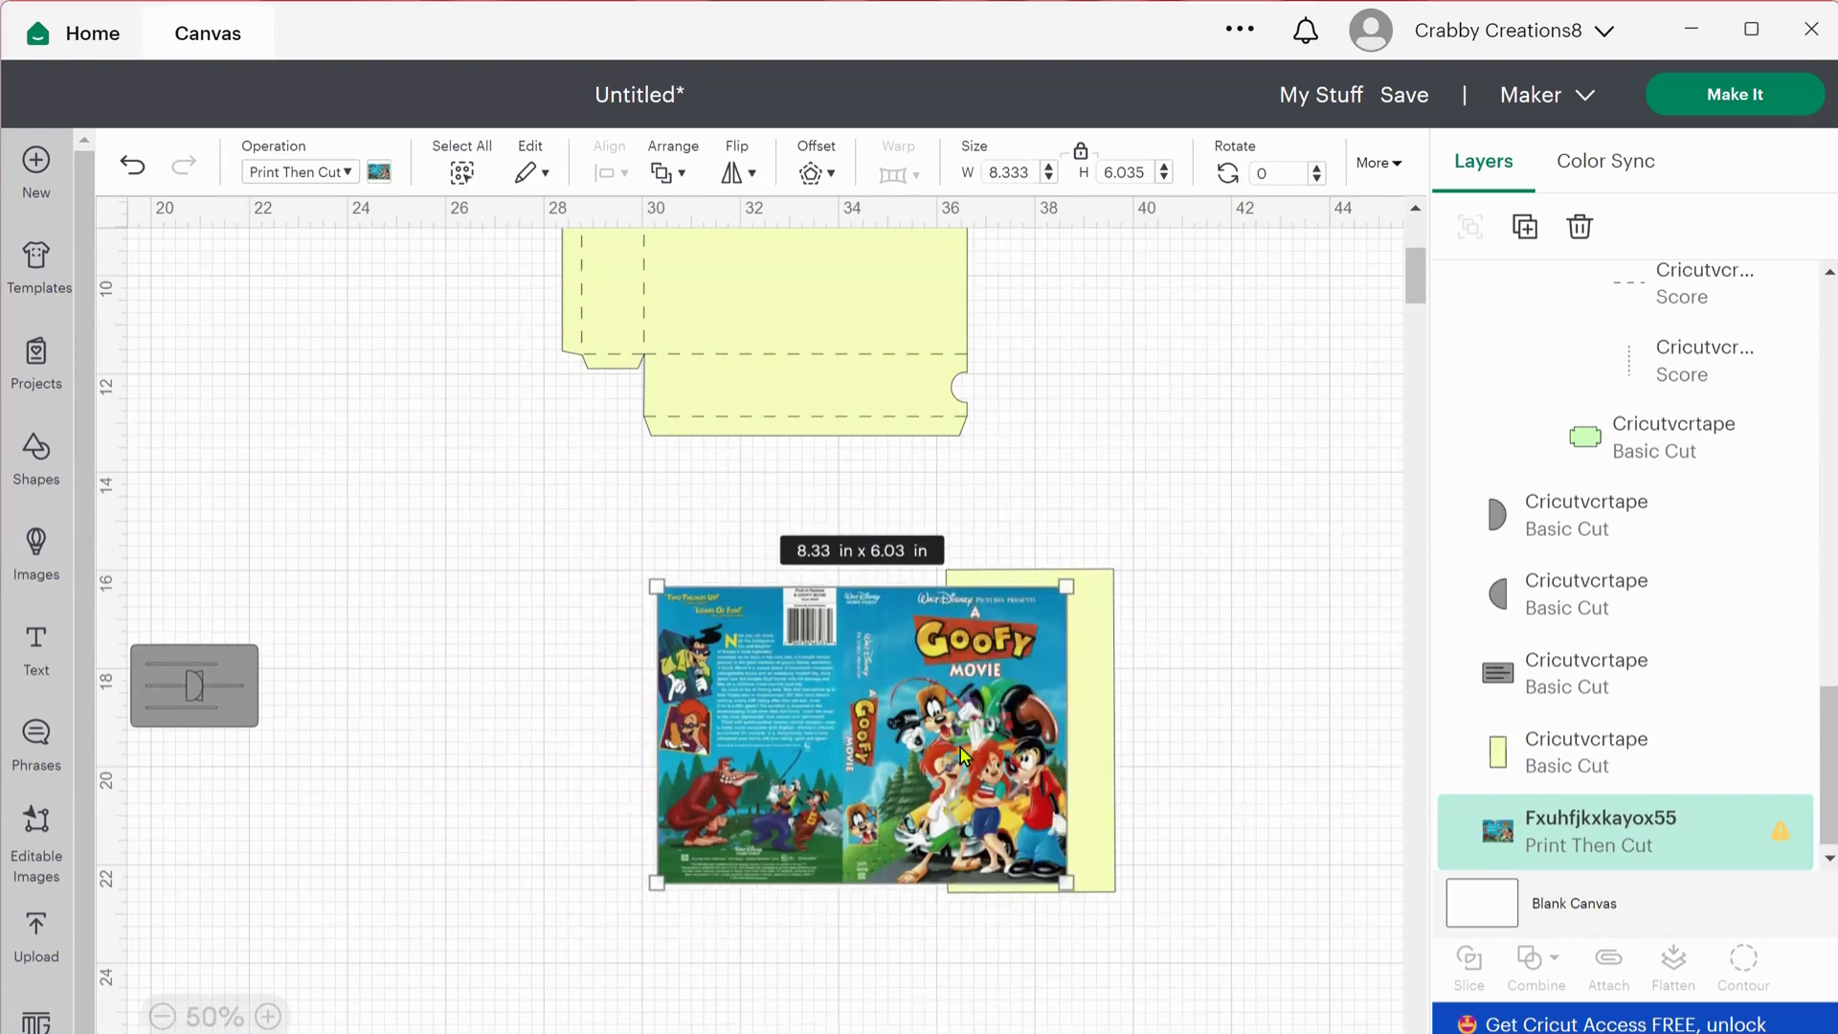
left_click_drag(961, 749, 1015, 741)
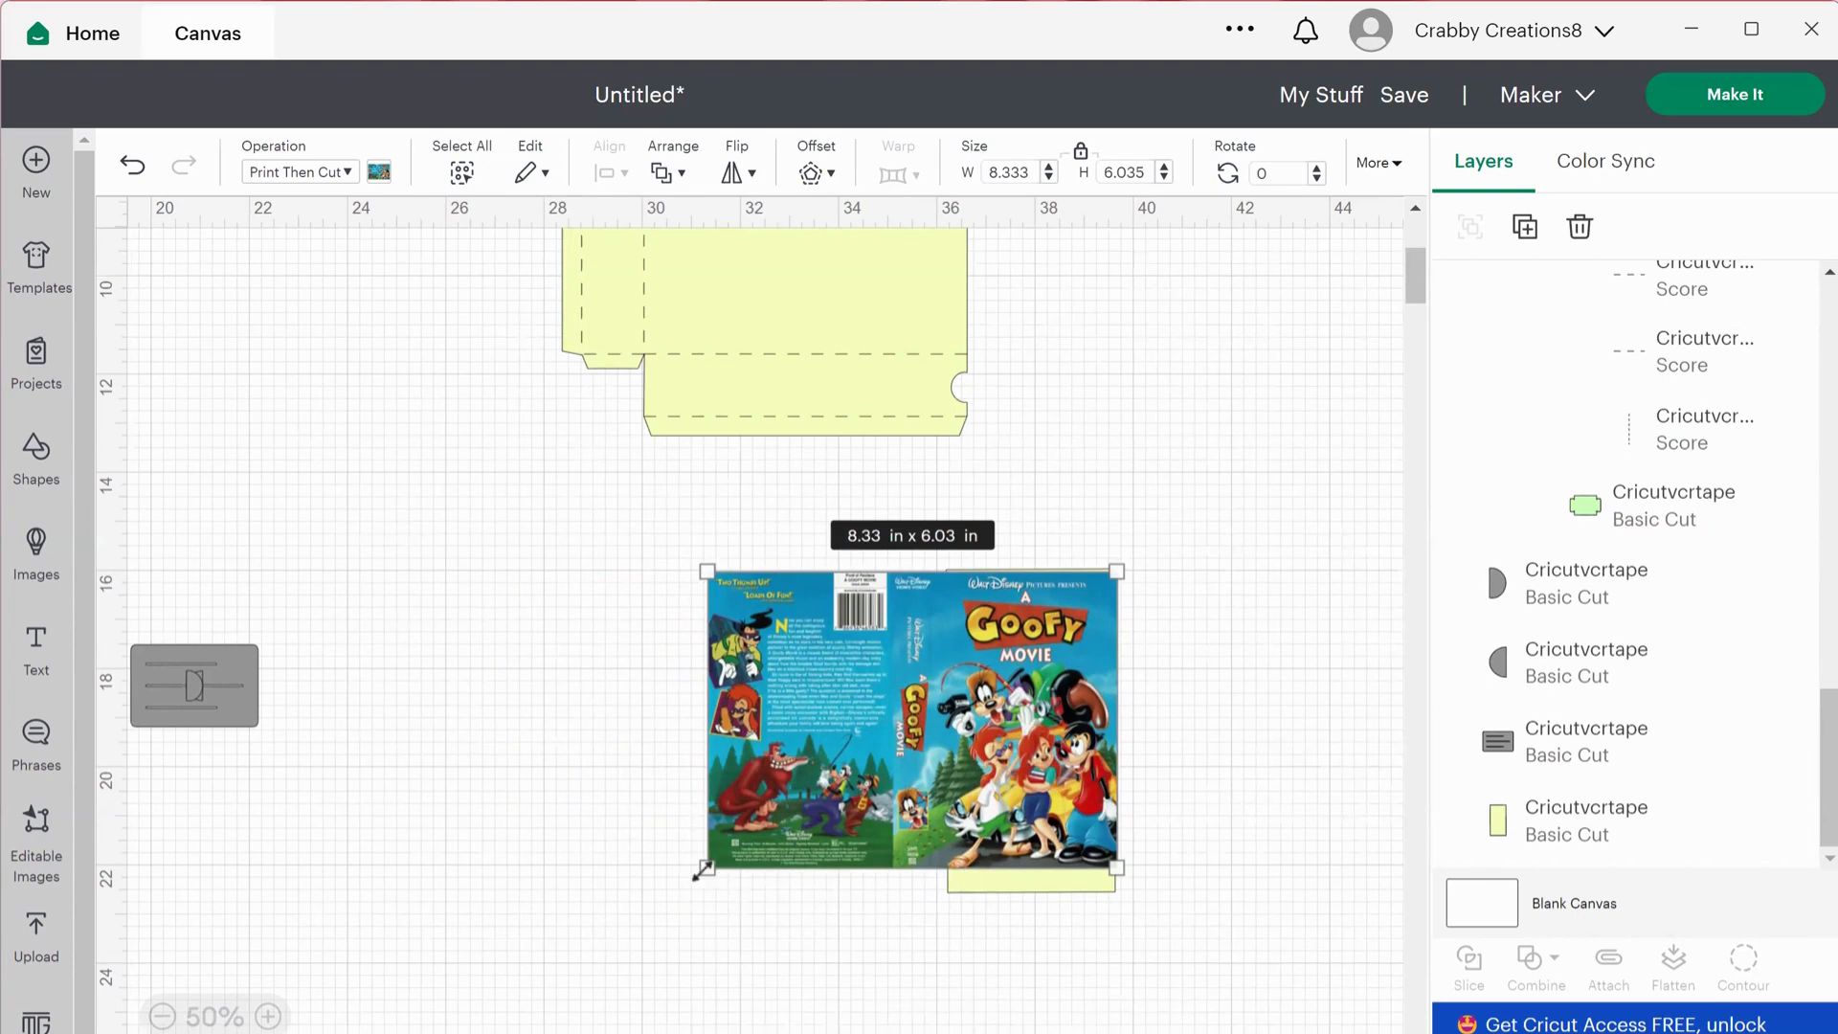
left_click_drag(695, 885, 617, 943)
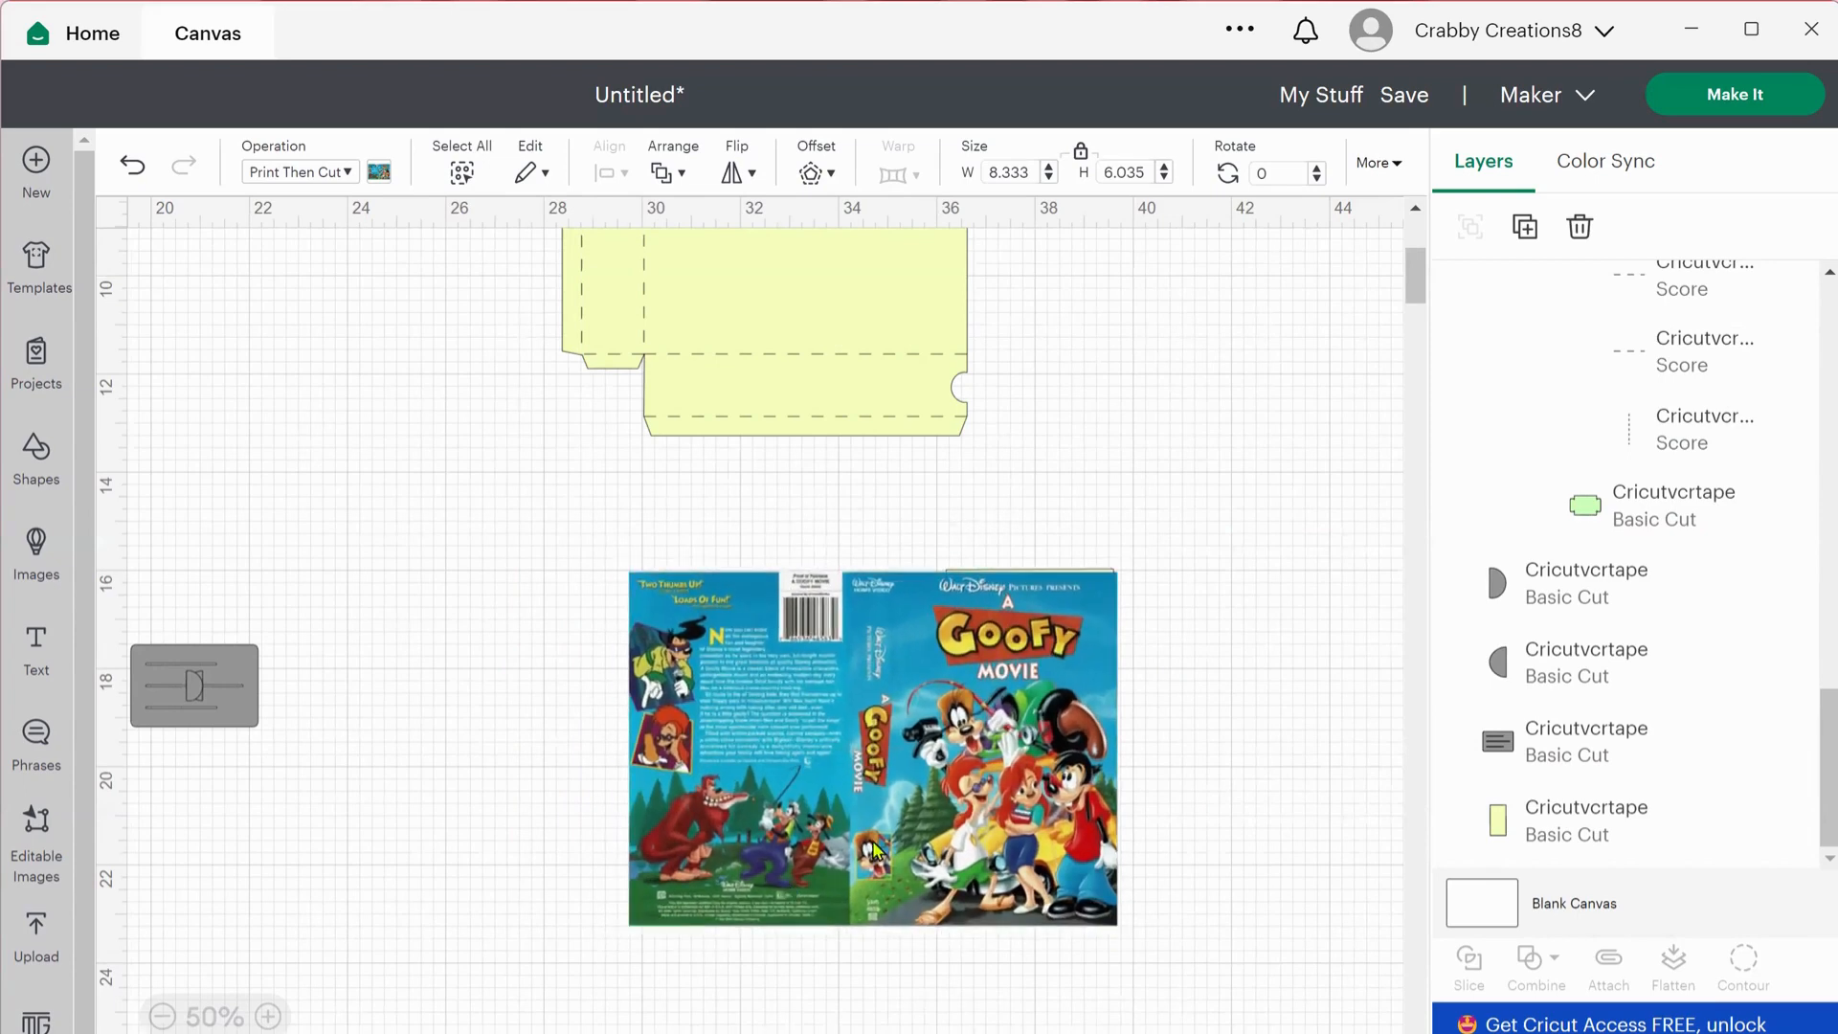
left_click_drag(882, 848, 885, 848)
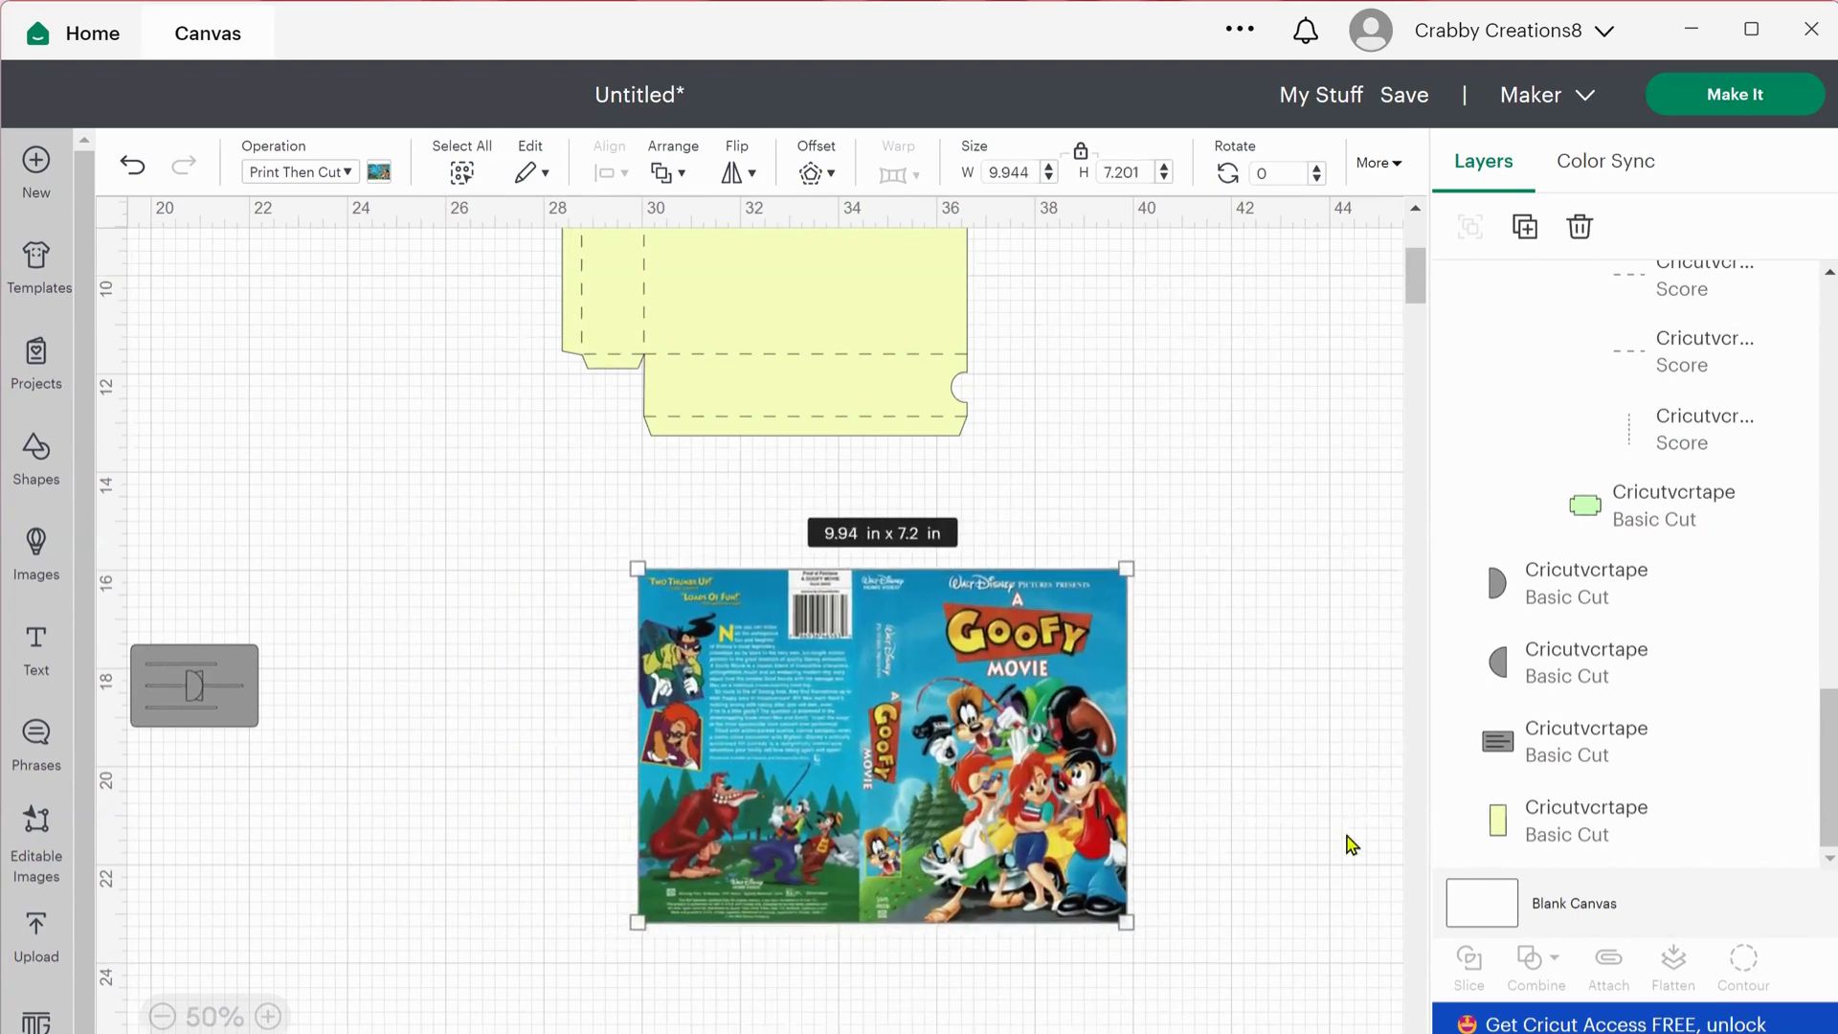
Select the cover image together with the yellow rectangle beneath it and slice them.
left_click_drag(1239, 955, 733, 522)
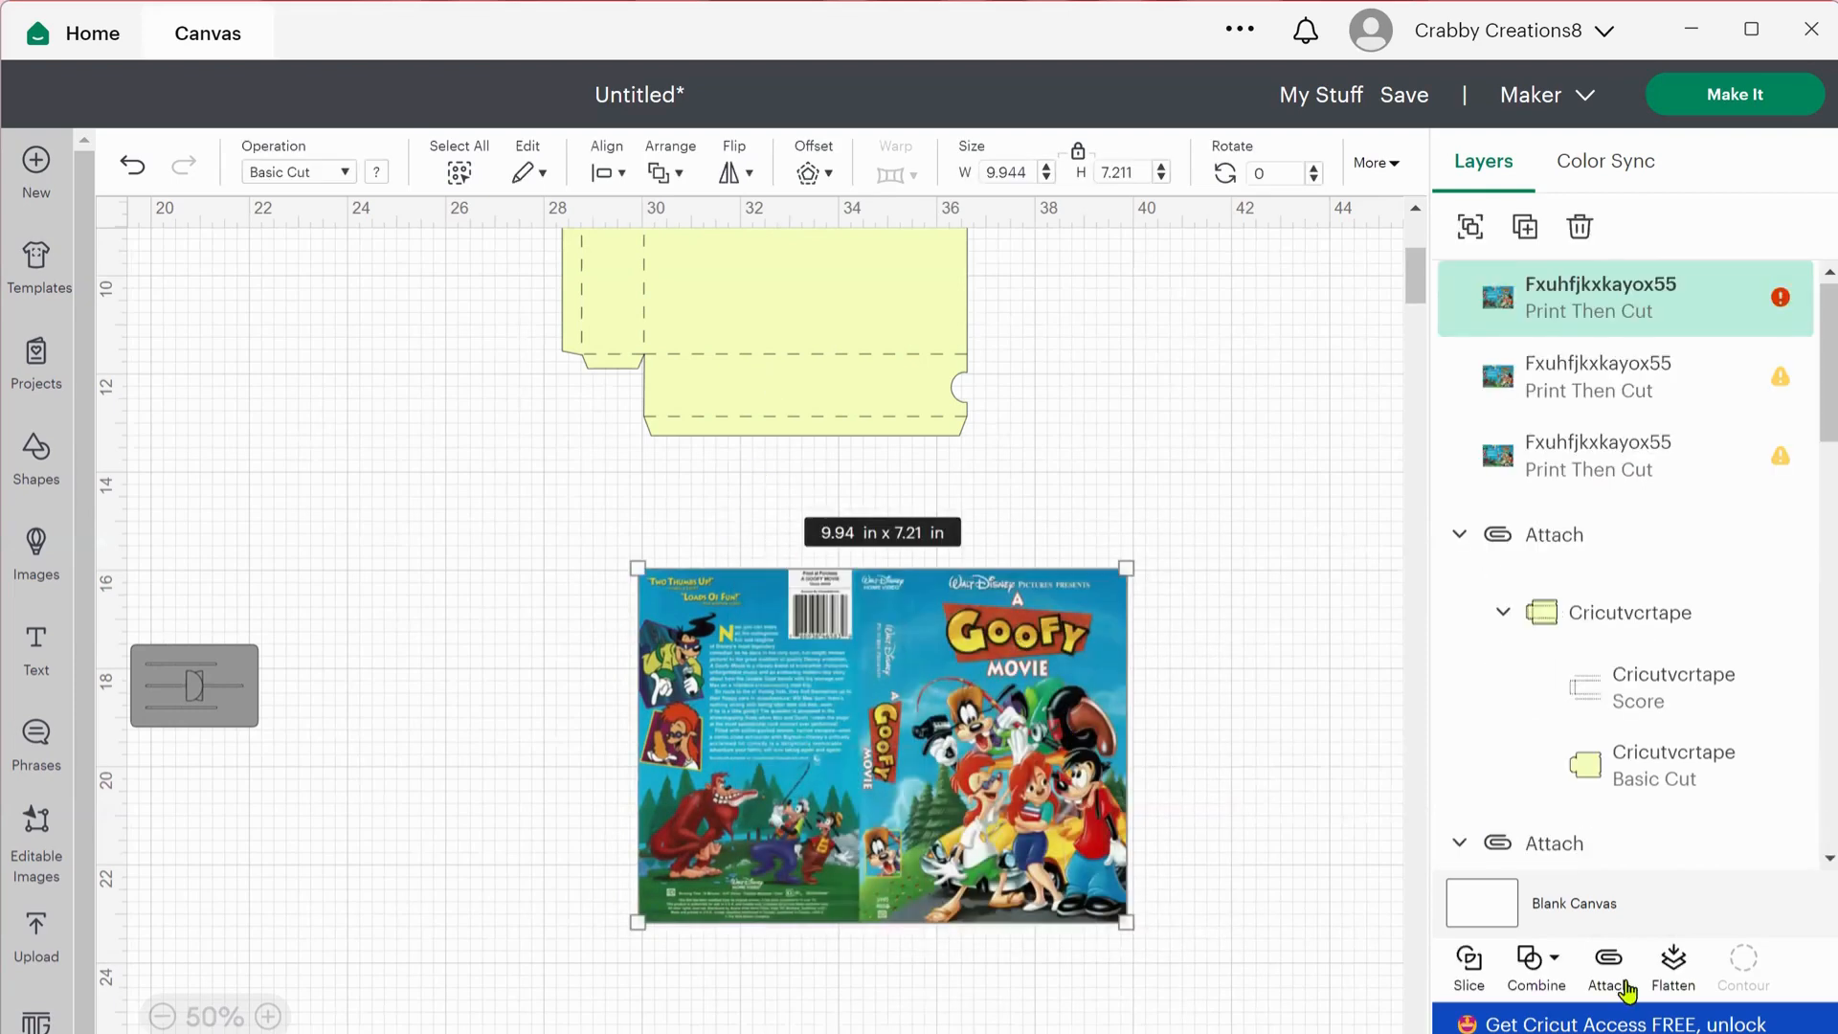
left_click(1471, 962)
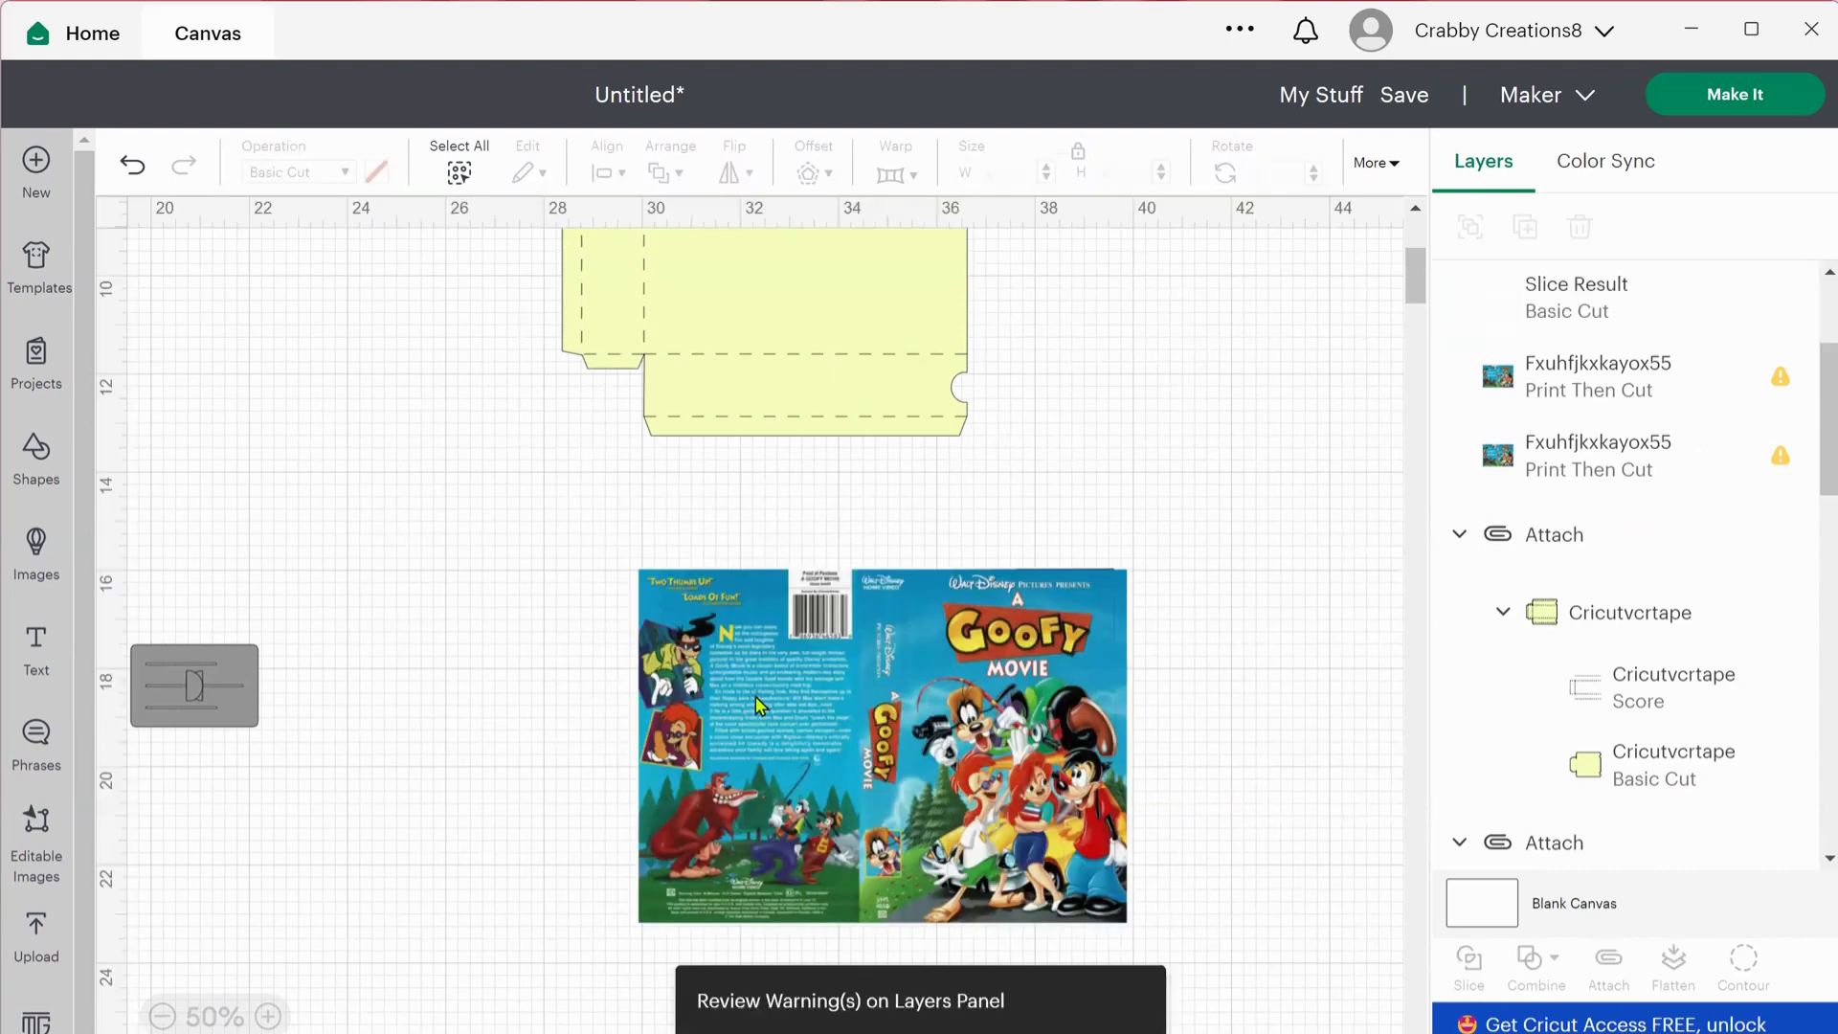
Delete the leftover cover artwork and the thin sliver from the slice, and separate the front cover piece from the yellow rectangle.
left_click_drag(757, 705, 585, 662)
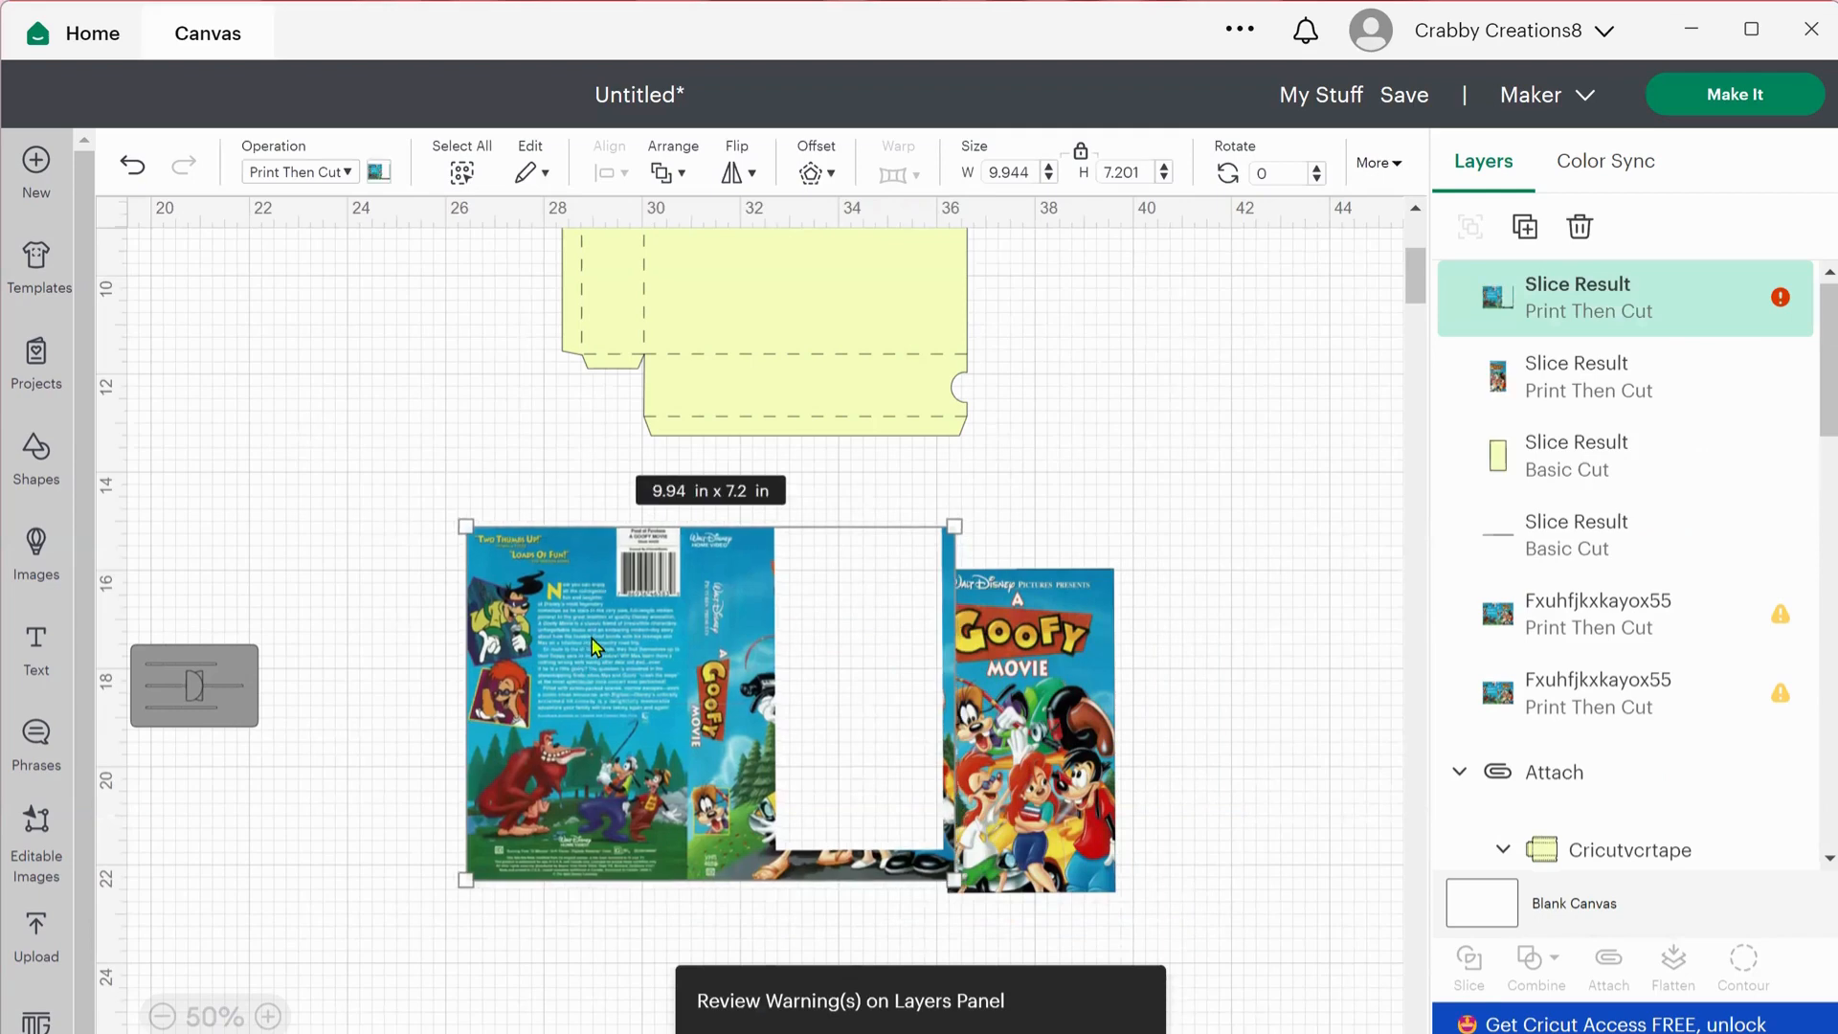
key("Delete")
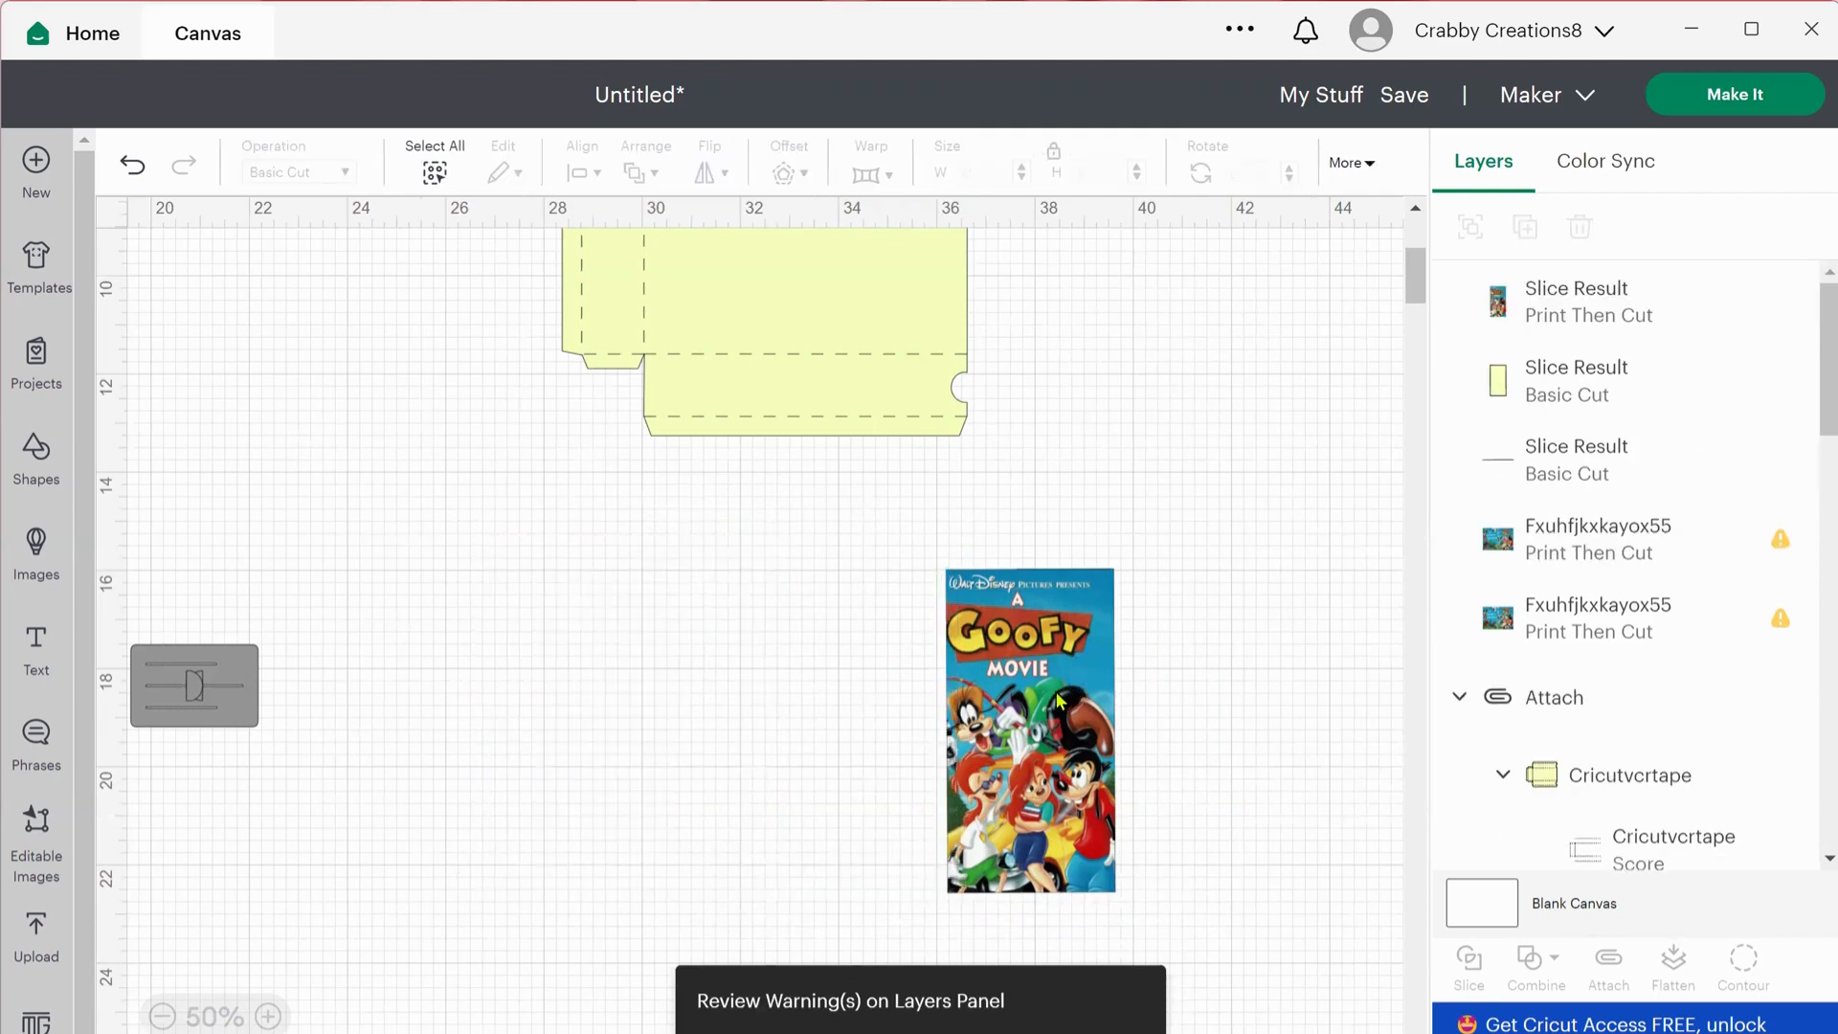
left_click_drag(1060, 701, 834, 671)
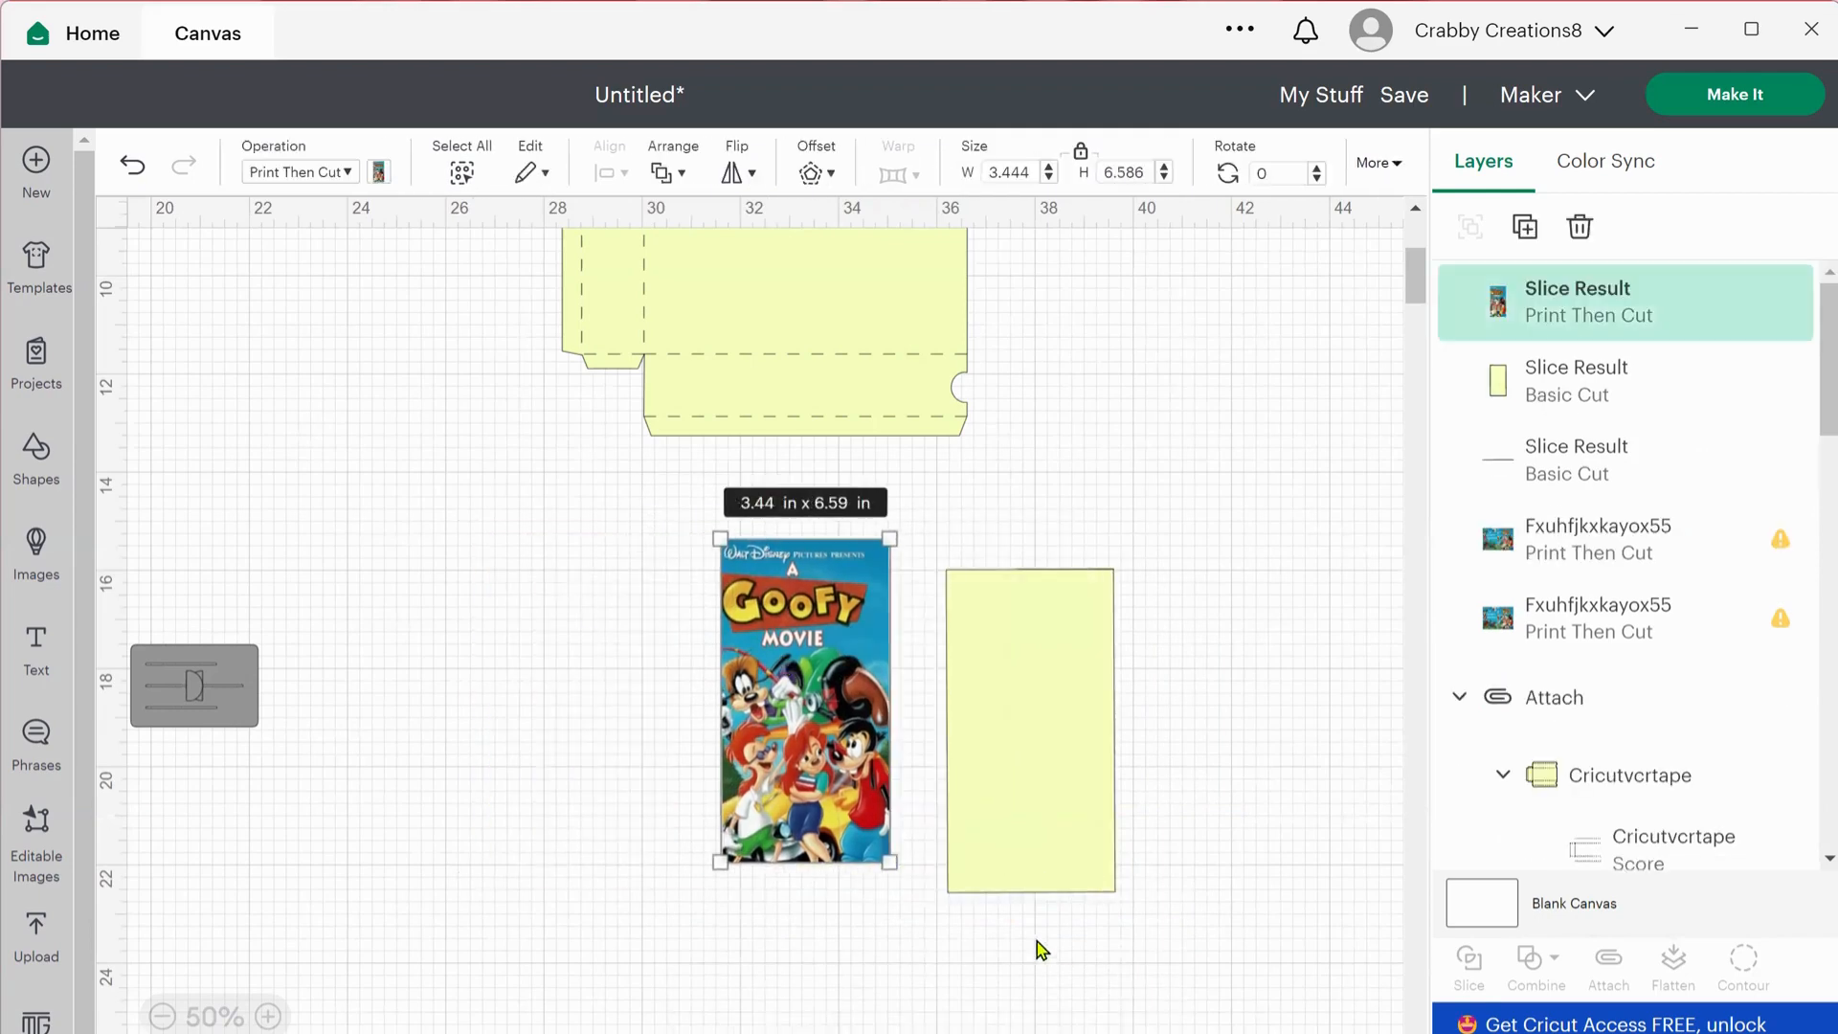
left_click(1034, 657)
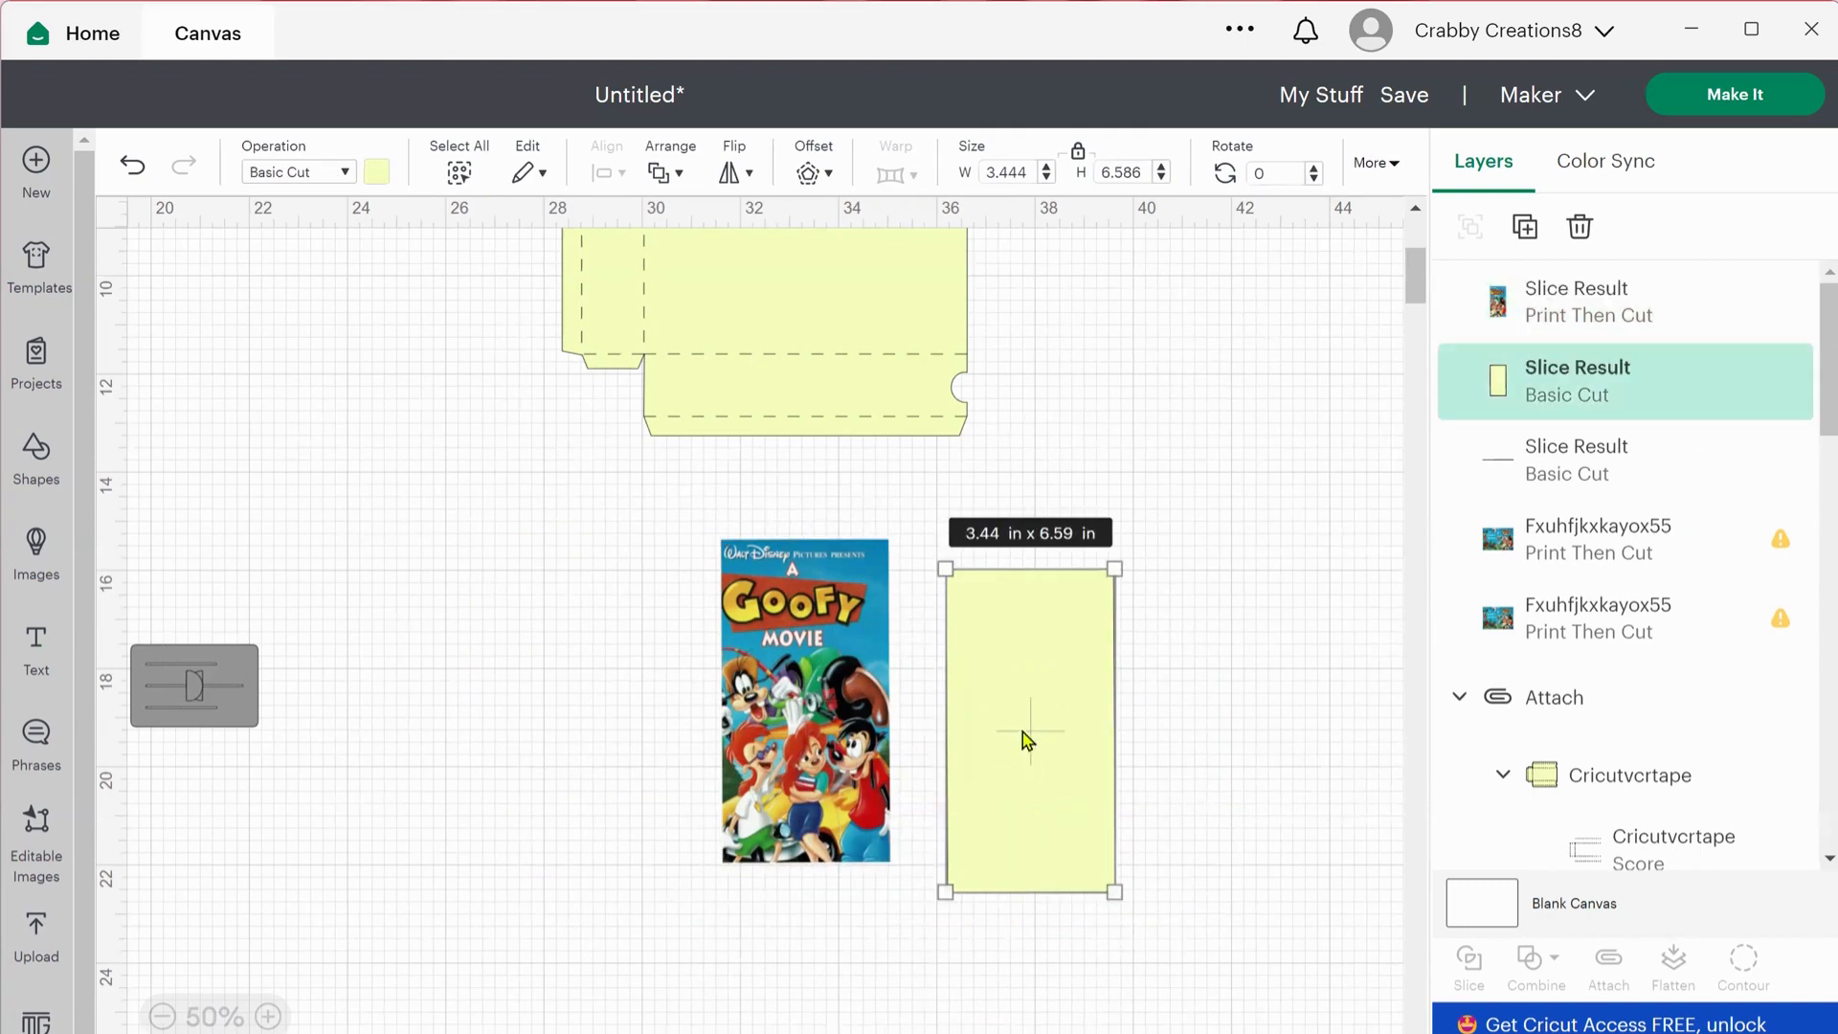
left_click_drag(1025, 738, 545, 676)
left_click_drag(1232, 653, 1057, 521)
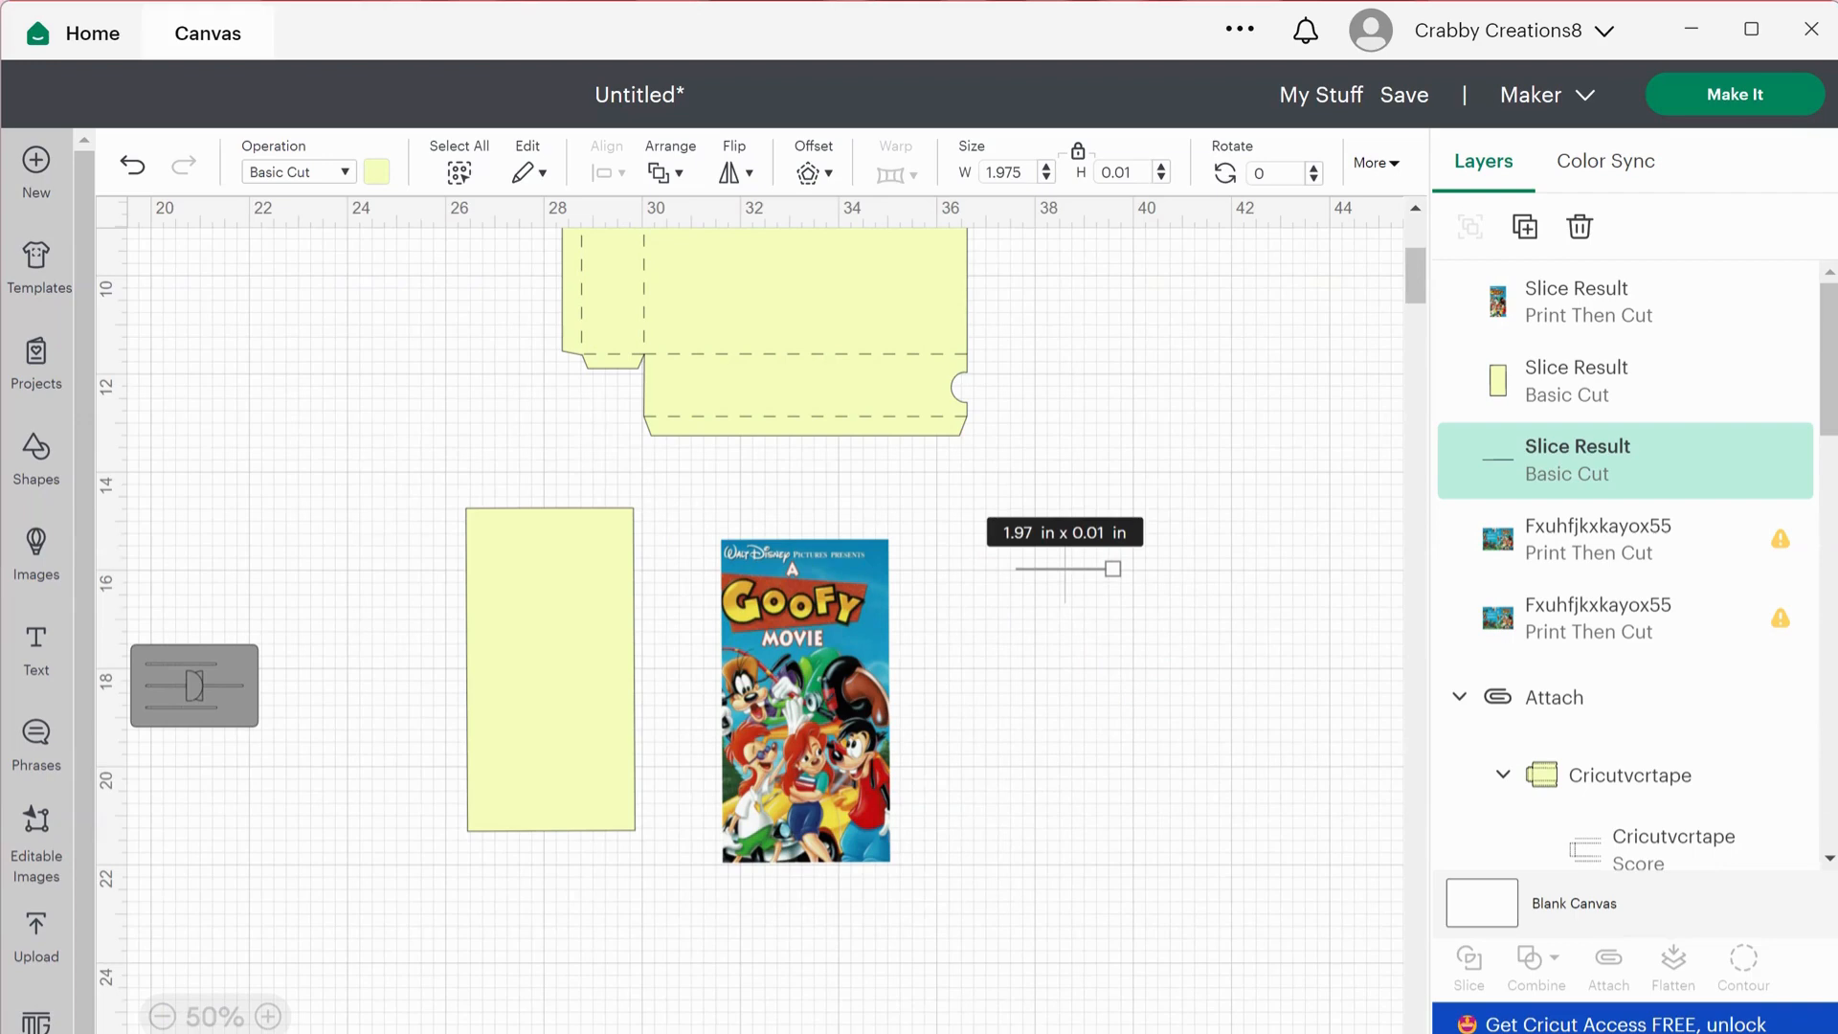
key("Delete")
left_click_drag(805, 700, 877, 720)
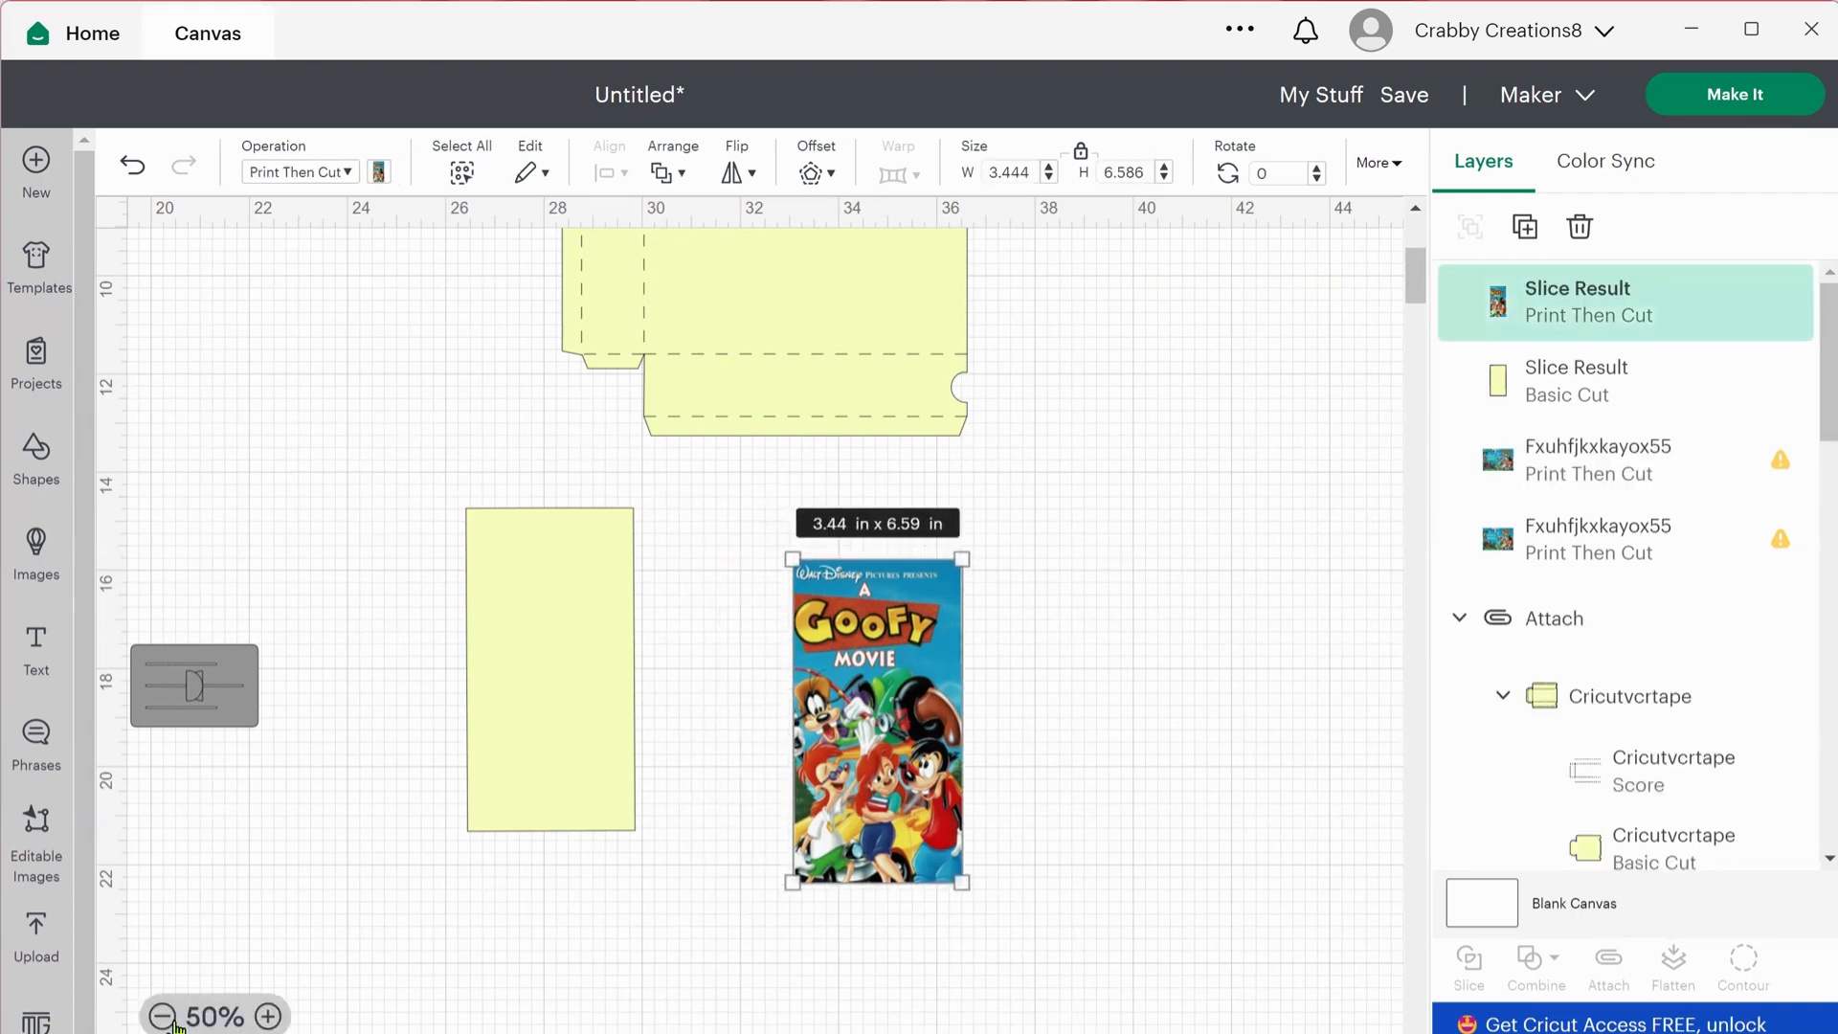
Move a full cover copy to the empty area below the grey piece and place the yellow rectangle over its back cover.
left_click(162, 1017)
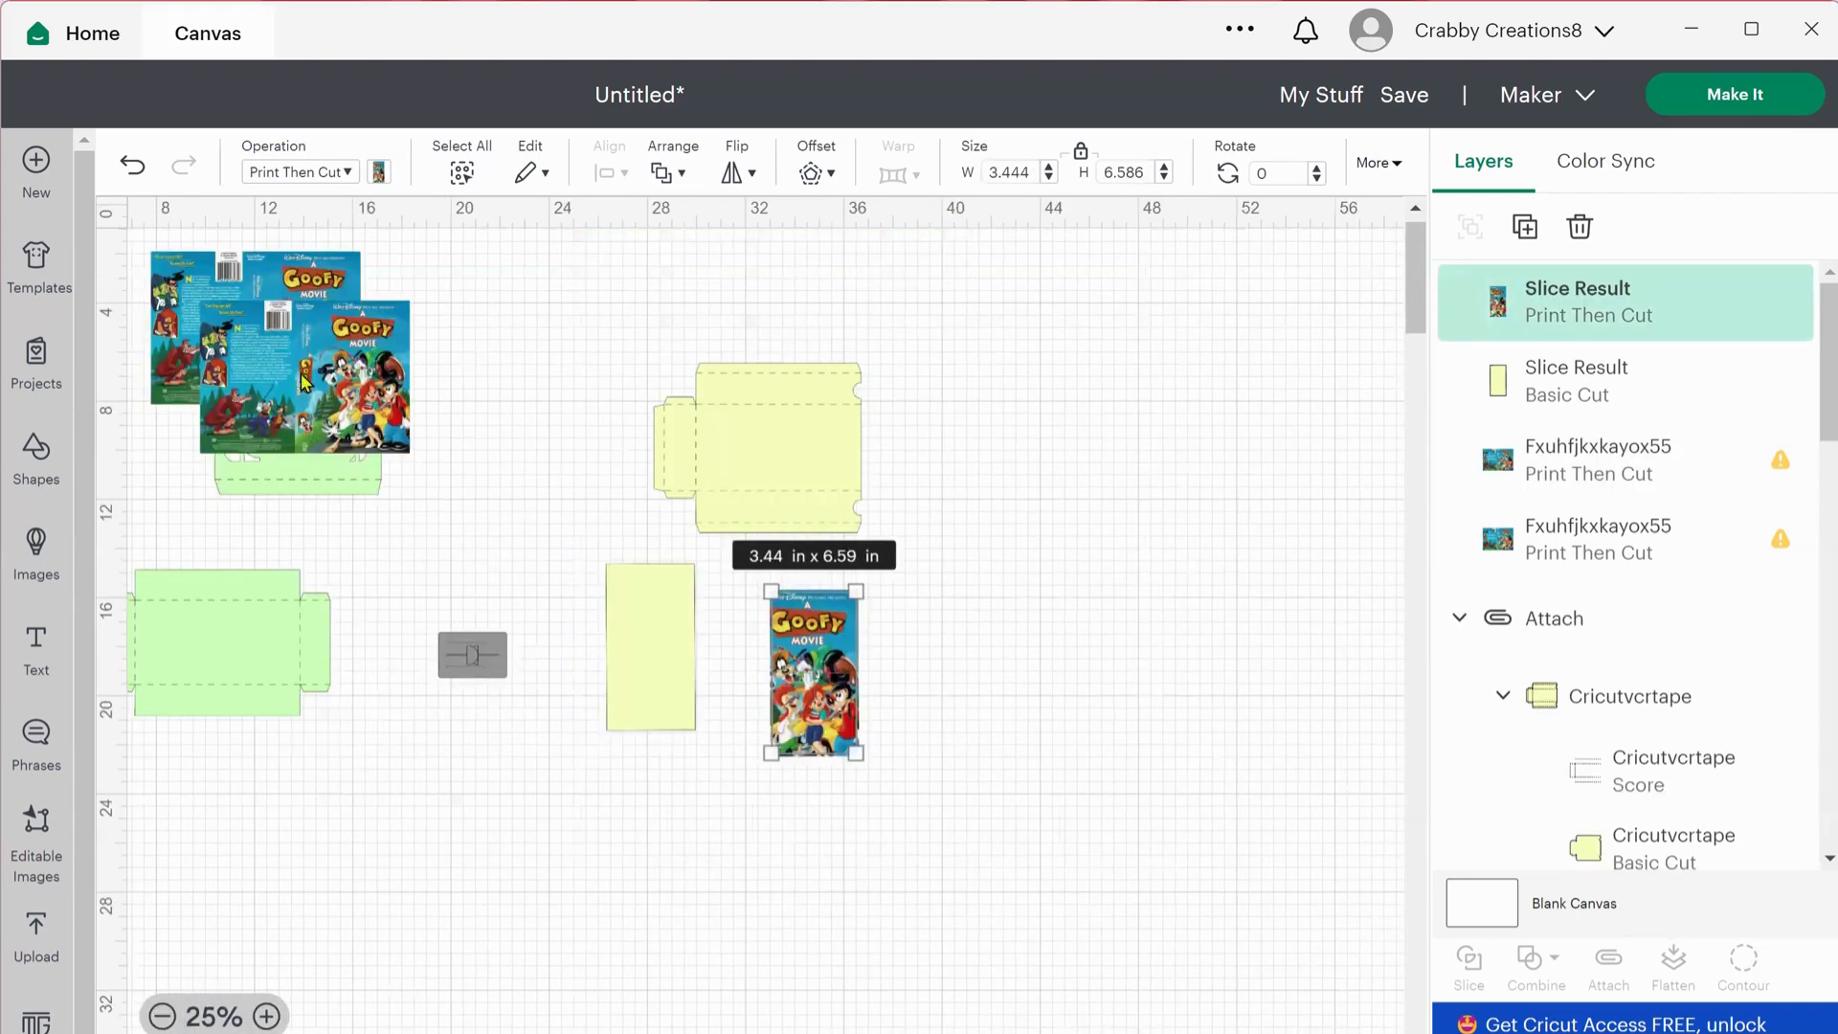
left_click_drag(301, 361, 571, 818)
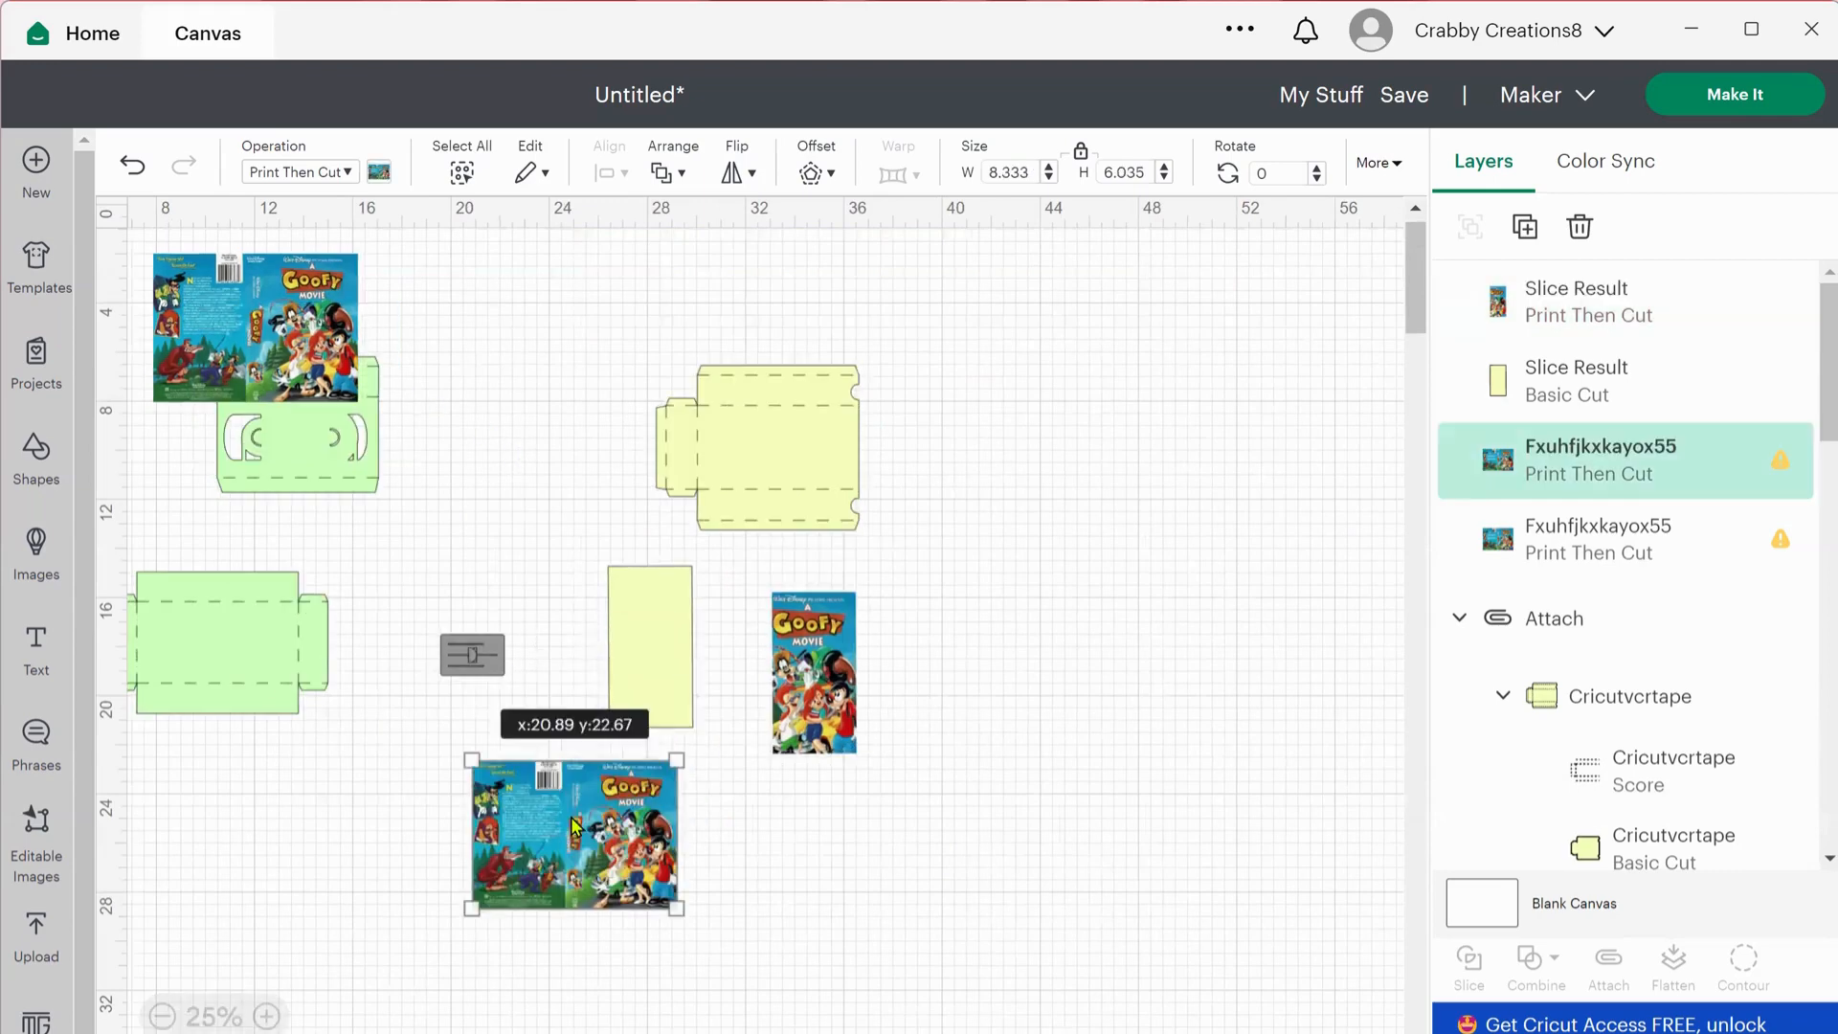
left_click_drag(646, 616, 507, 809)
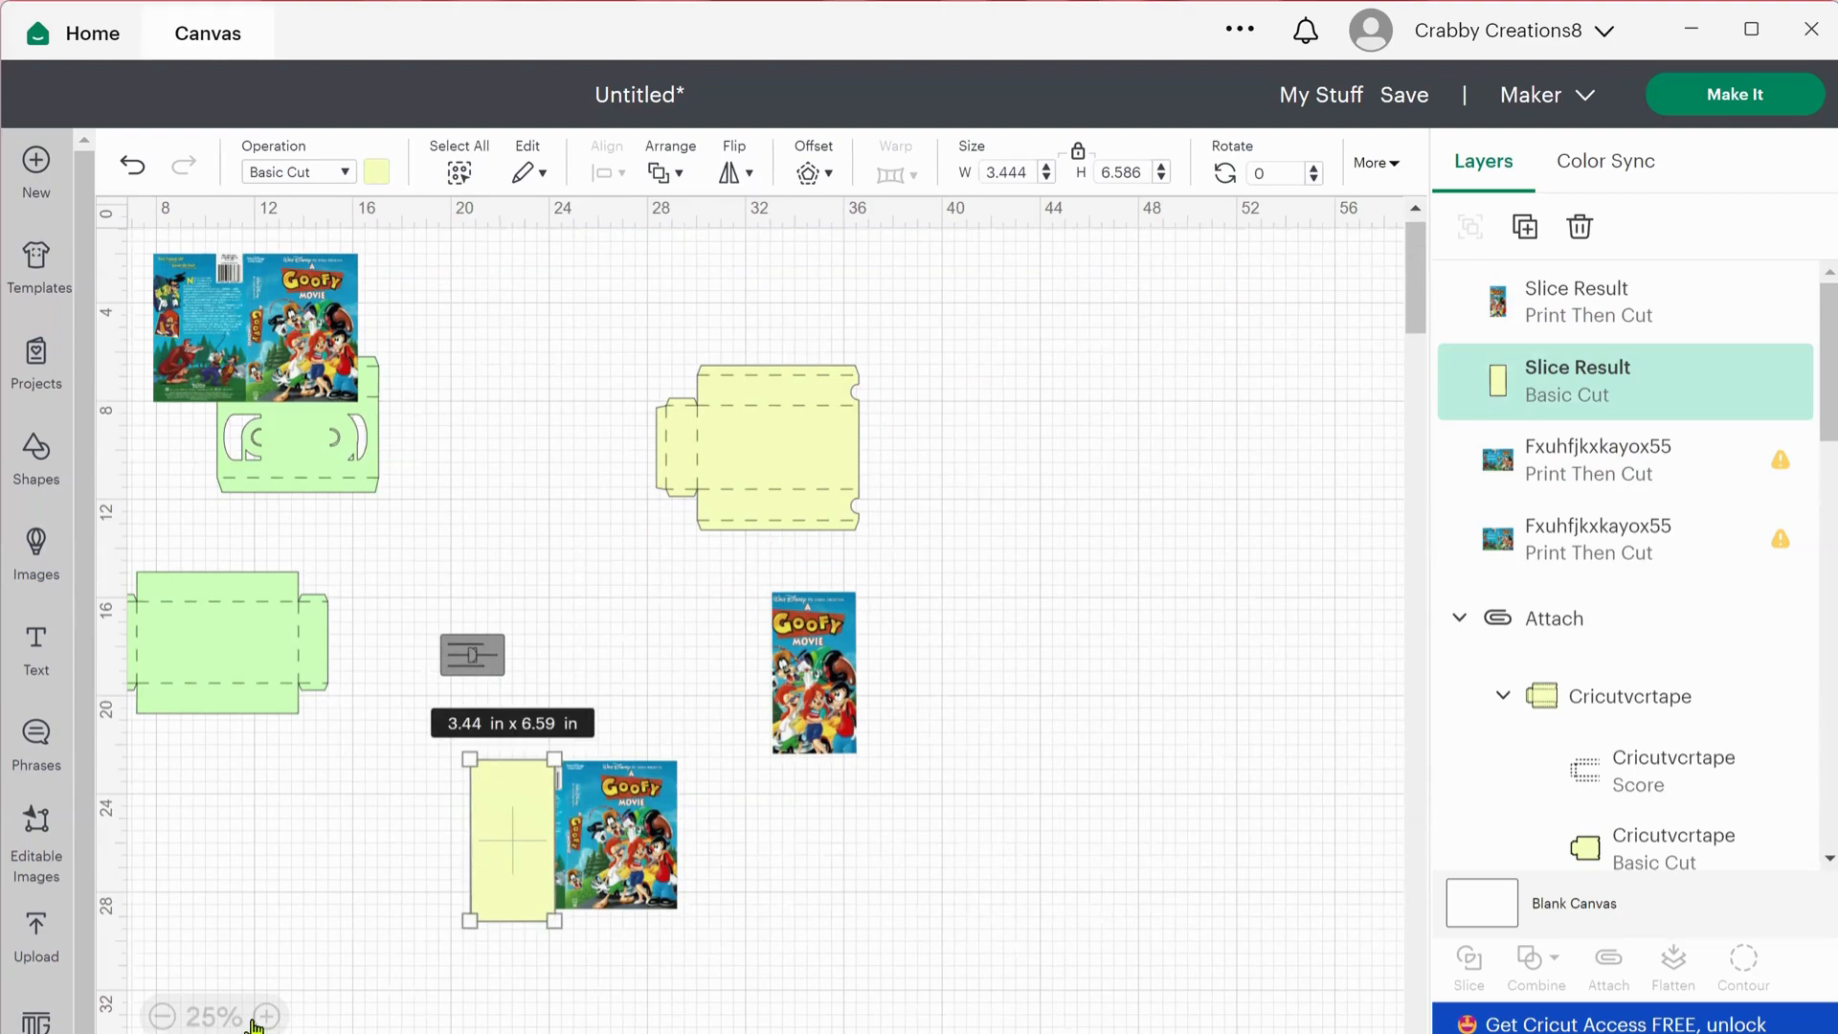
Fine-tune the yellow rectangle's position over the back panel of the full cover image.
left_click(267, 1016)
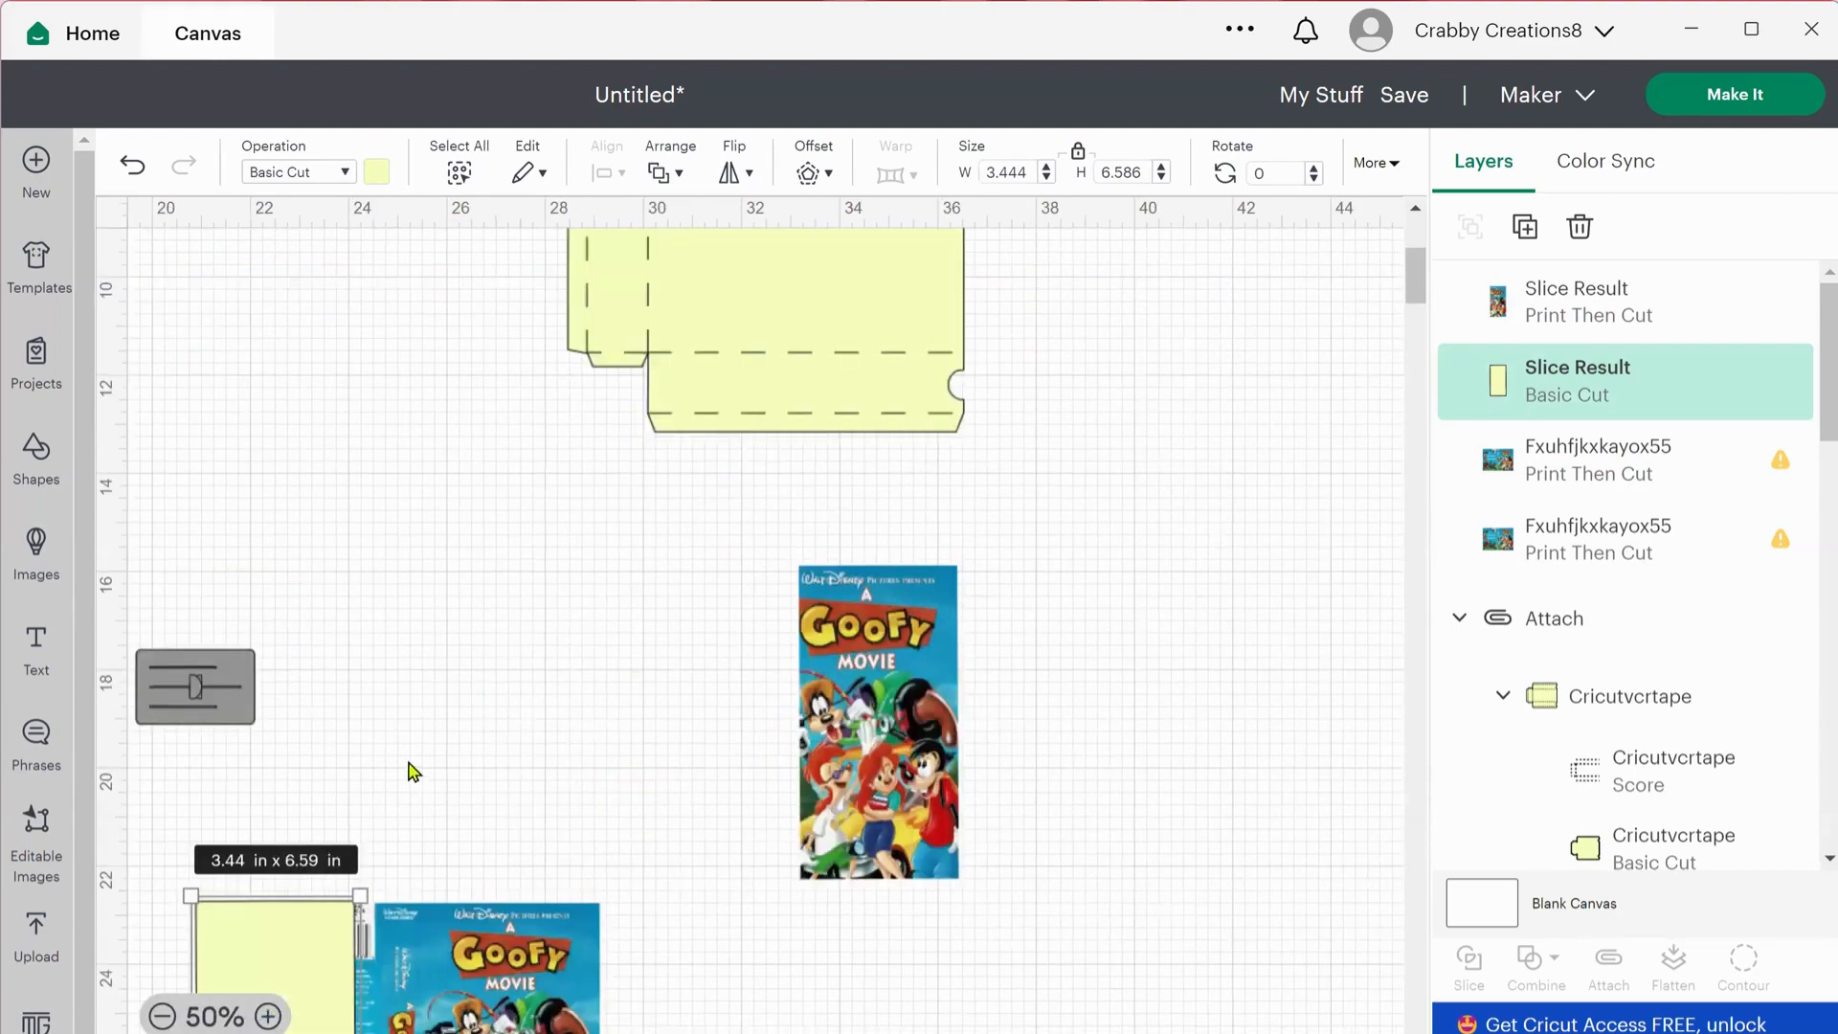
scroll(677, 766, "up", 1)
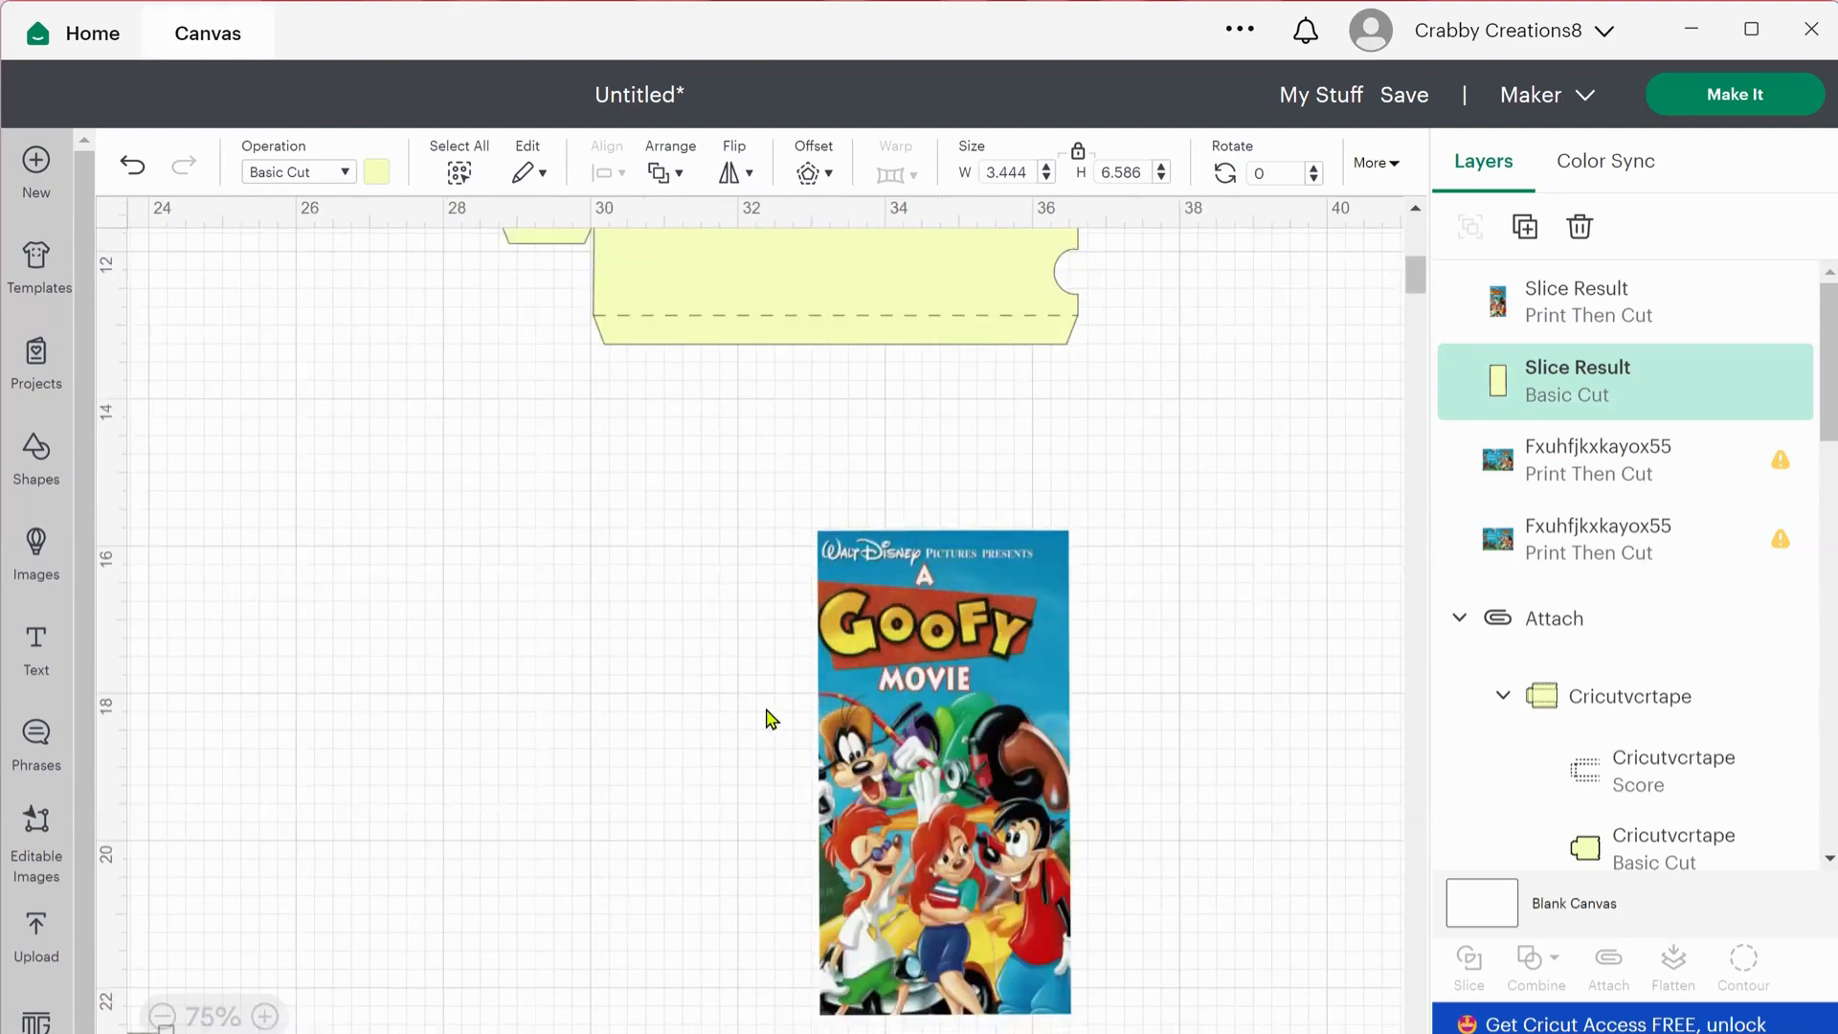
left_click(907, 693)
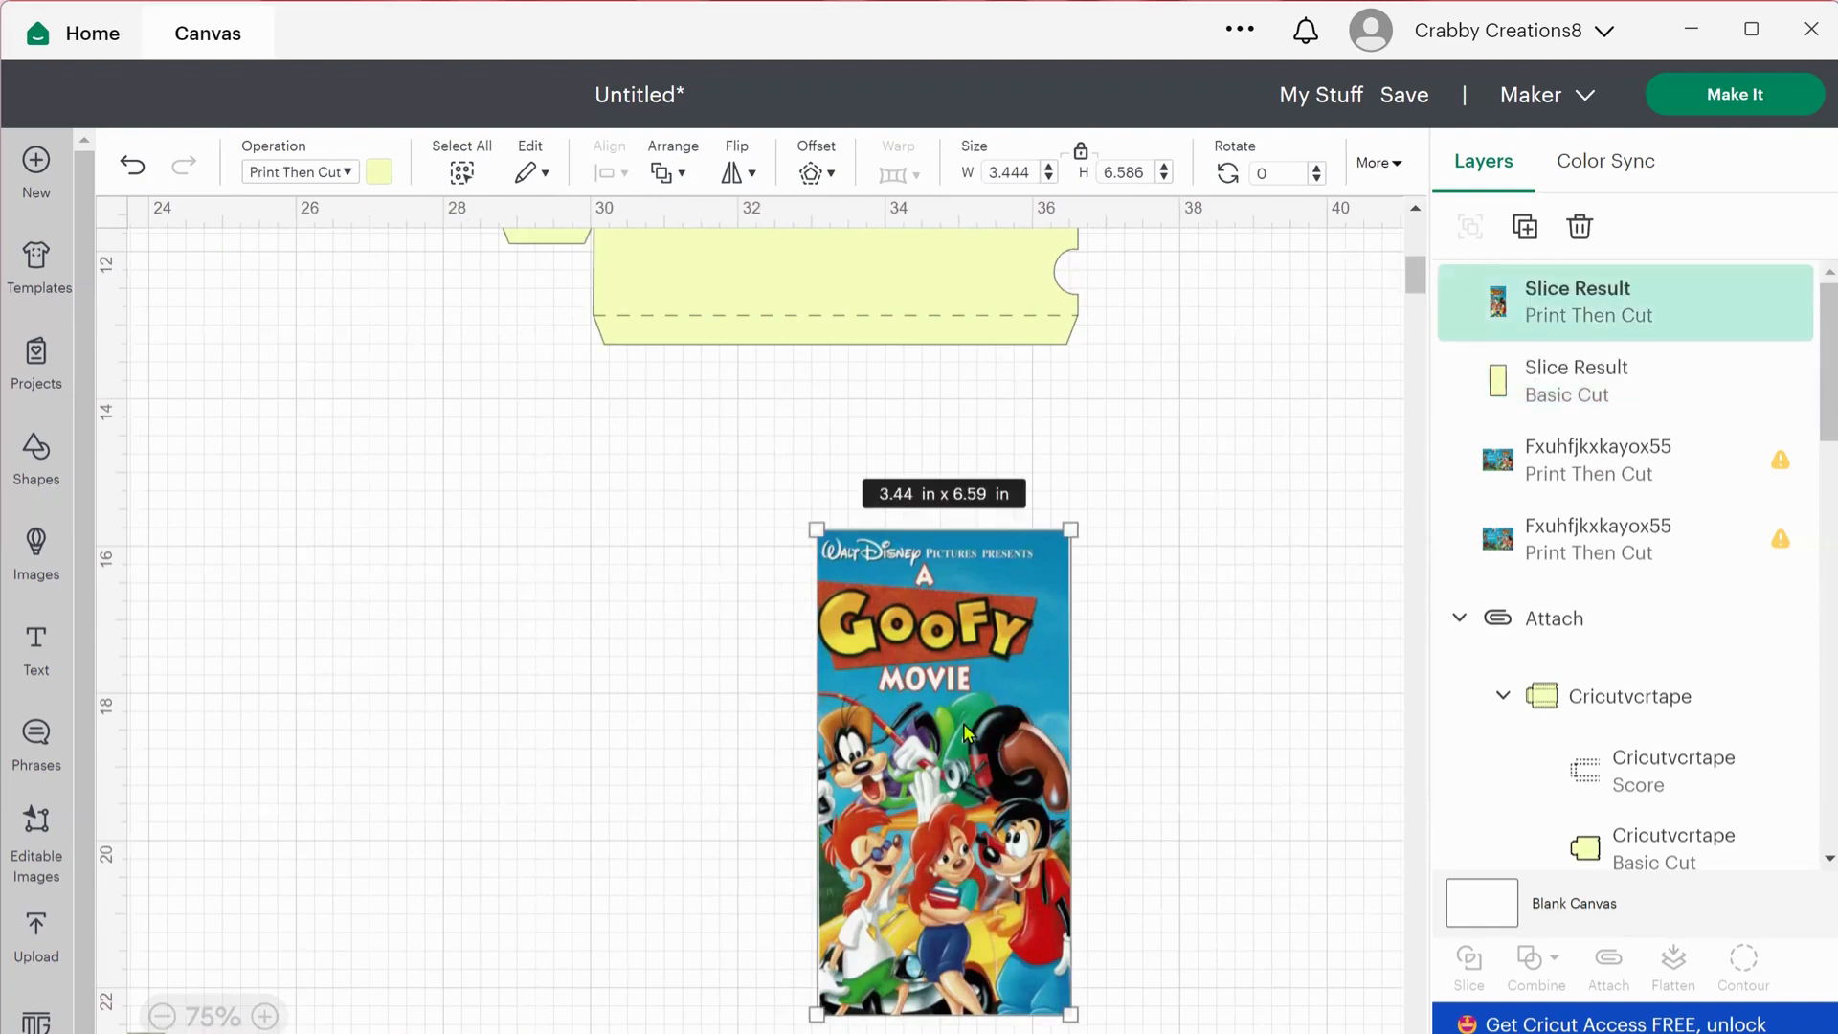
scroll(963, 733, "down", 2)
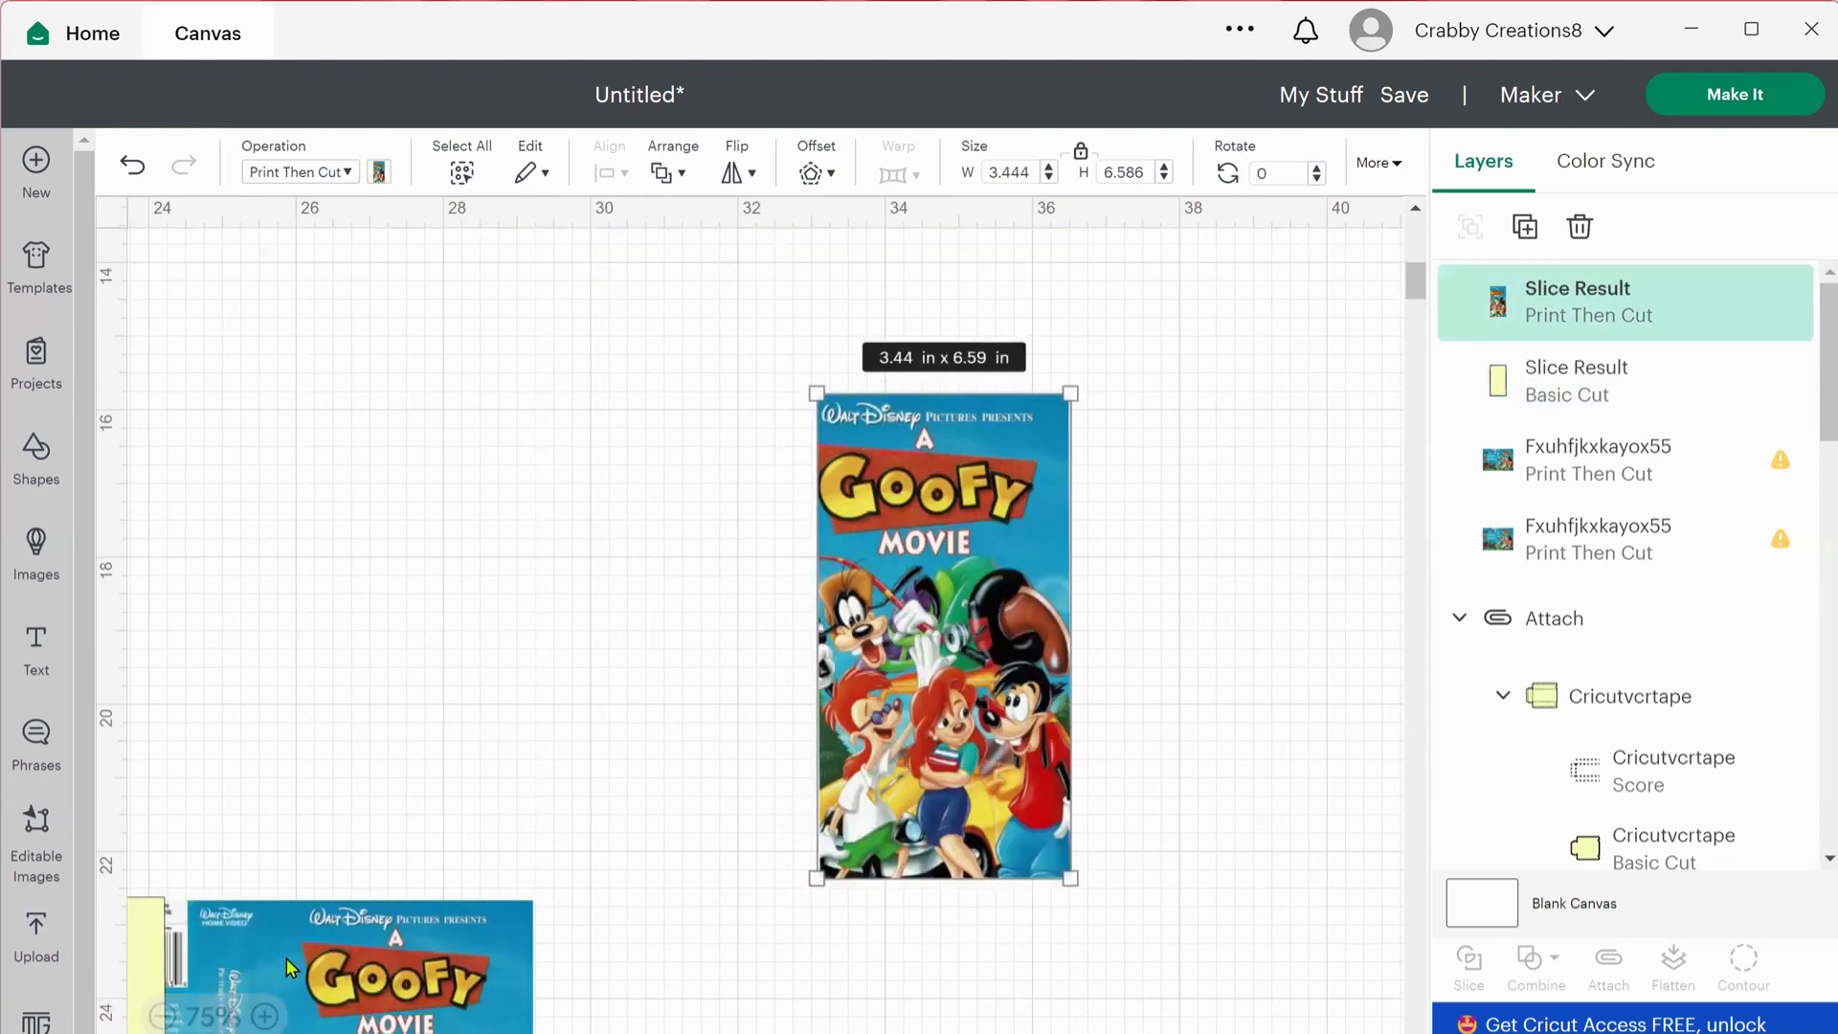
left_click(203, 1019)
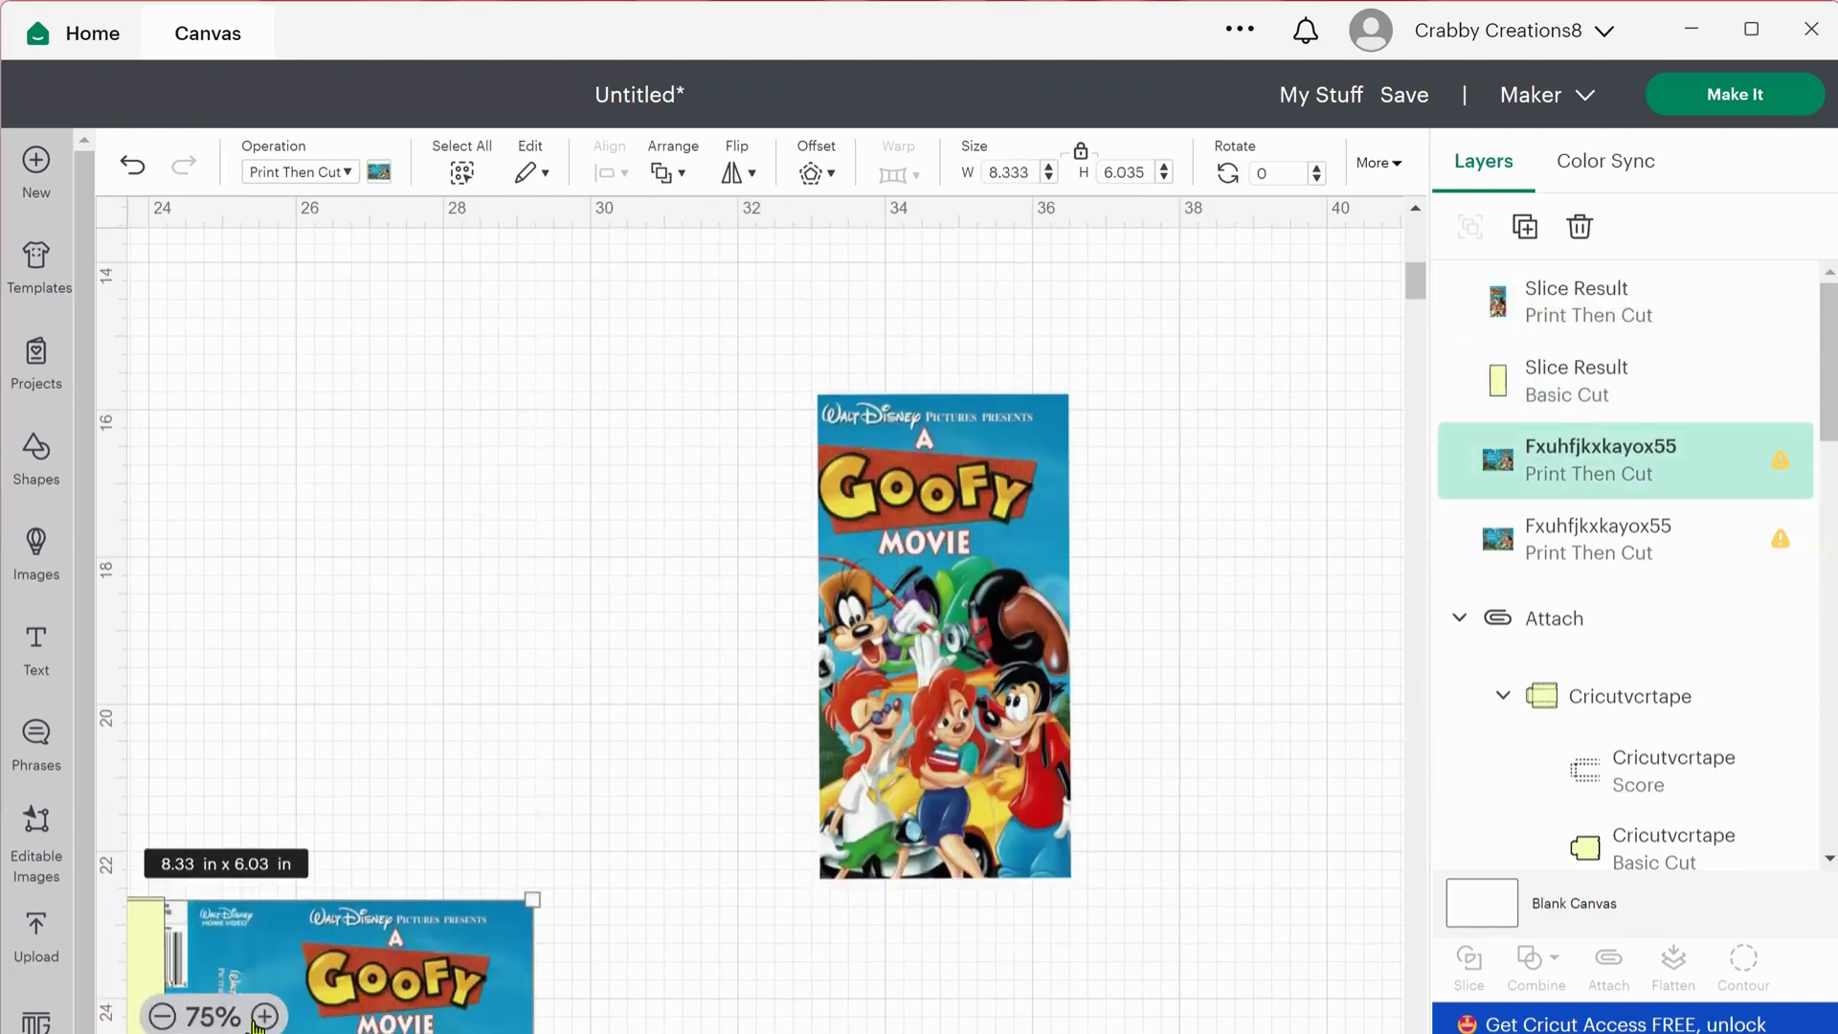
left_click(264, 1017)
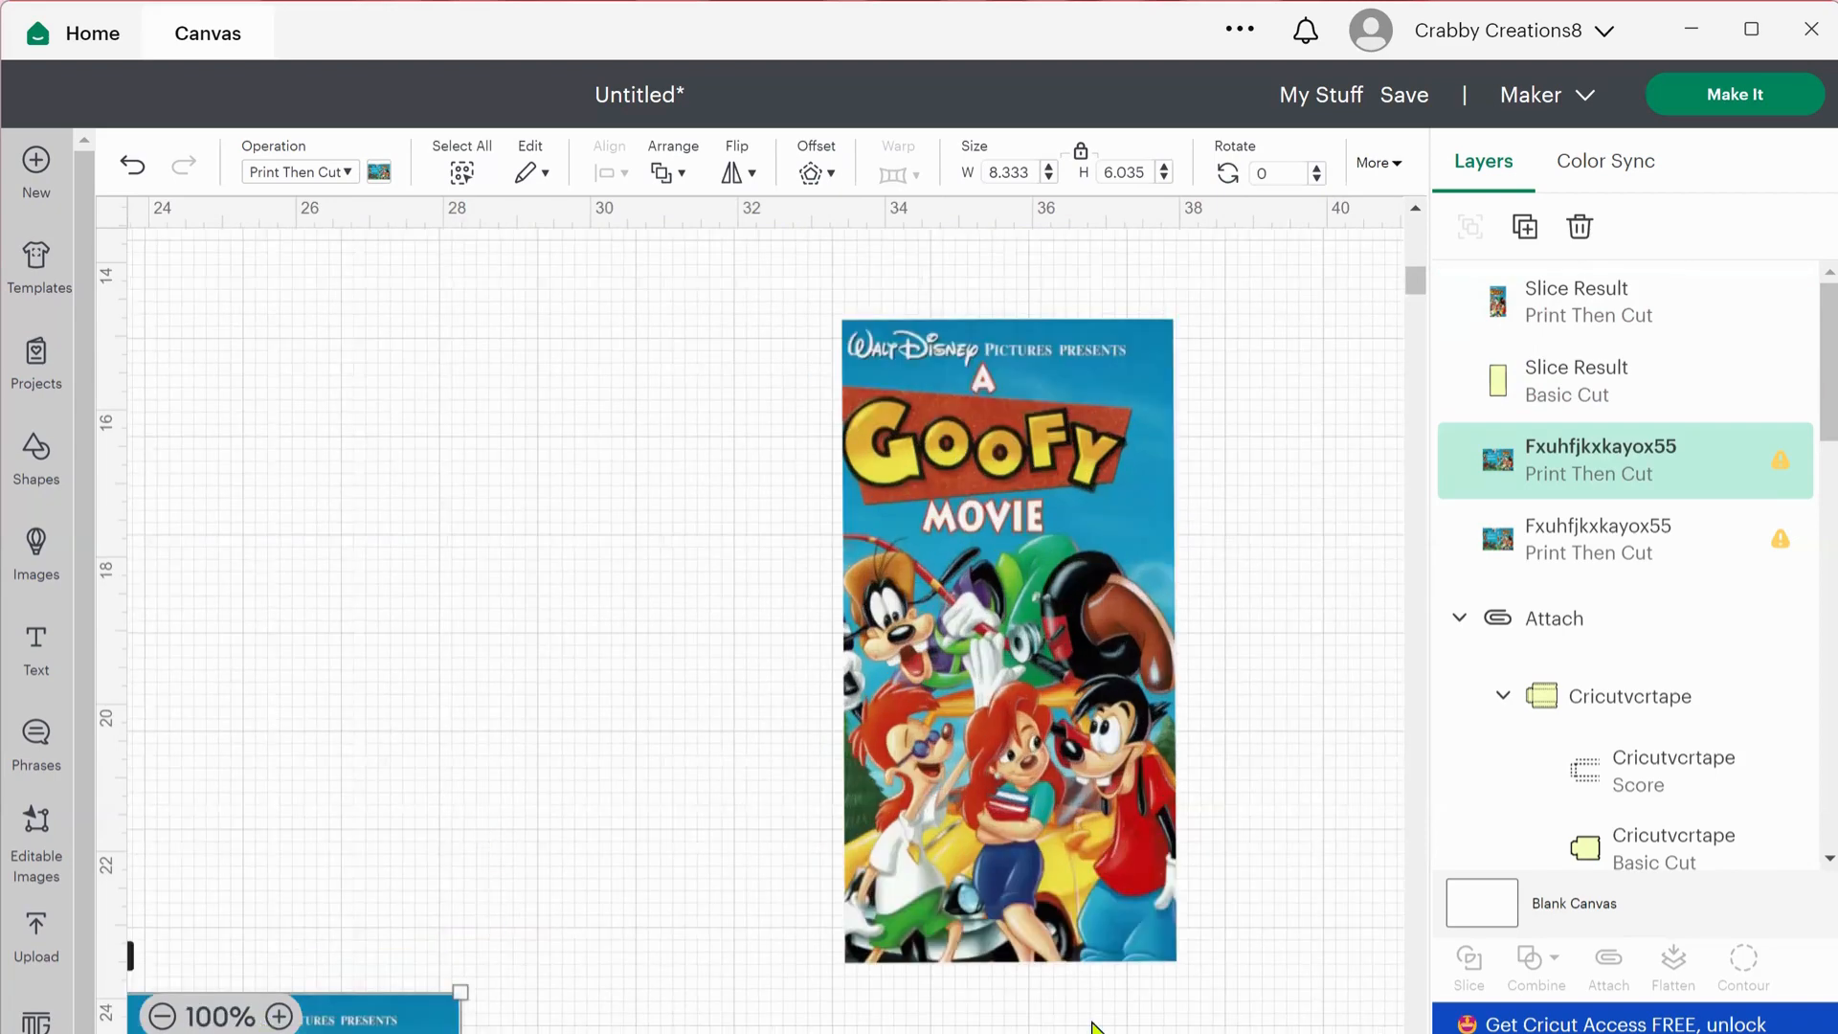
scroll(1091, 1026, "down", 5)
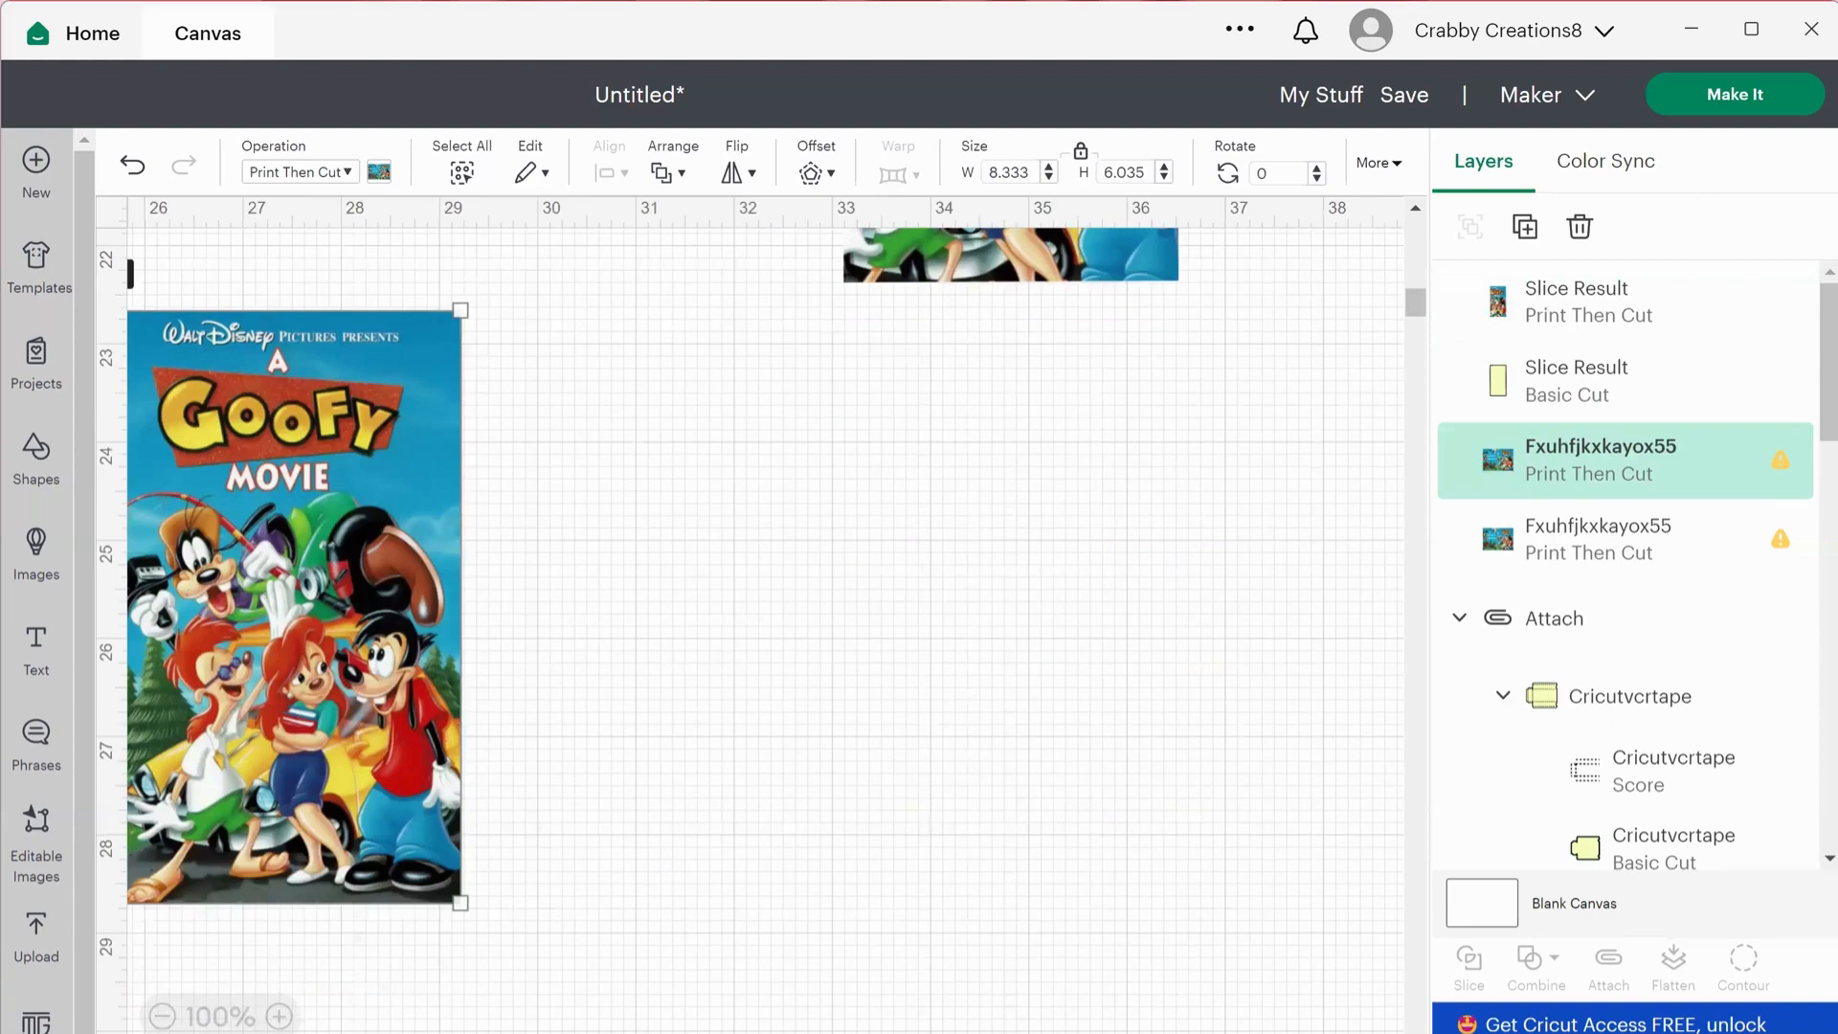
left_click_drag(287, 1032, 281, 1033)
scroll(541, 627, "left", 5)
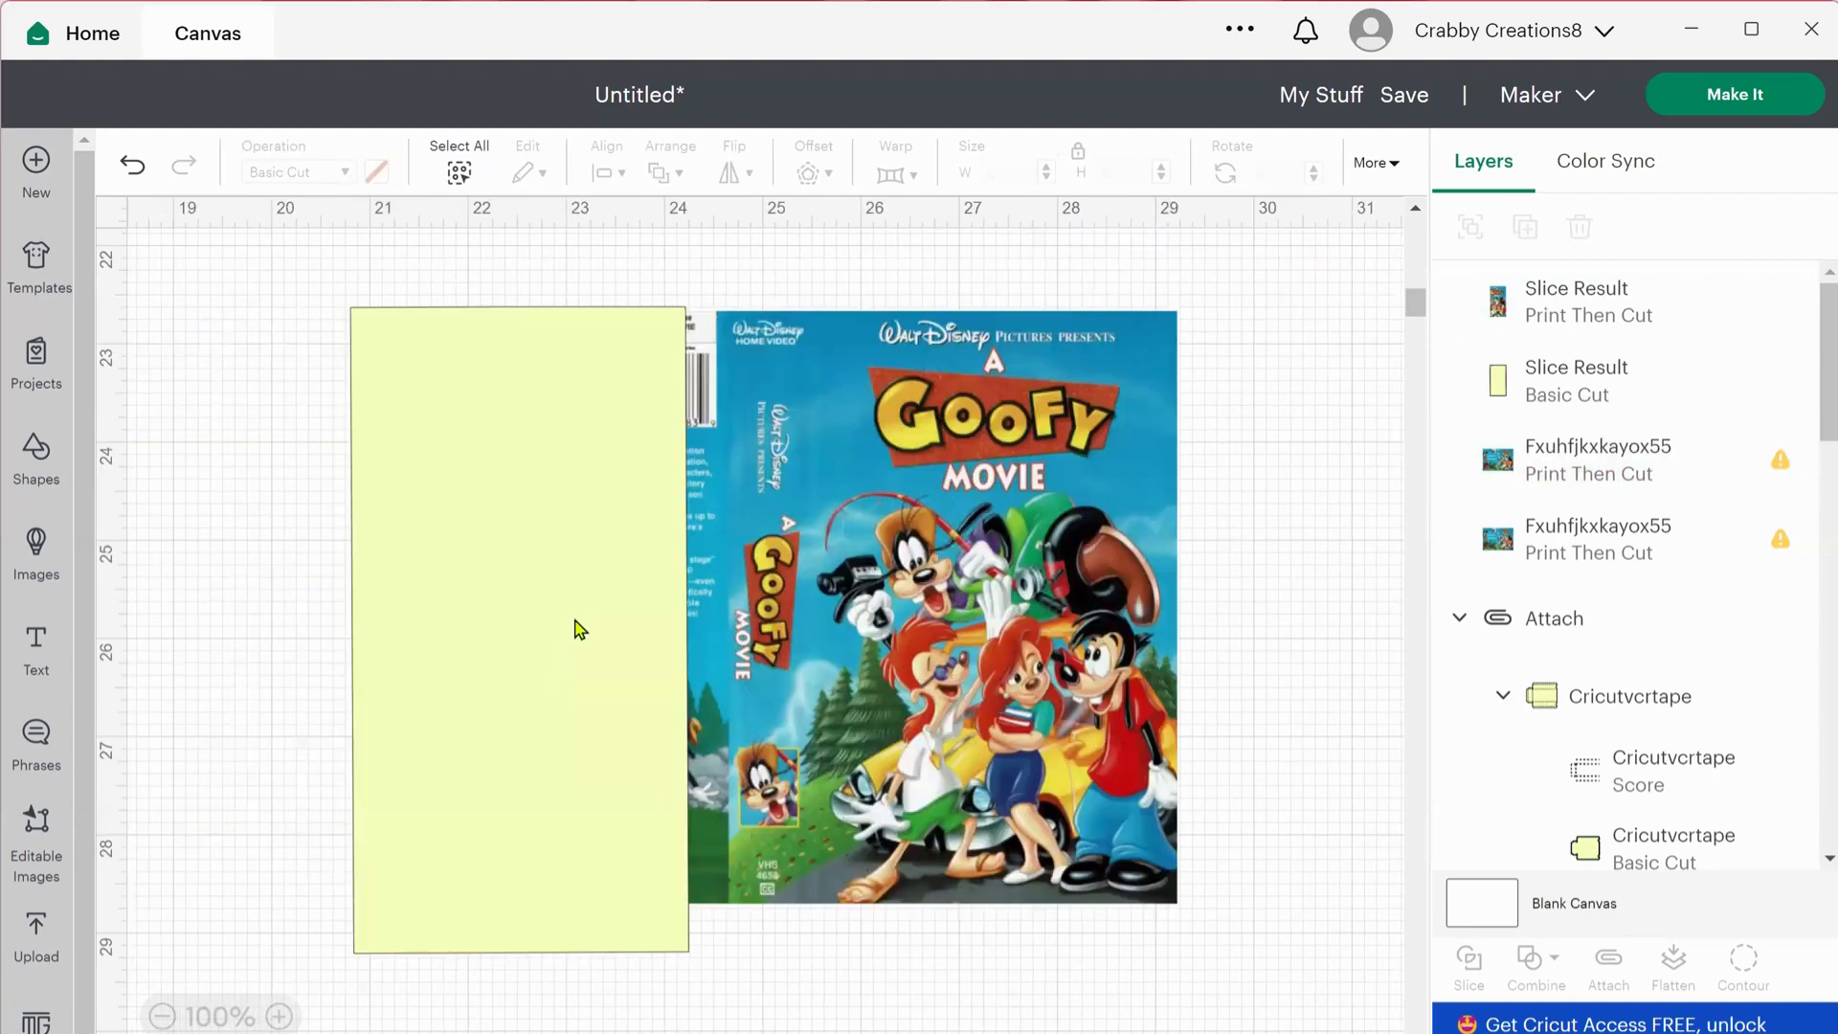
left_click_drag(519, 627, 555, 631)
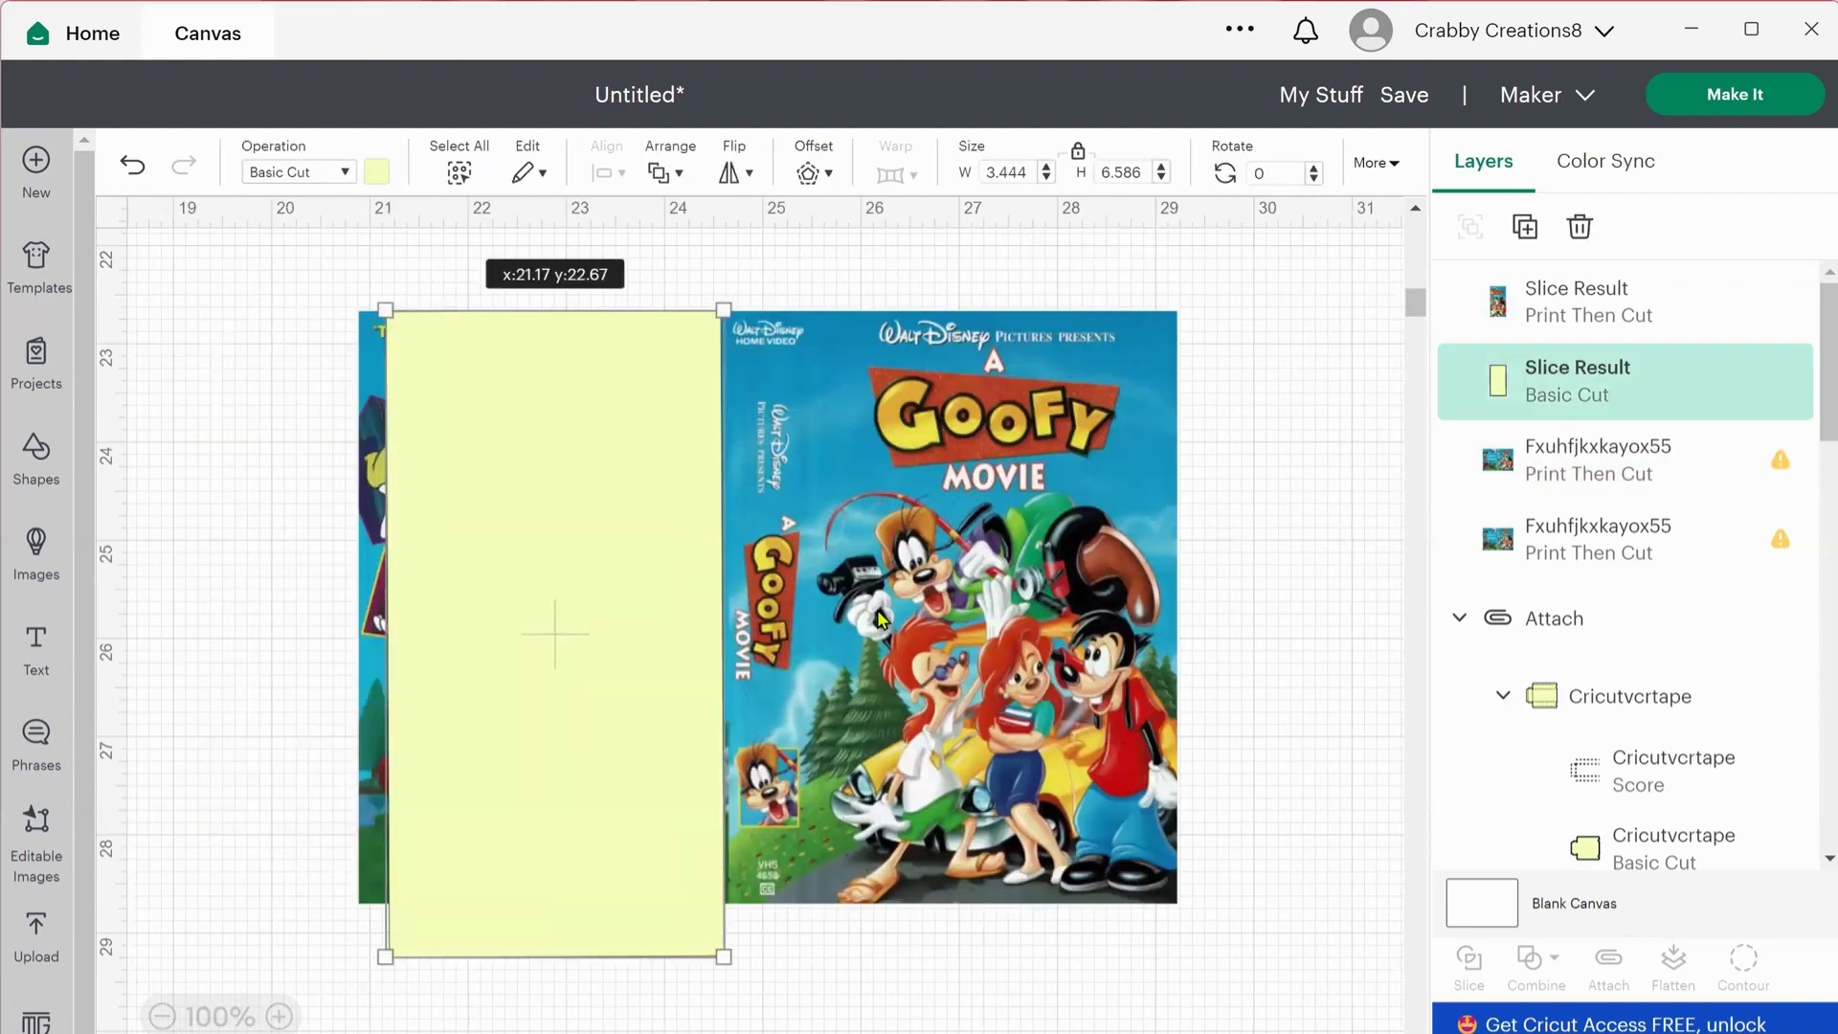
Bring the cover image in front of the yellow rectangle, enlarge it to about 9.43 by 6.83 in, and center its back cover over the rectangle.
left_click(881, 620)
key("ctrl+shift+Up")
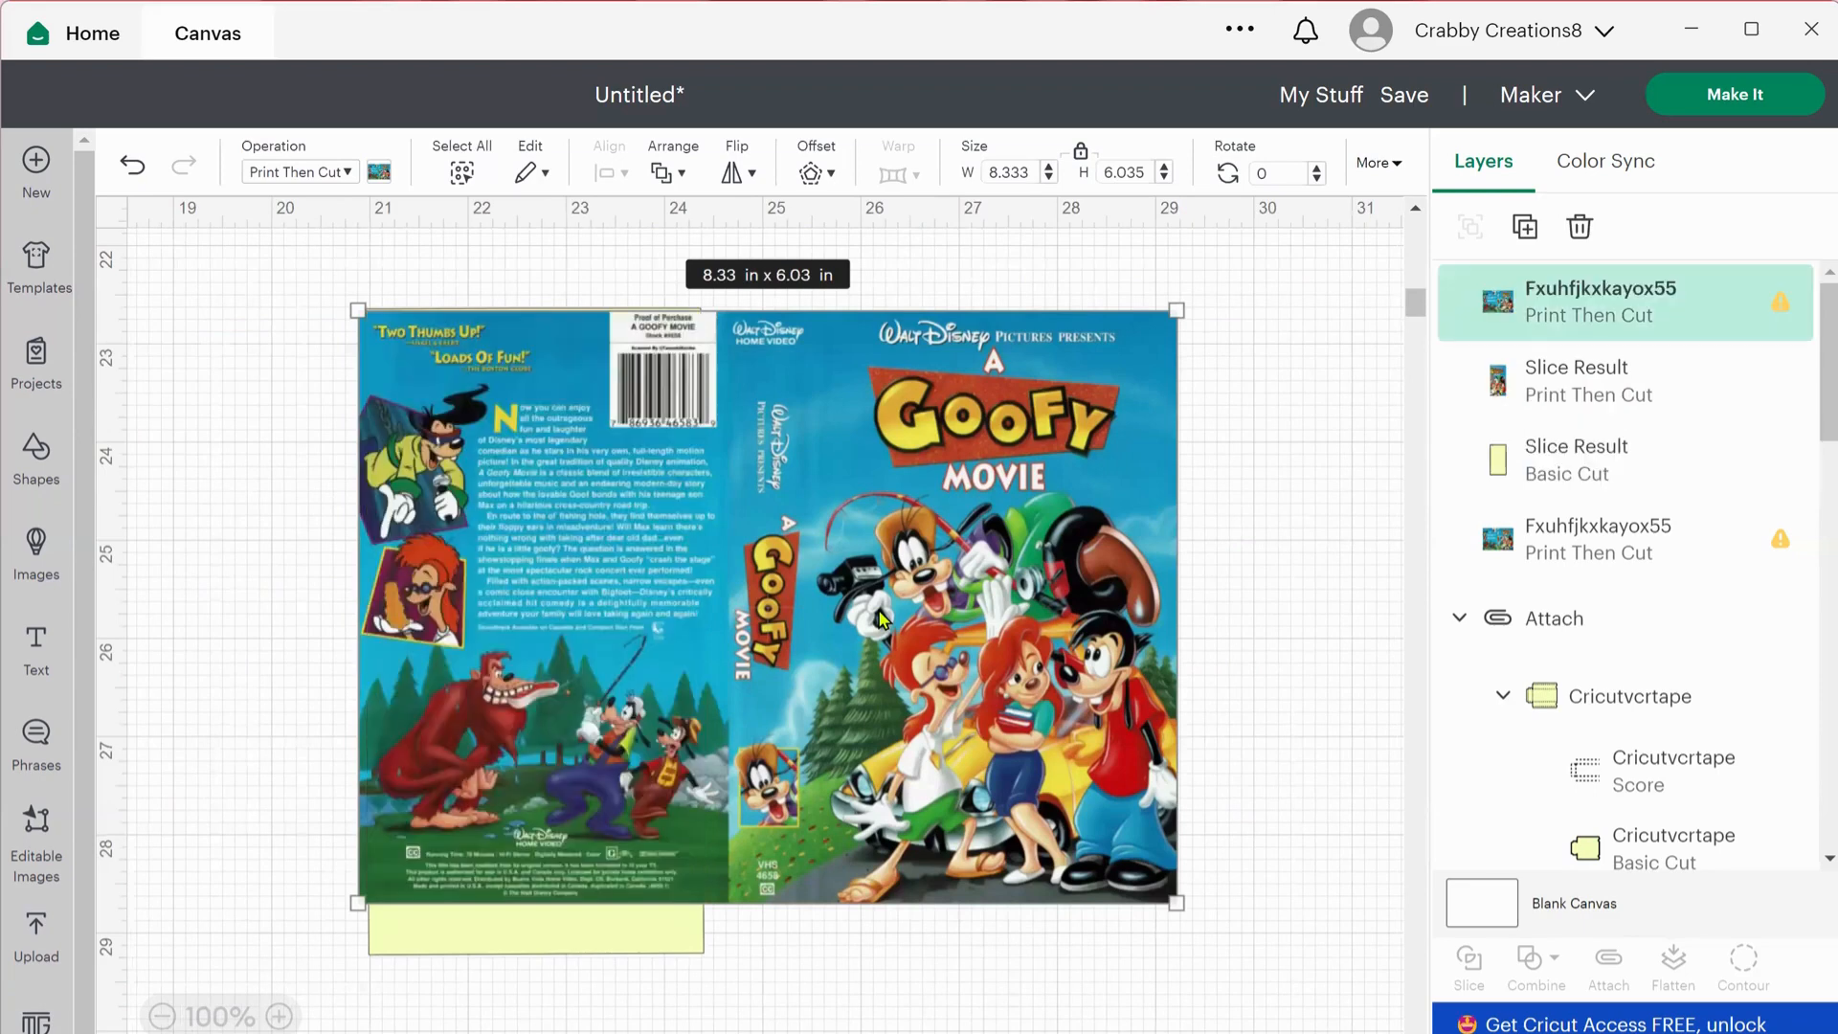
left_click_drag(353, 905, 295, 979)
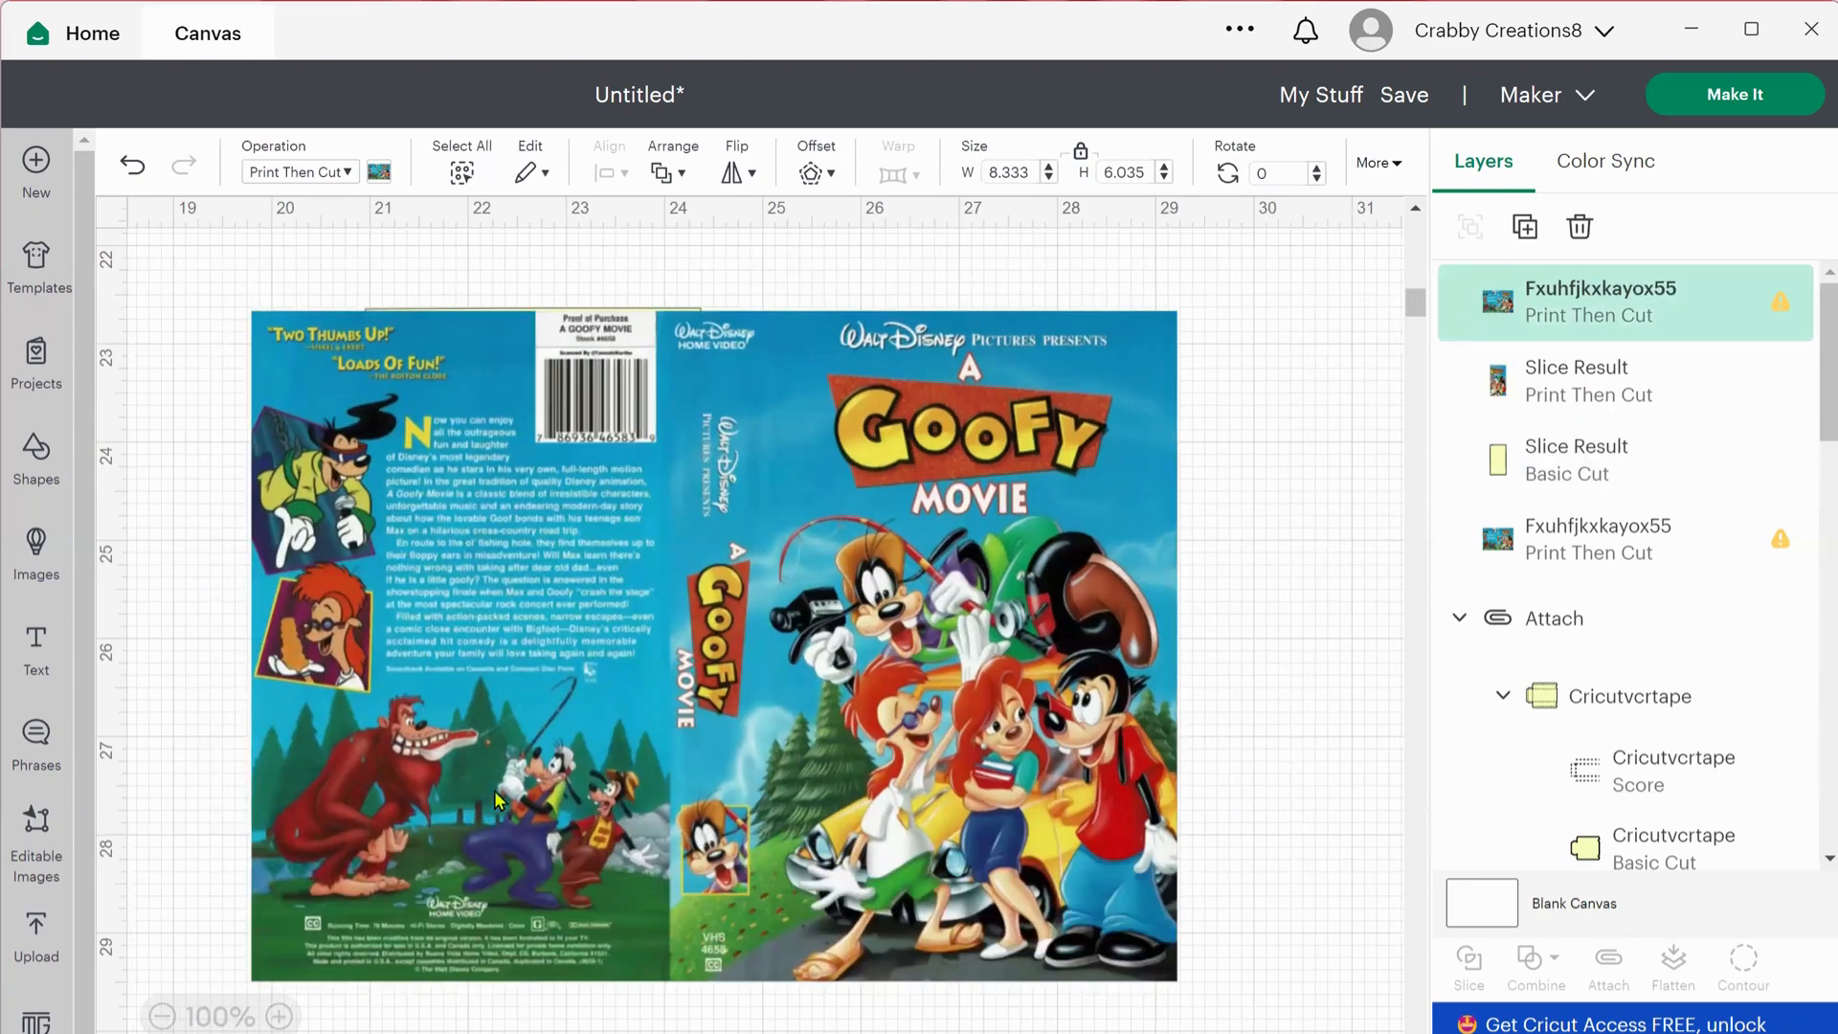
left_click_drag(427, 809, 496, 800)
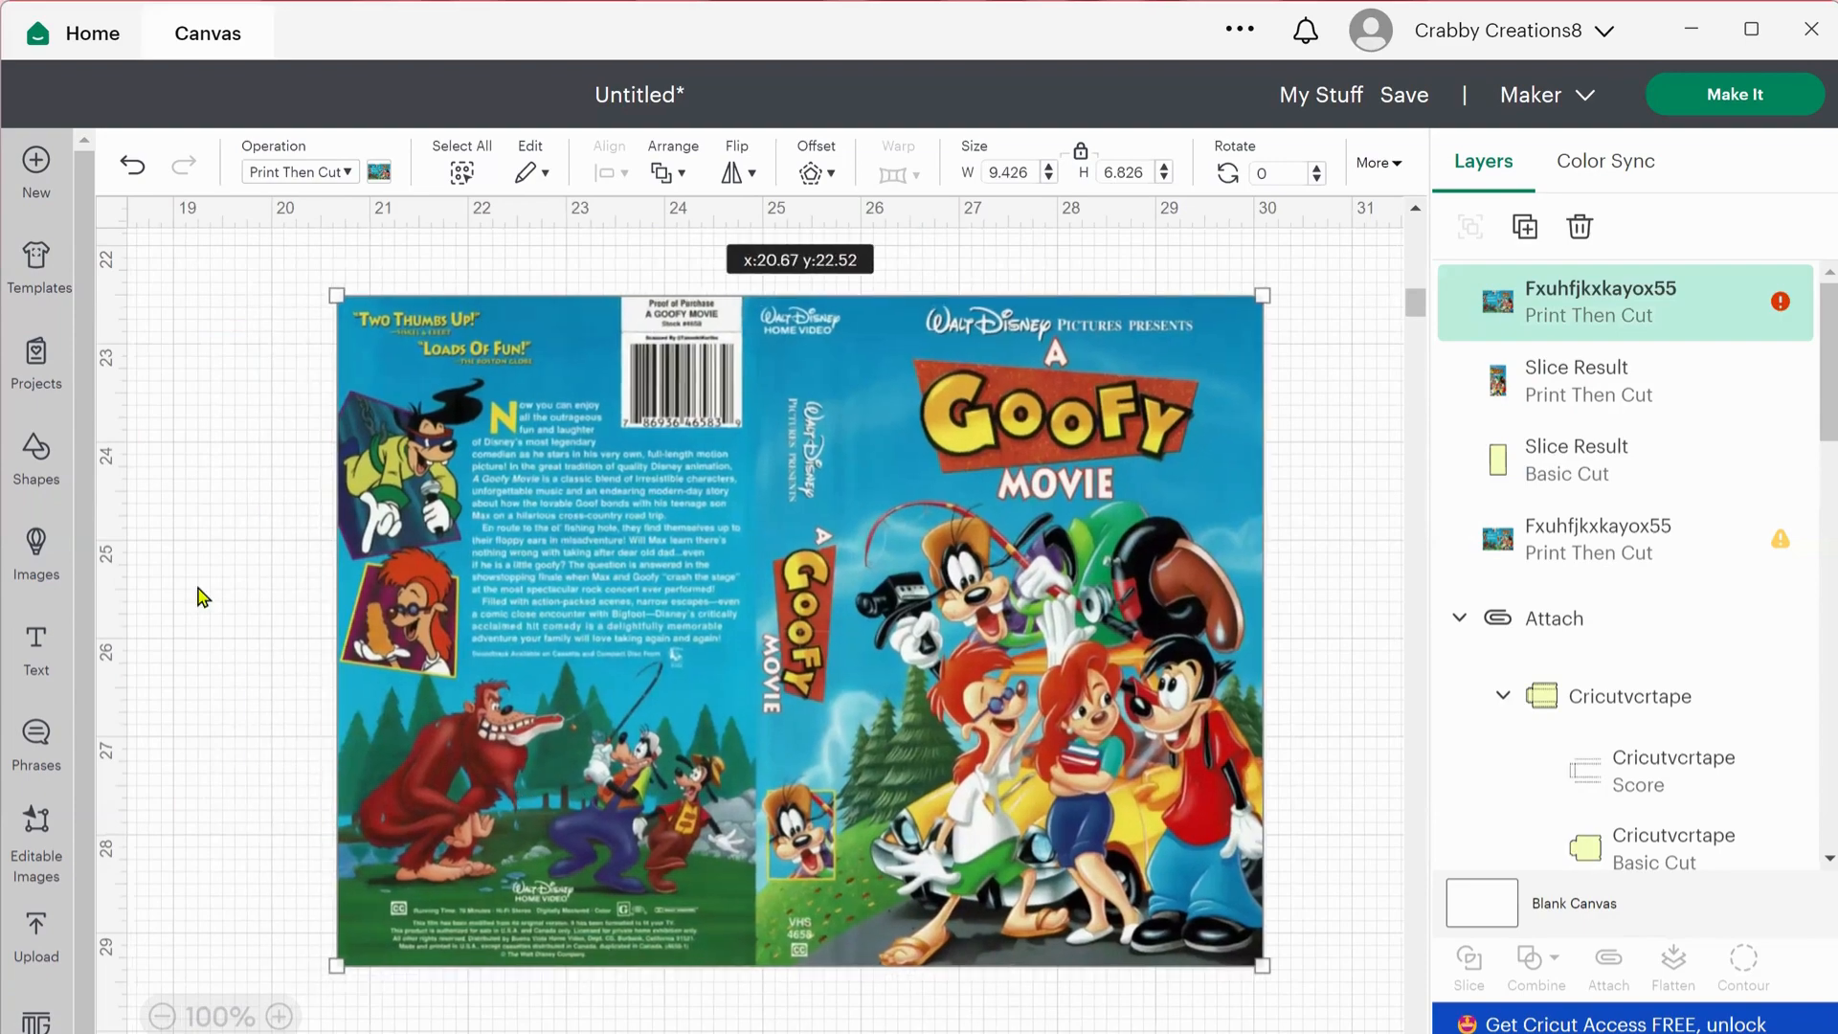
Select the enlarged cover image together with the yellow rectangle beneath it and slice them.
left_click(151, 499)
left_click_drag(149, 490, 1249, 794)
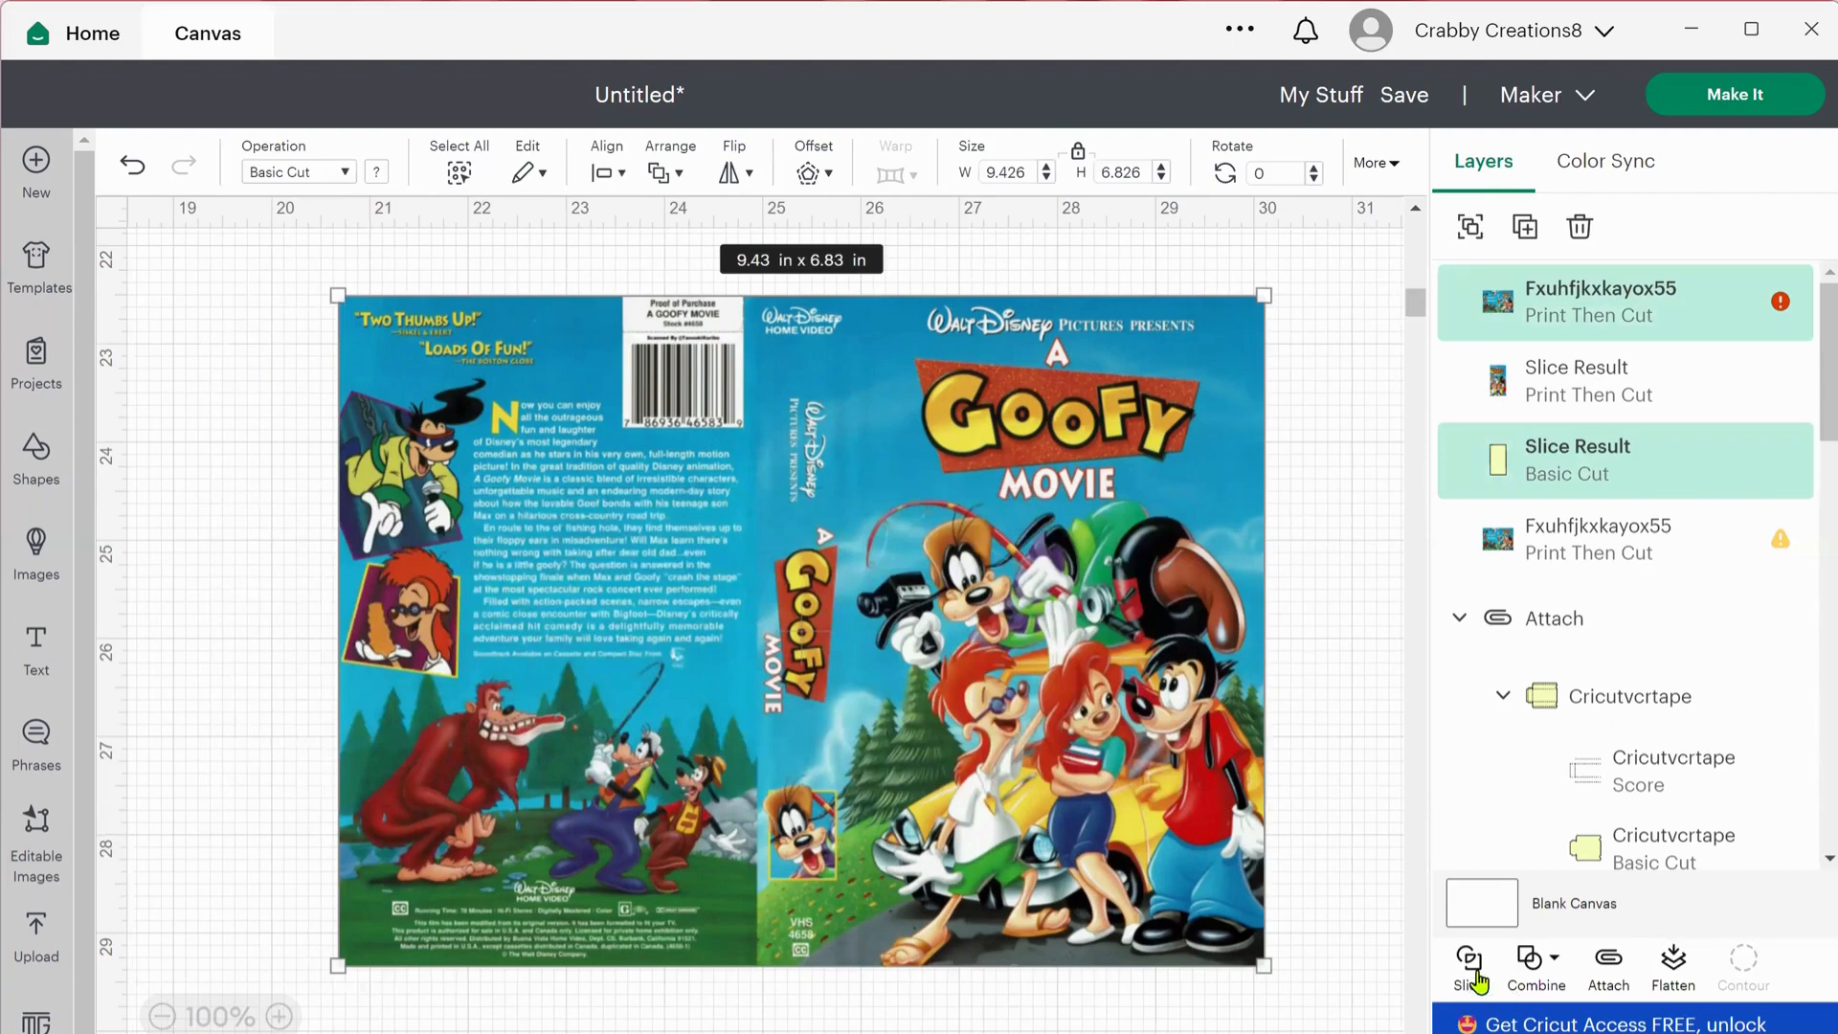
left_click(1474, 972)
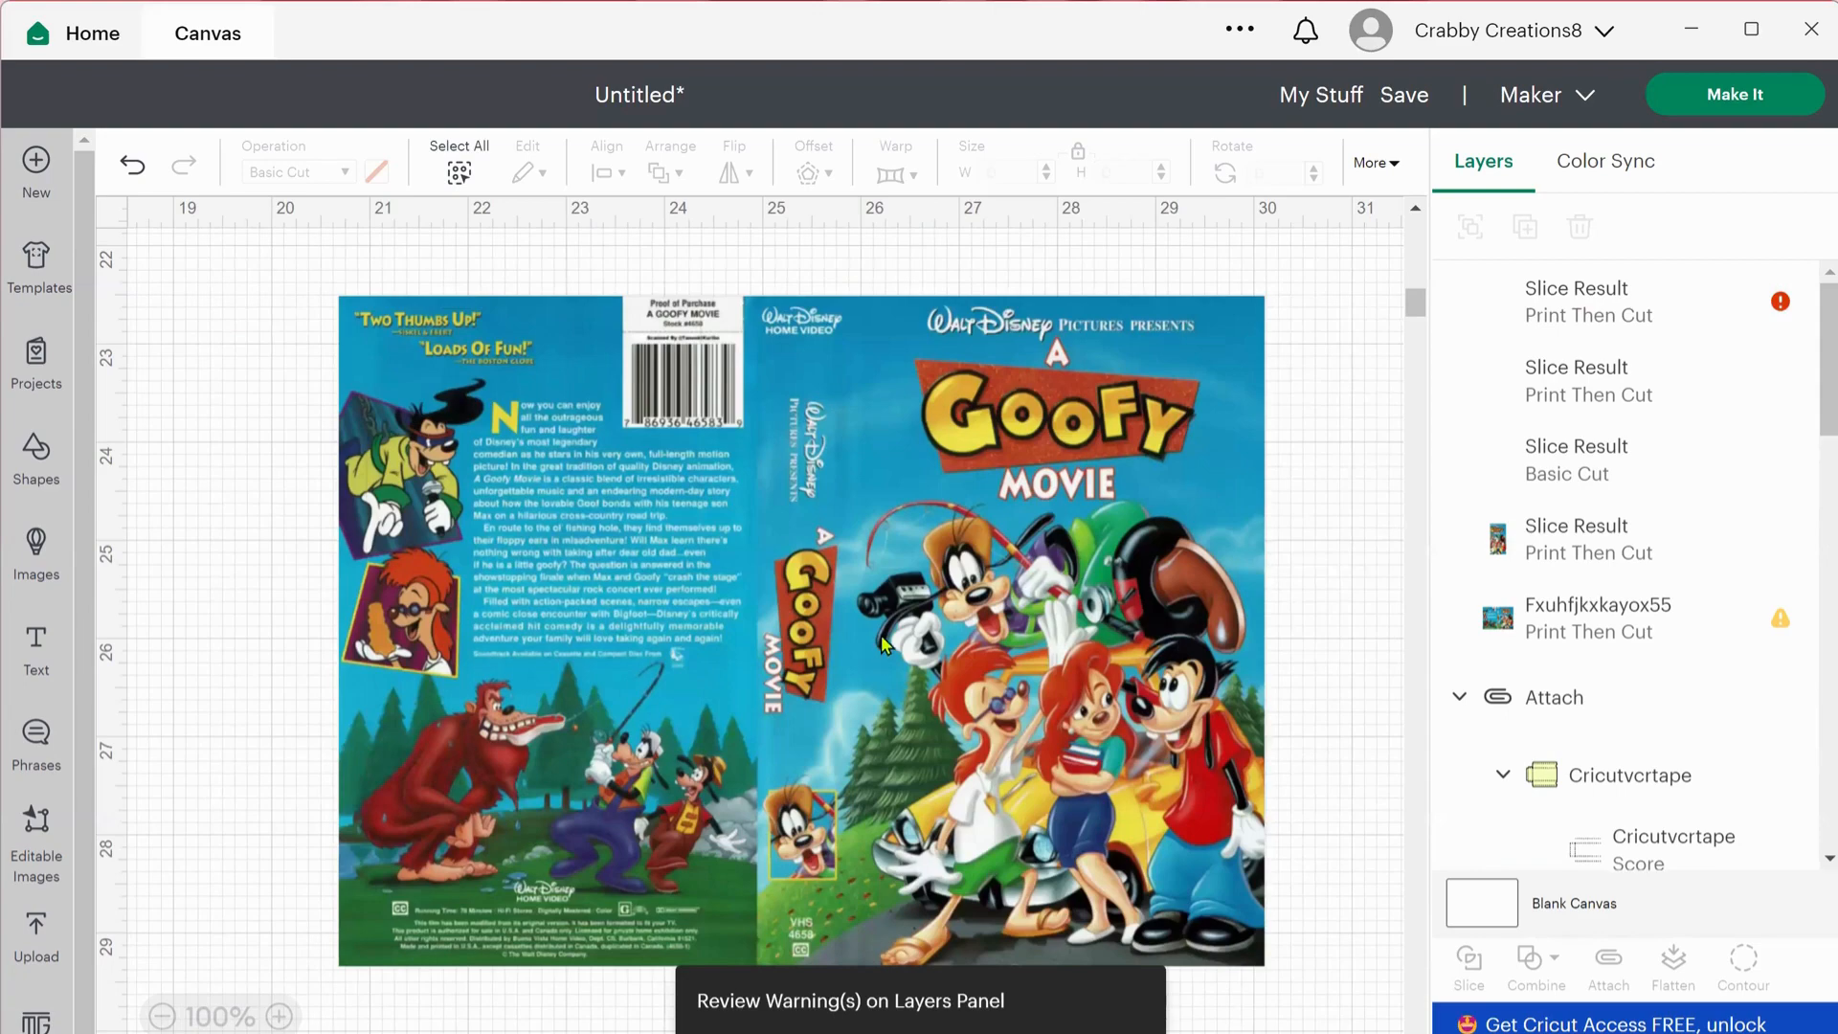
Remove the leftover artwork around the back cover and lay out the back cover, front cover and yellow rectangle separately.
mouse_move(872, 634)
left_mouse_down()
mouse_move(662, 622)
mouse_move(864, 613)
left_mouse_up()
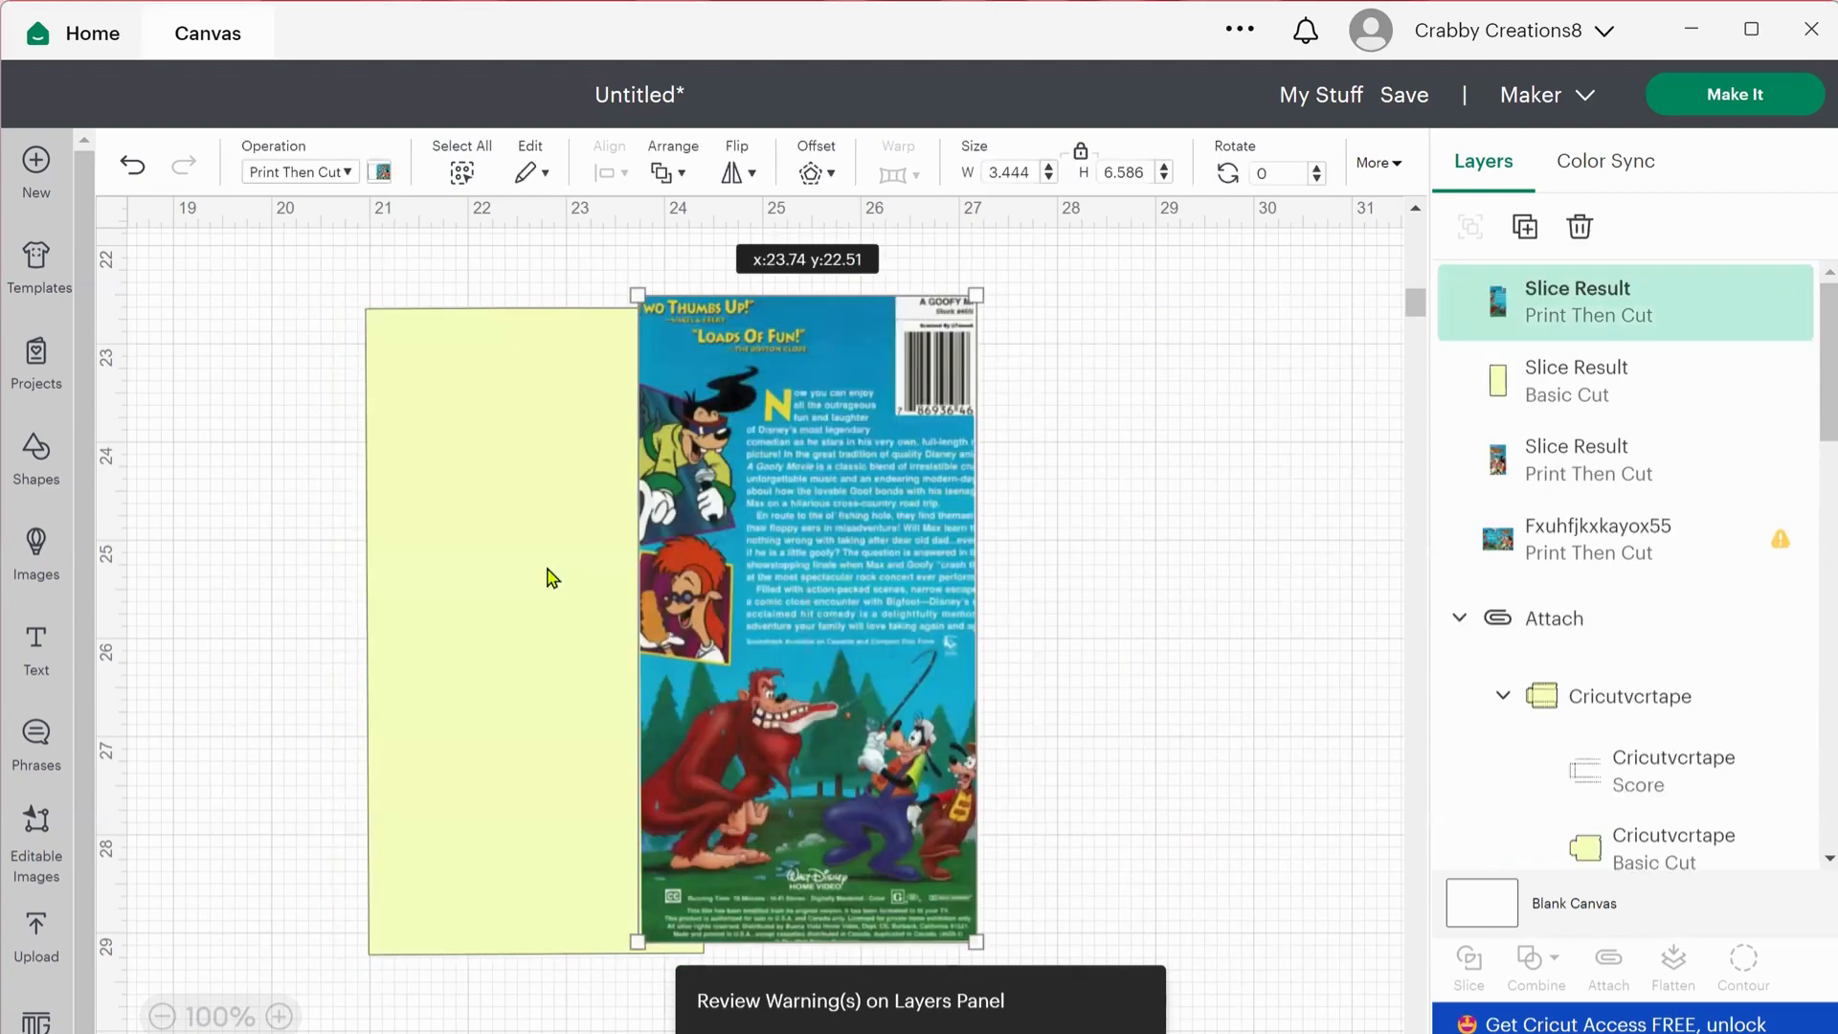
left_click_drag(543, 566, 444, 552)
left_click(163, 1017)
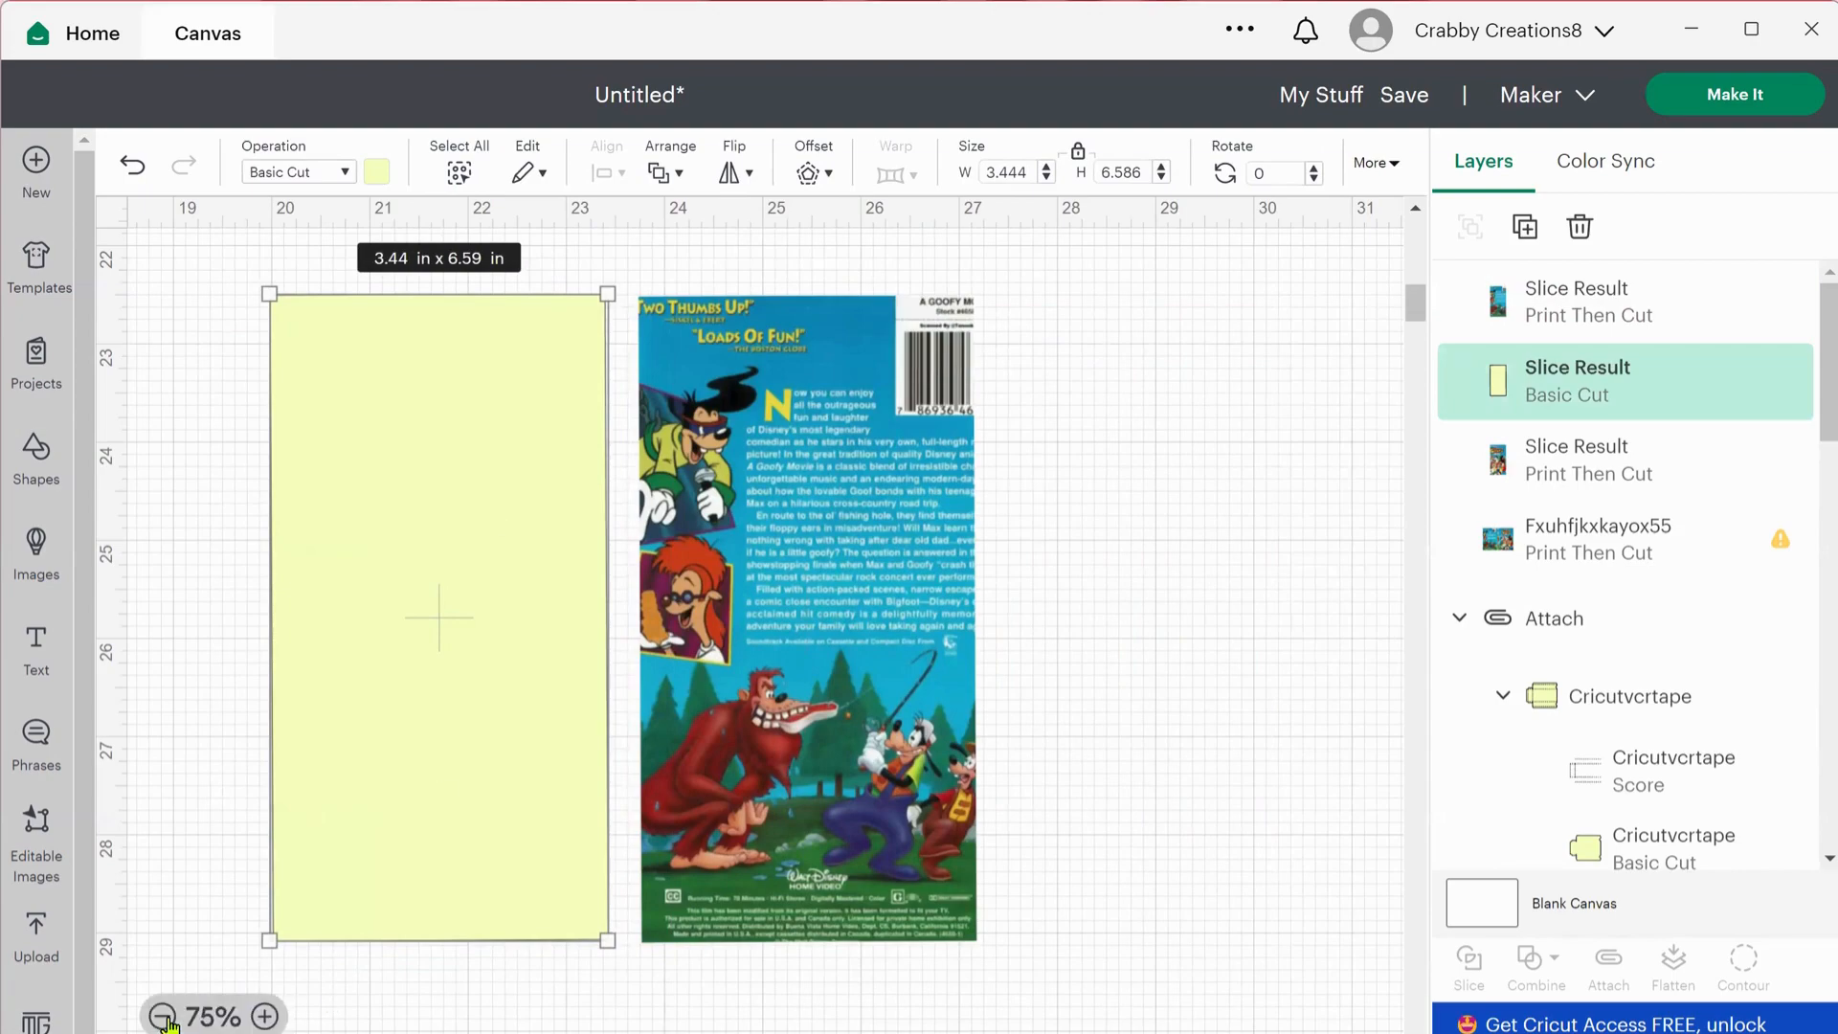
left_click(163, 1016)
left_click(162, 1017)
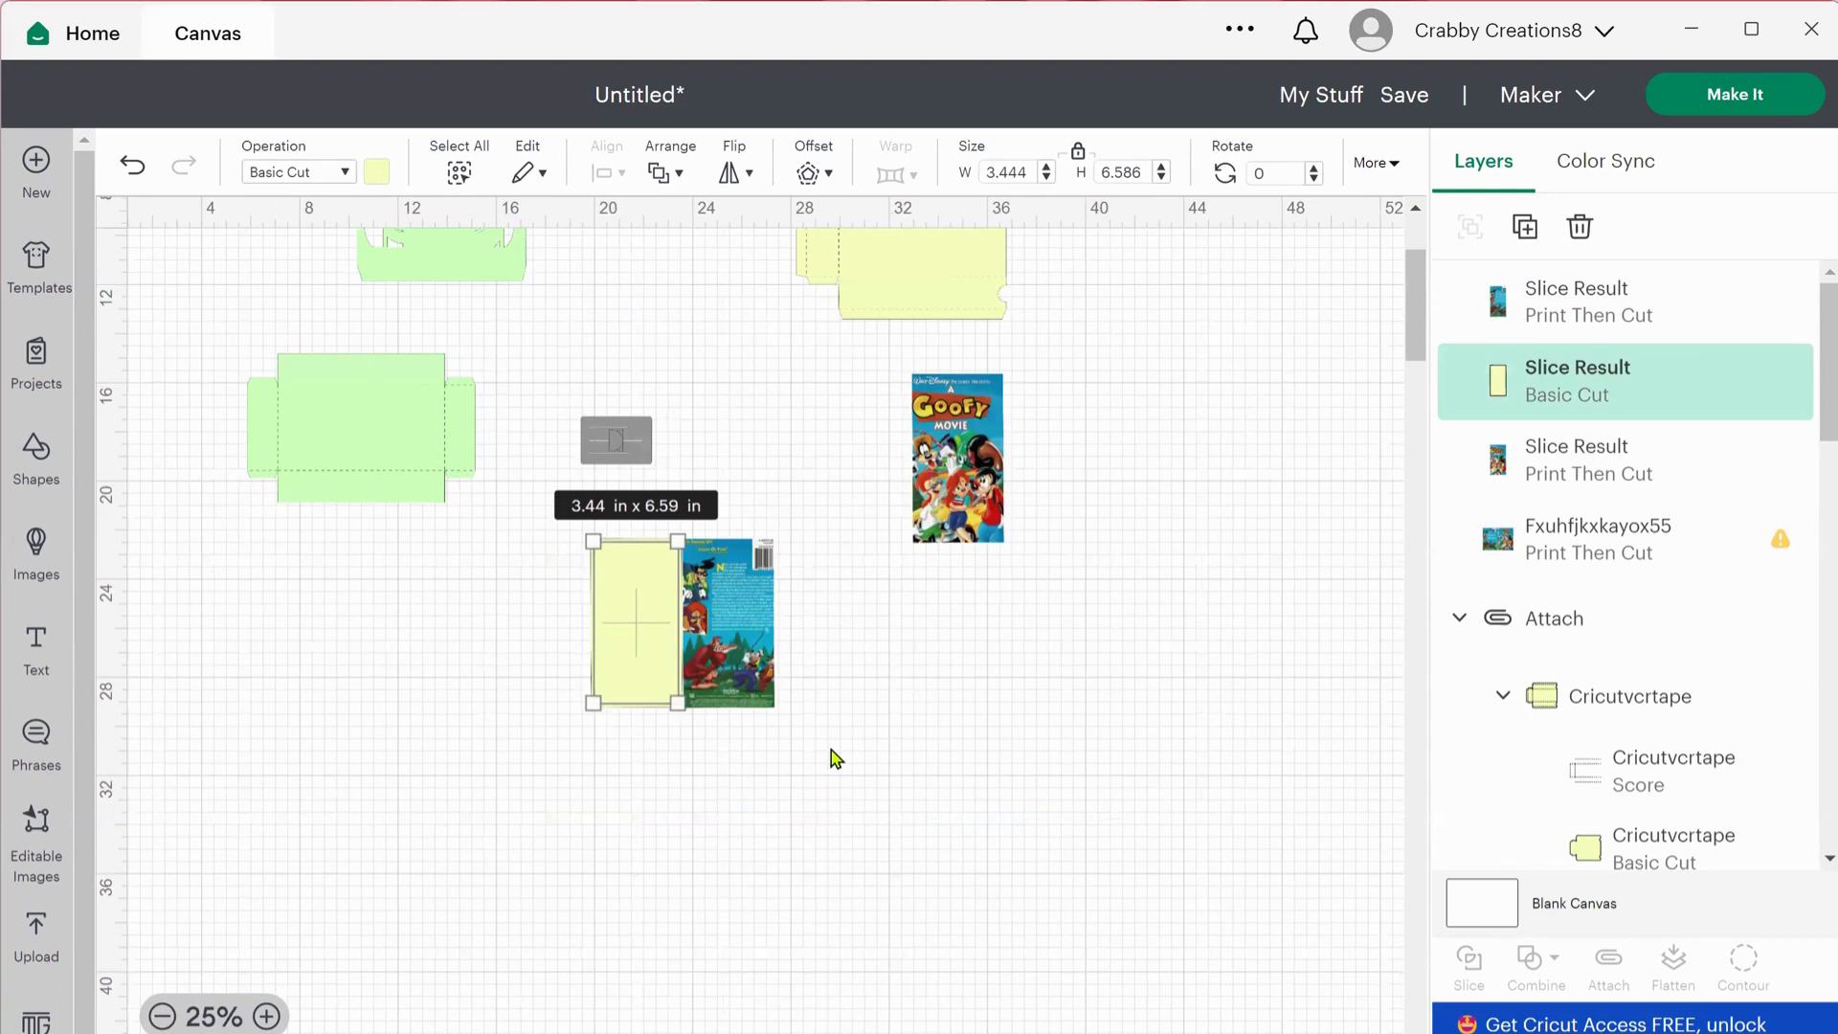
left_click_drag(649, 593, 766, 565)
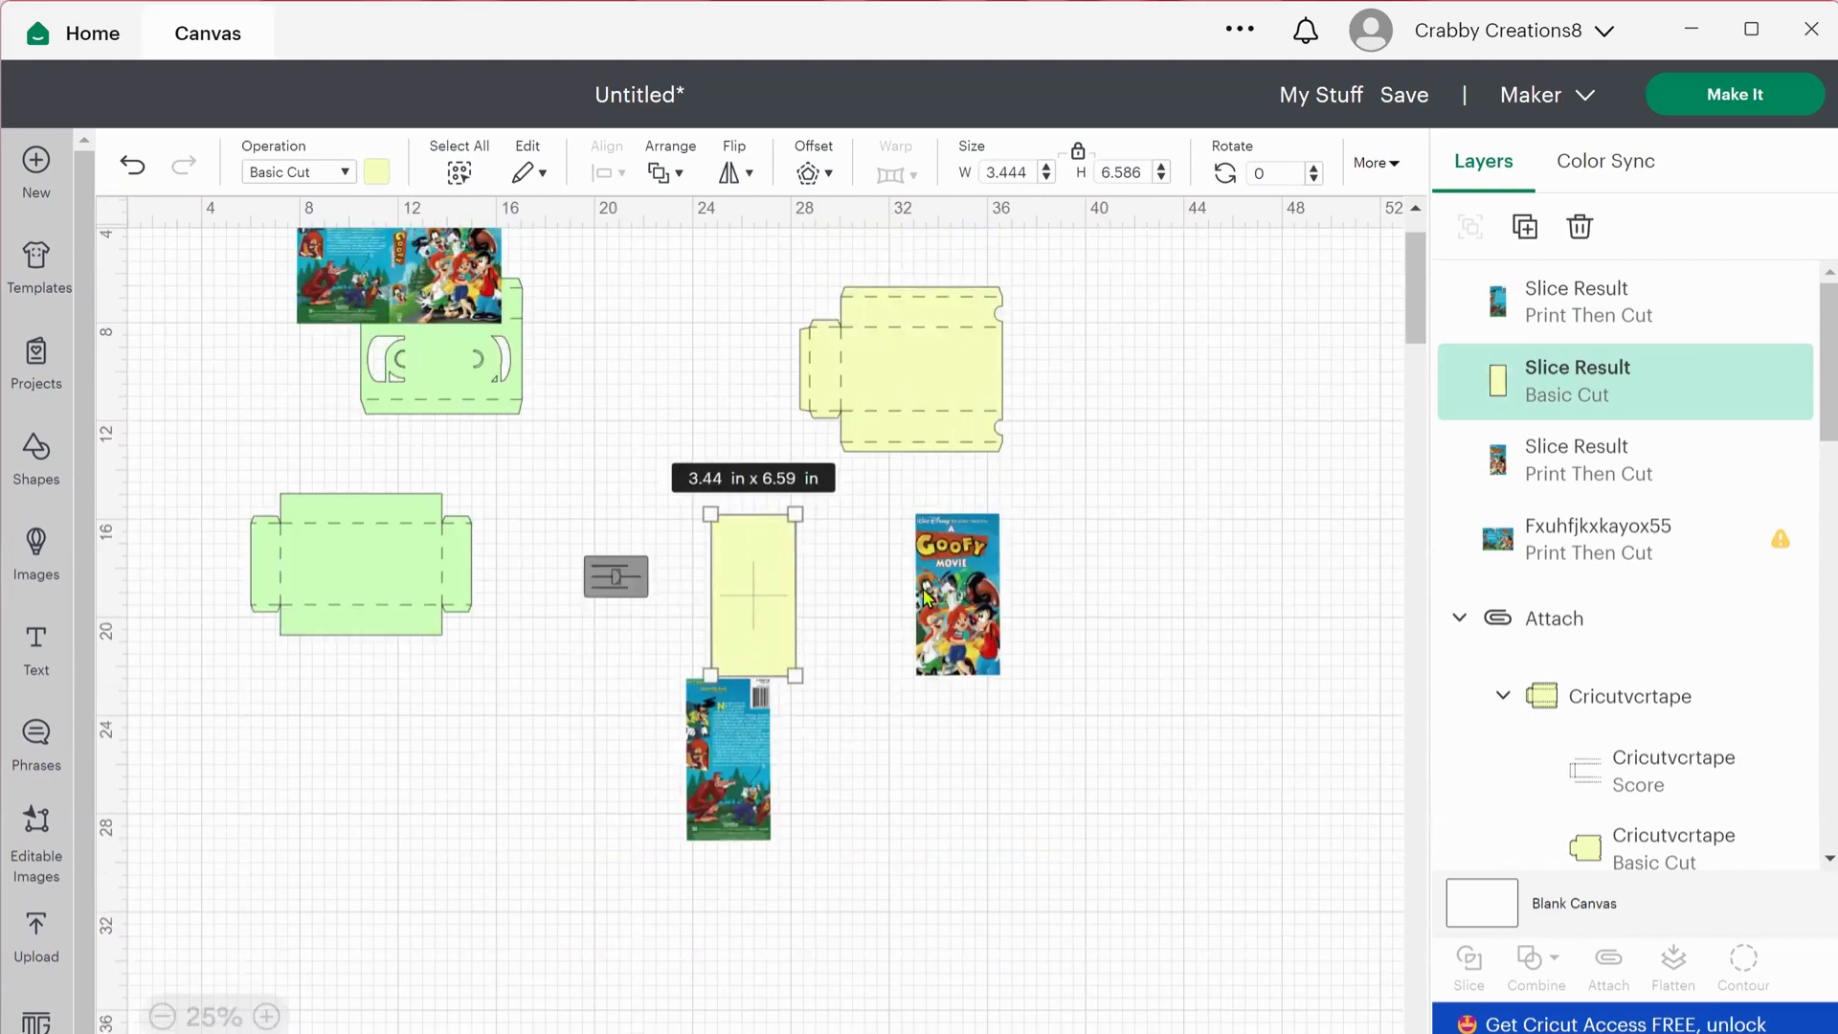
left_click_drag(927, 598, 732, 547)
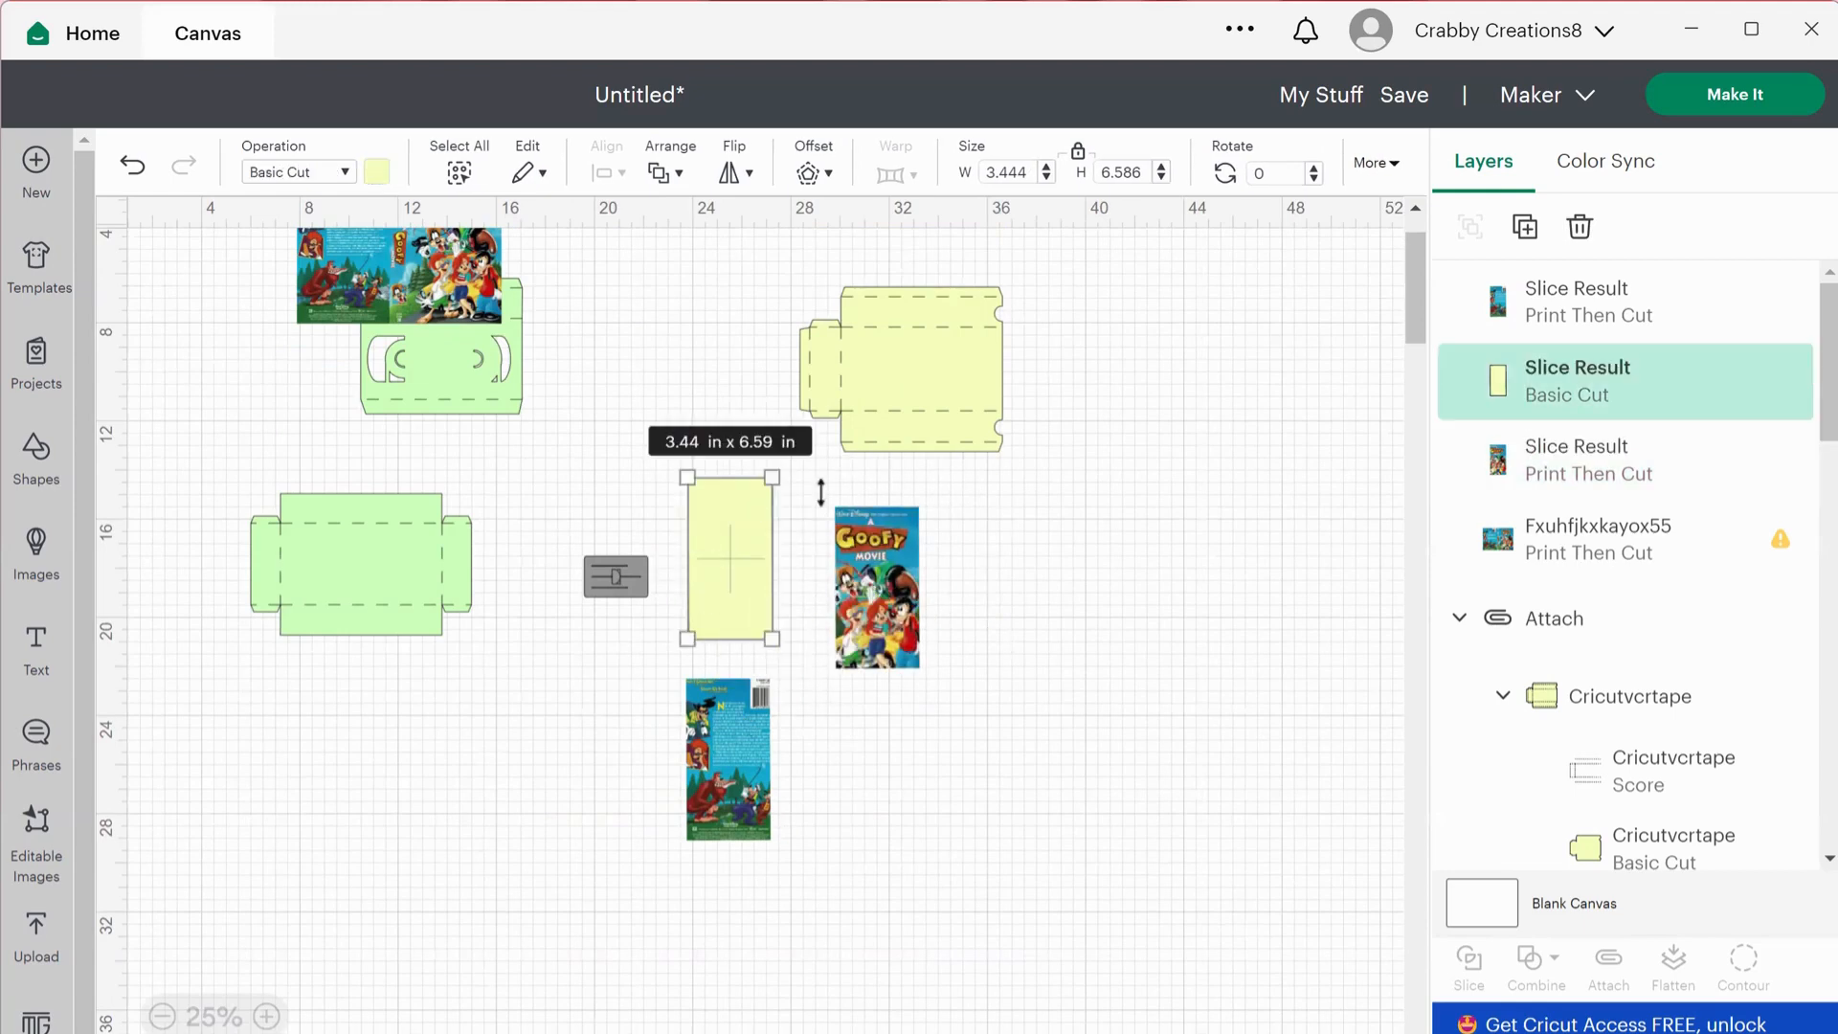
Move the attached yellow box template to the empty area beyond the front cover piece and duplicate it.
left_click(961, 394)
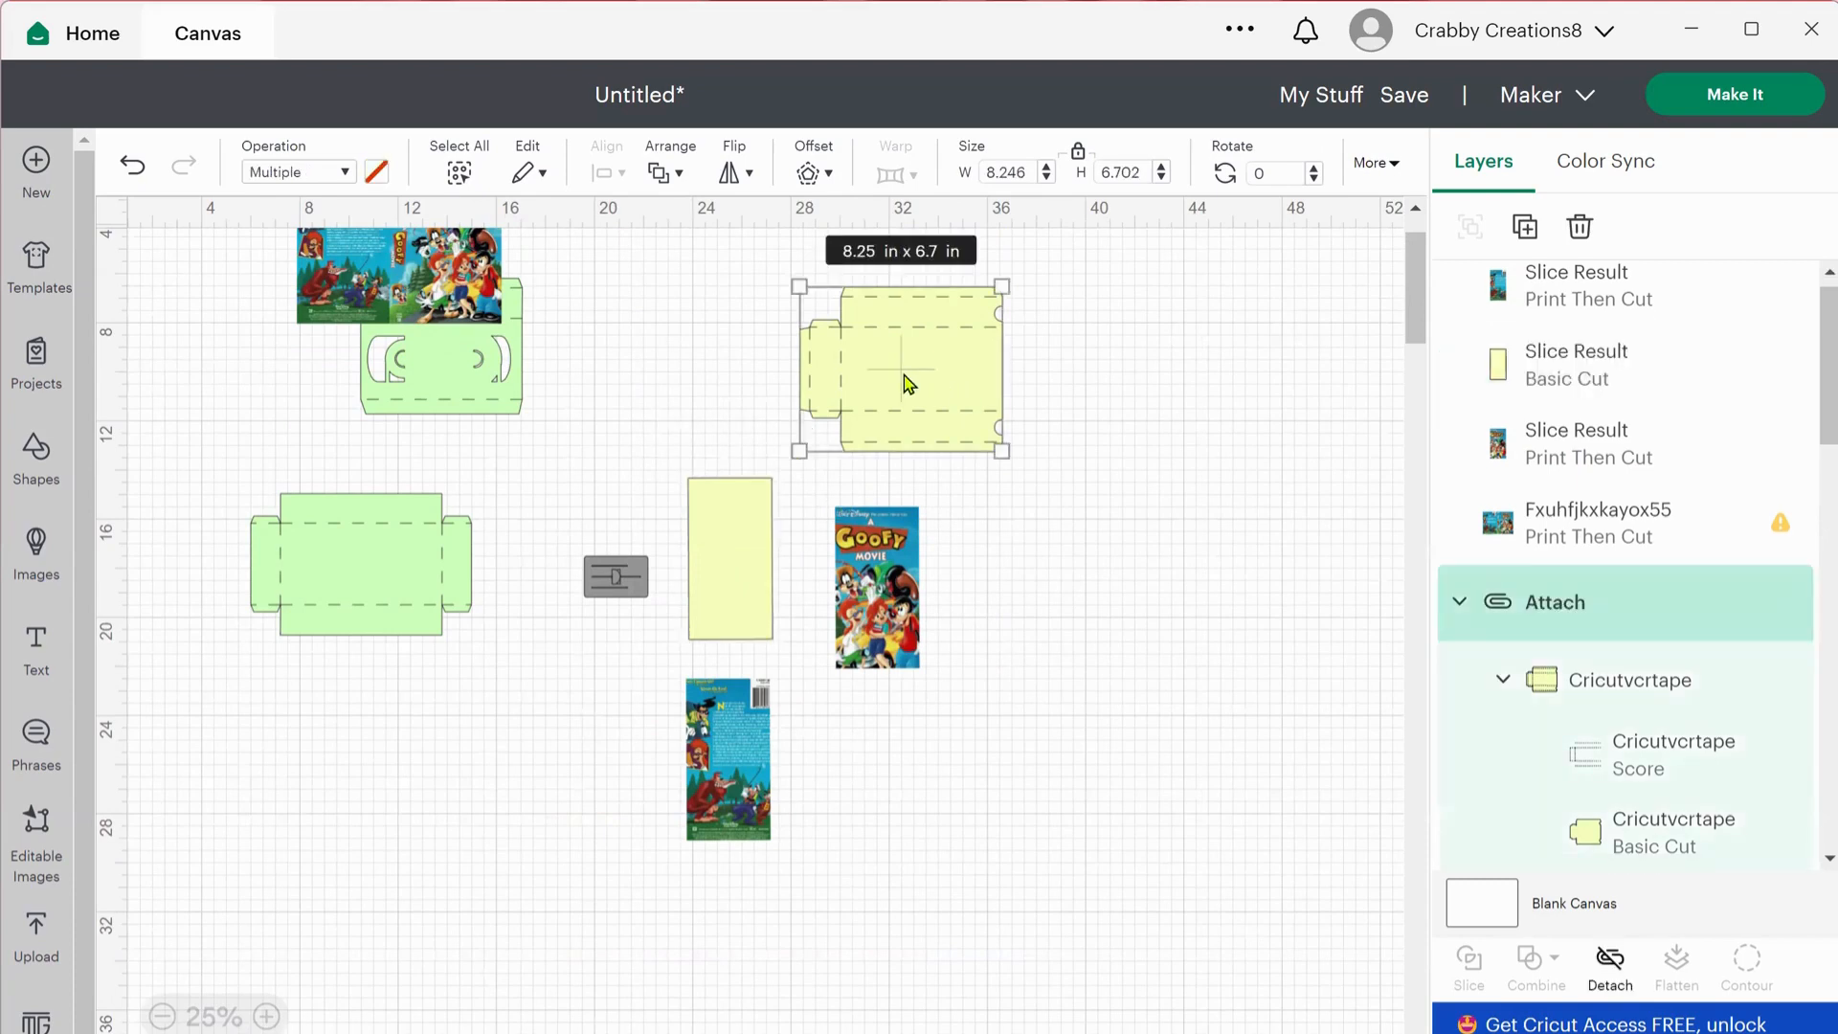
left_click_drag(904, 371, 1118, 708)
right_click(1113, 709)
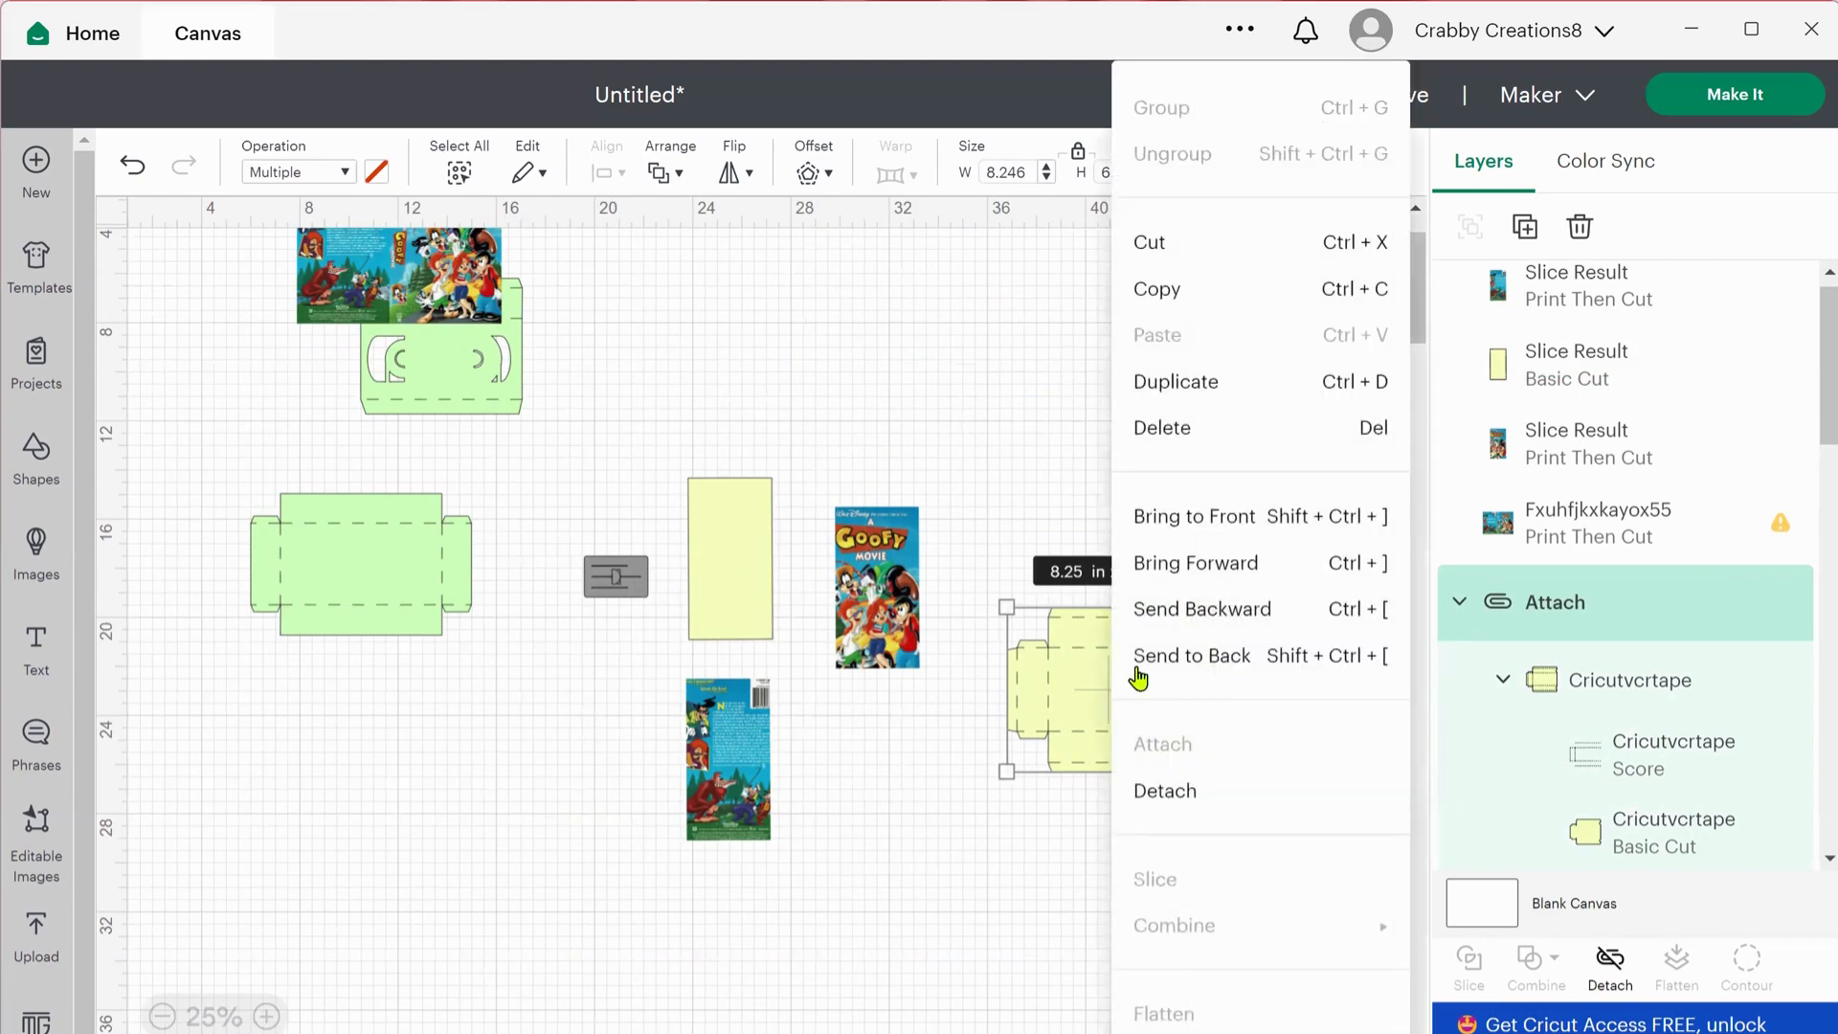
left_click(1158, 381)
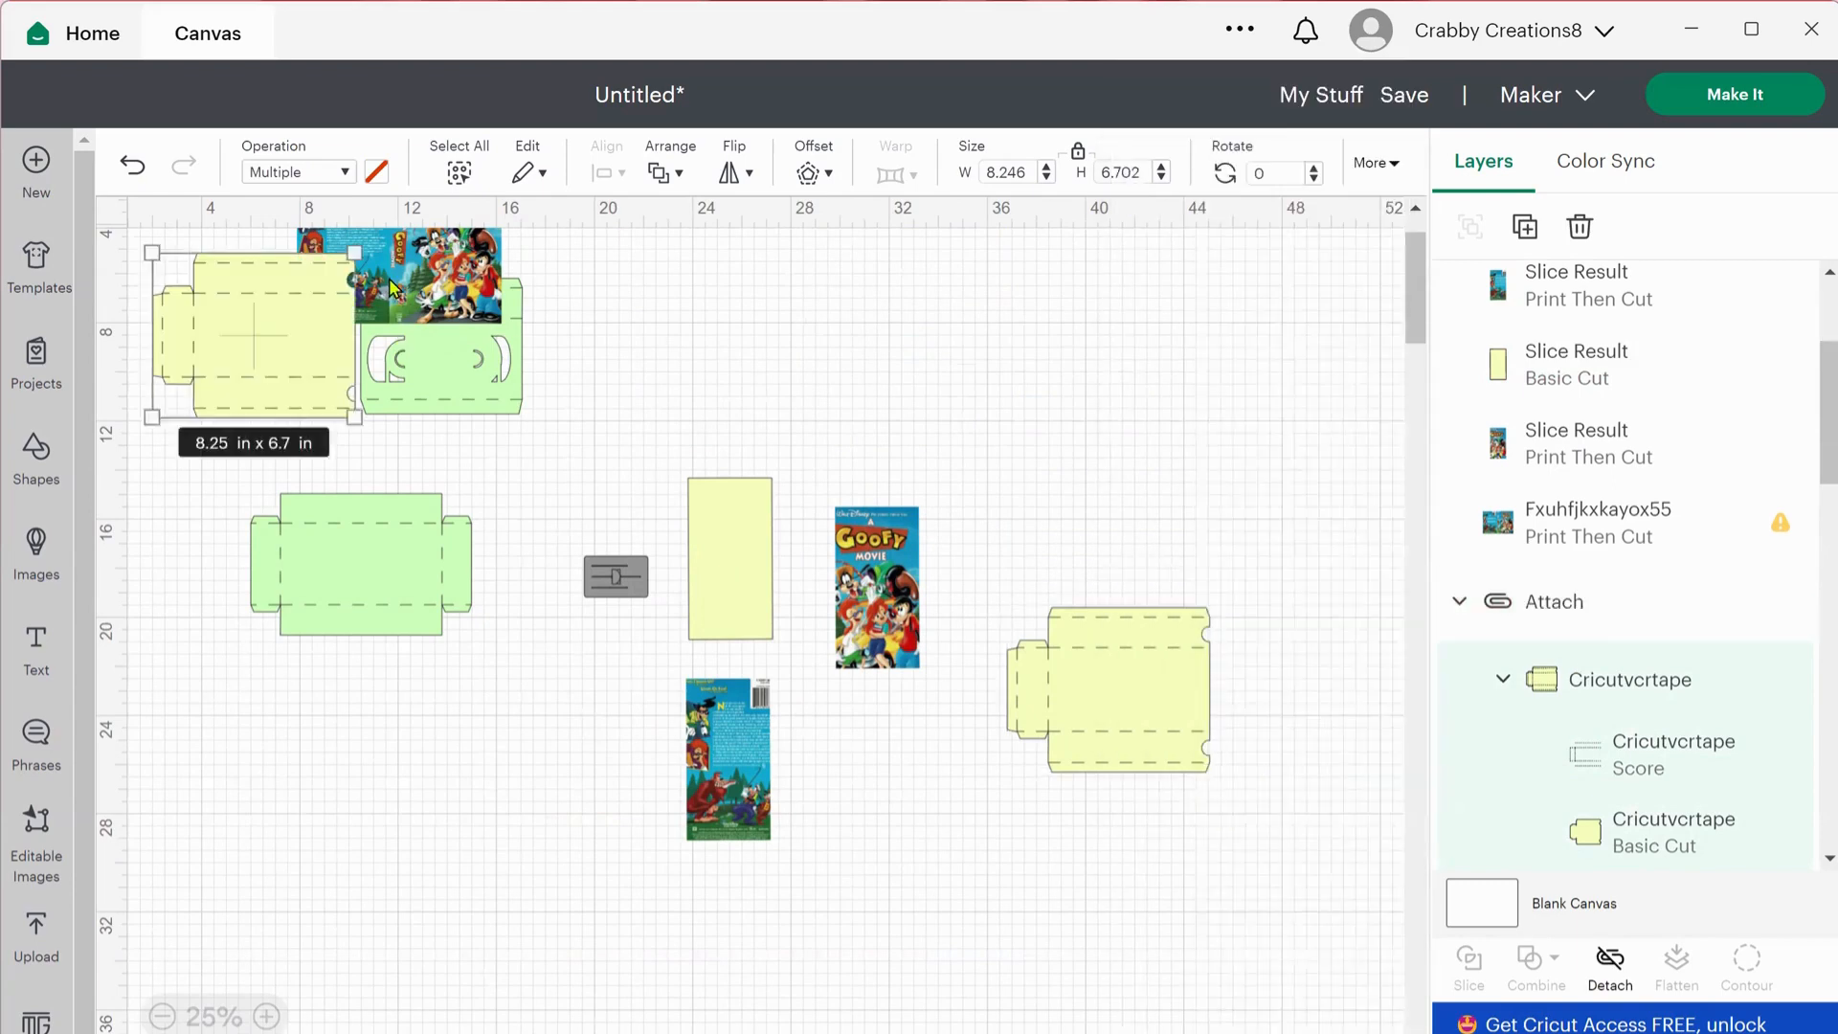
Place a yellow box template, rotated 90° and detached, beside the full cover image in the area below the green pieces.
left_click_drag(481, 753, 387, 766)
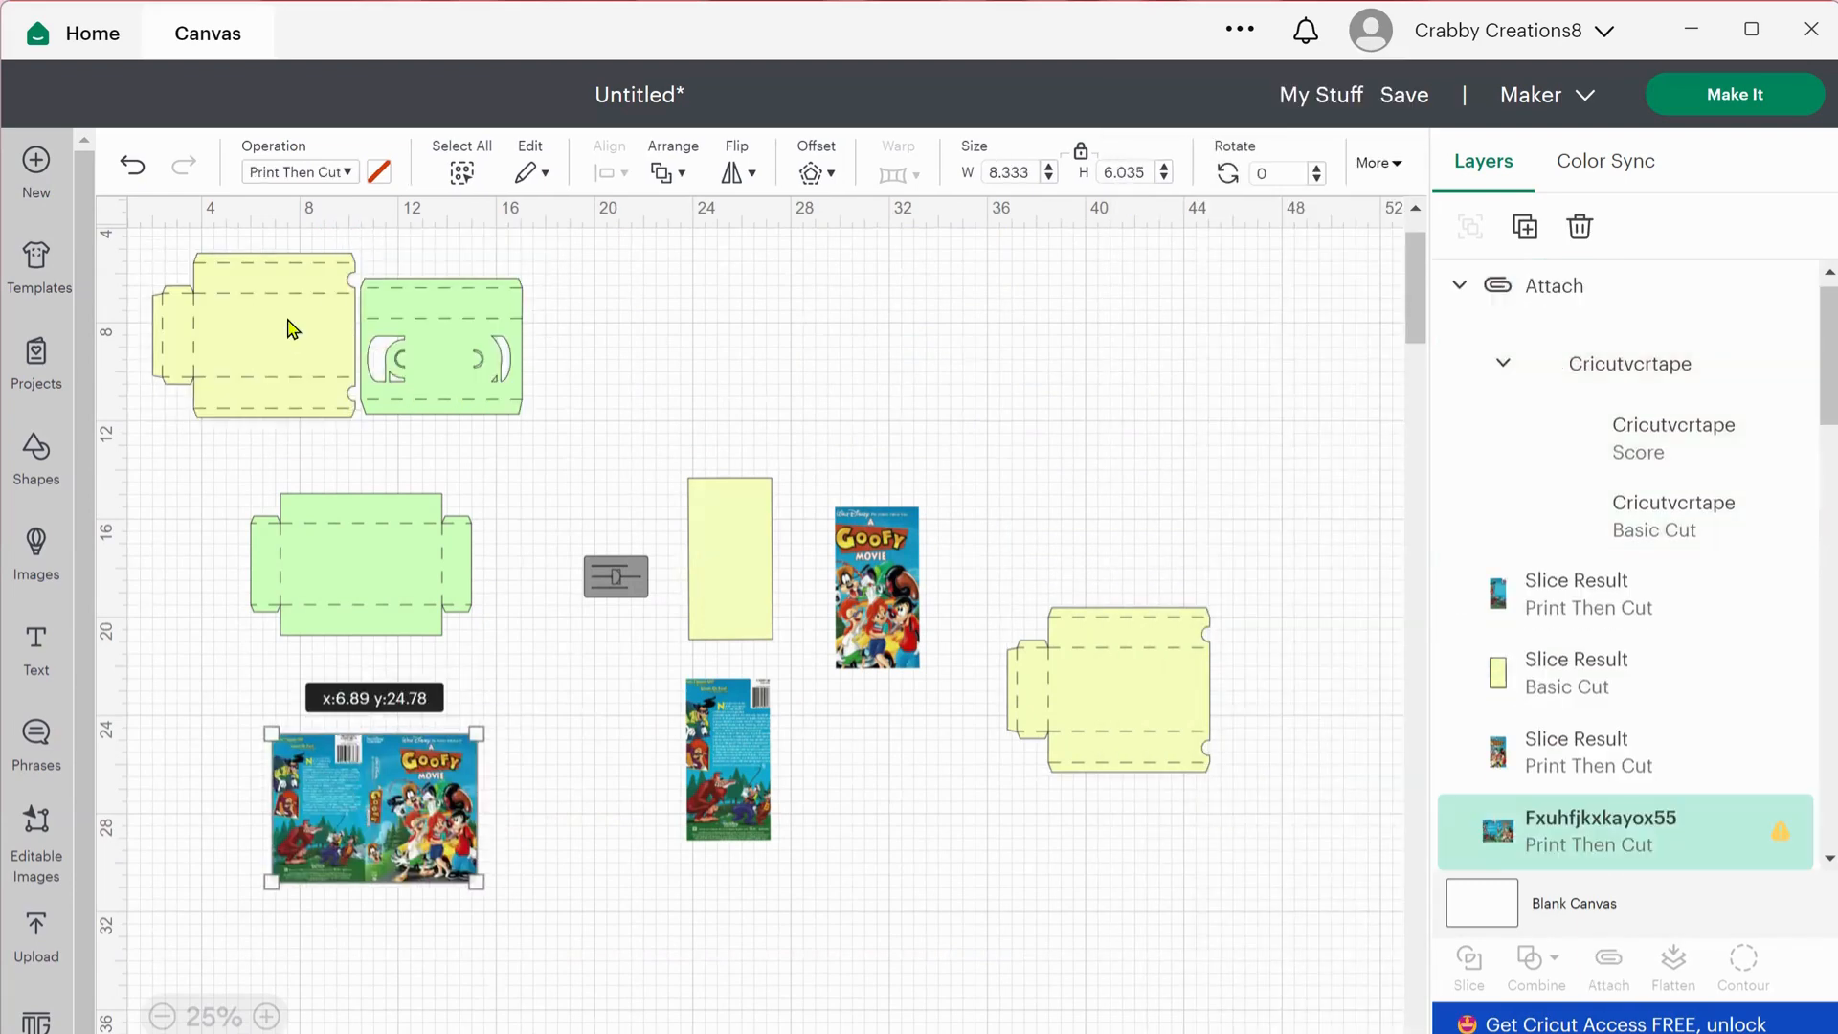
left_click_drag(290, 326, 397, 864)
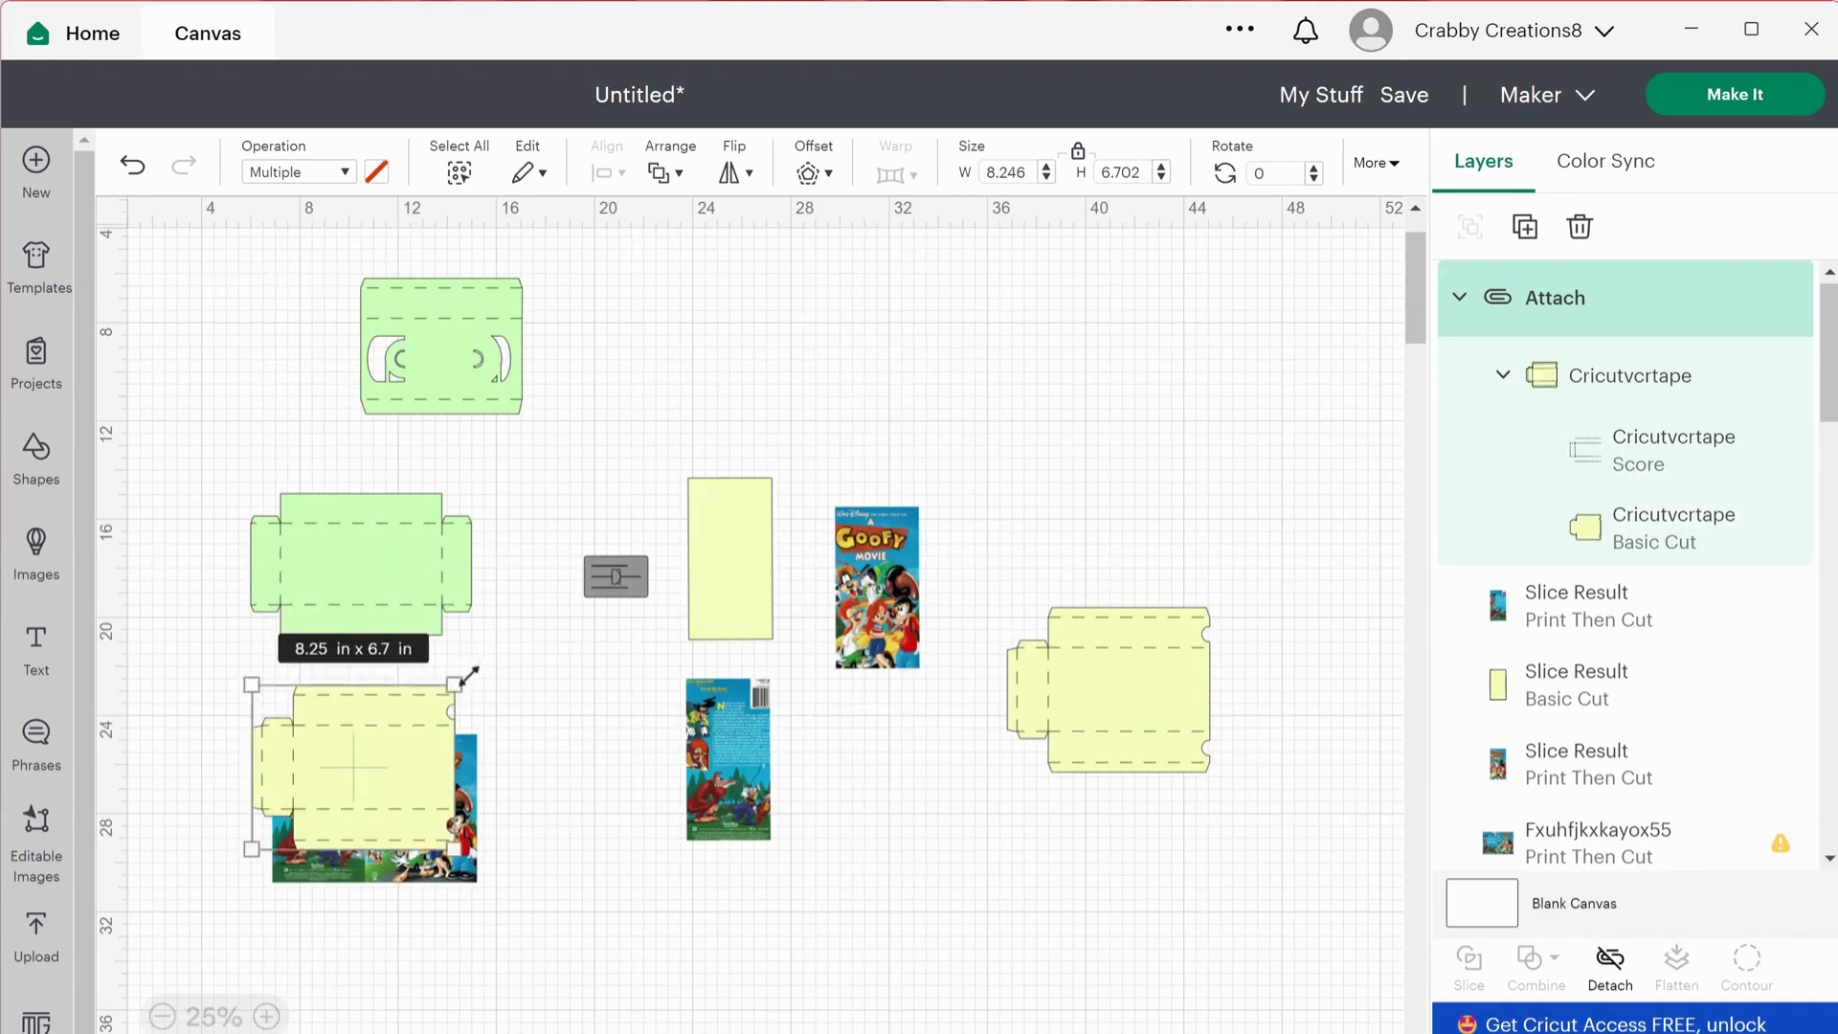
left_click_drag(472, 682, 489, 895)
left_click(541, 842)
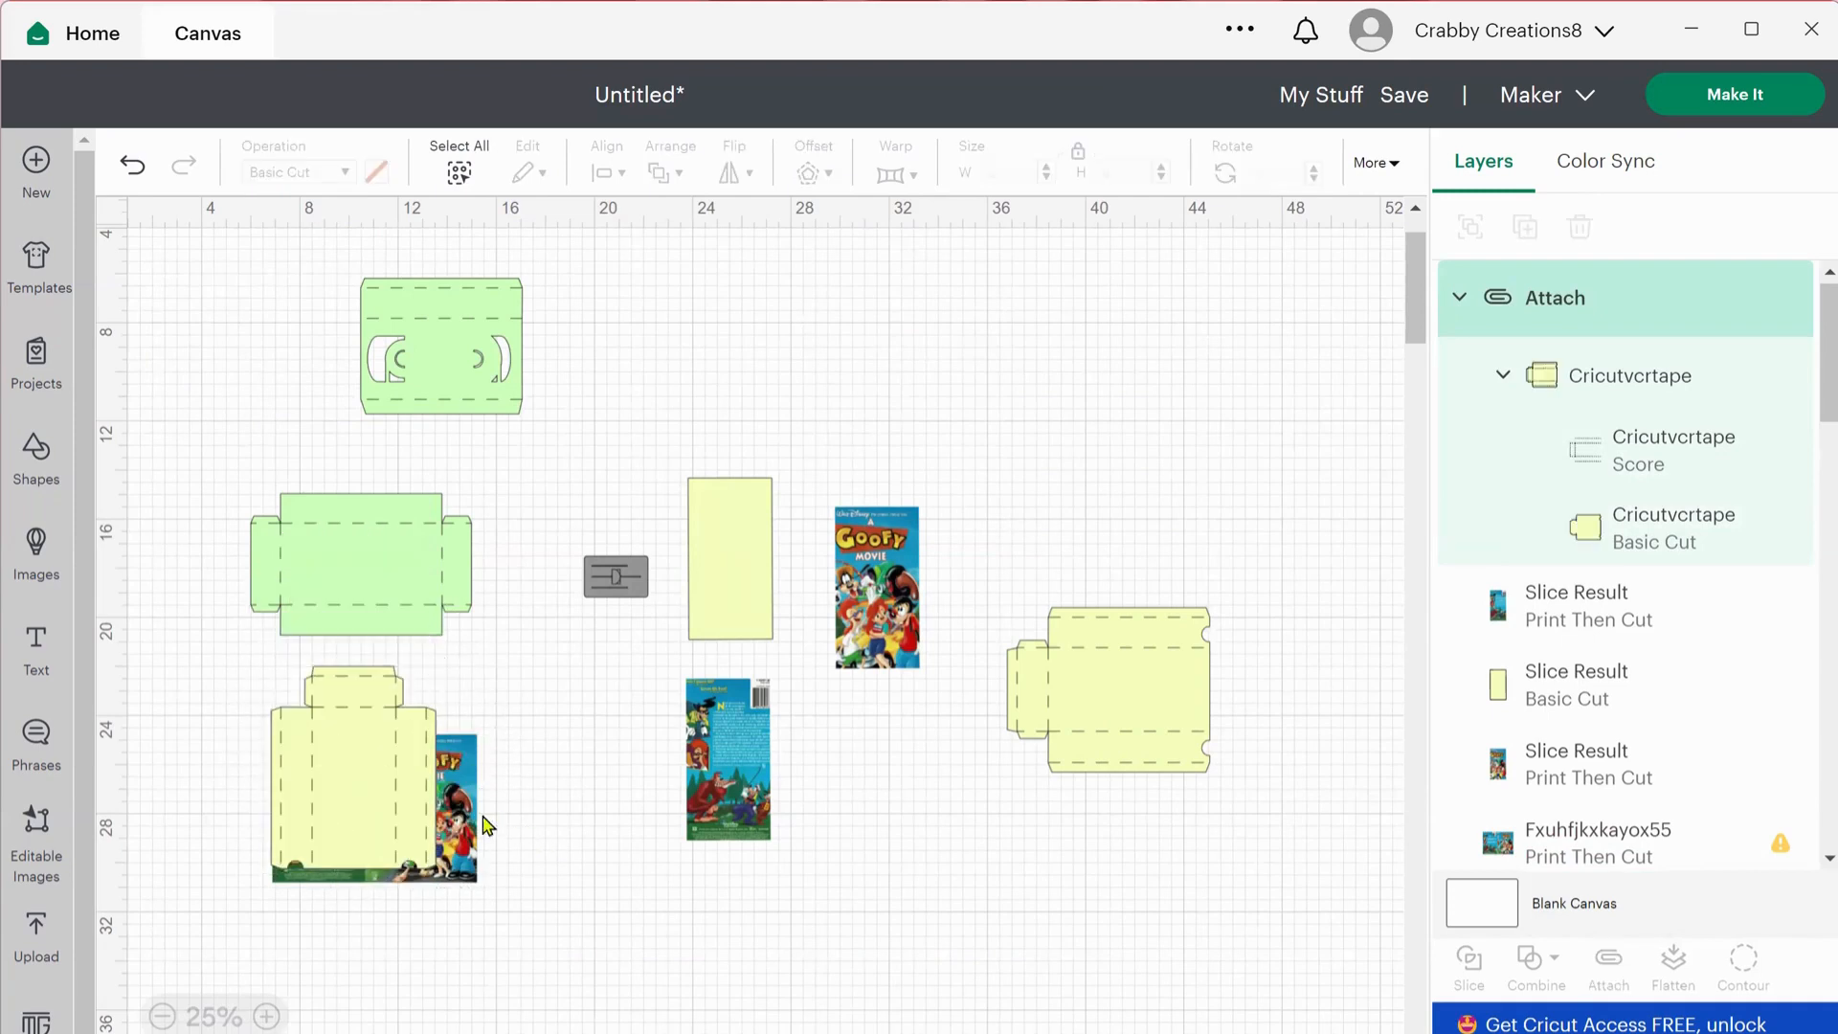
left_click_drag(469, 828, 508, 831)
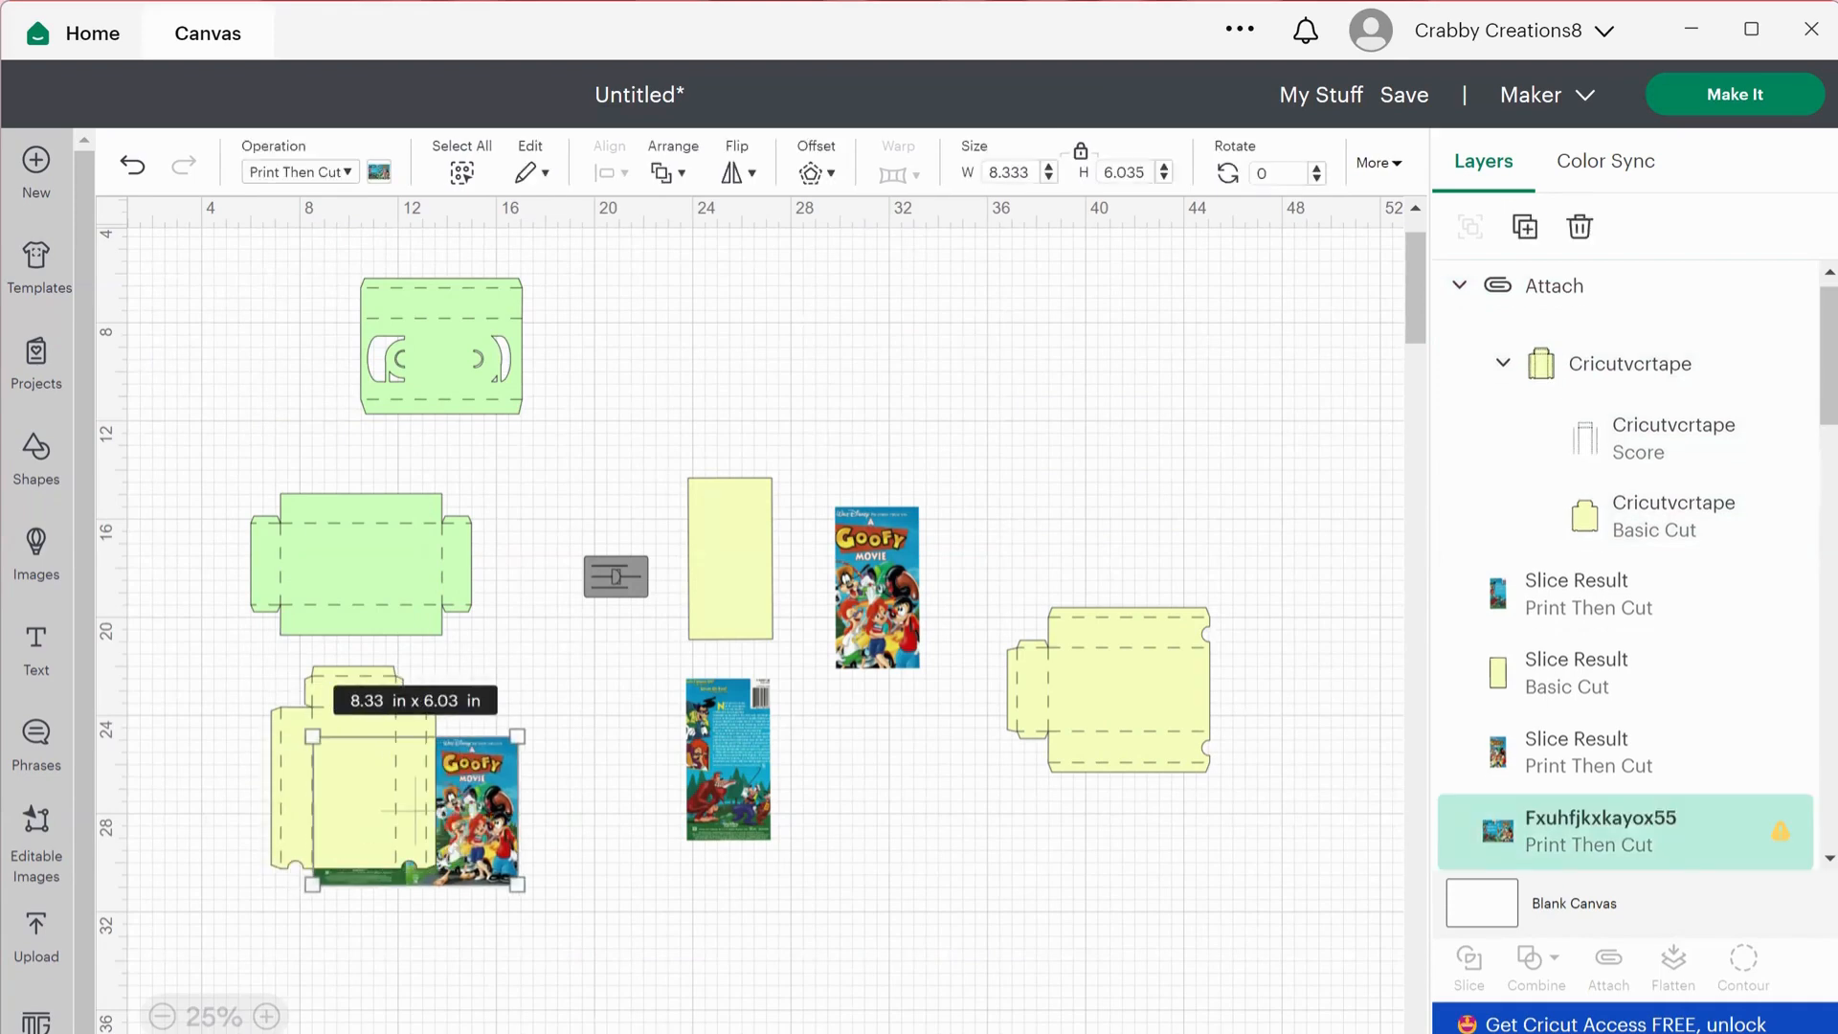
left_click(296, 797)
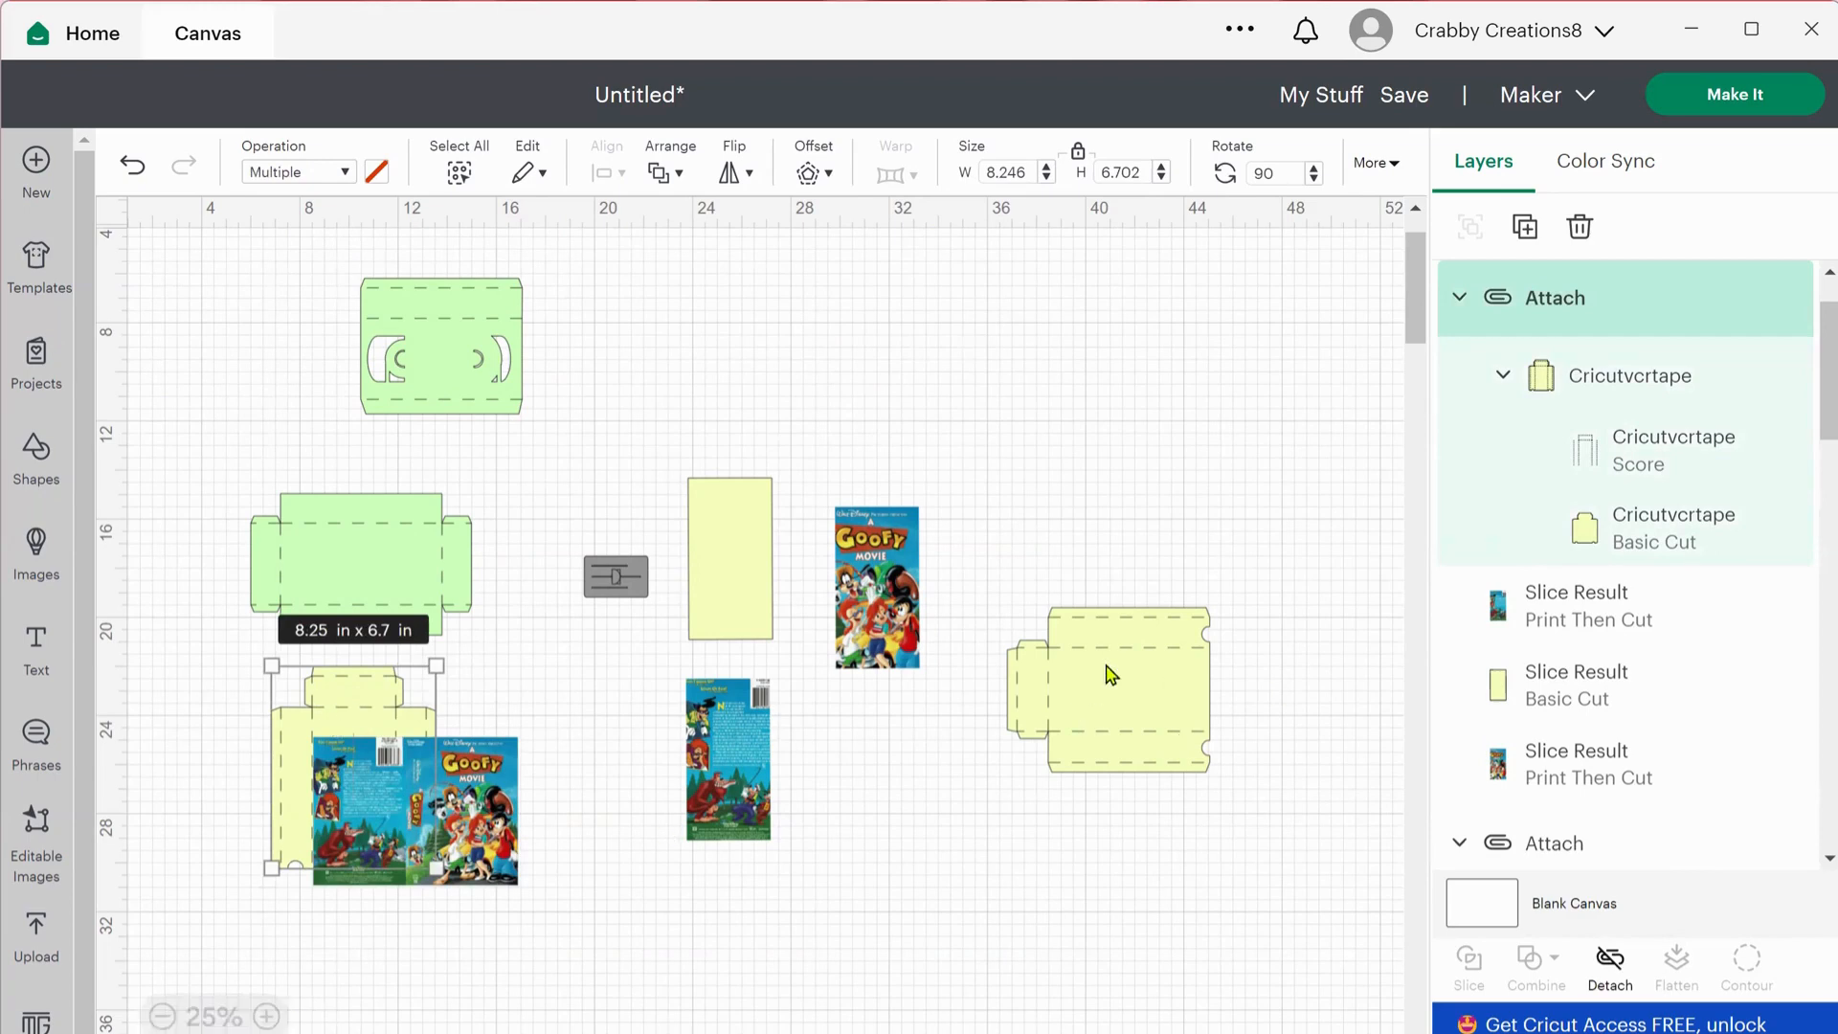
left_click(268, 1016)
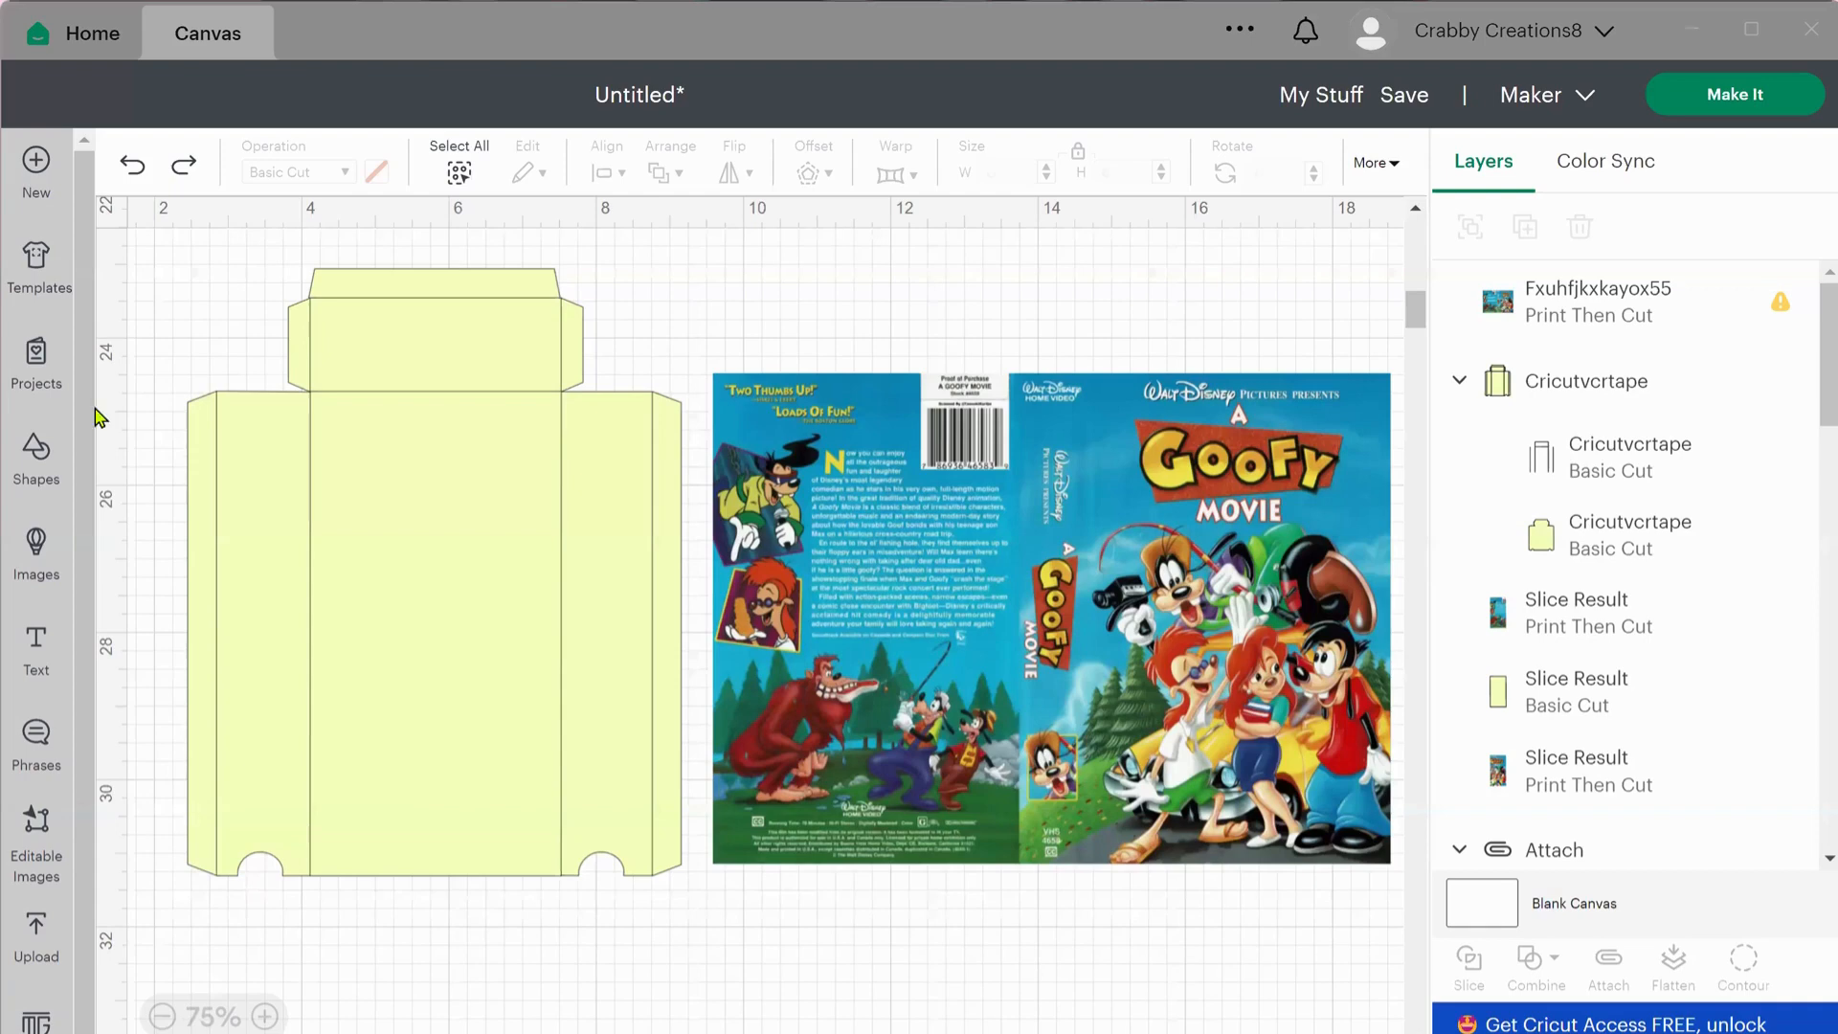
Insert a square with unlocked proportions and resize it to about 1.24 by 6.52 in over the template's notched side panel.
left_click(35, 455)
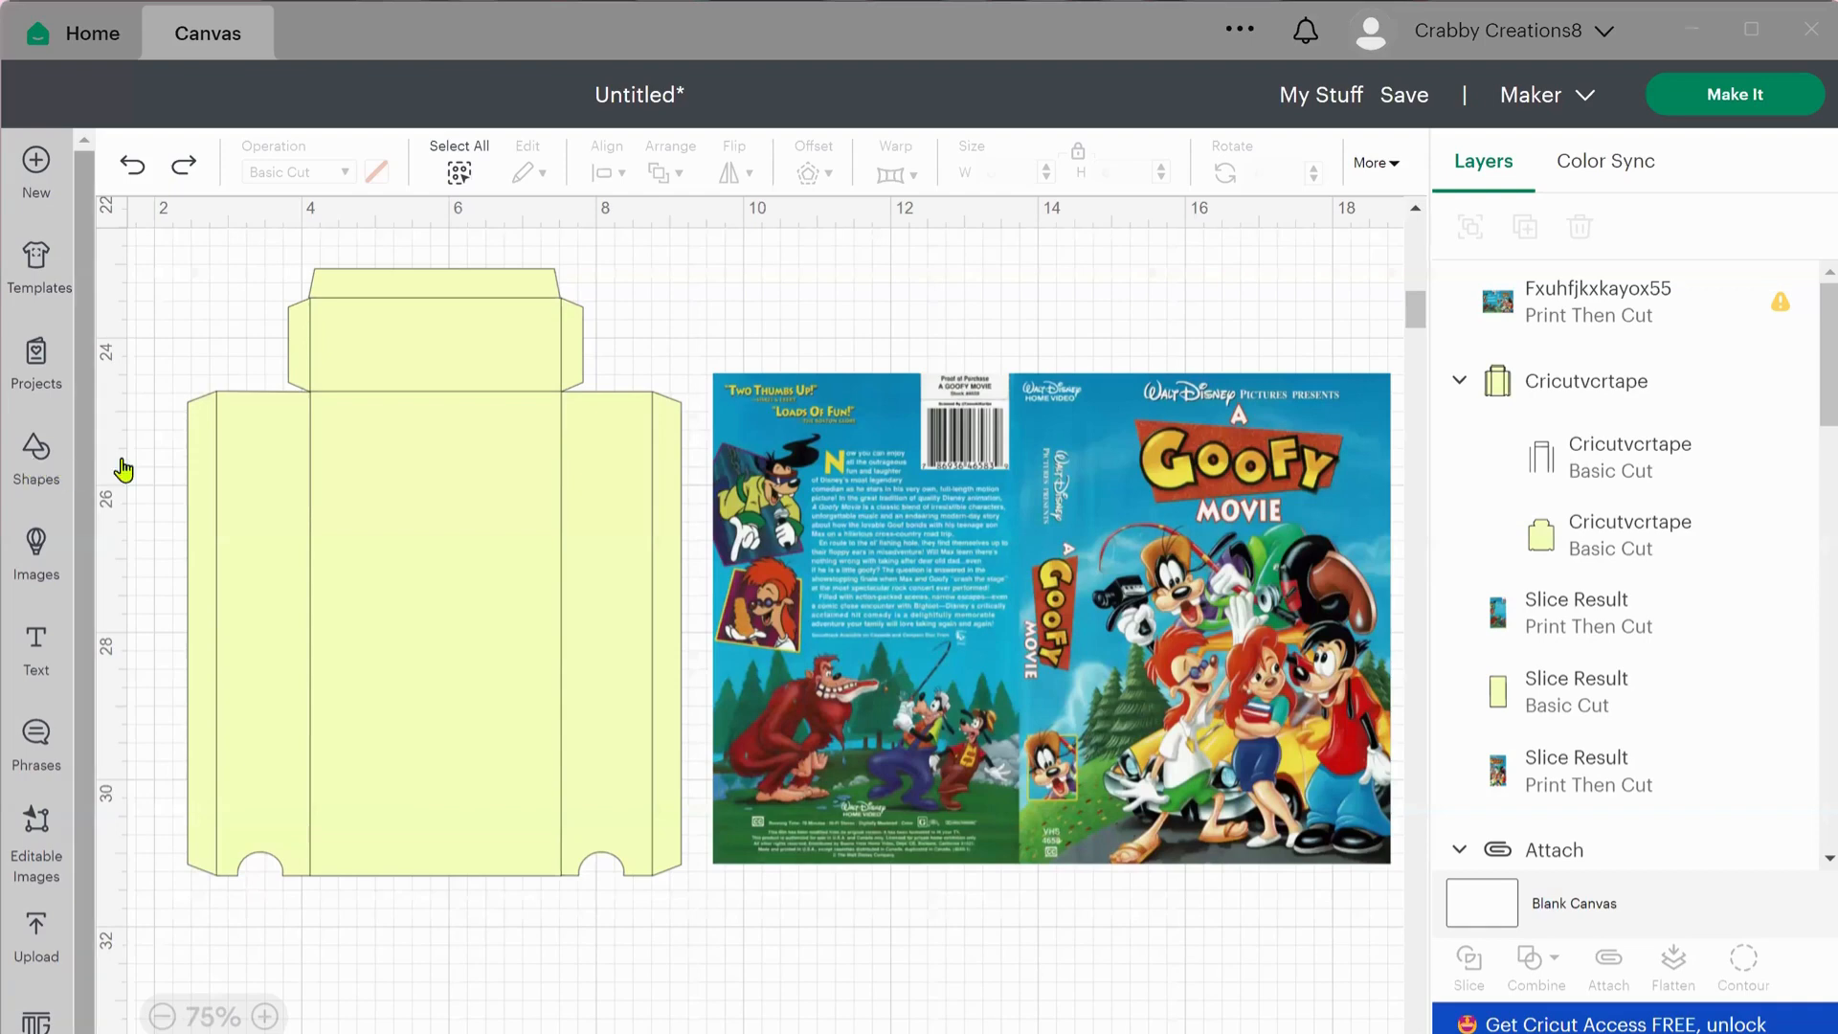
left_click(424, 658)
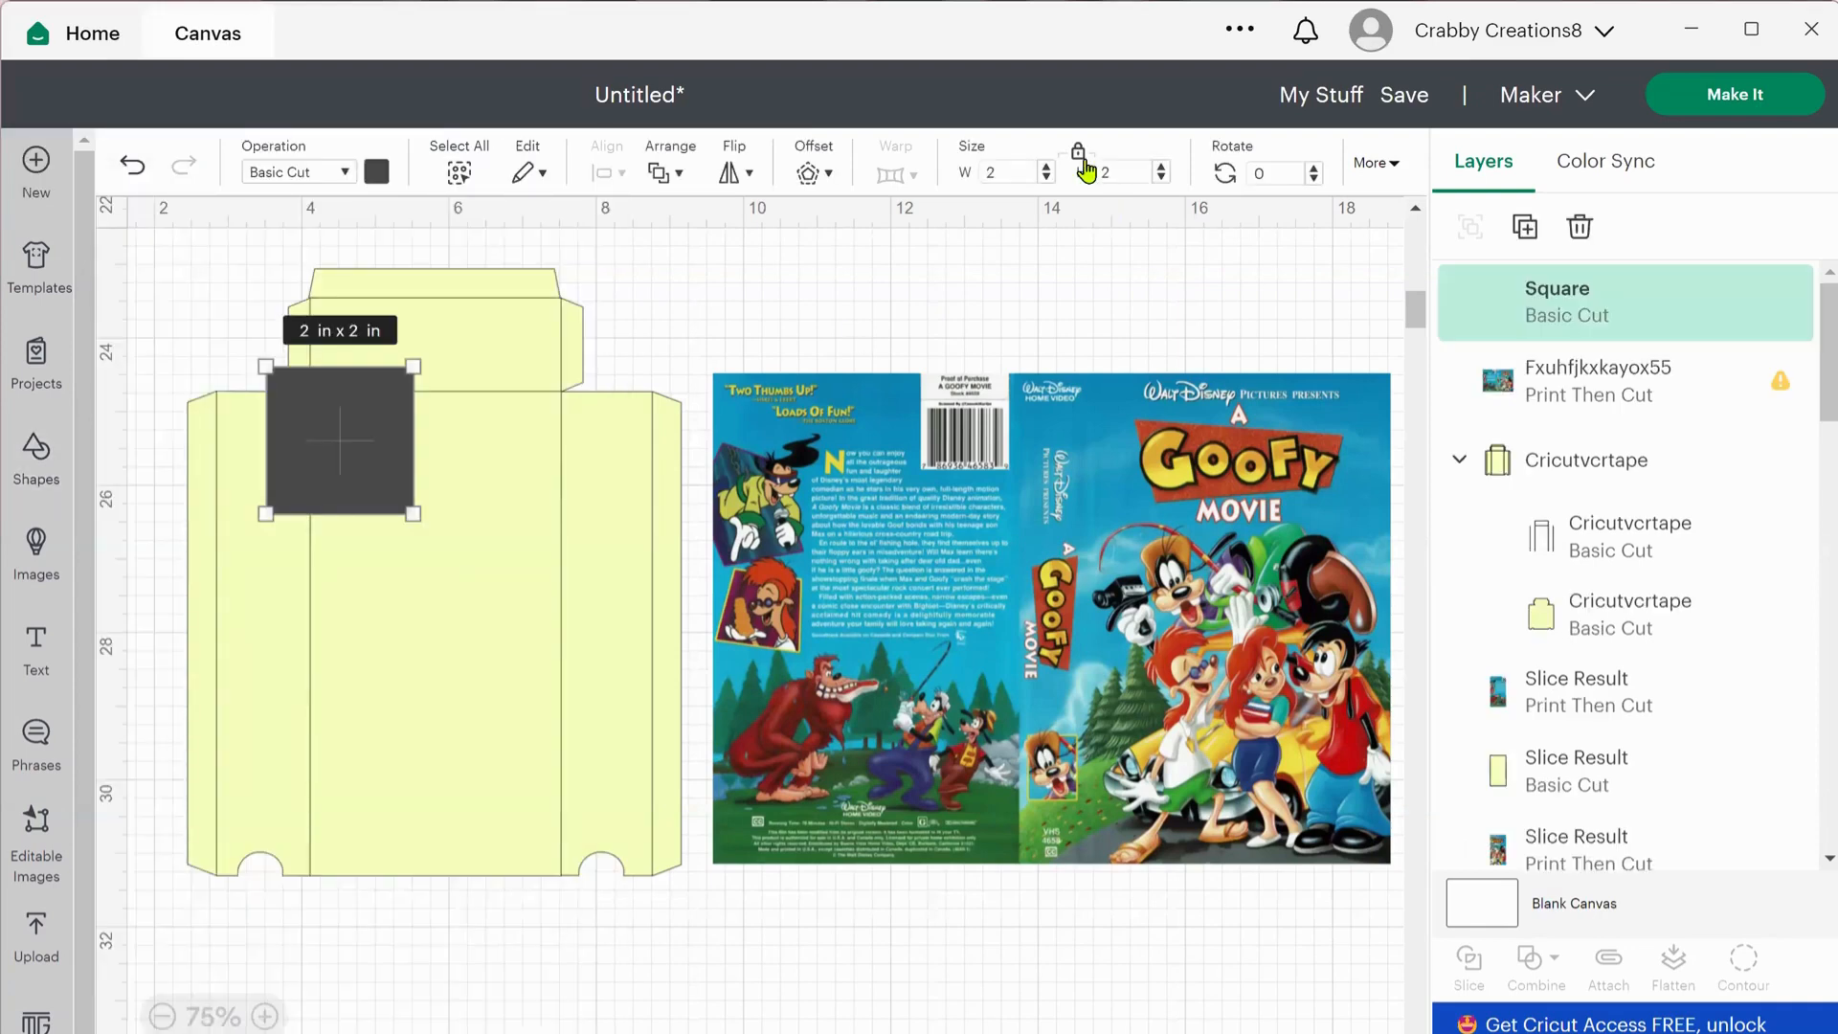
left_click_drag(412, 479, 575, 465)
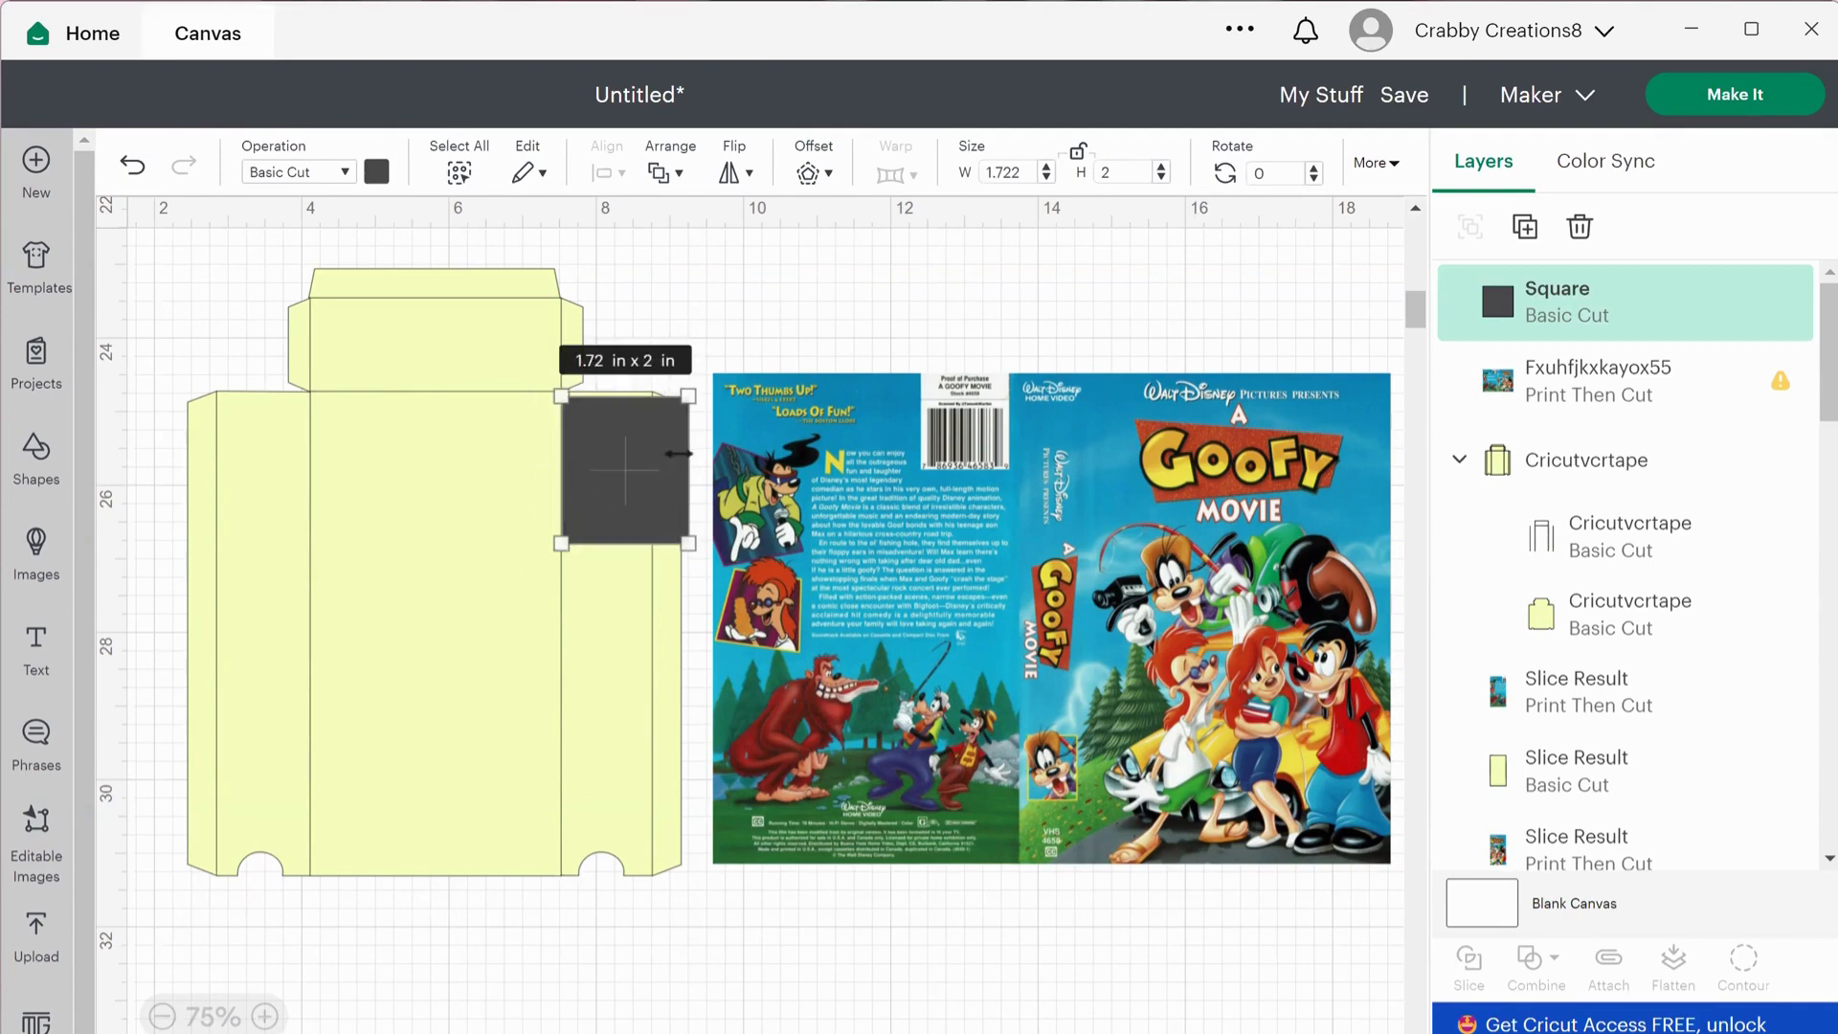
mouse_move(689, 465)
left_mouse_down()
mouse_move(639, 465)
mouse_move(653, 462)
left_mouse_up()
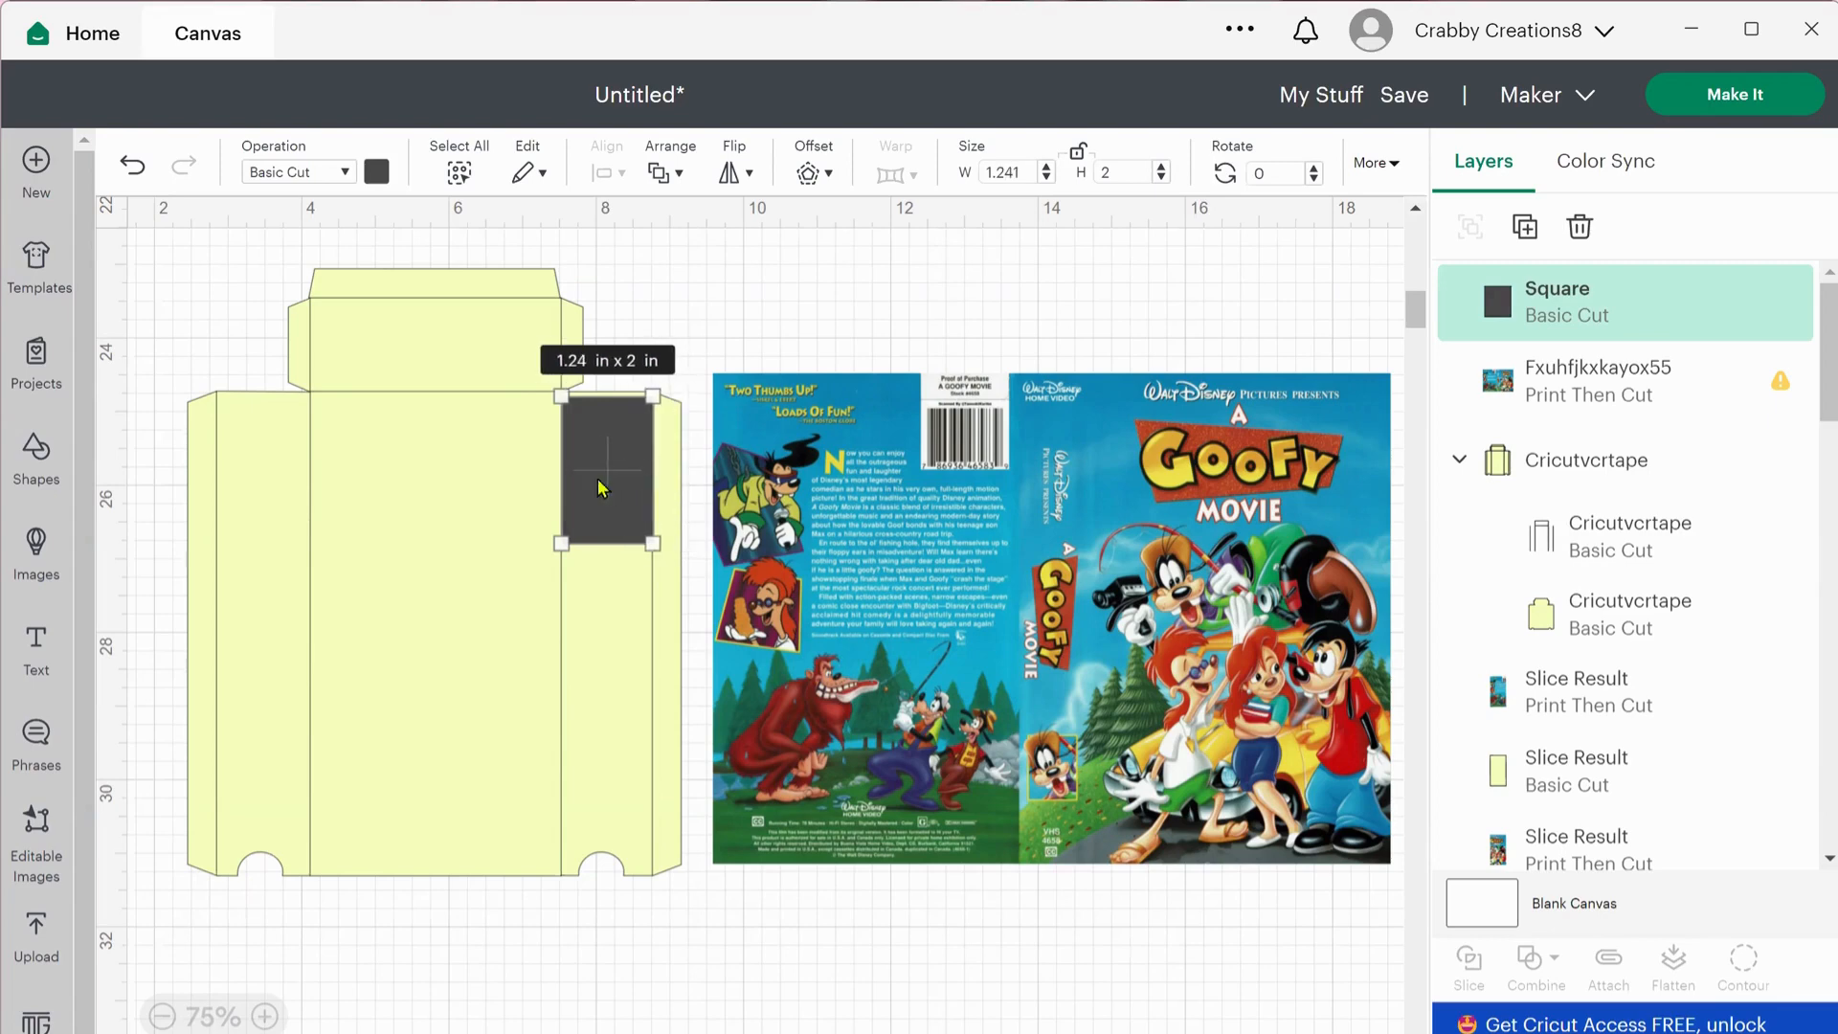
left_click_drag(605, 610, 598, 866)
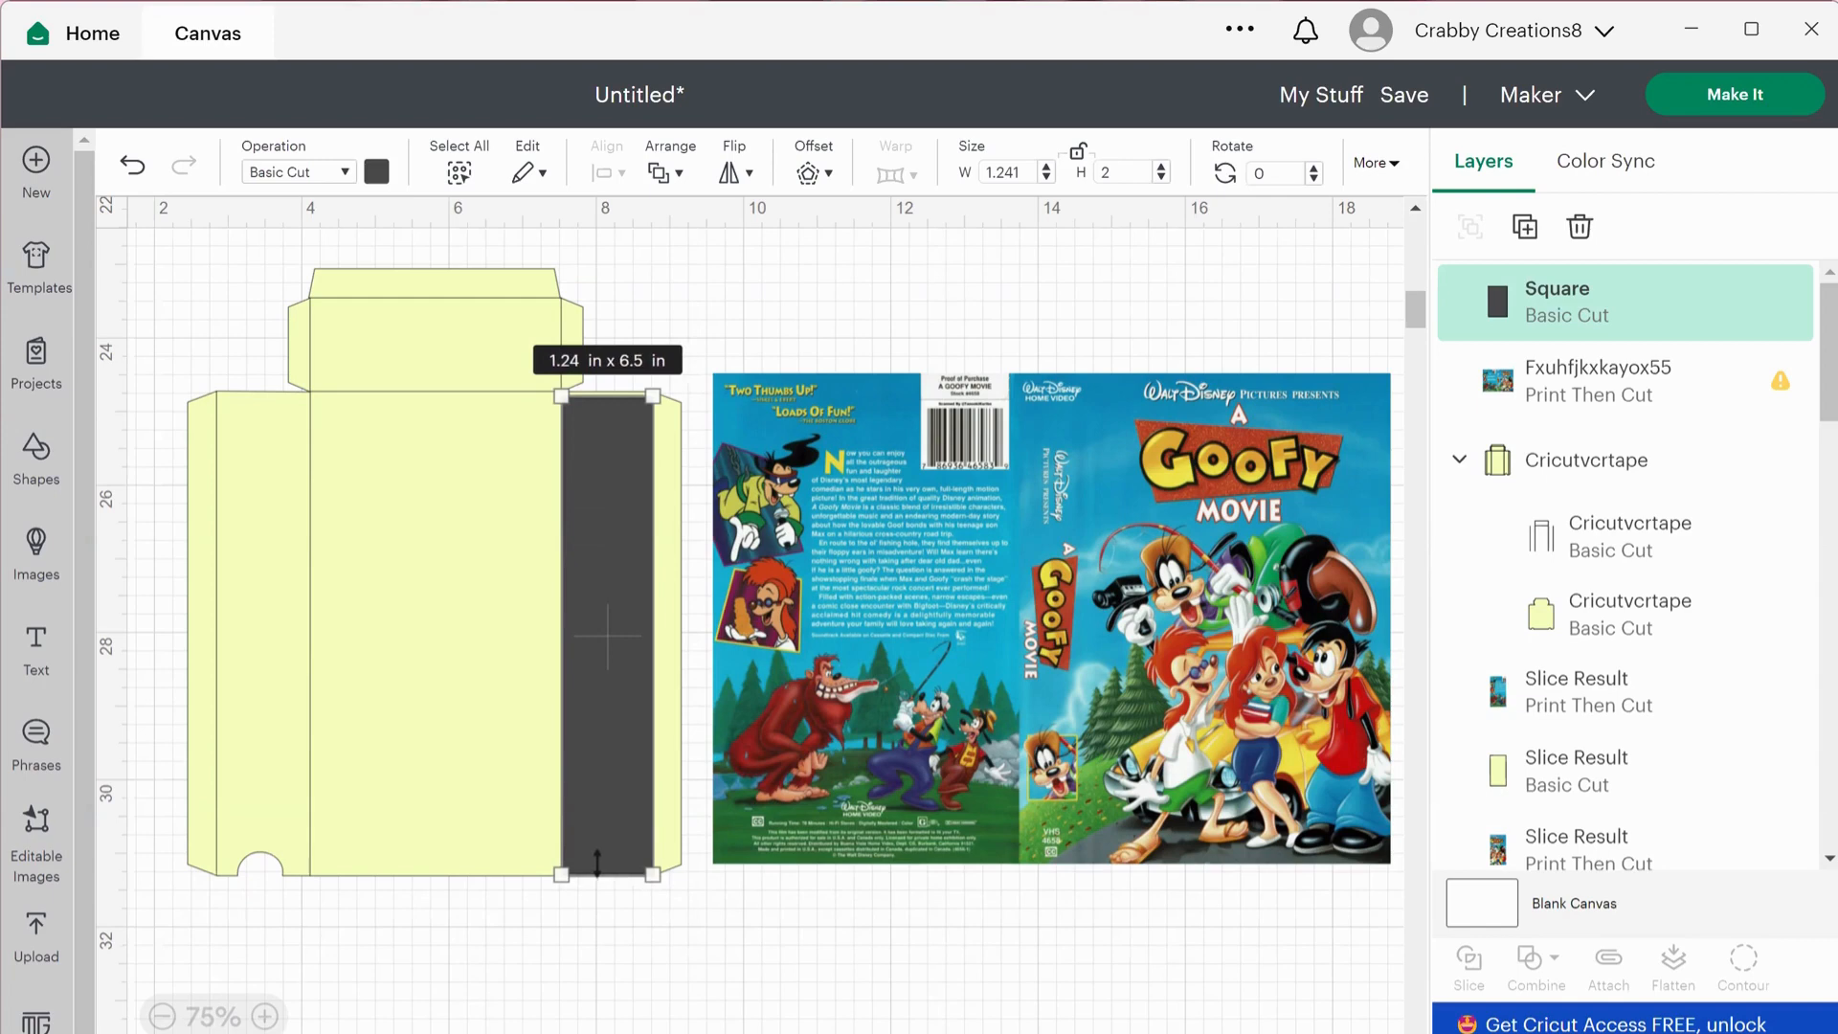
left_click_drag(599, 856, 604, 867)
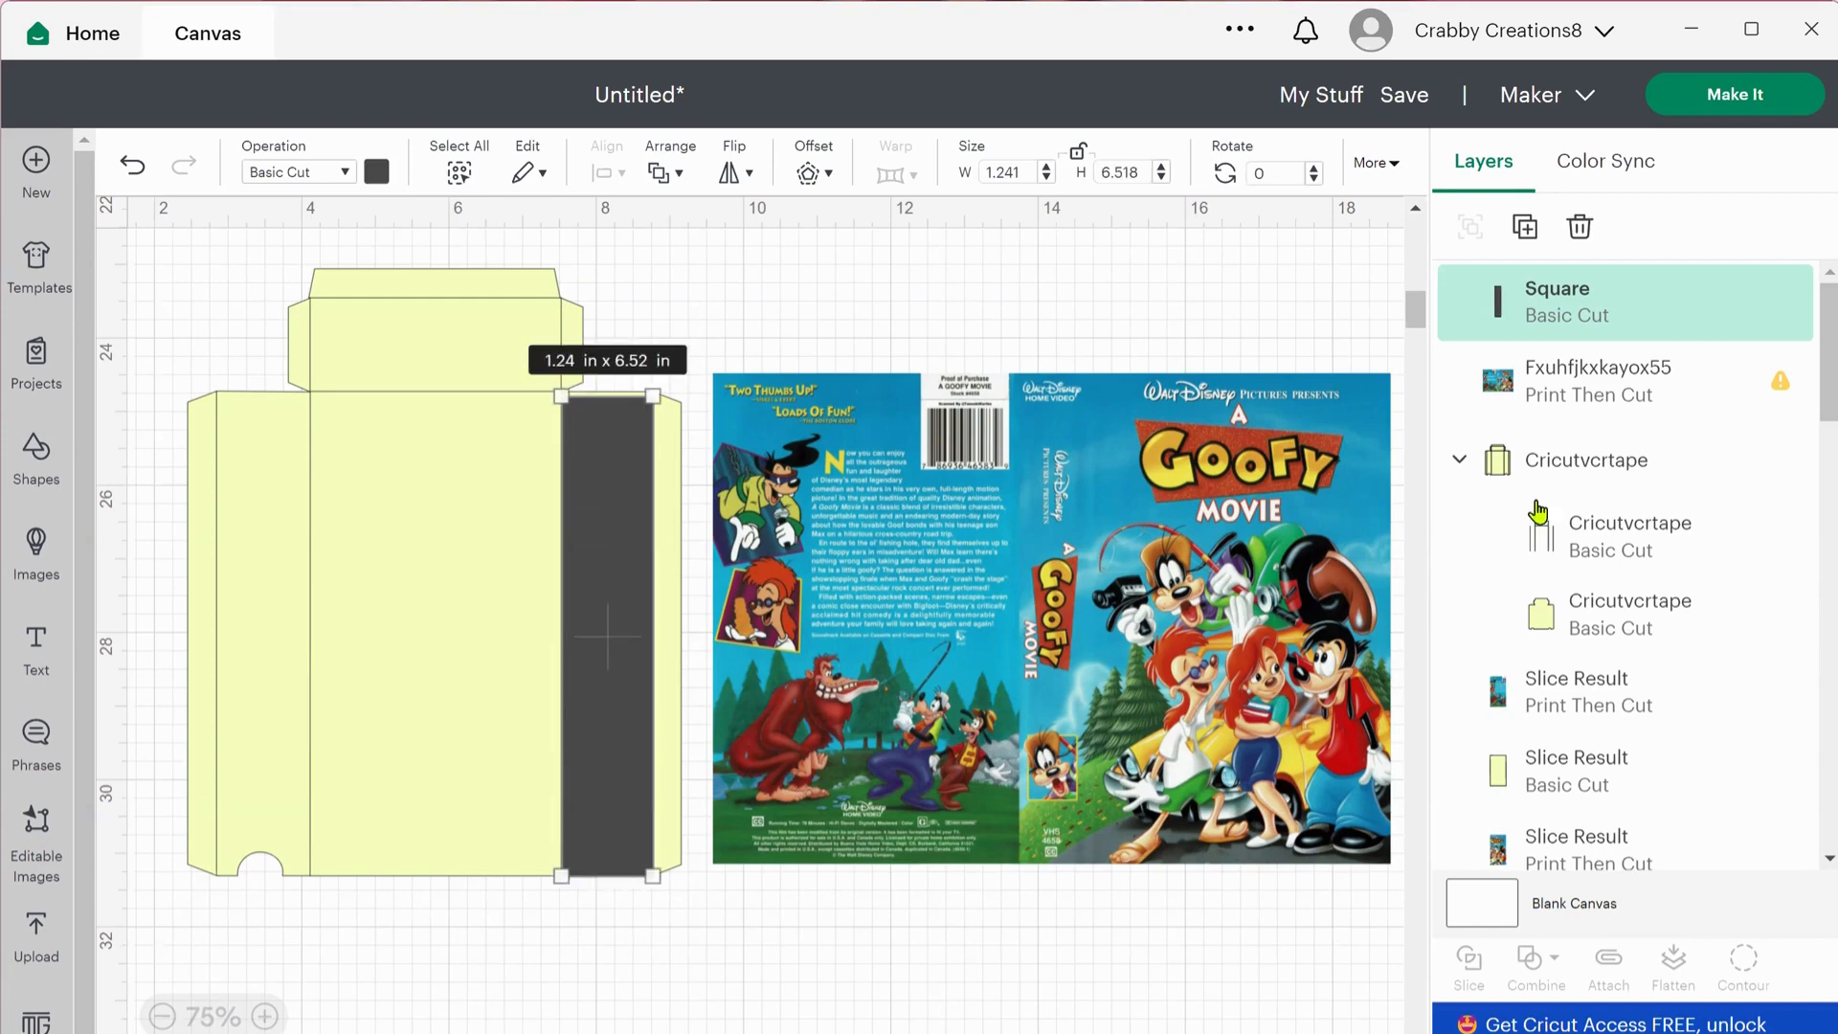
Delete the fold-line layer of the upright template and slice the template with the dark rectangle.
left_click(1537, 522)
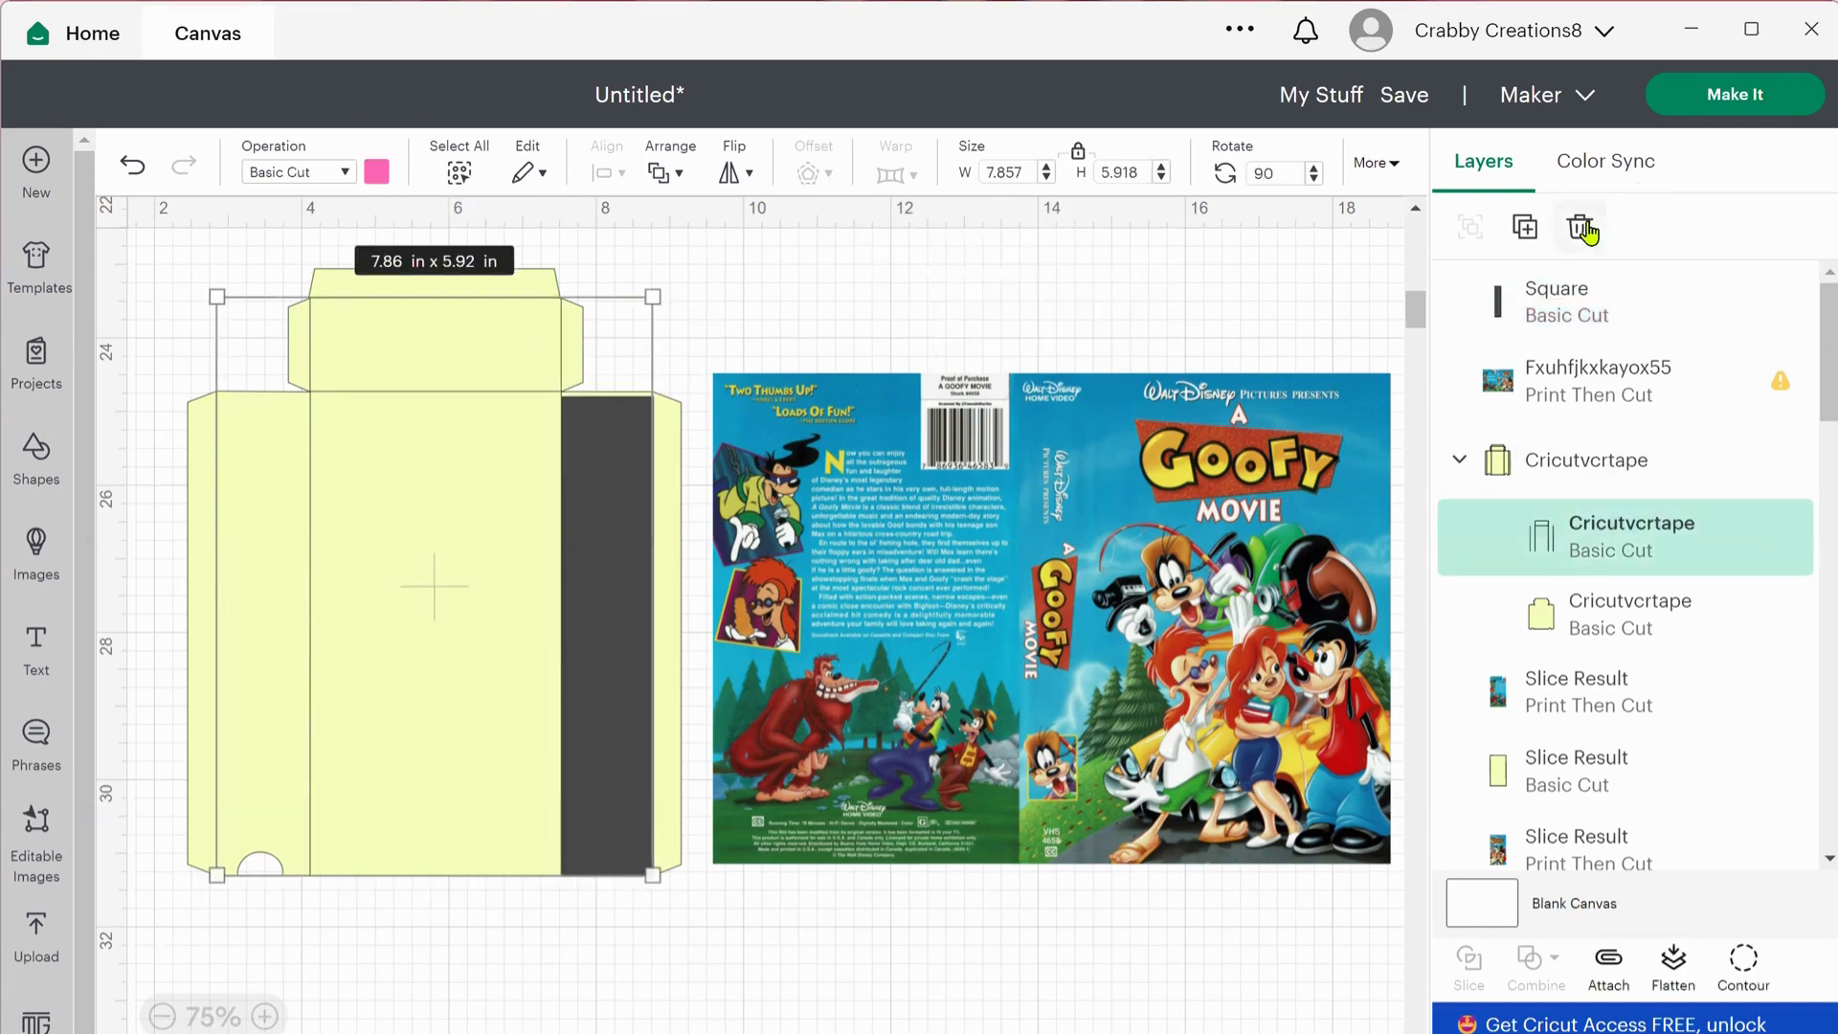
left_click(1581, 228)
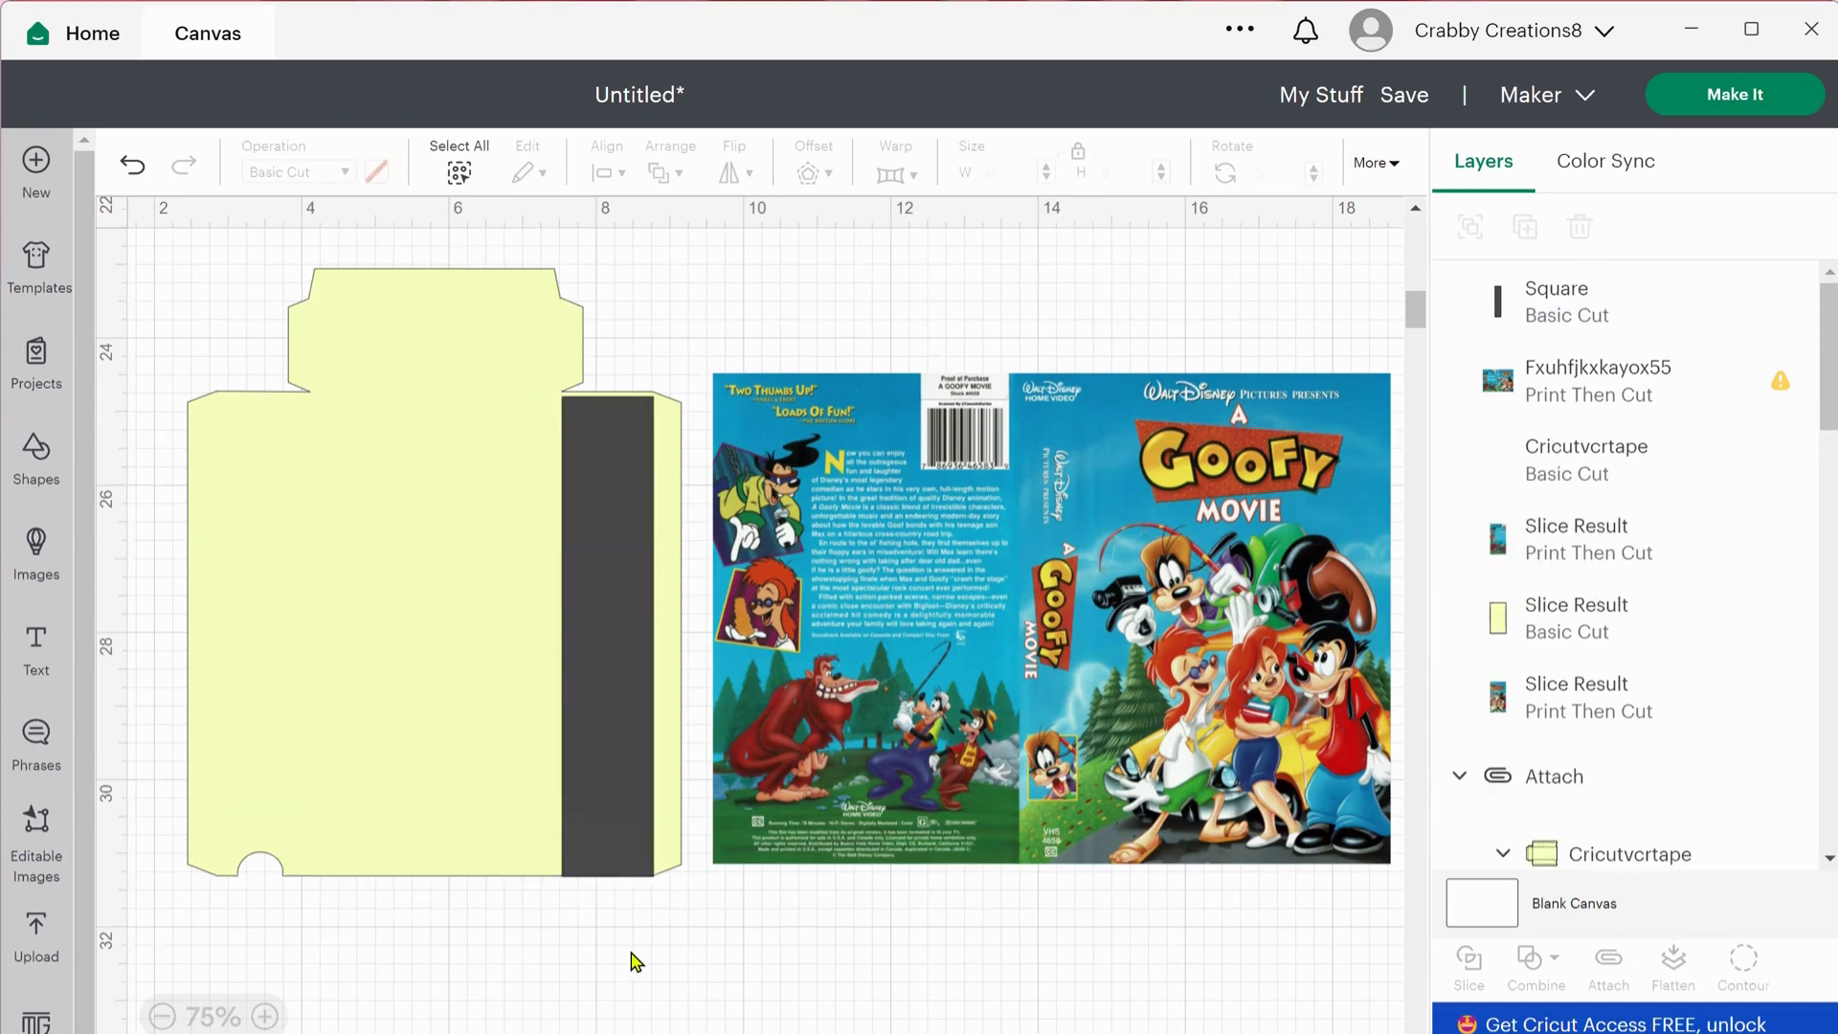
left_click_drag(677, 953, 440, 411)
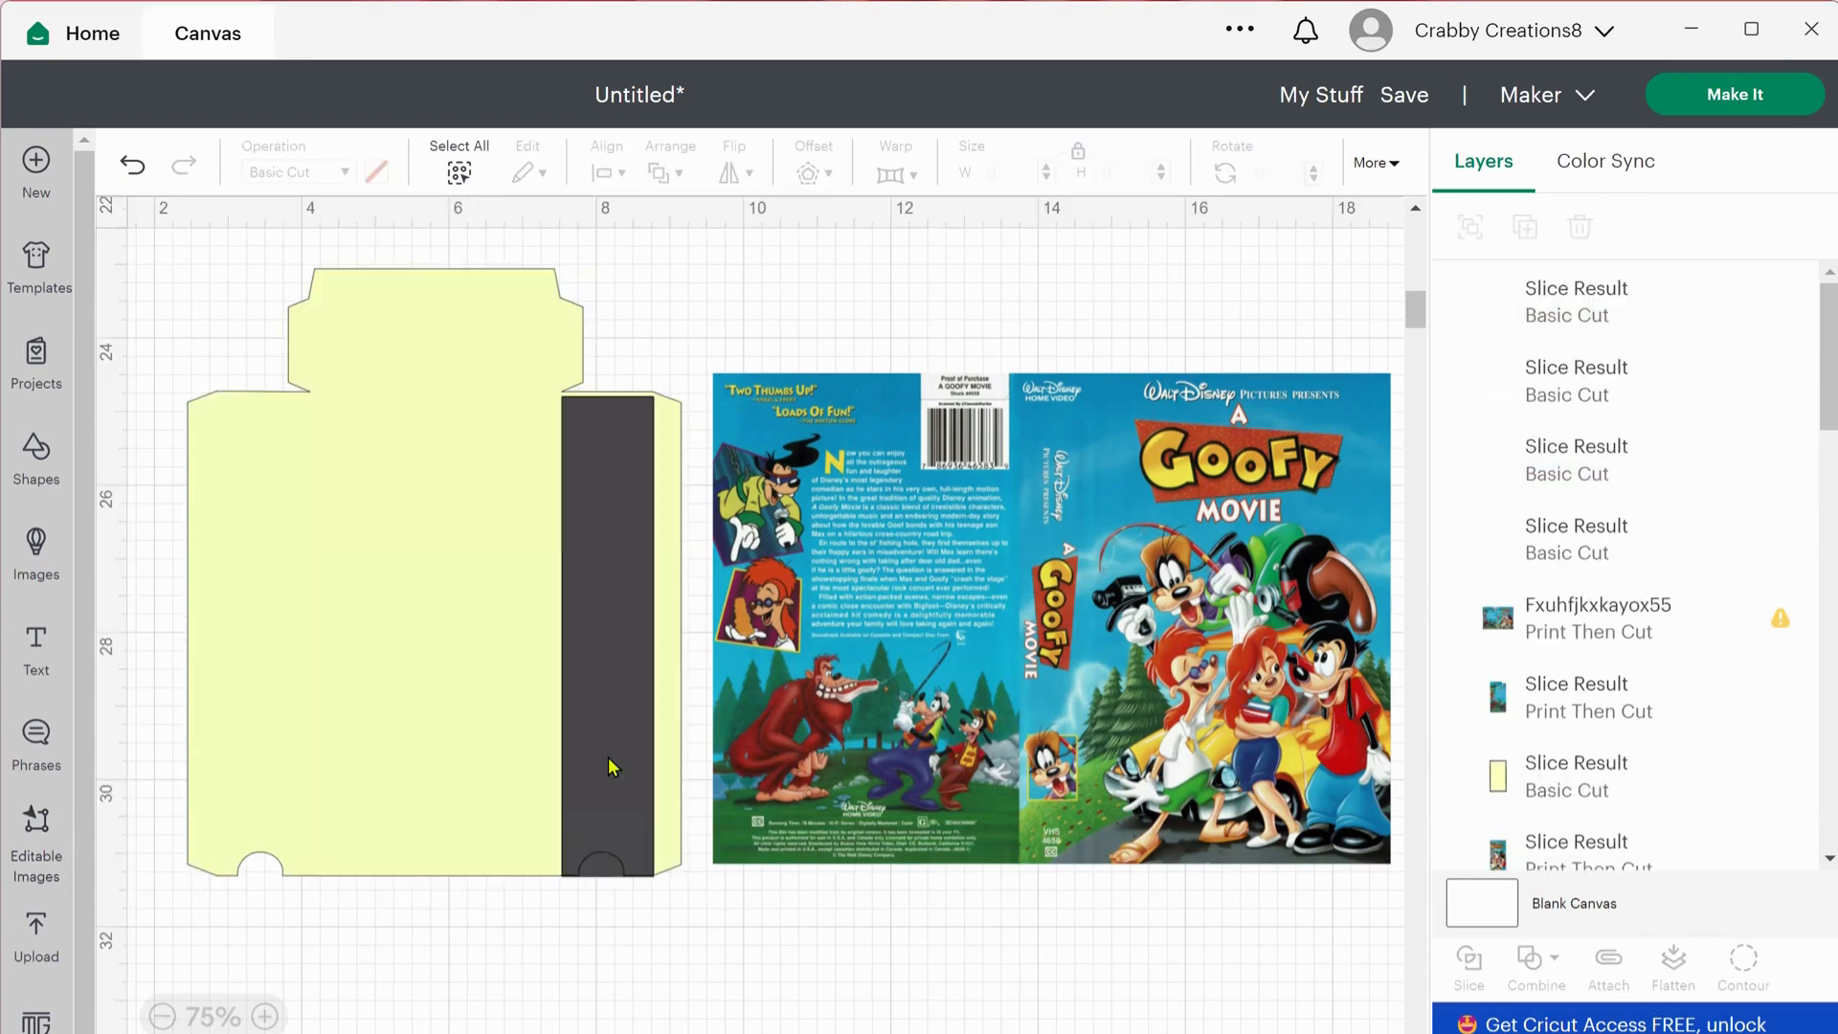
Pull the notched yellow side panel out onto the cover image and delete the other slice pieces.
left_click_drag(620, 763, 567, 782)
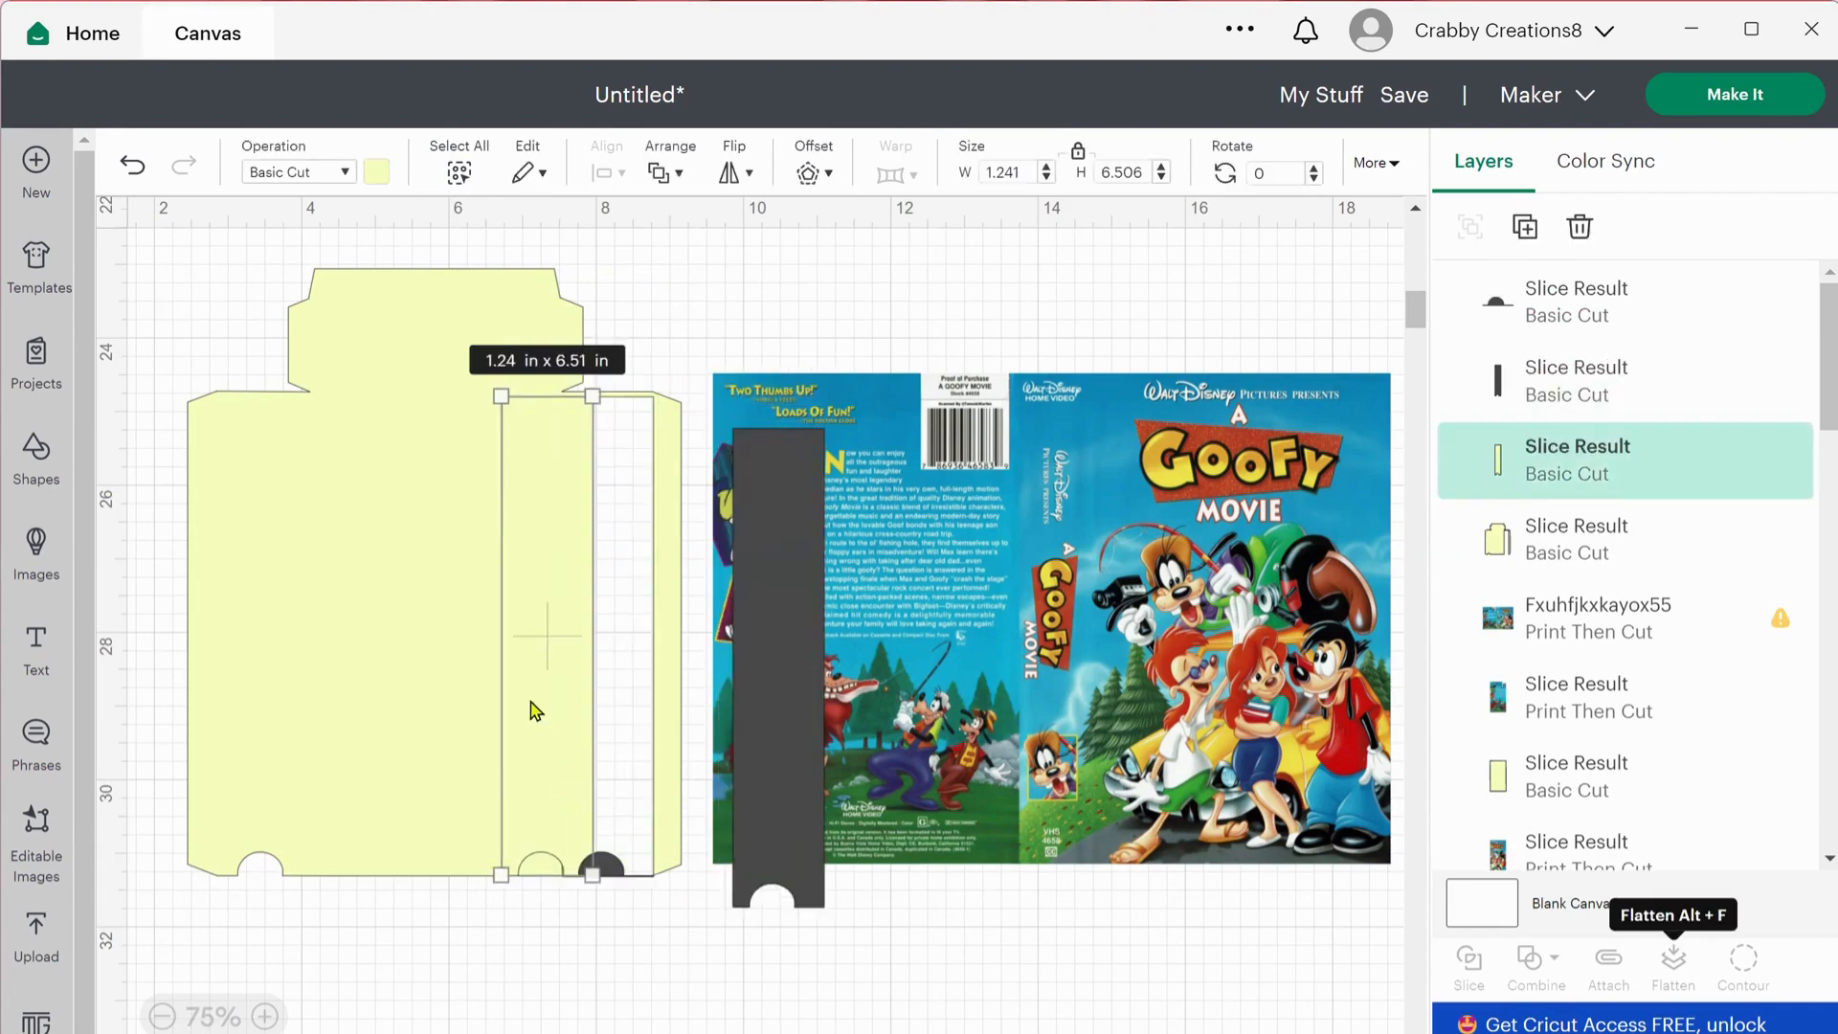
left_click_drag(533, 709, 901, 732)
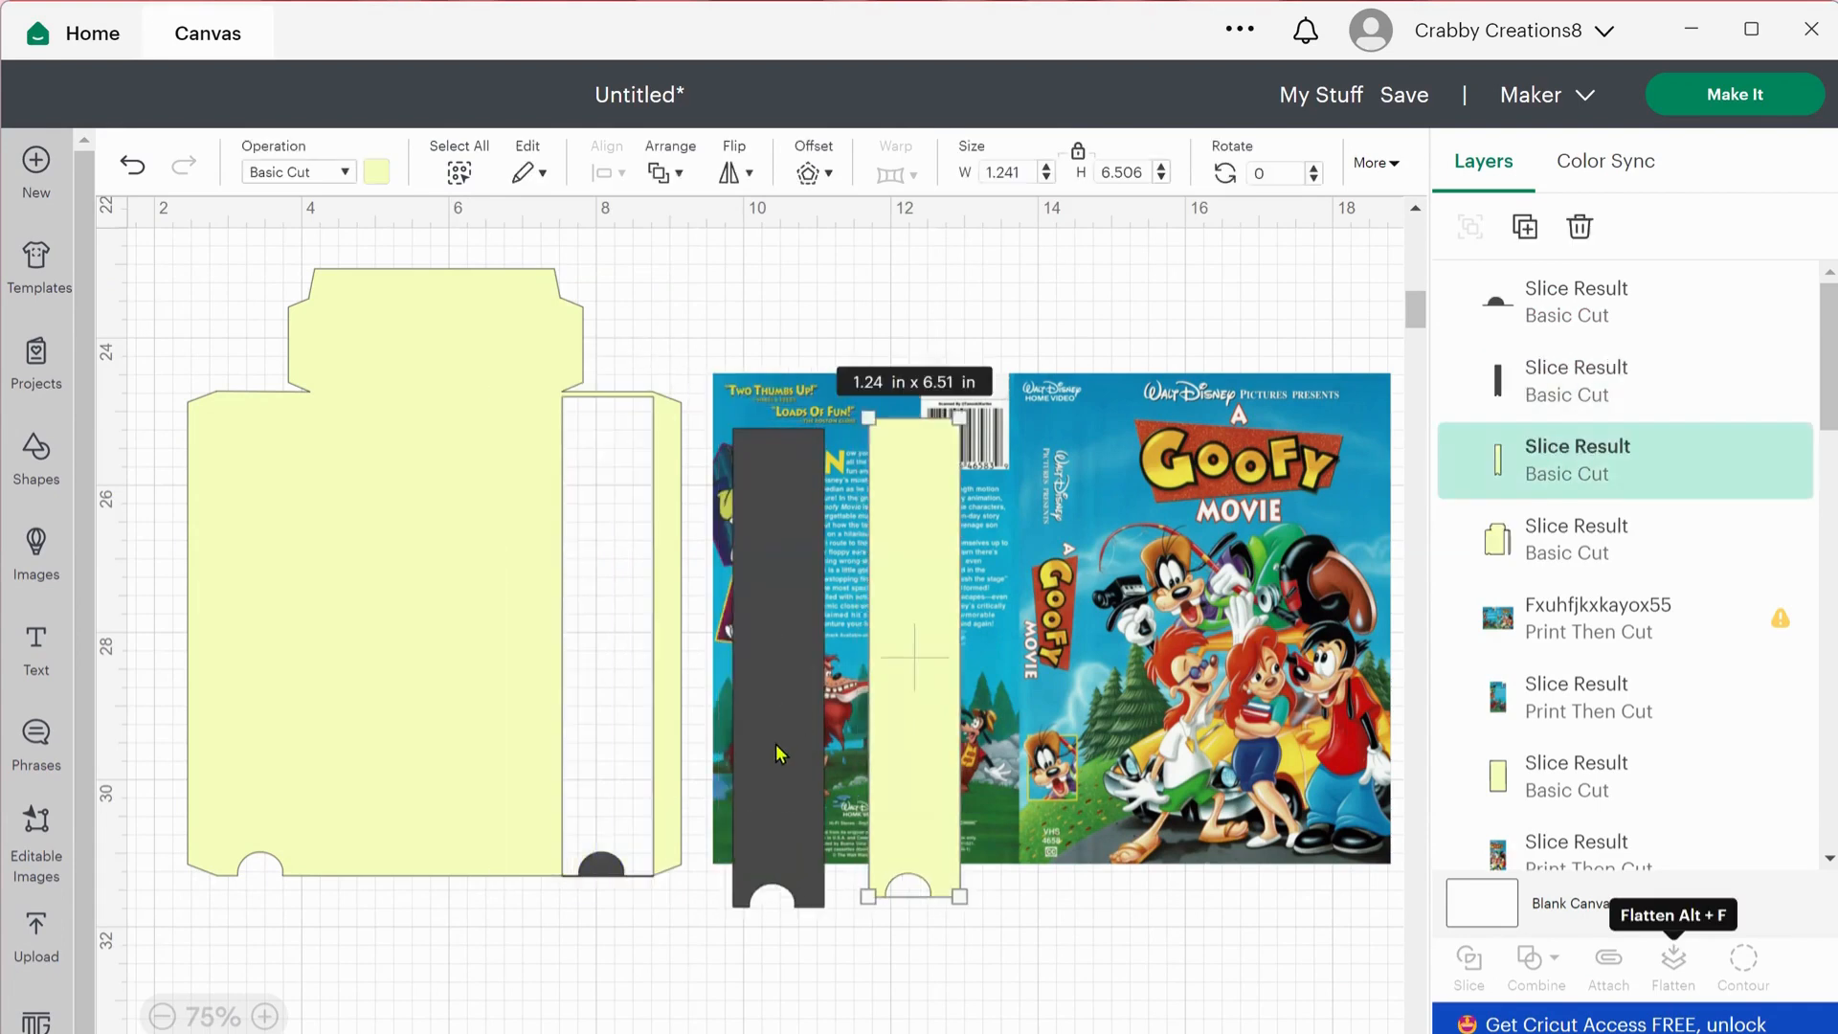
left_click(774, 756)
key("Delete")
left_click_drag(656, 919, 201, 351)
key("Delete")
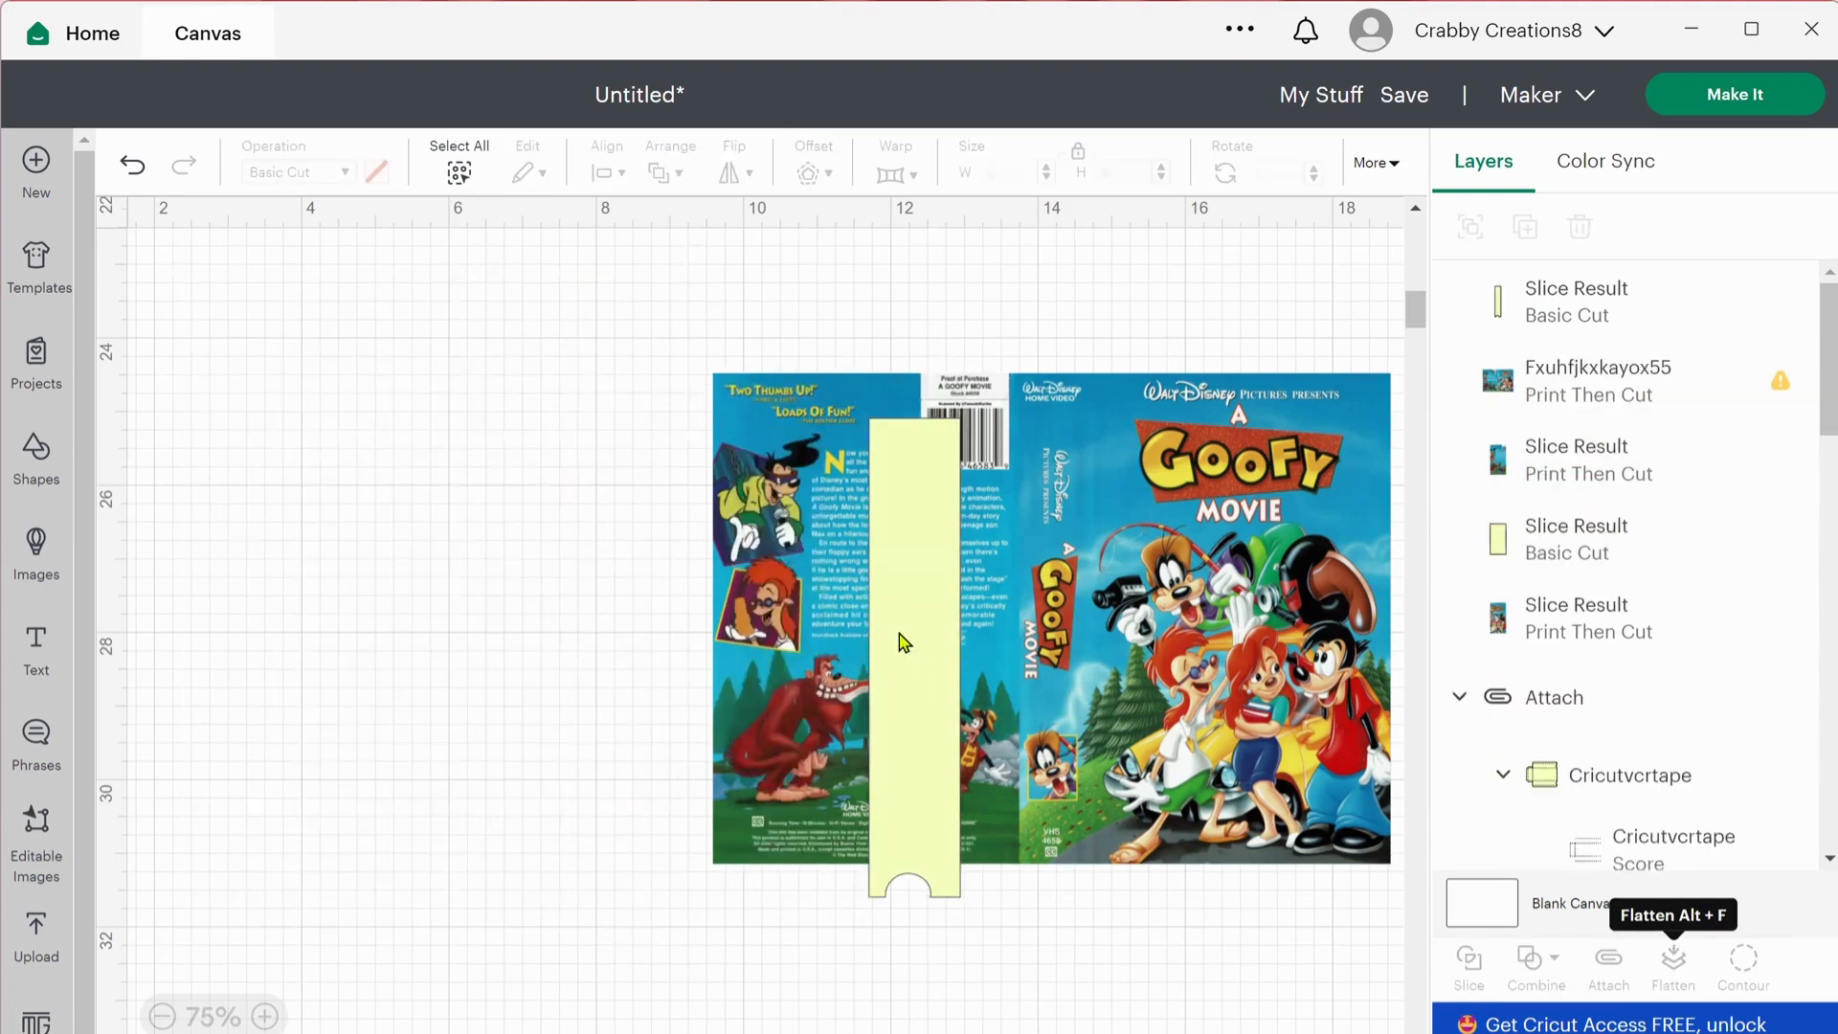
Position the notched yellow panel over the spine of the cover image and slice the two together.
left_click_drag(903, 635, 1050, 593)
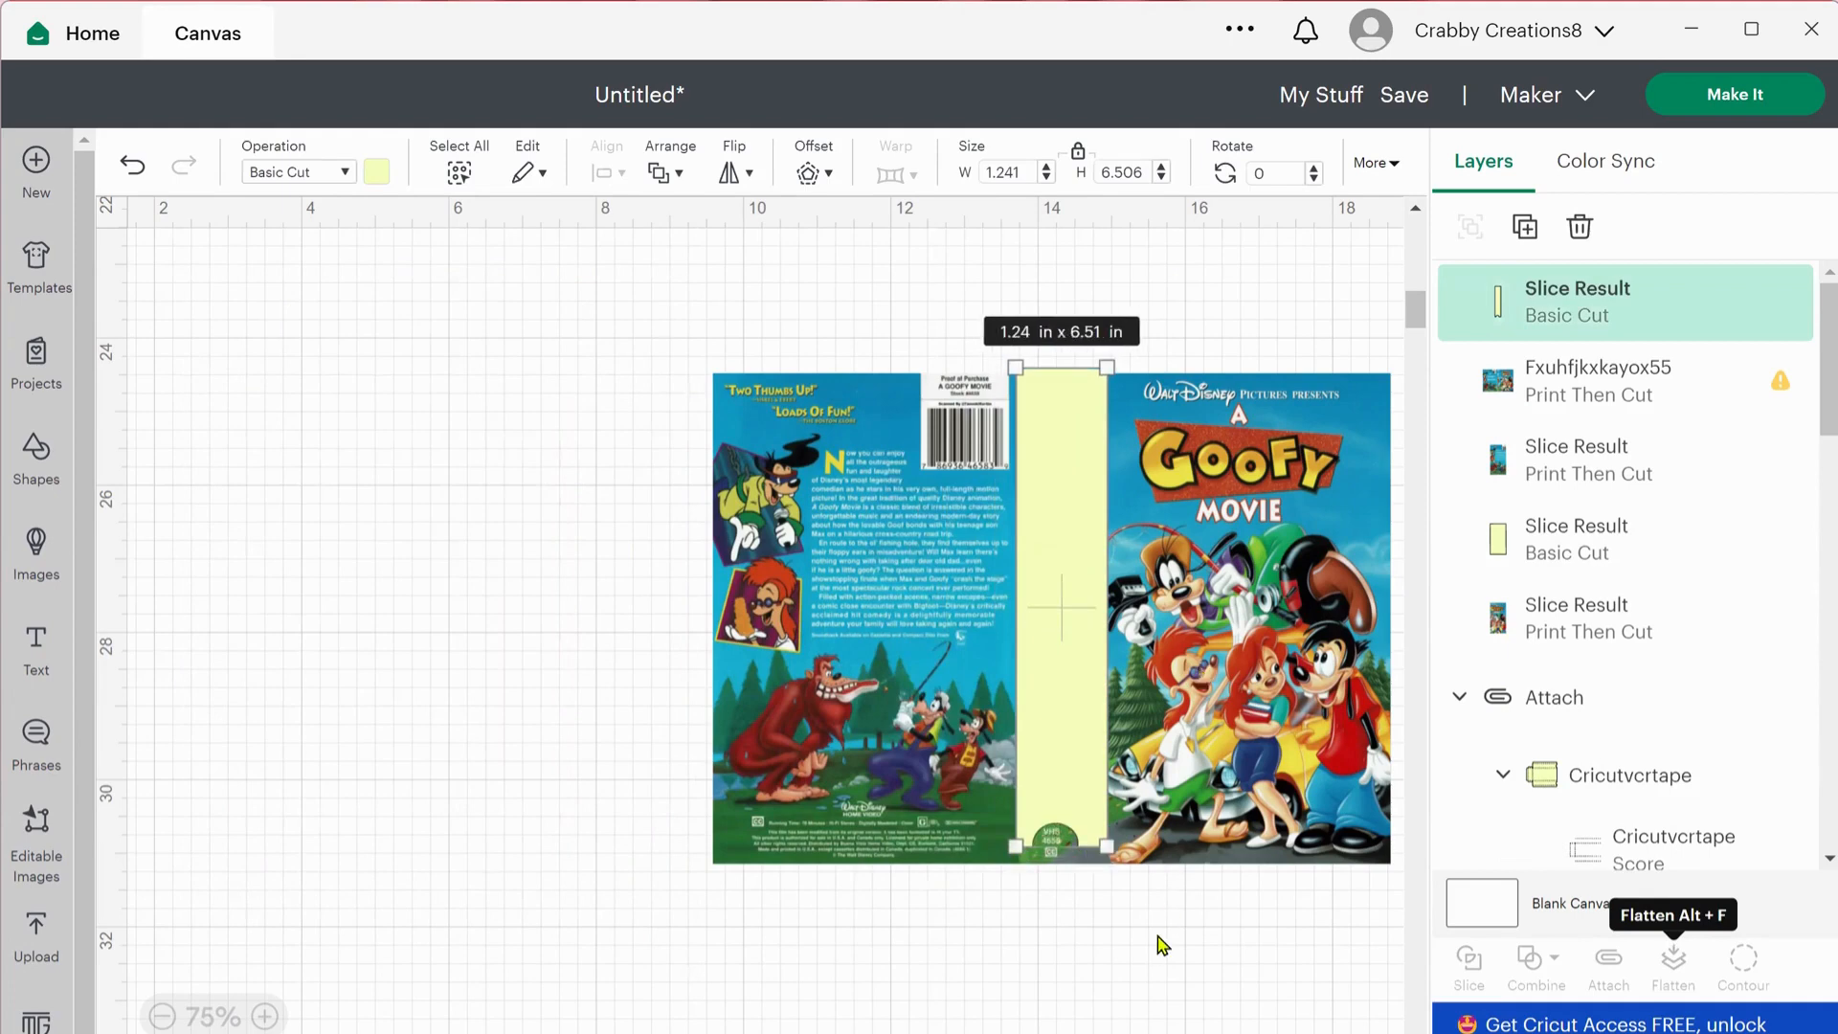
left_click(1226, 964)
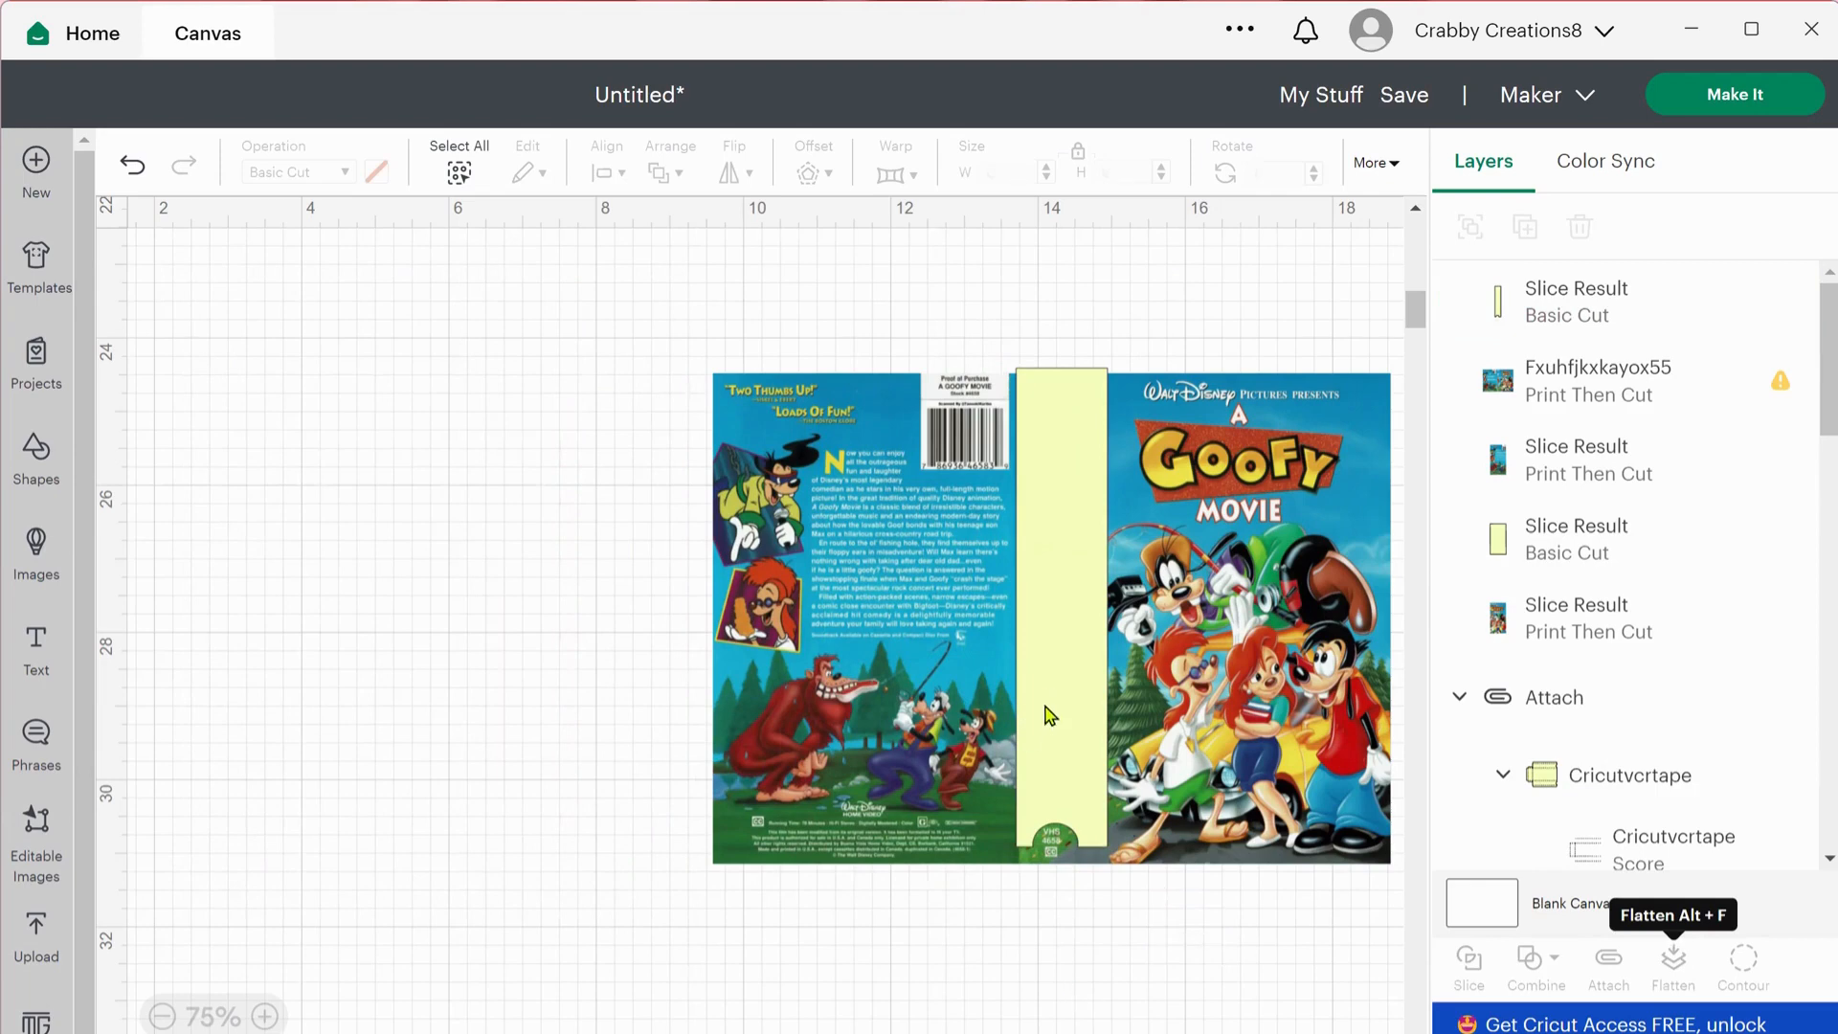
mouse_move(1046, 714)
left_mouse_down()
mouse_move(1051, 681)
mouse_move(1052, 712)
left_mouse_up()
left_click_drag(1170, 964, 821, 334)
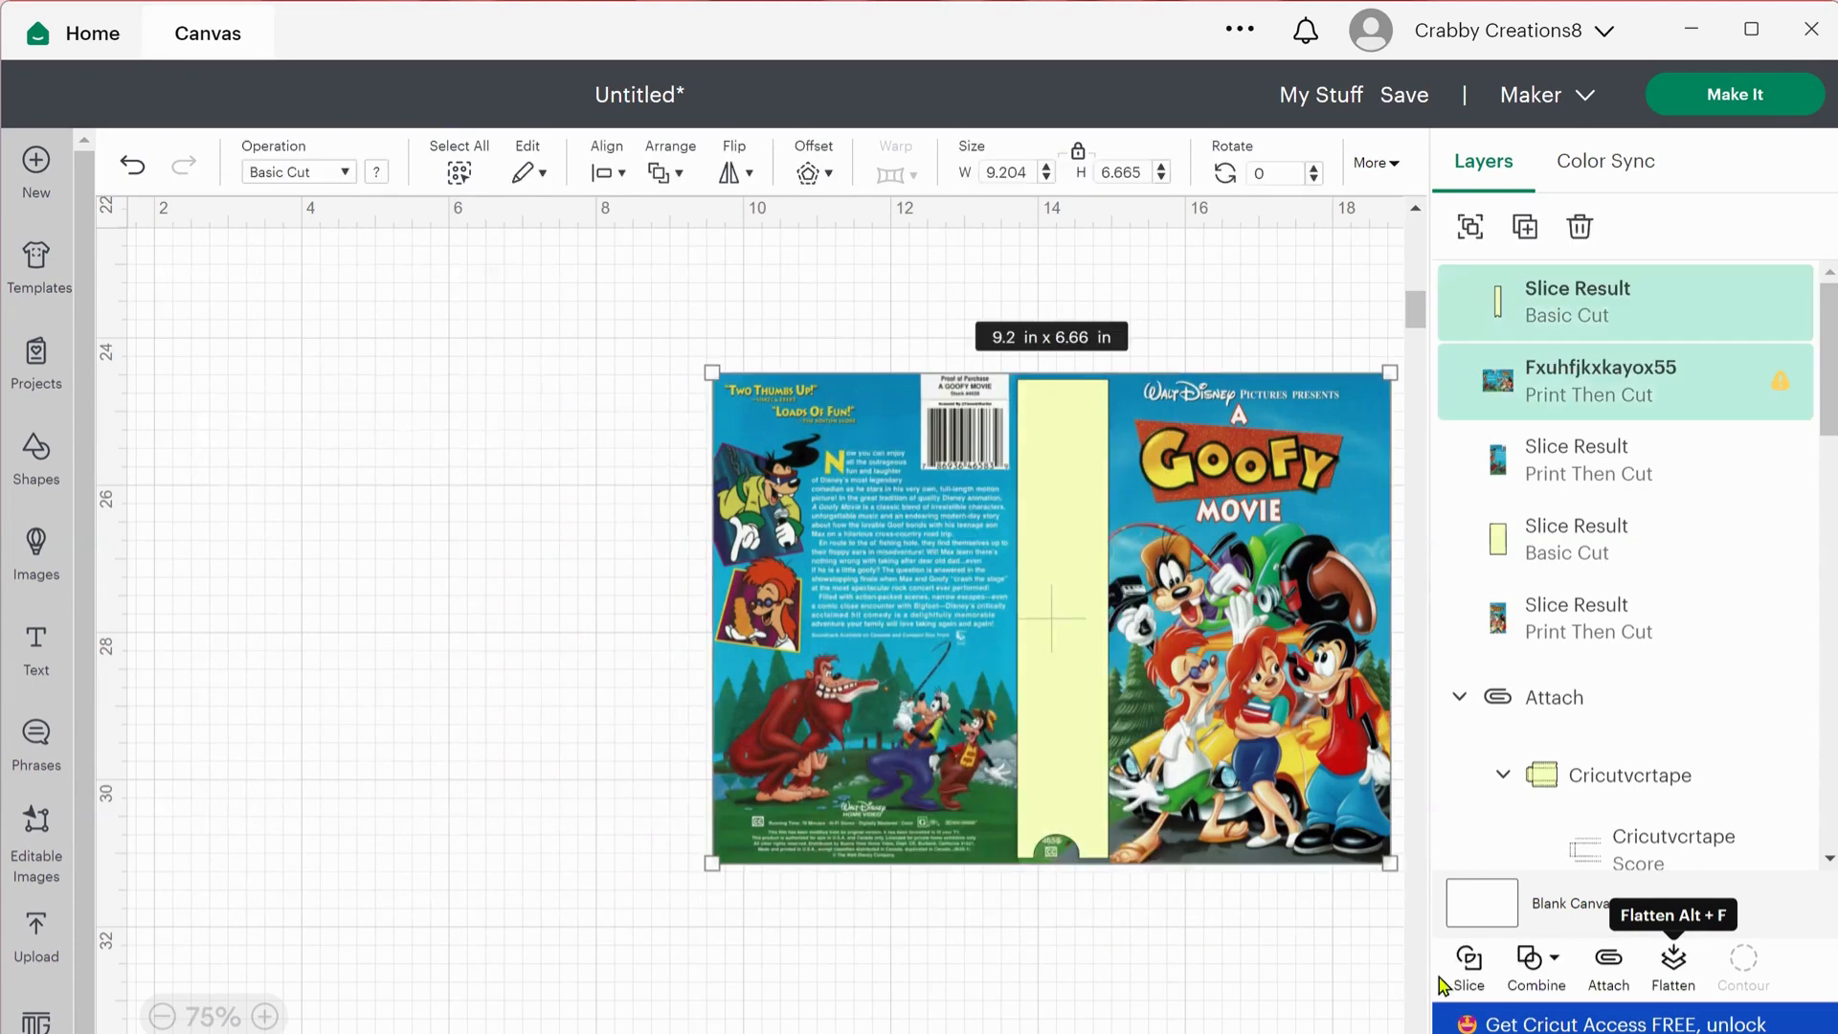
left_click(1469, 986)
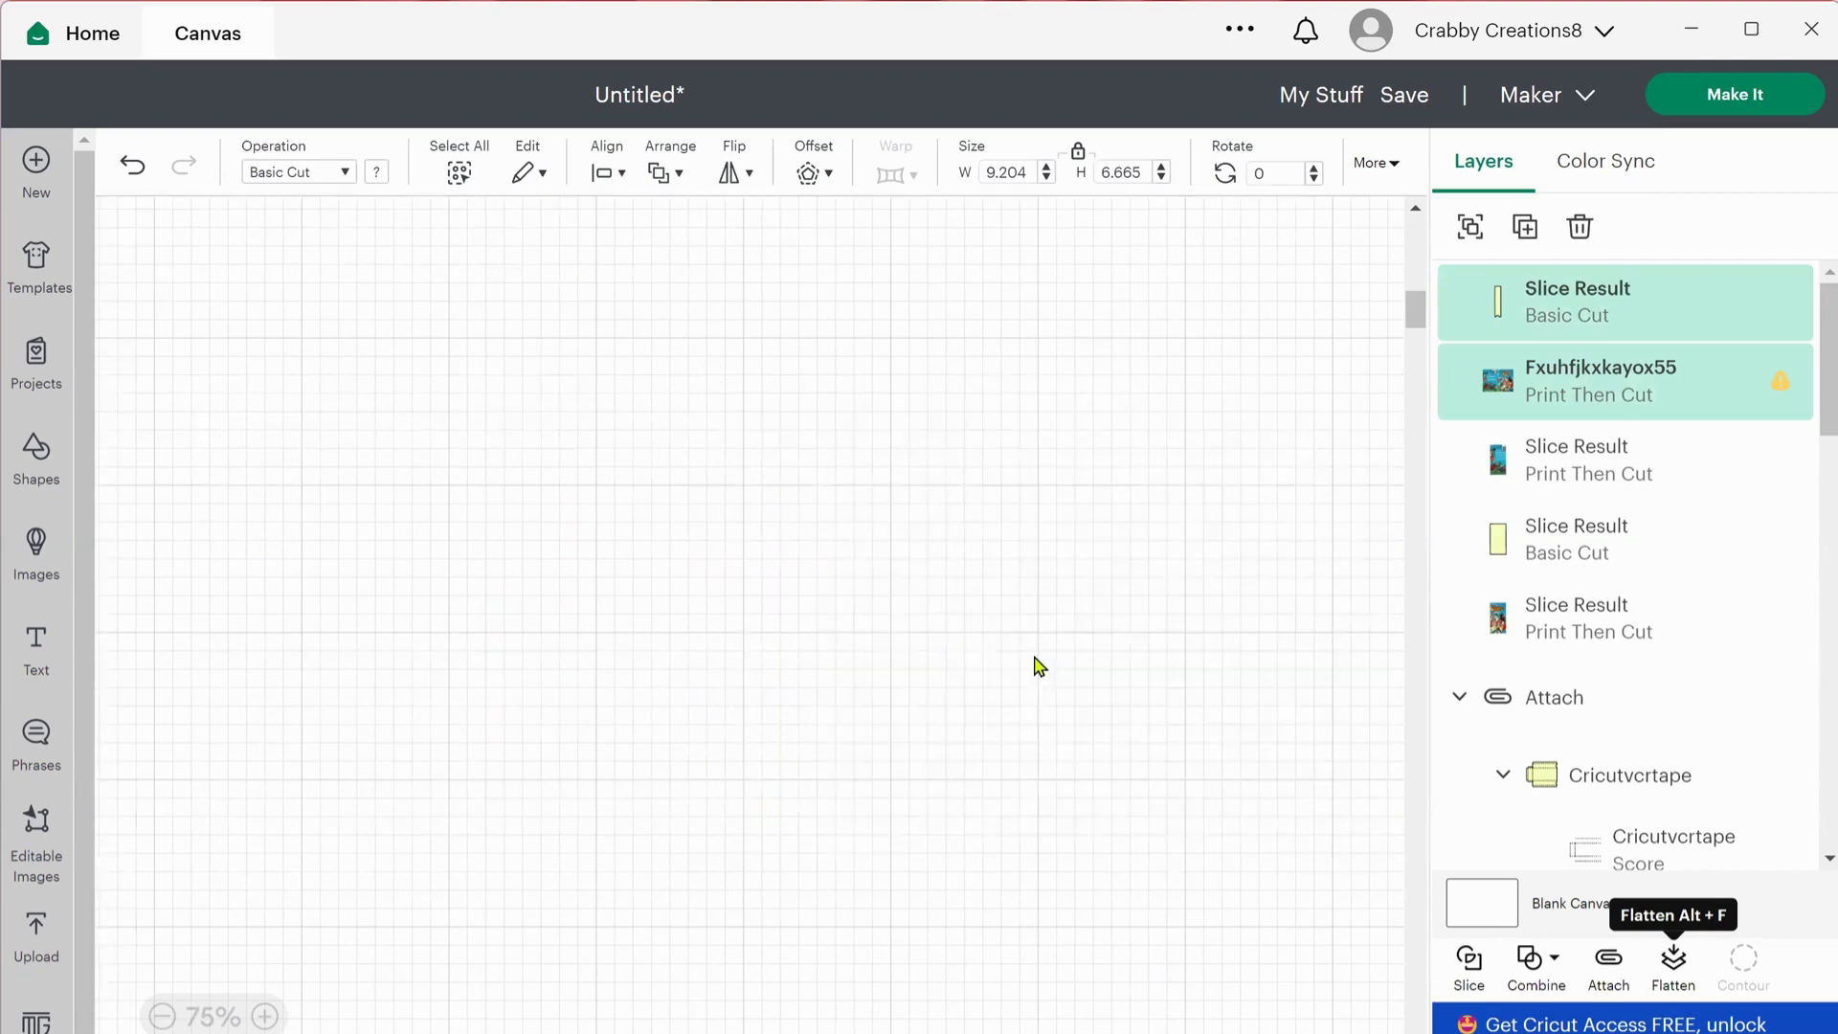
Move the sliced spine artwork to the empty area and delete the yellow panel and the leftover cover artwork.
left_click_drag(878, 654, 876, 654)
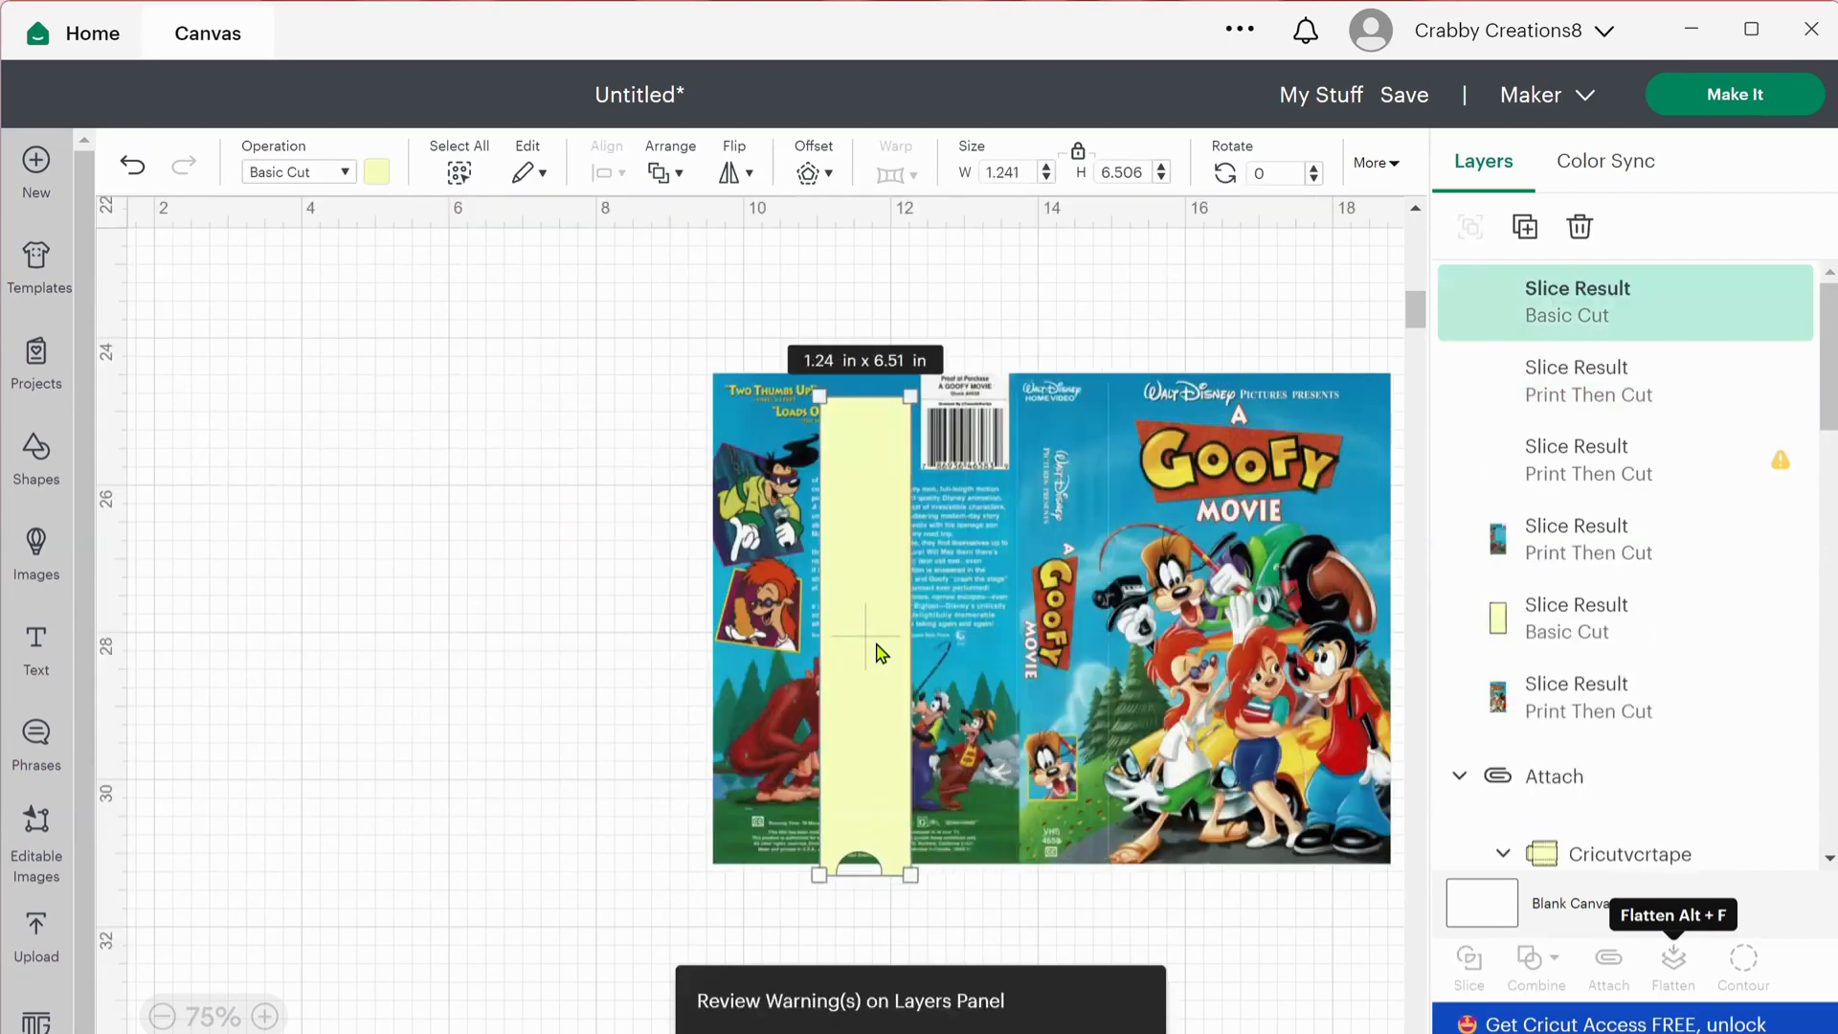
key("Delete")
left_click_drag(1057, 589, 495, 590)
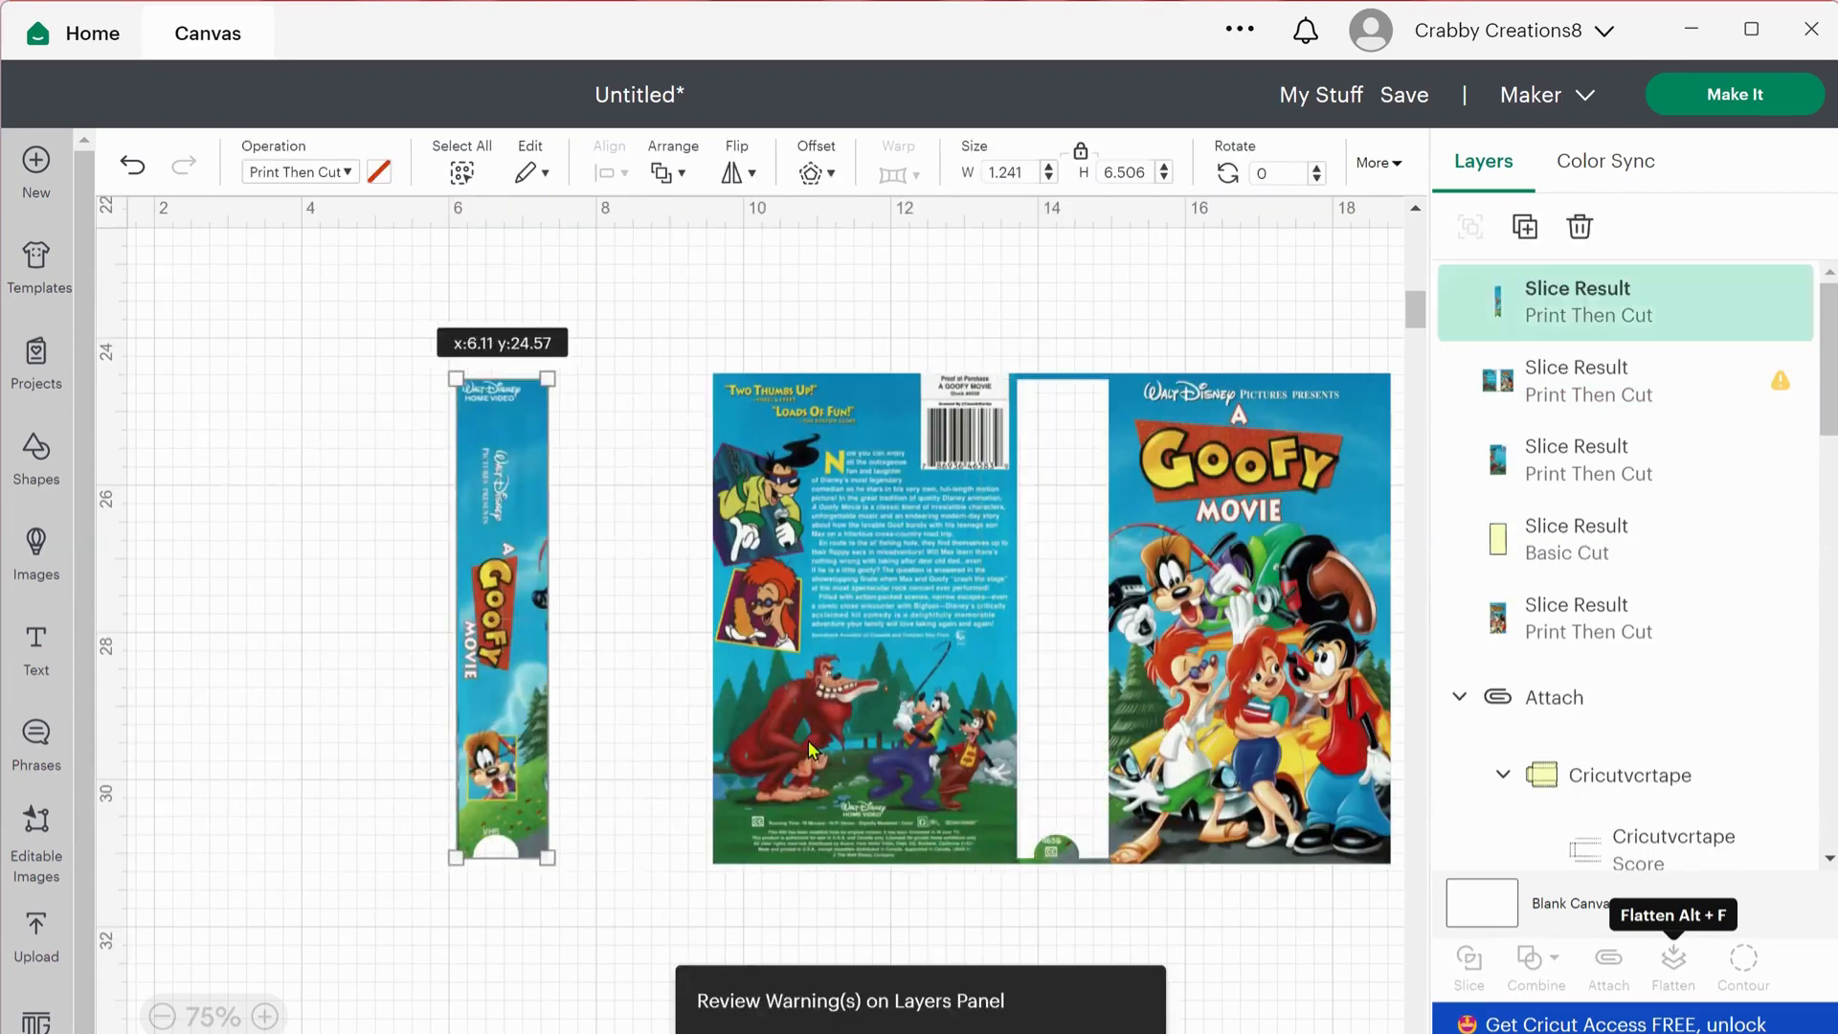
left_click(862, 727)
key("Delete")
Duplicate the spine artwork and place the copy beside the original.
left_click(510, 694)
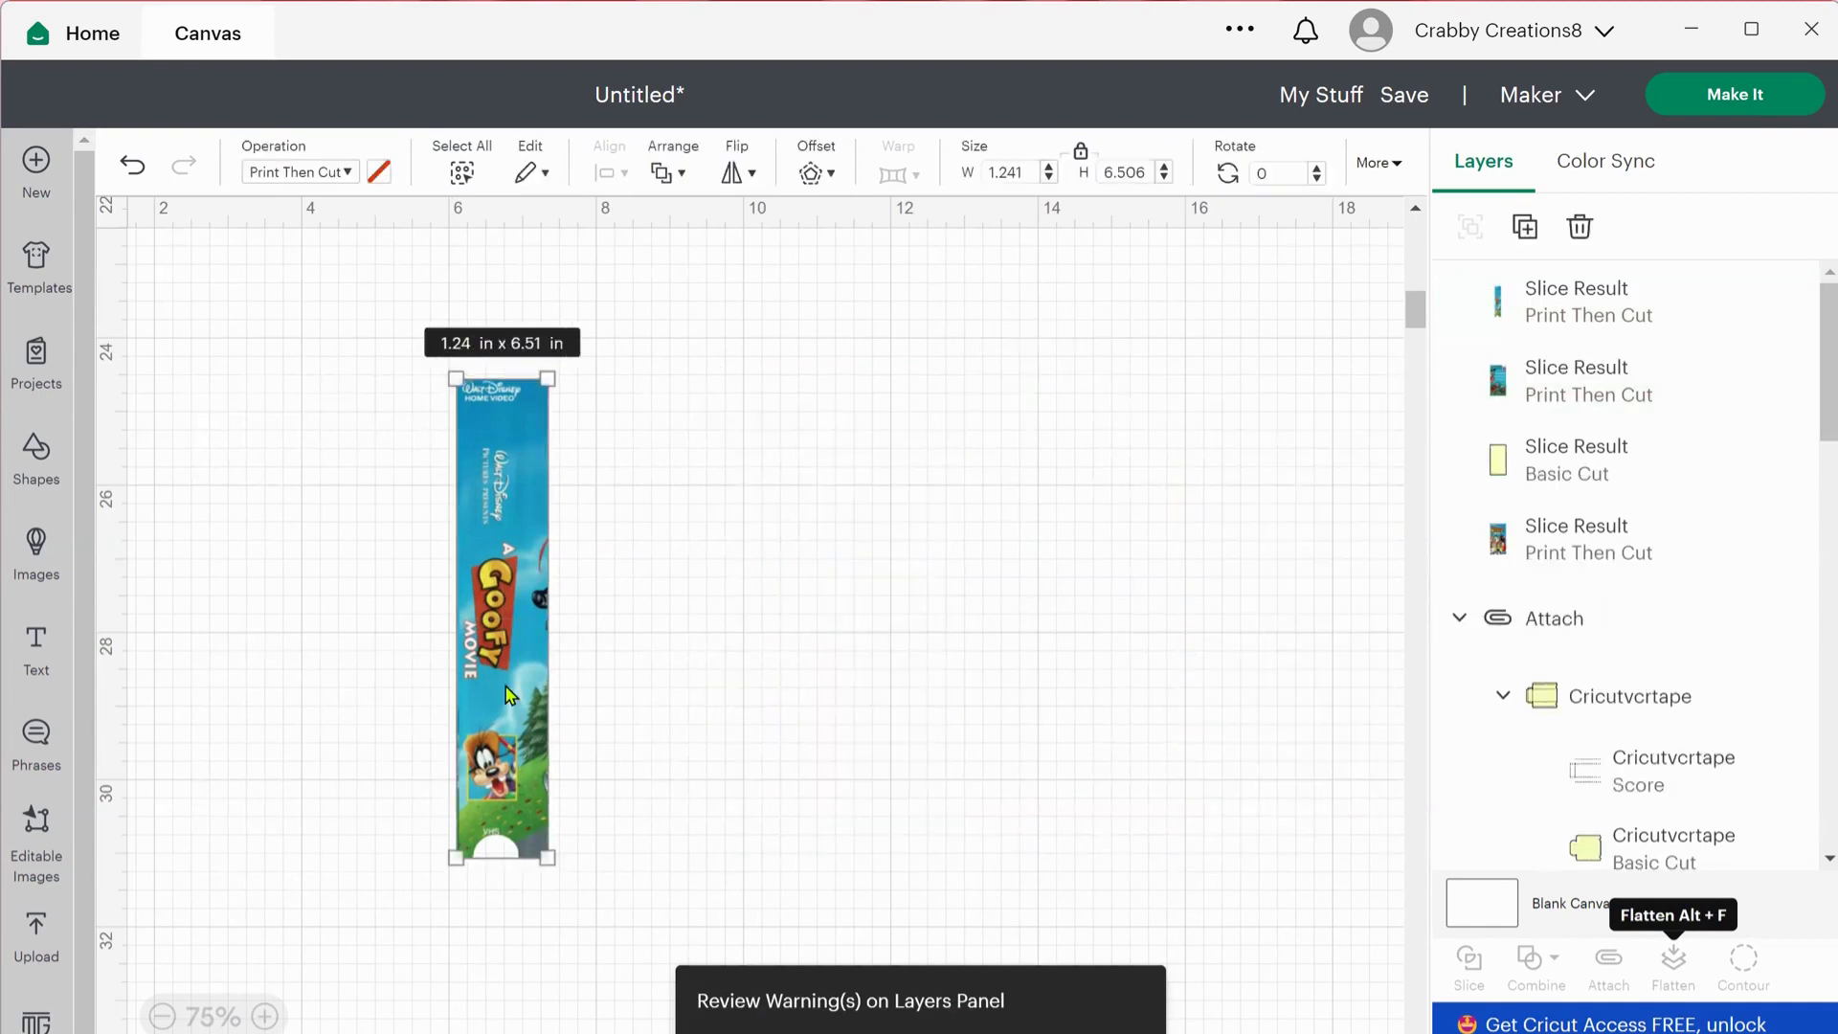
right_click(511, 694)
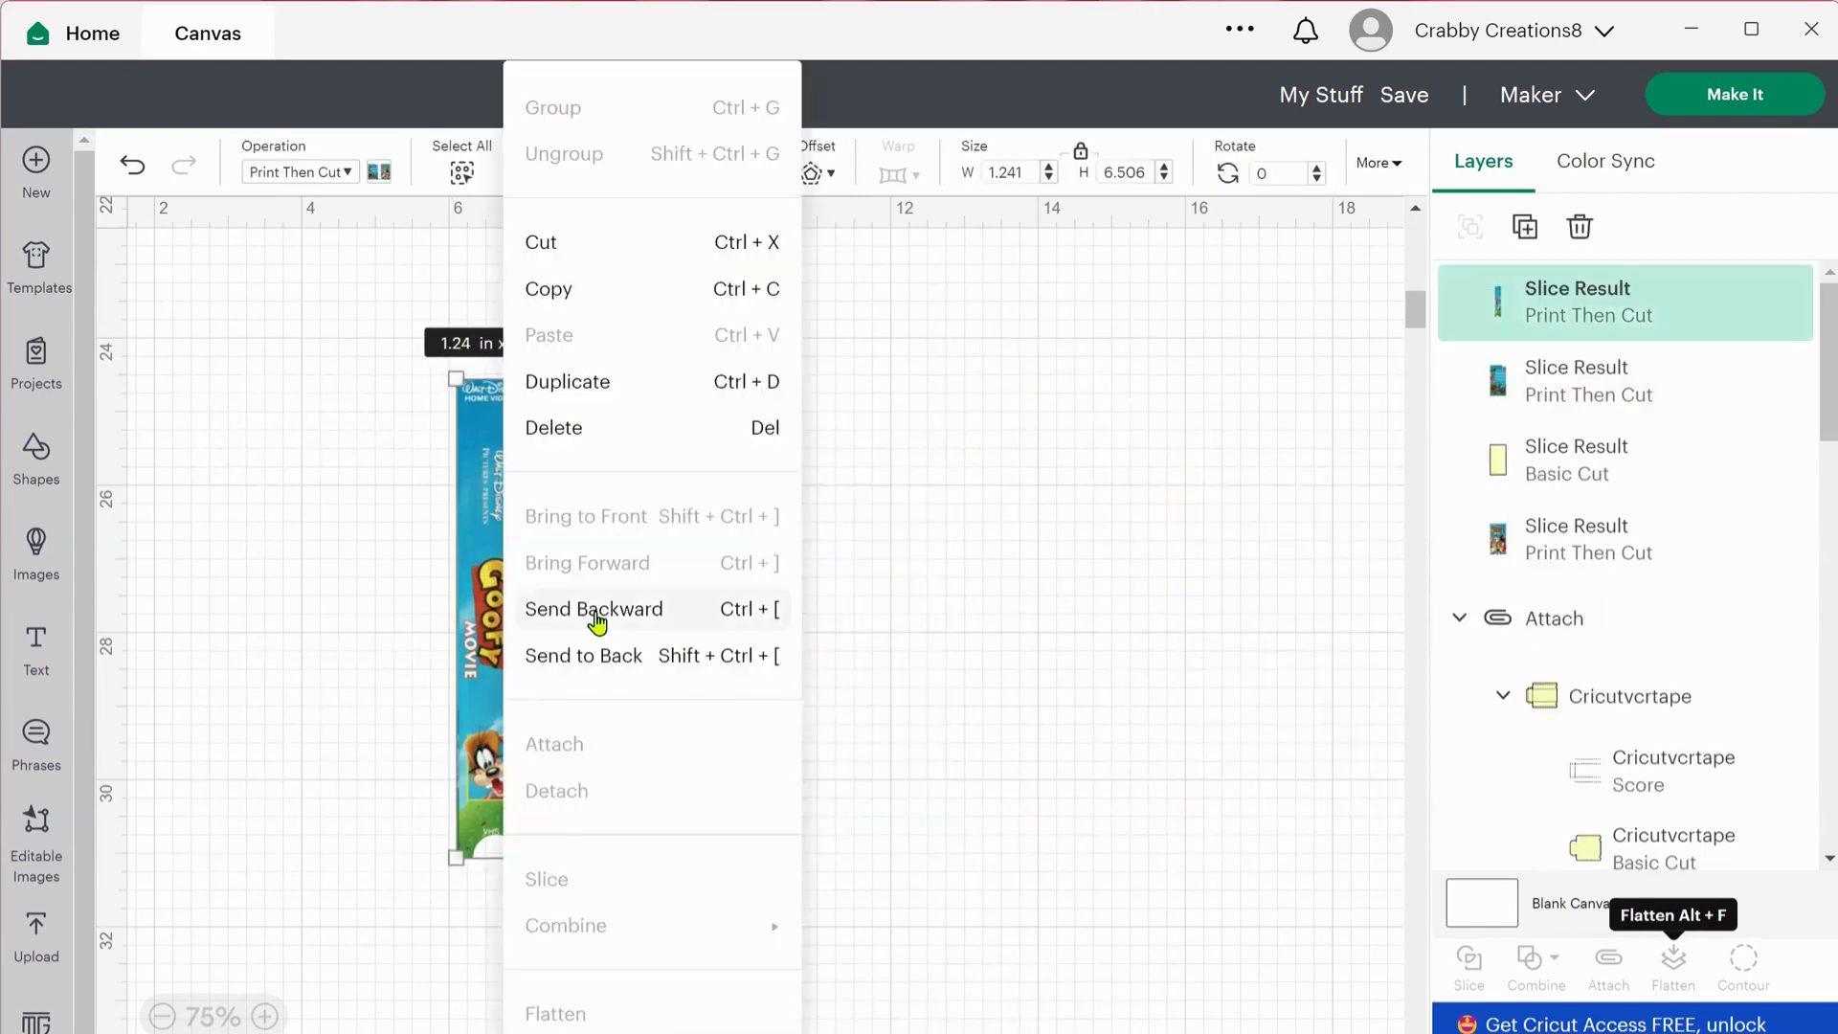
left_click(594, 388)
left_click_drag(529, 661, 698, 644)
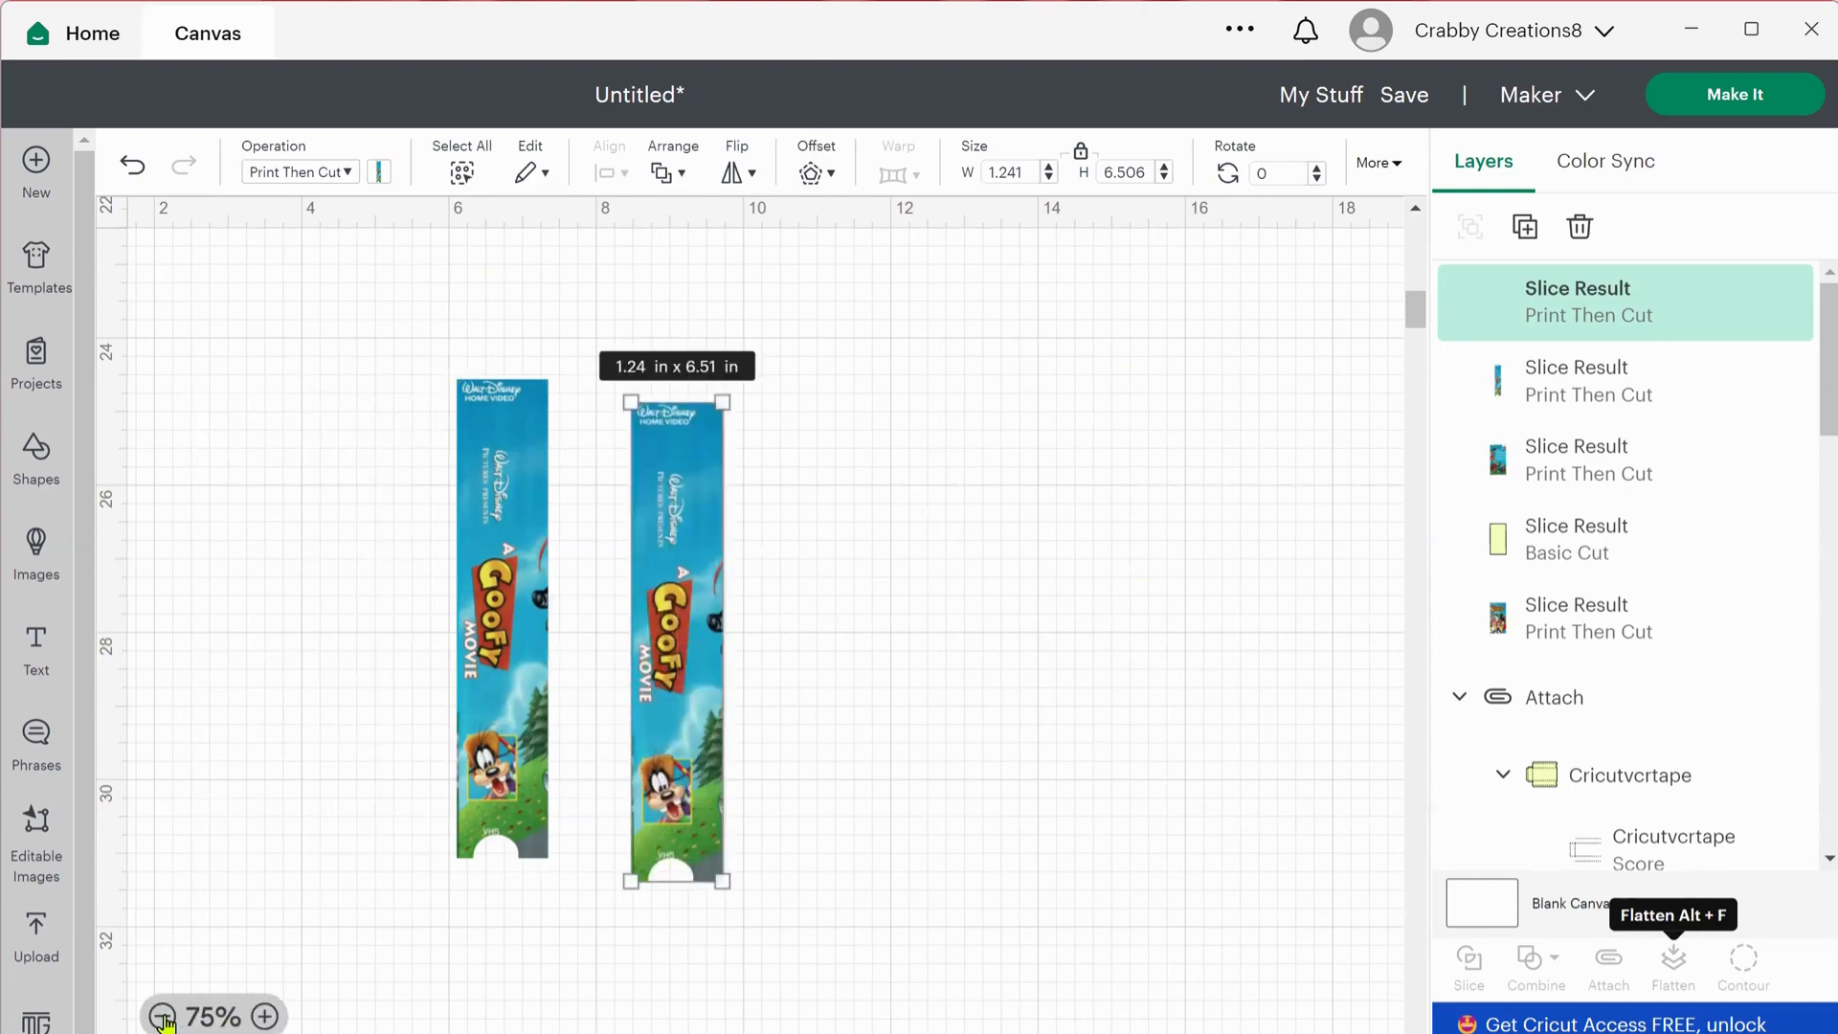
Open the cut preparation for the project and look through all the mats with their operations and material size.
left_click(162, 1016)
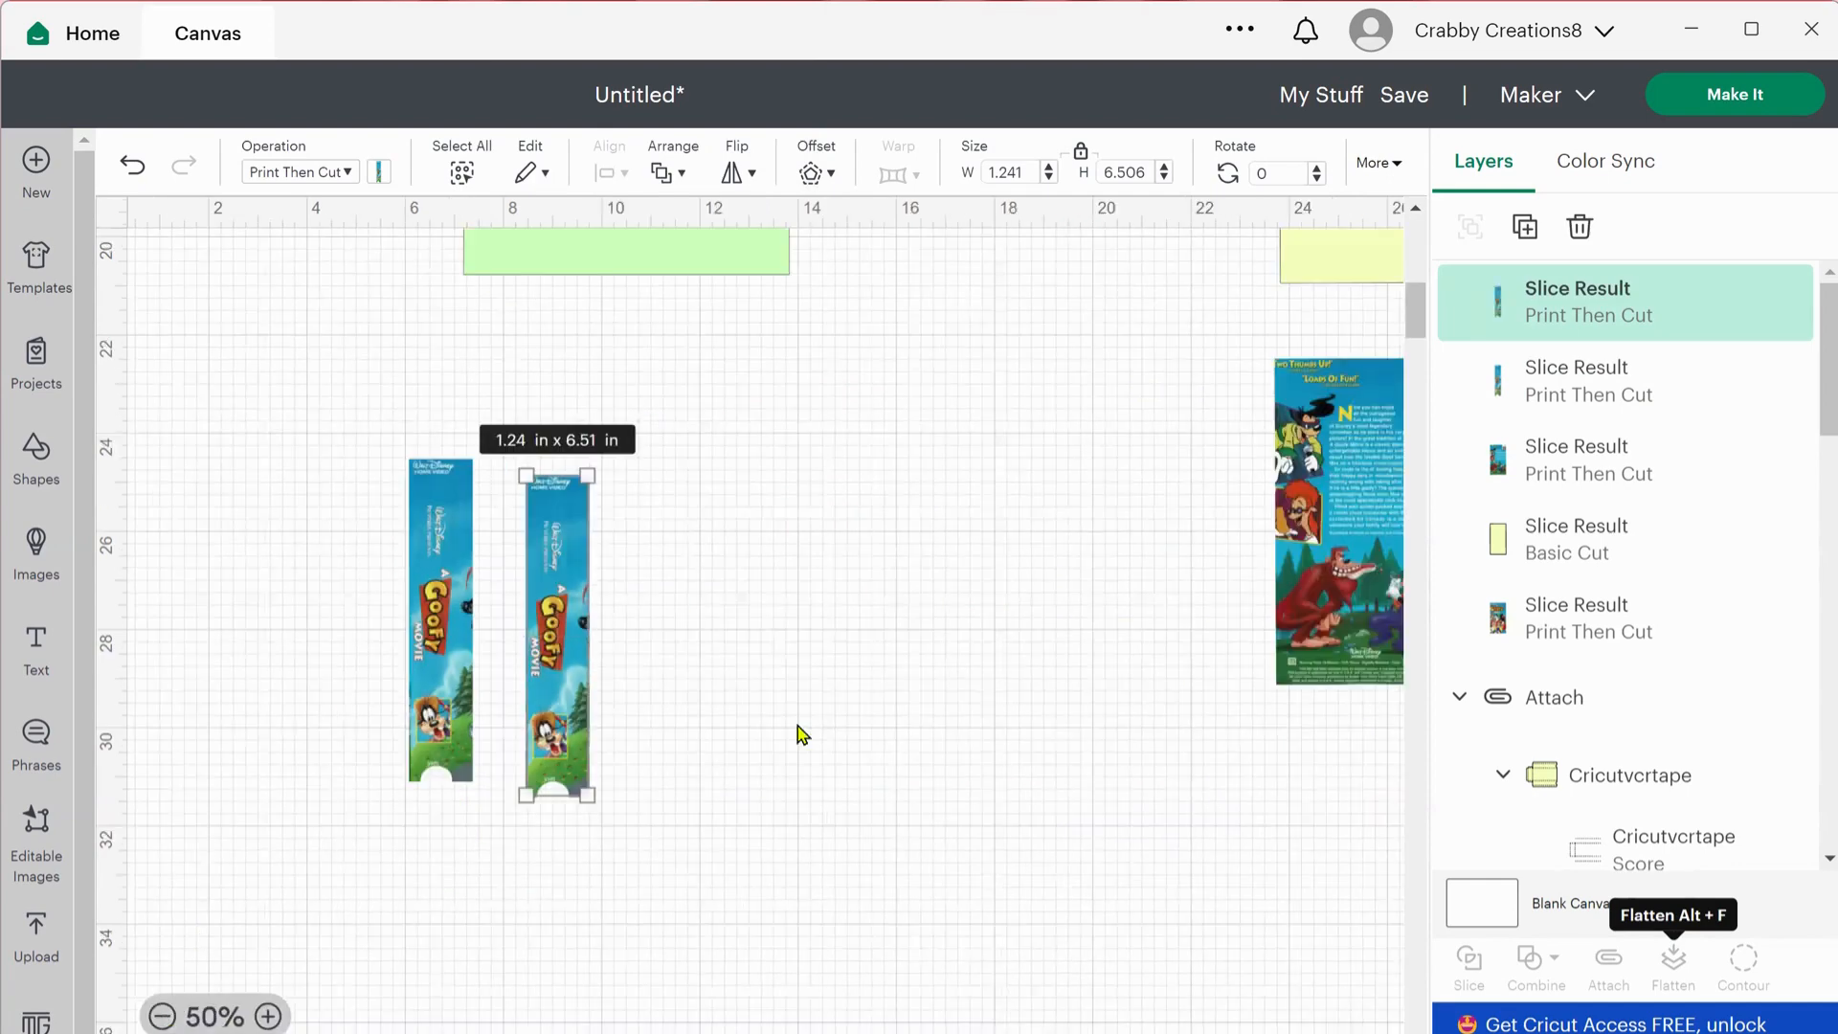
key("ctrl+minus")
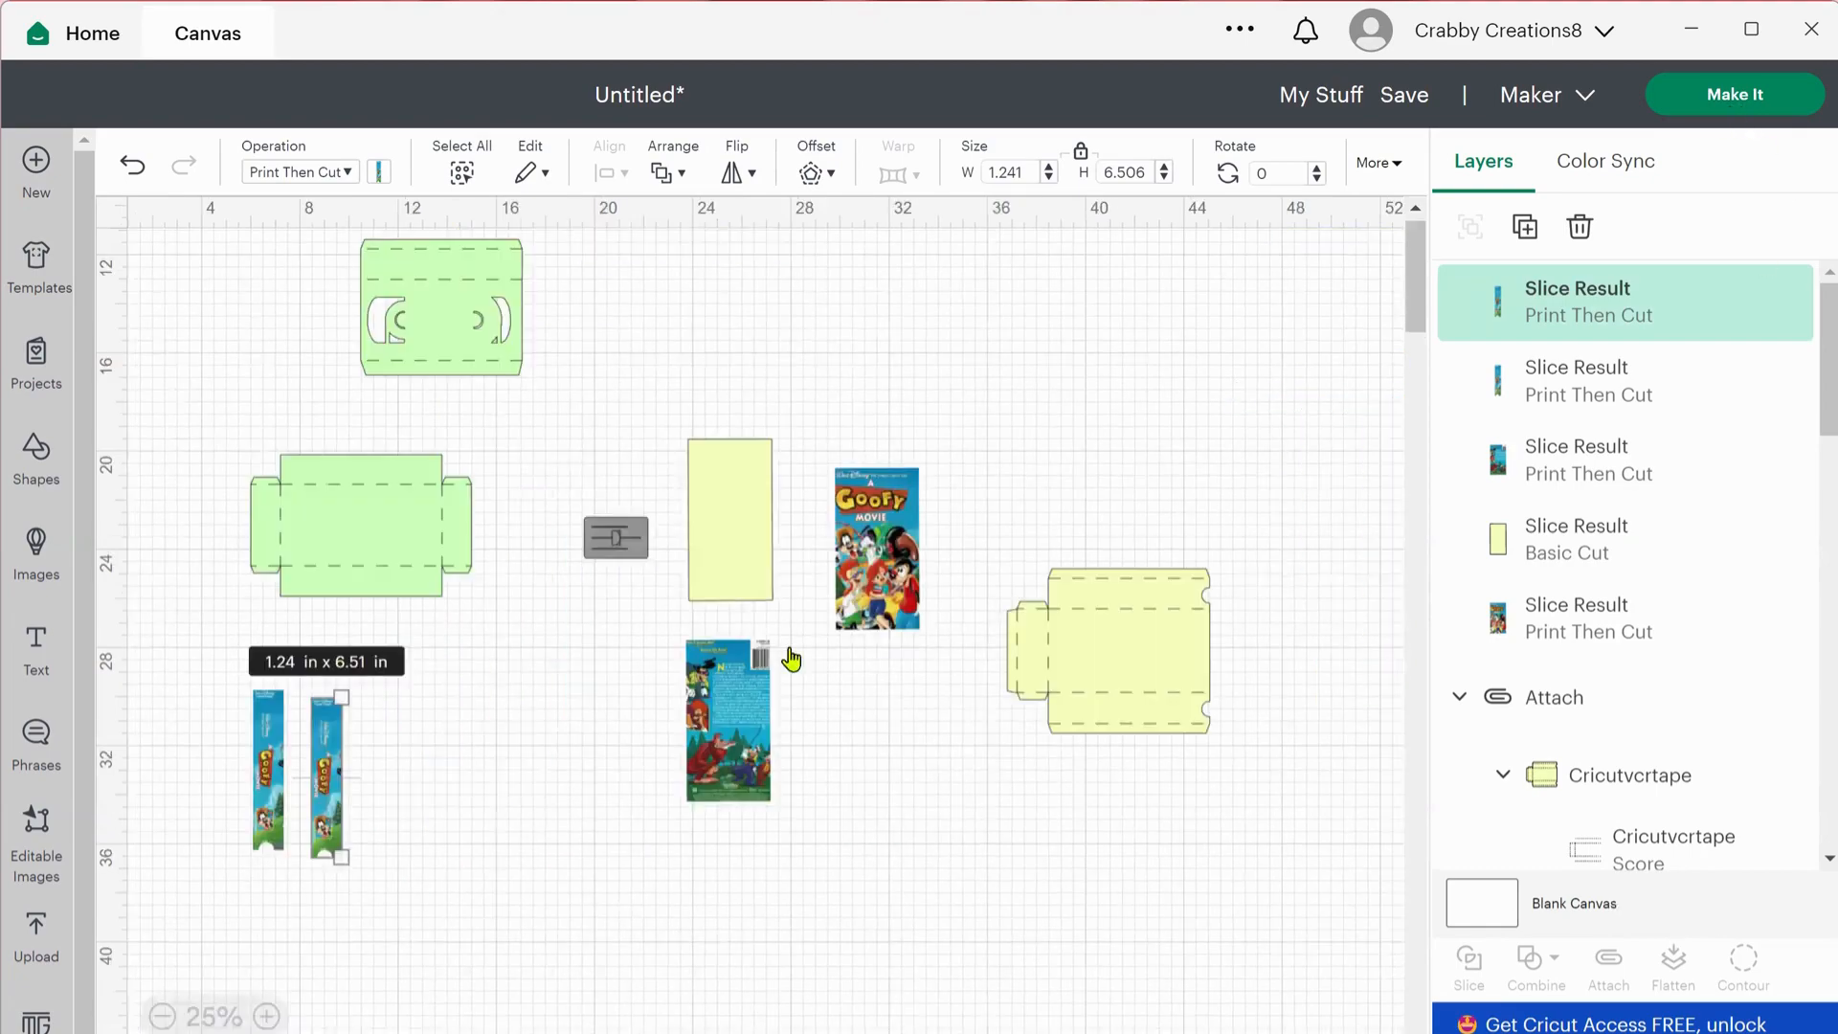
scroll(759, 754, "up", 3)
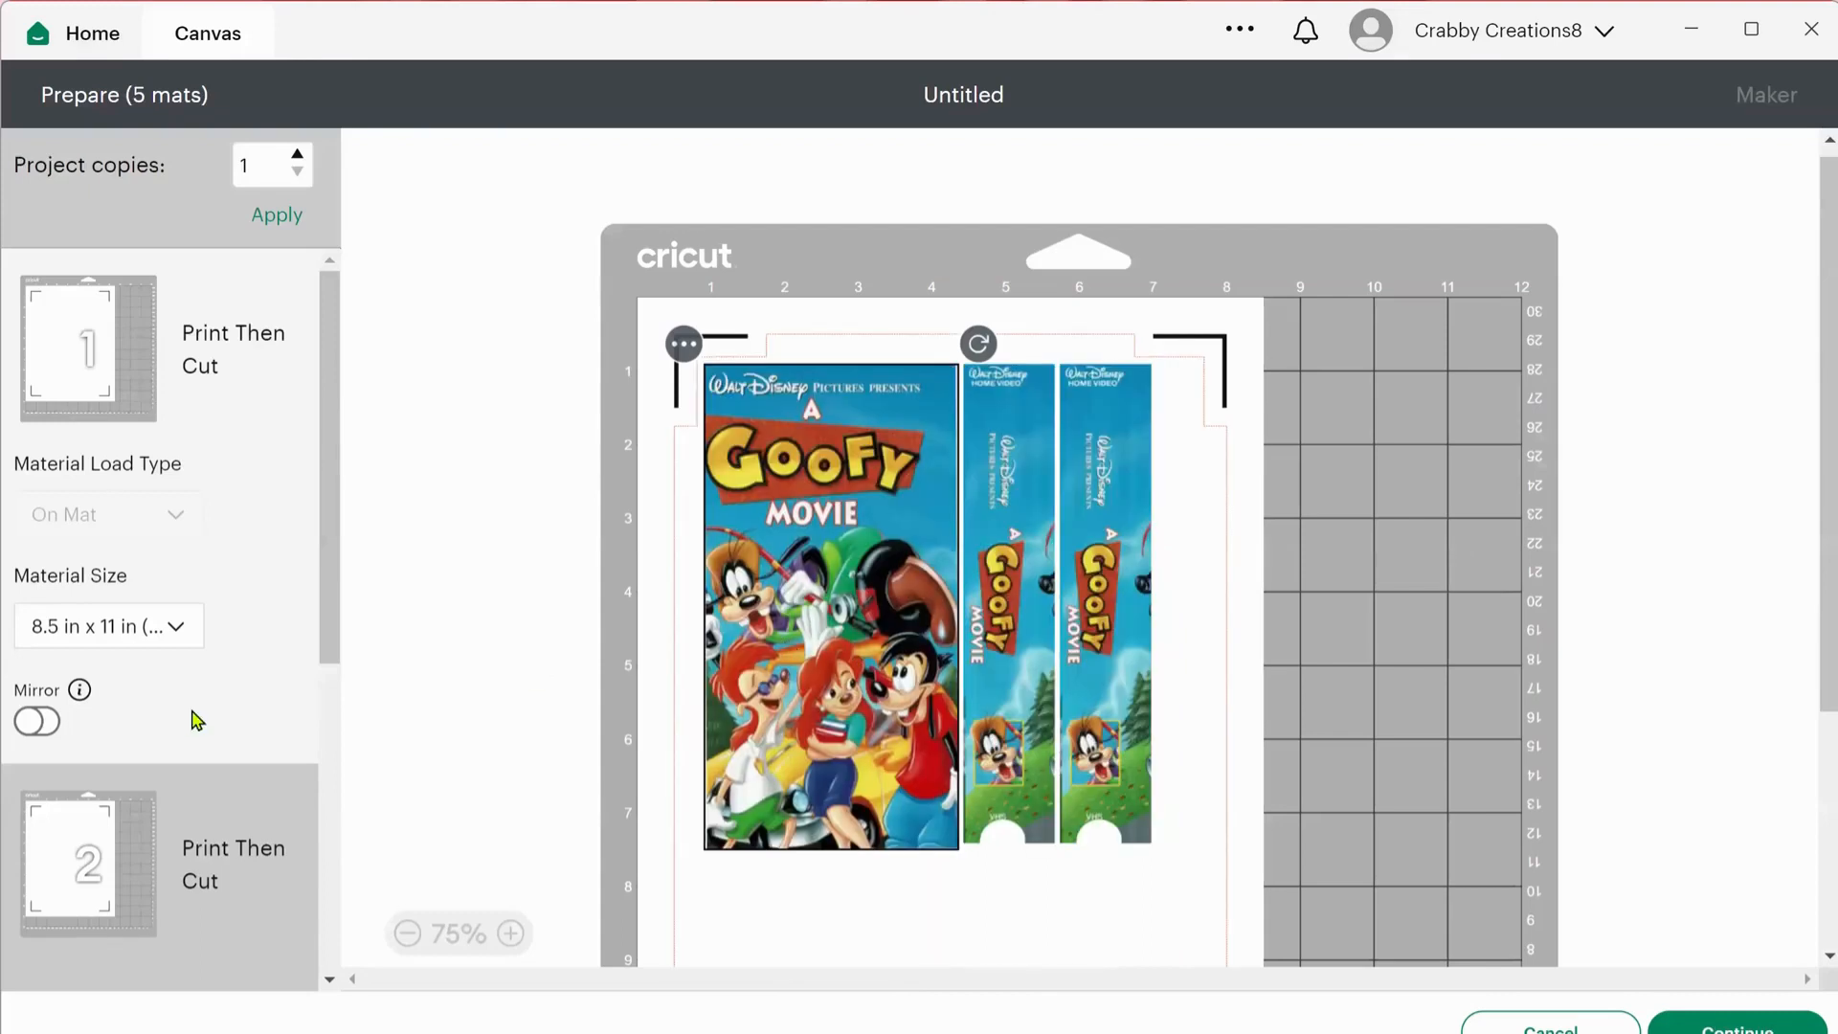
scroll(183, 710, "down", 1)
scroll(182, 708, "down", 3)
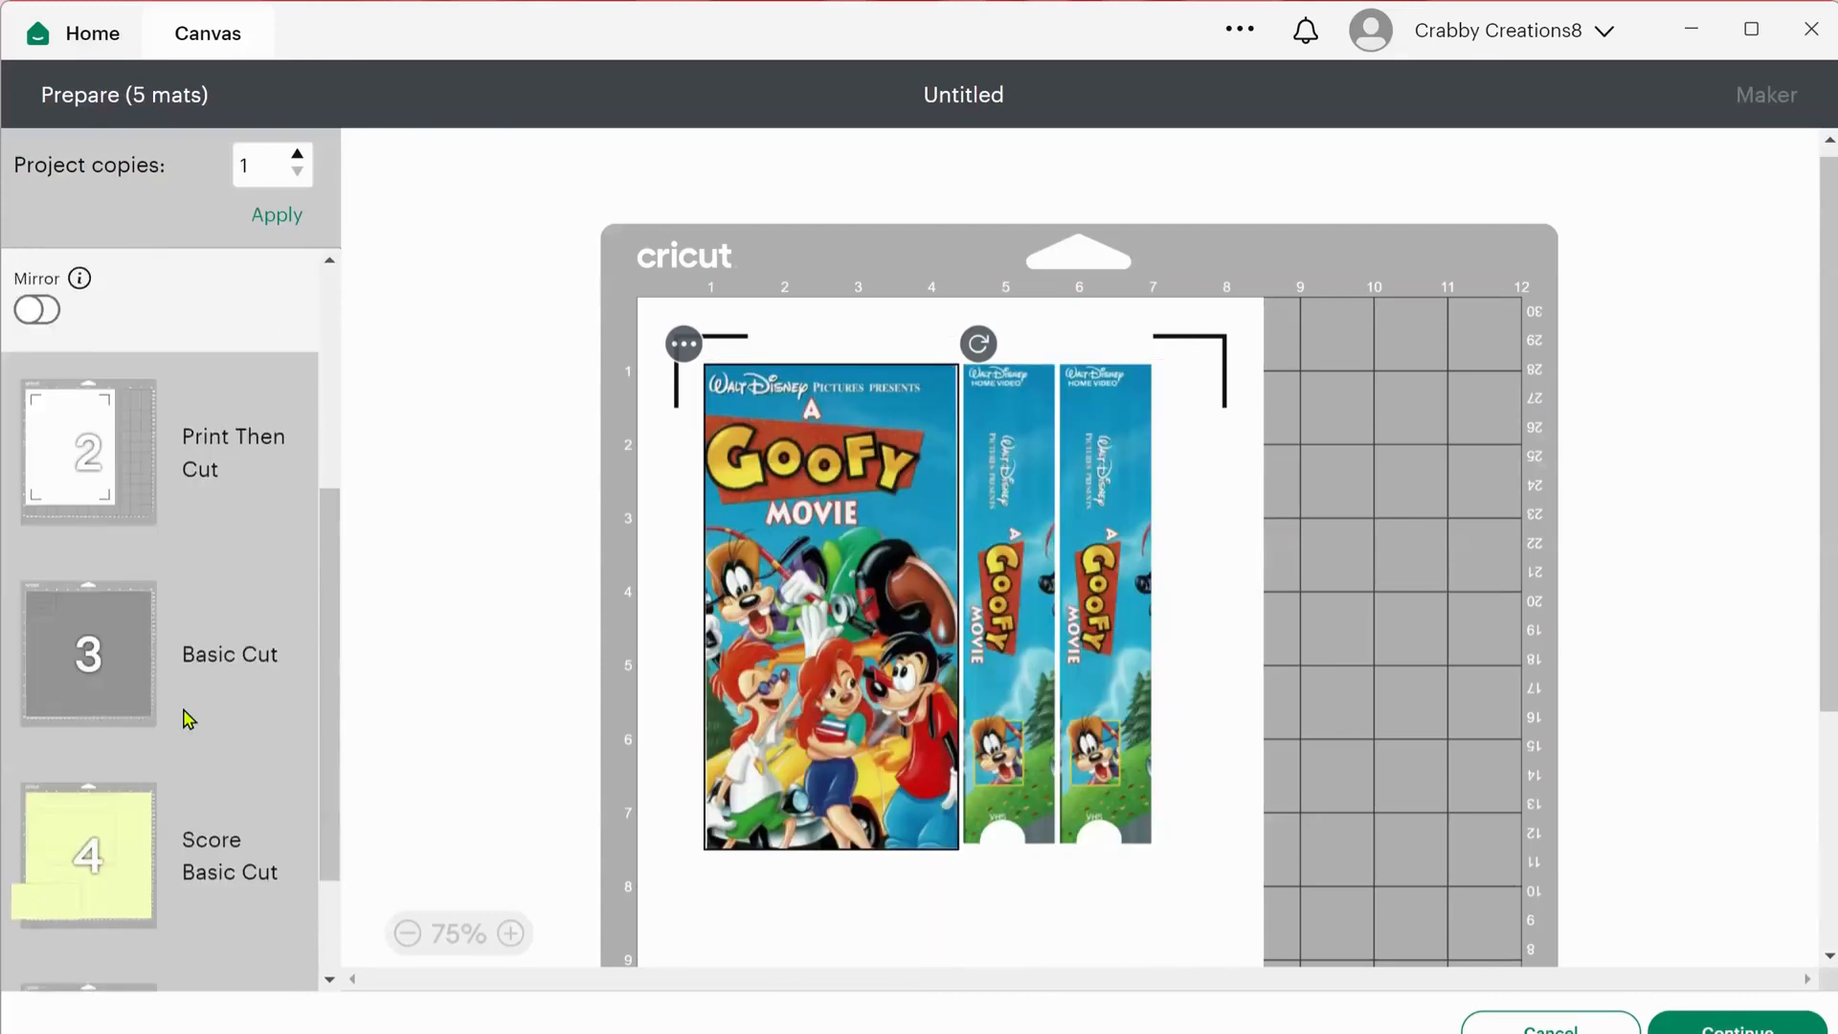
scroll(182, 706, "down", 1)
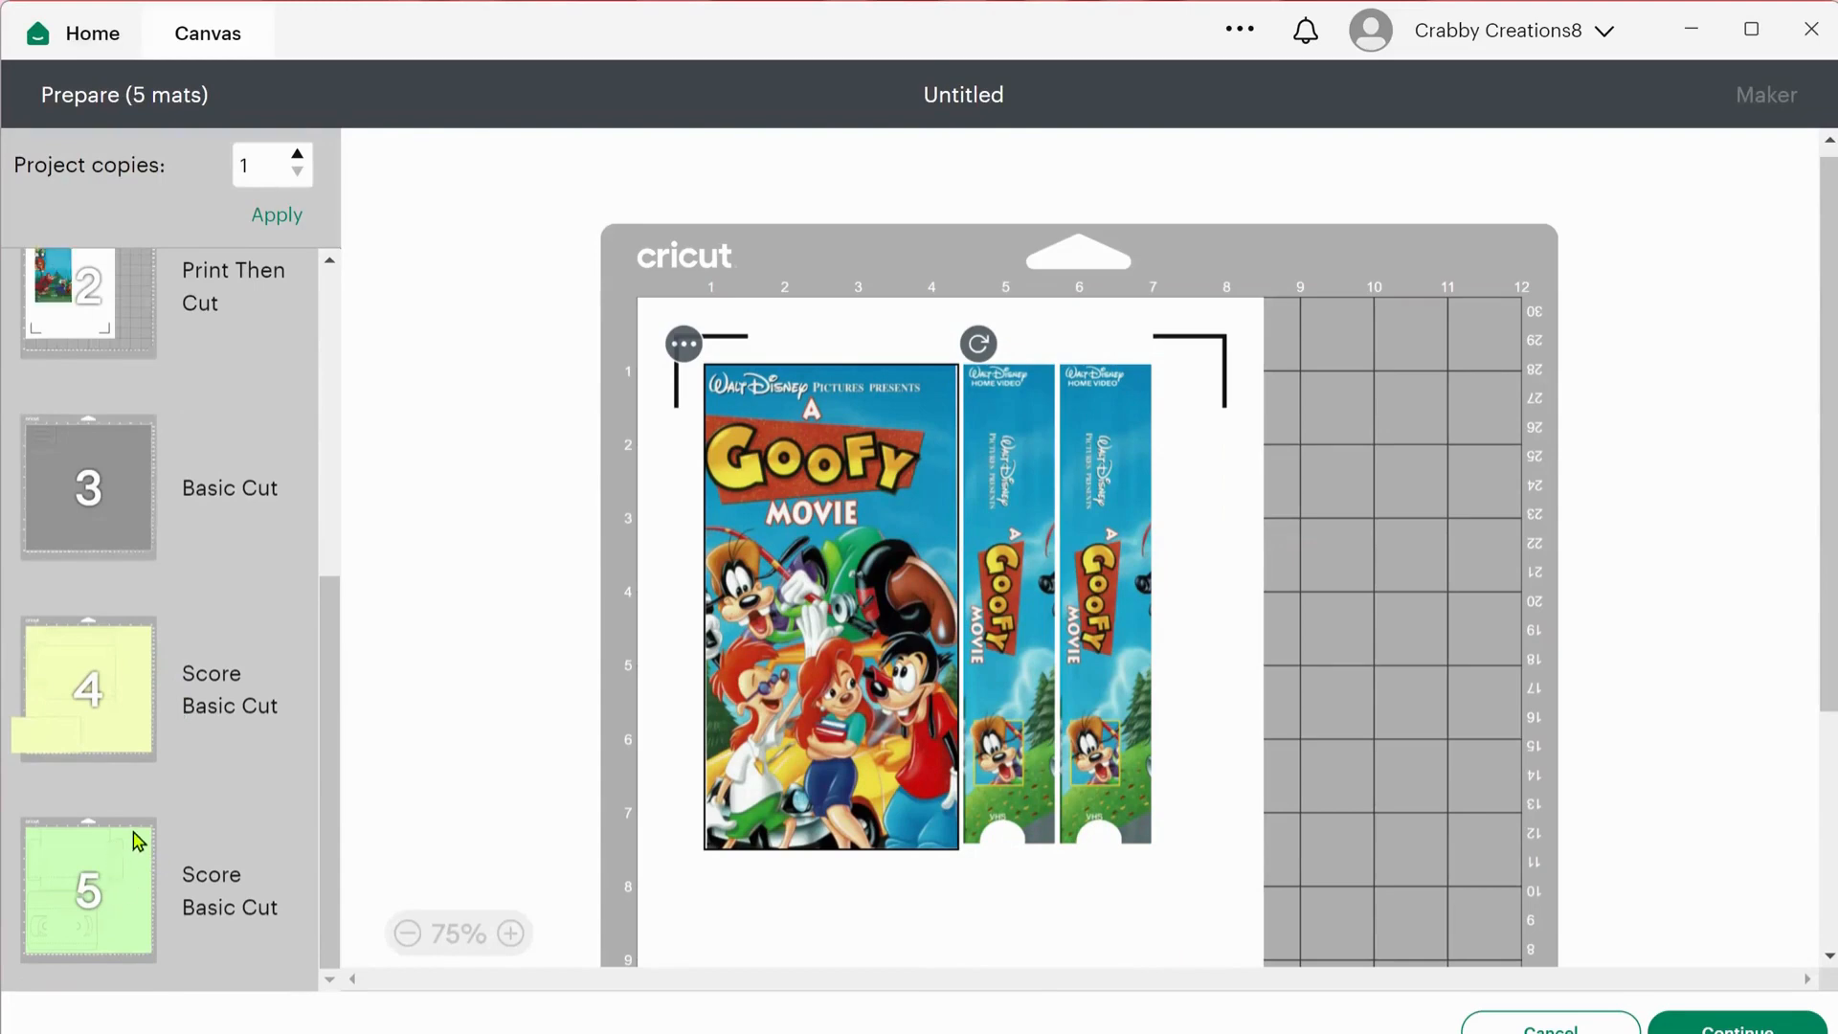
scroll(182, 756, "up", 6)
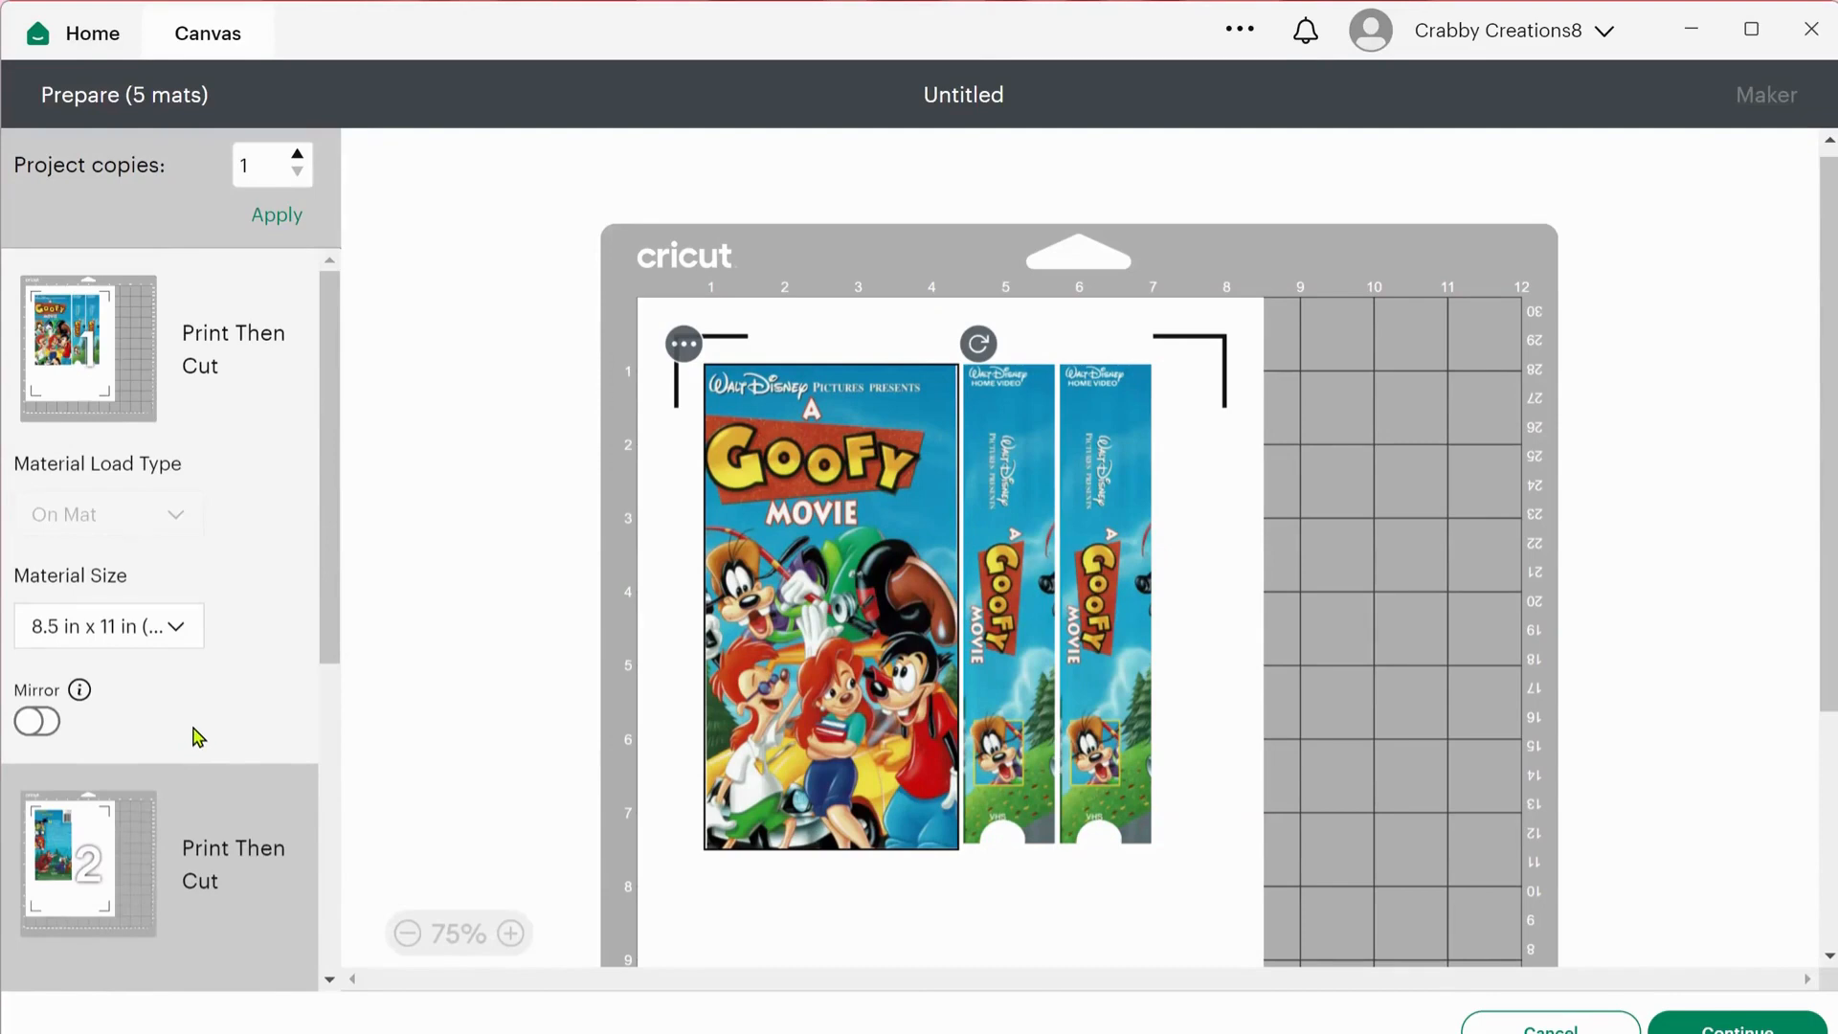
scroll(196, 737, "down", 2)
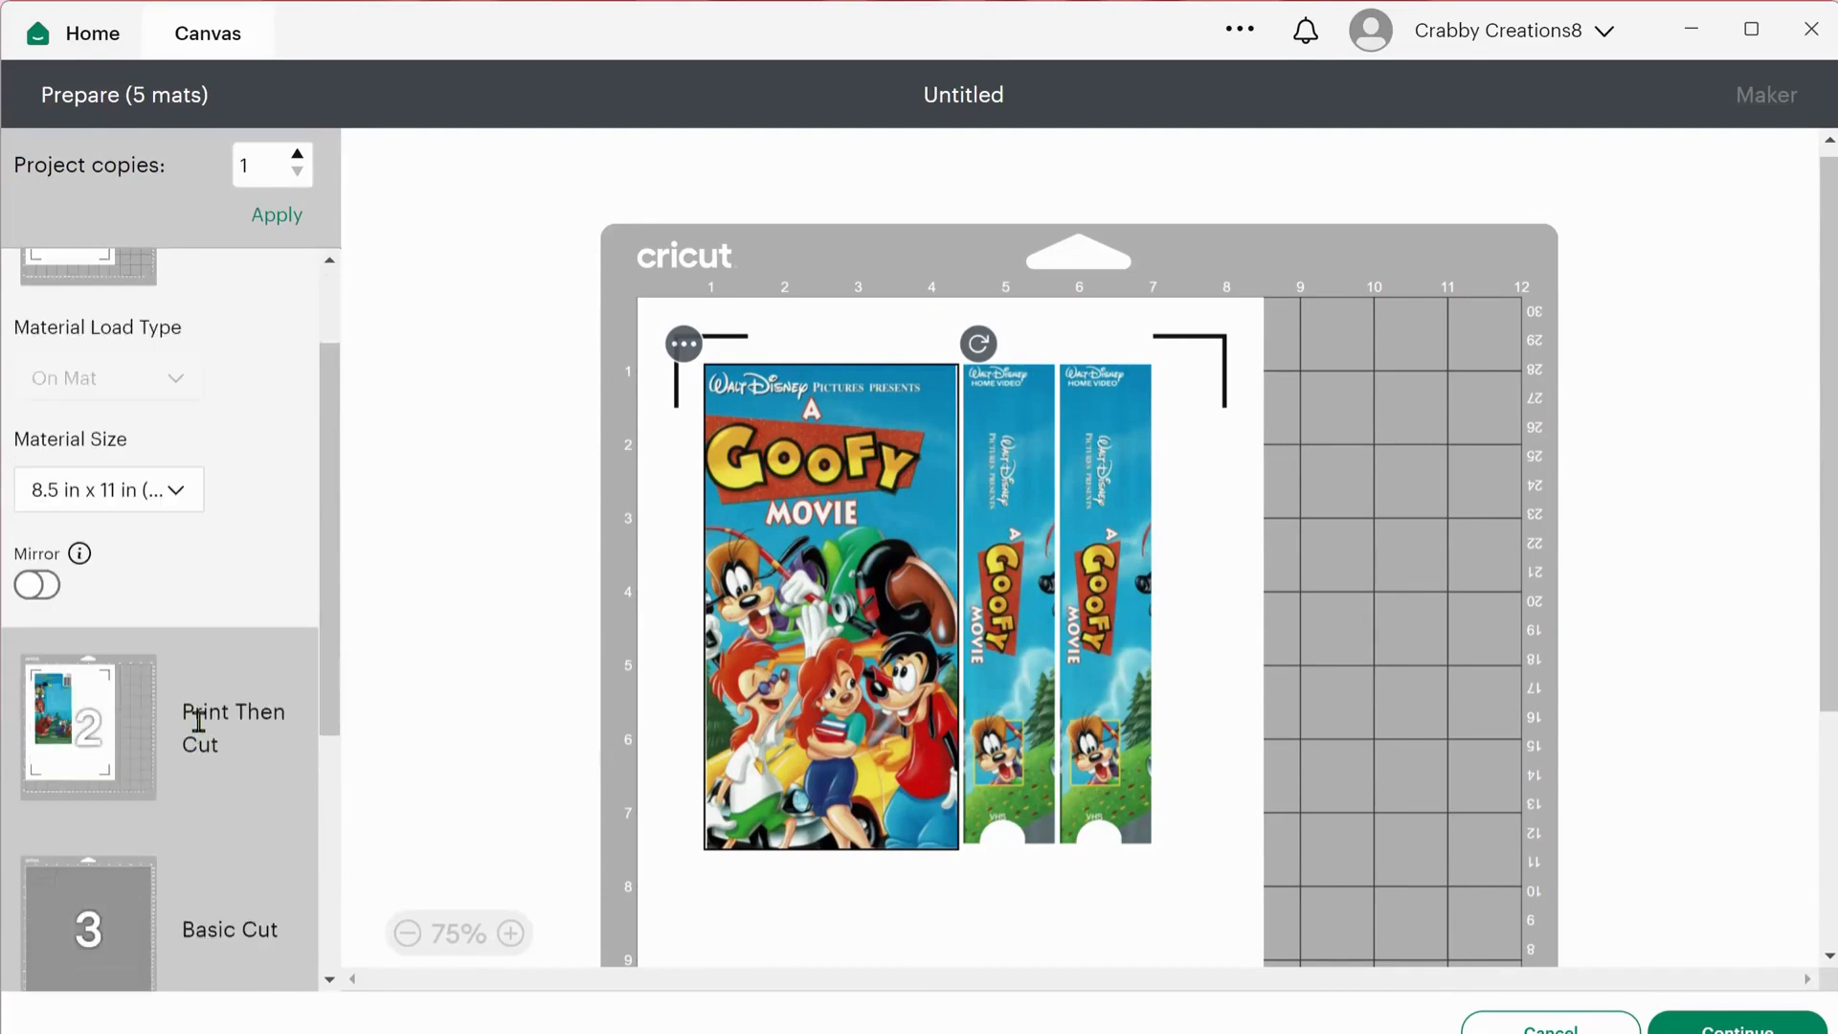
scroll(198, 720, "down", 4)
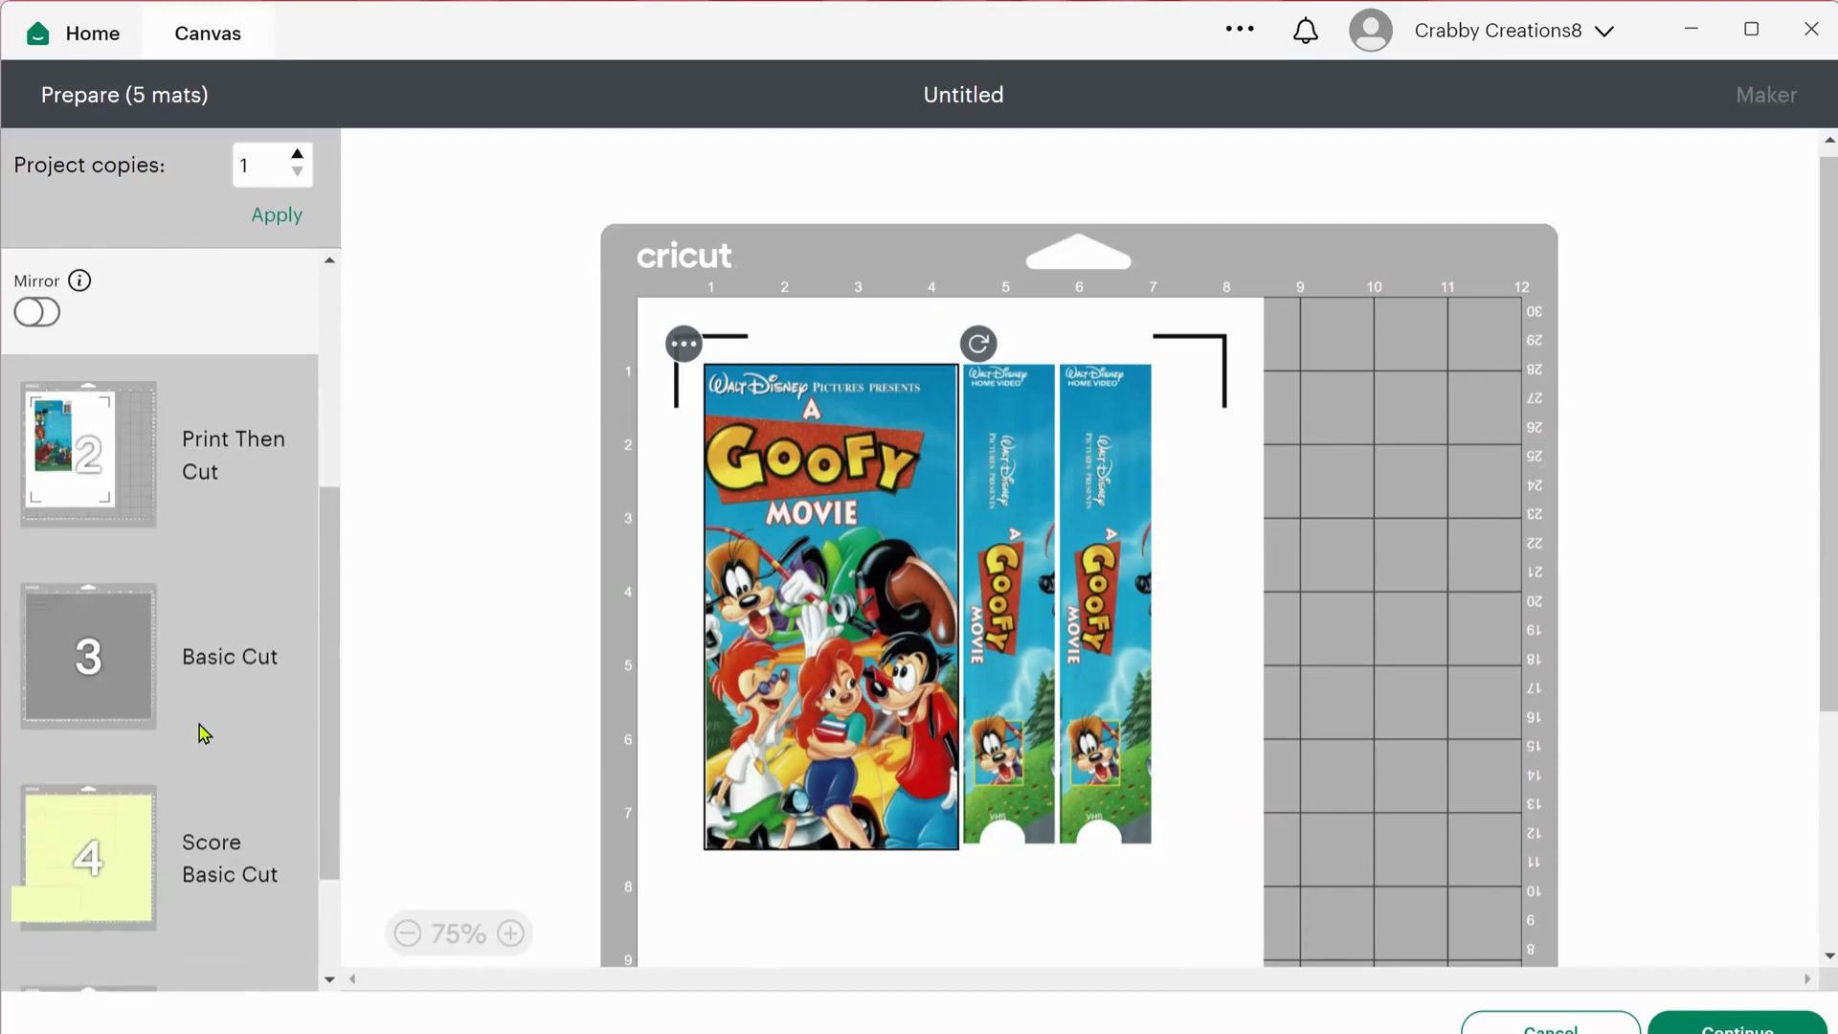
scroll(251, 710, "down", 3)
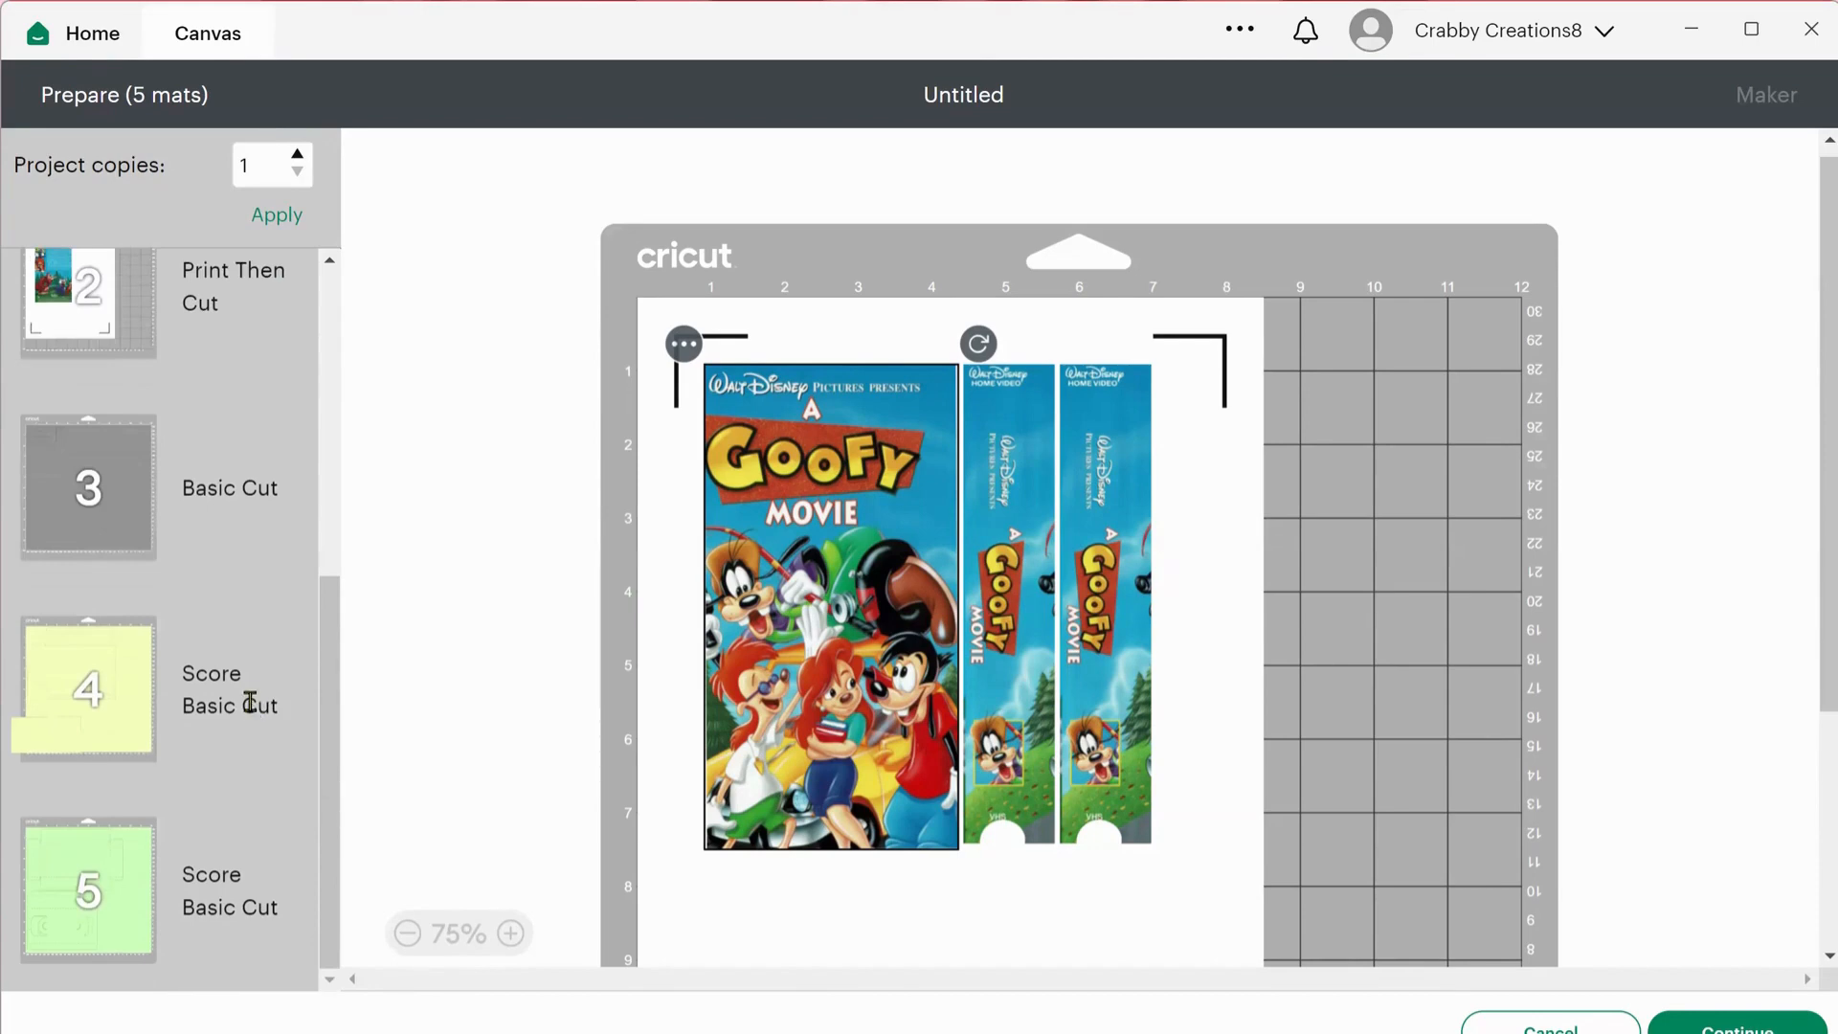
scroll(249, 702, "up", 6)
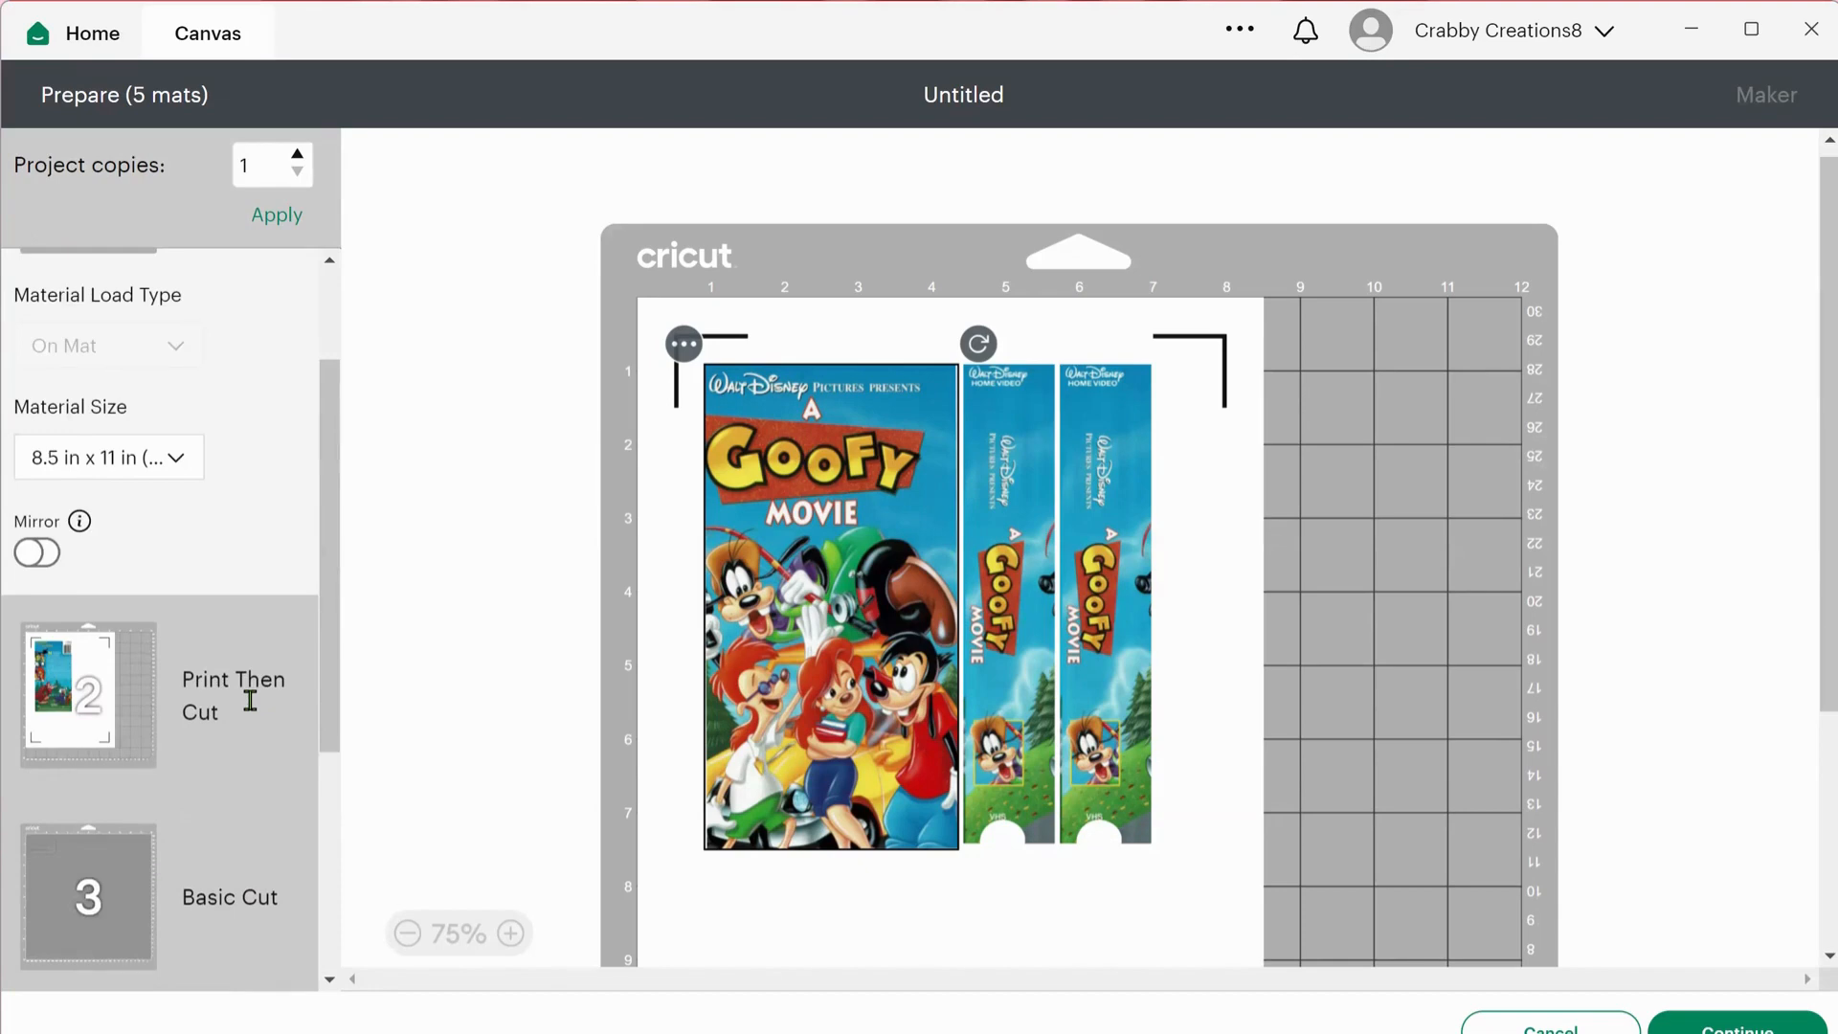
scroll(249, 702, "up", 3)
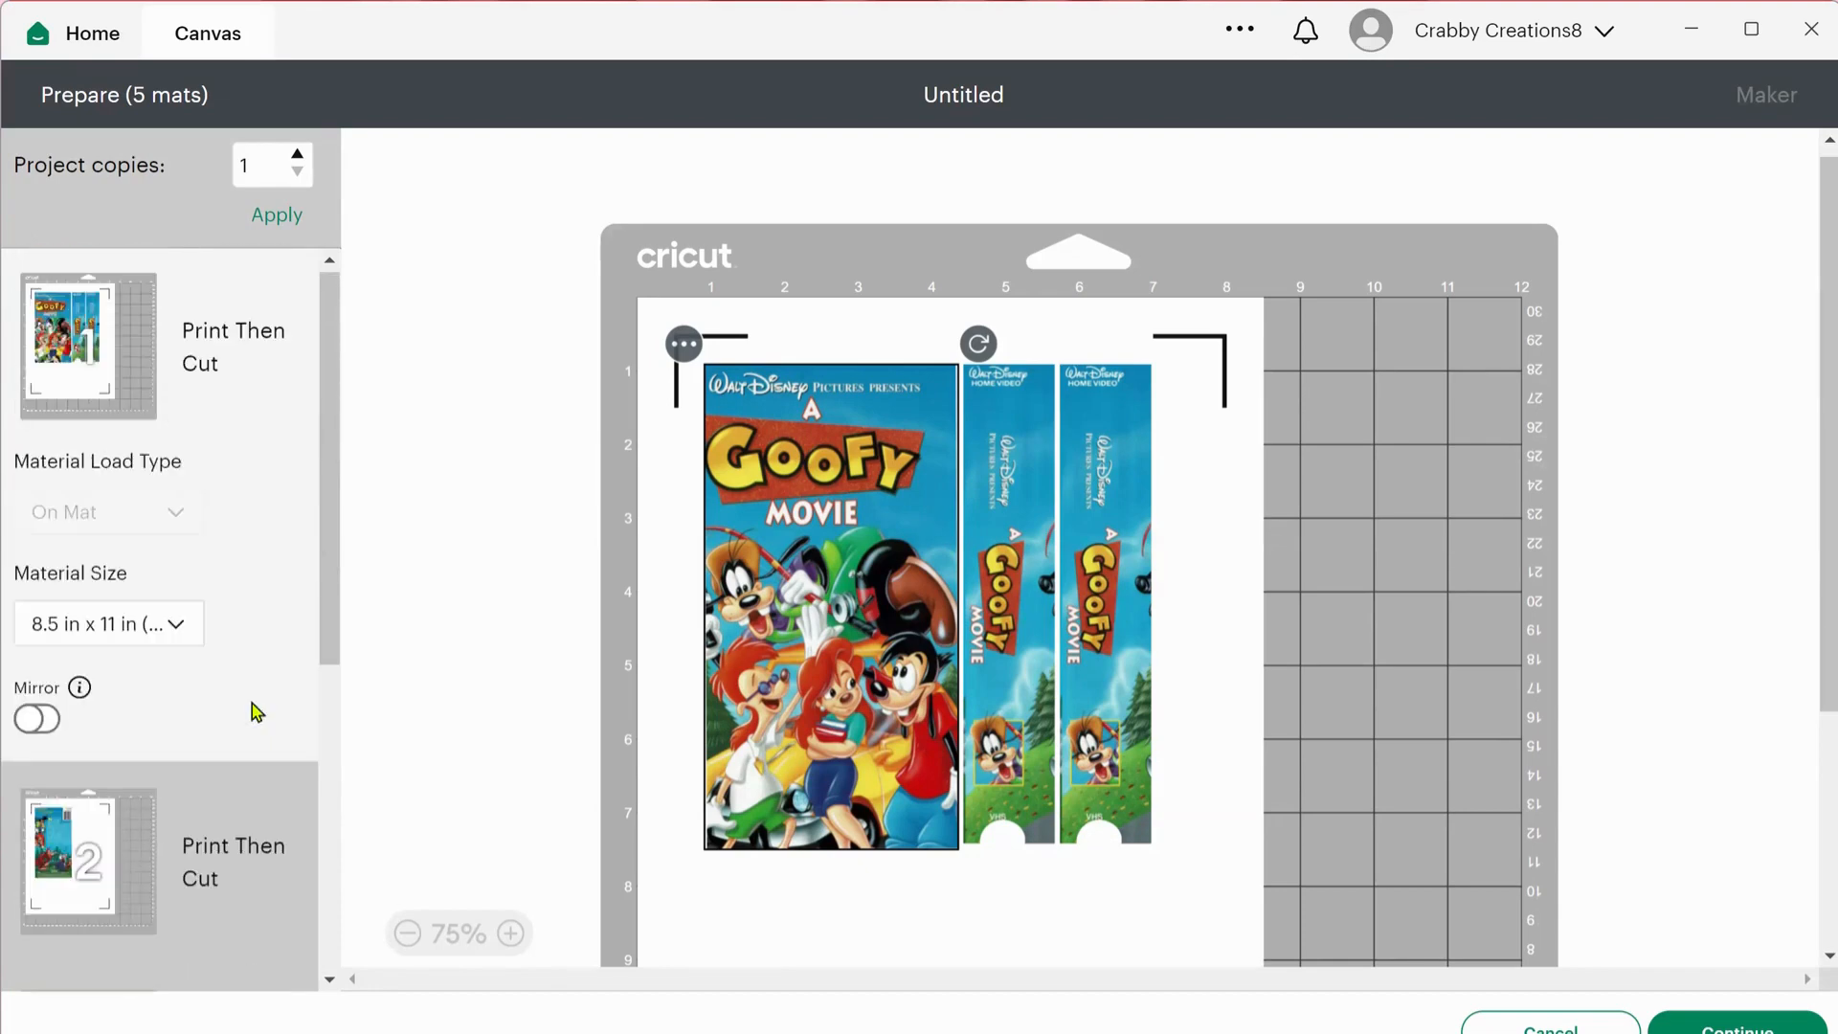